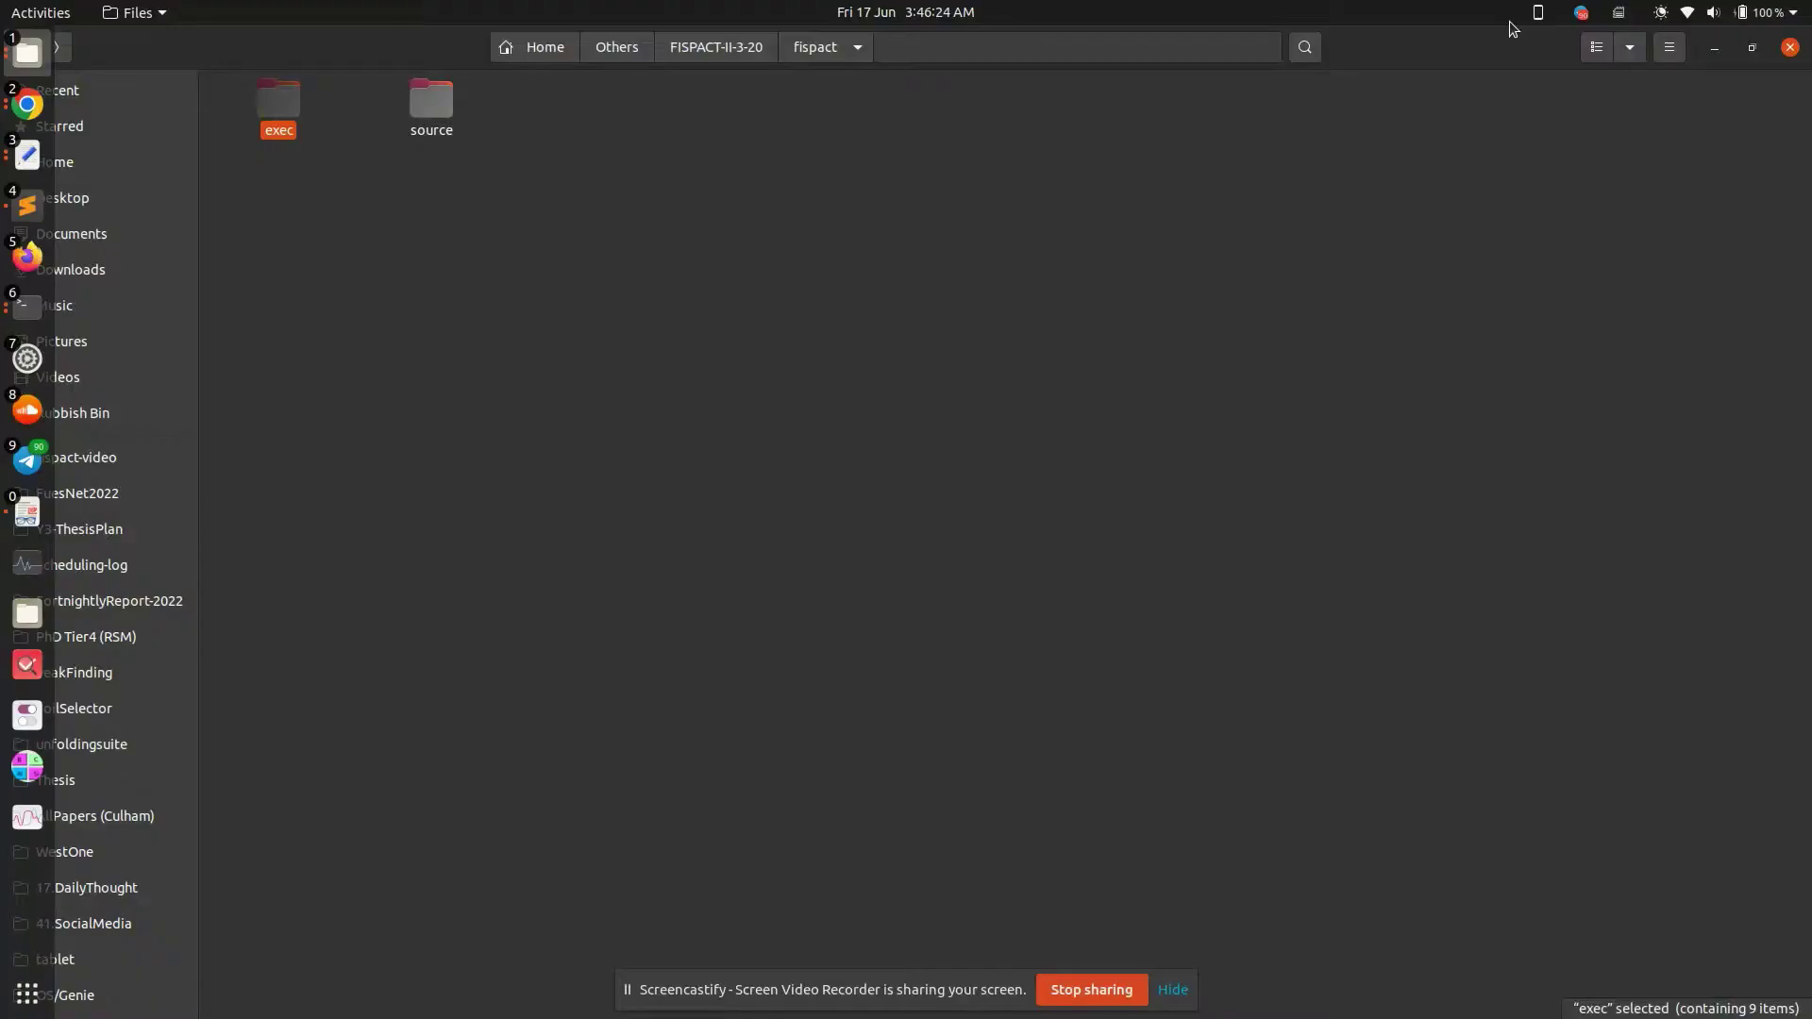
Navigate into exec/Ubuntu-14.04-X86/gfortran and start a terminal in that folder.
{"action": "key", "text": "Return"}
{"action": "key", "text": "Right"}
{"action": "key", "text": "Right"}
{"action": "key", "text": "Right"}
{"action": "key", "text": "Right"}
{"action": "key", "text": "Right"}
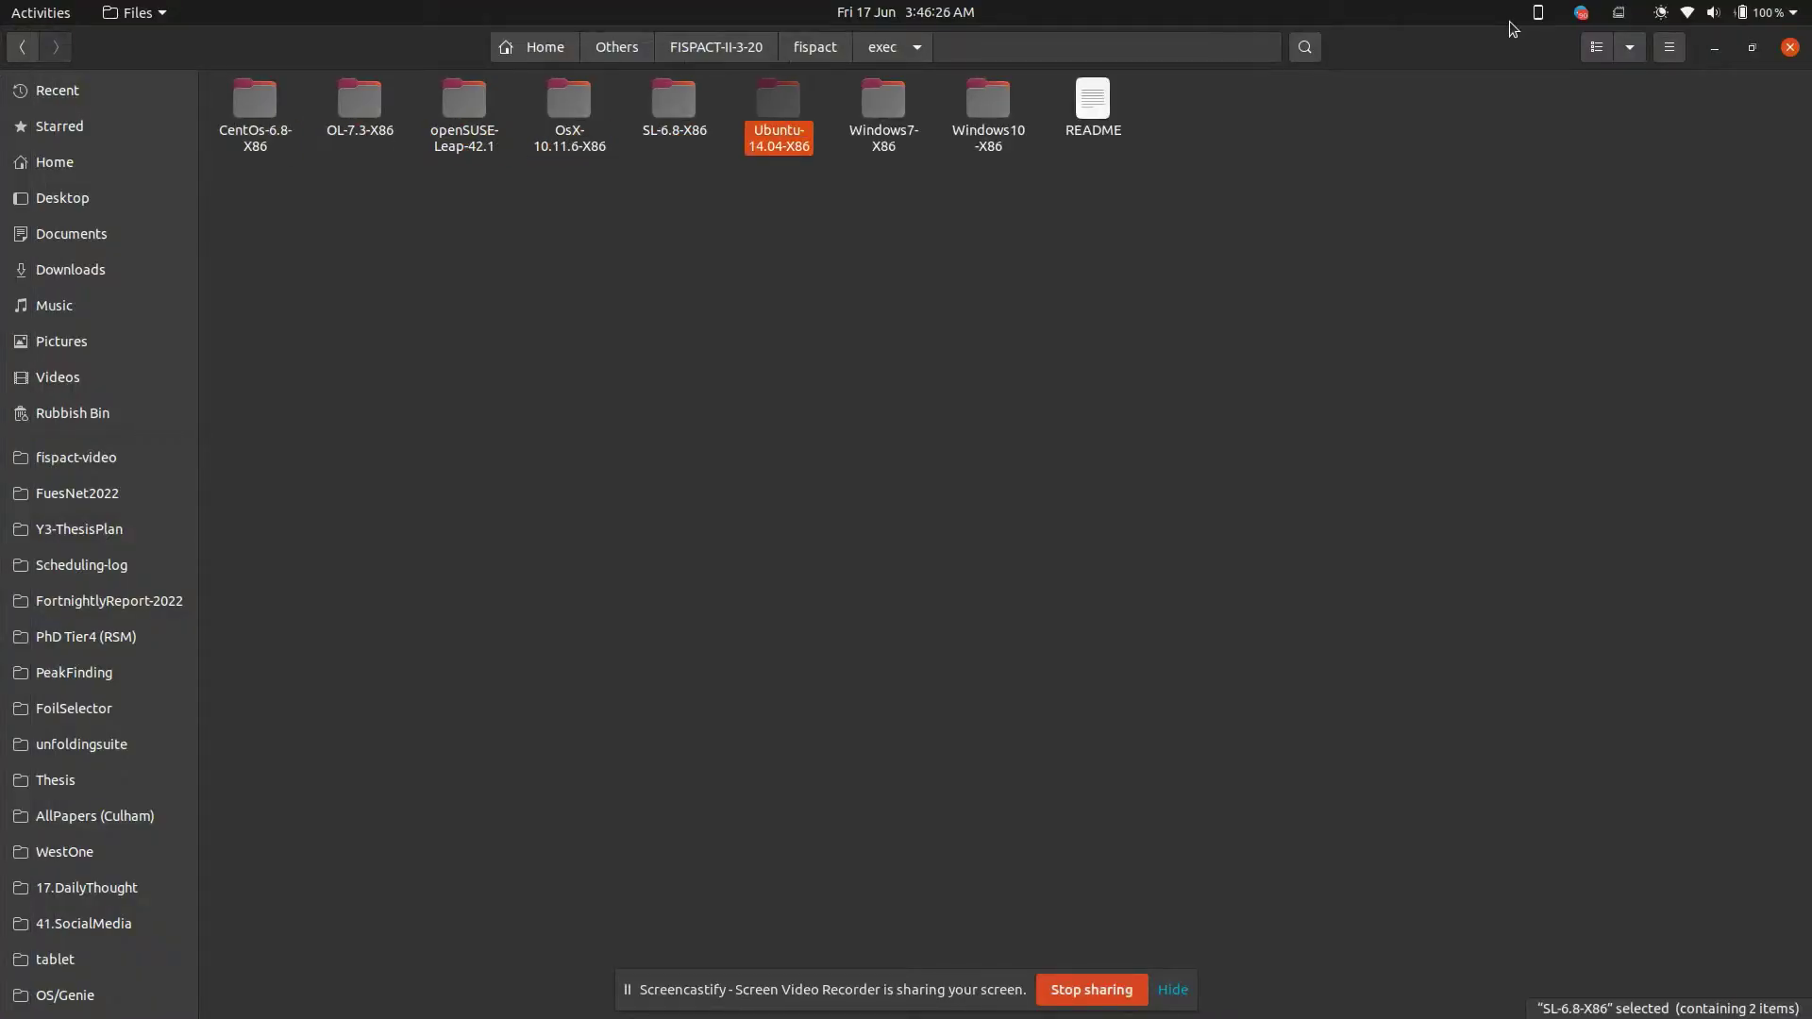
{"action": "key", "text": "Return"}
{"action": "key", "text": "Right"}
{"action": "key", "text": "Return"}
{"action": "key", "text": "Right"}
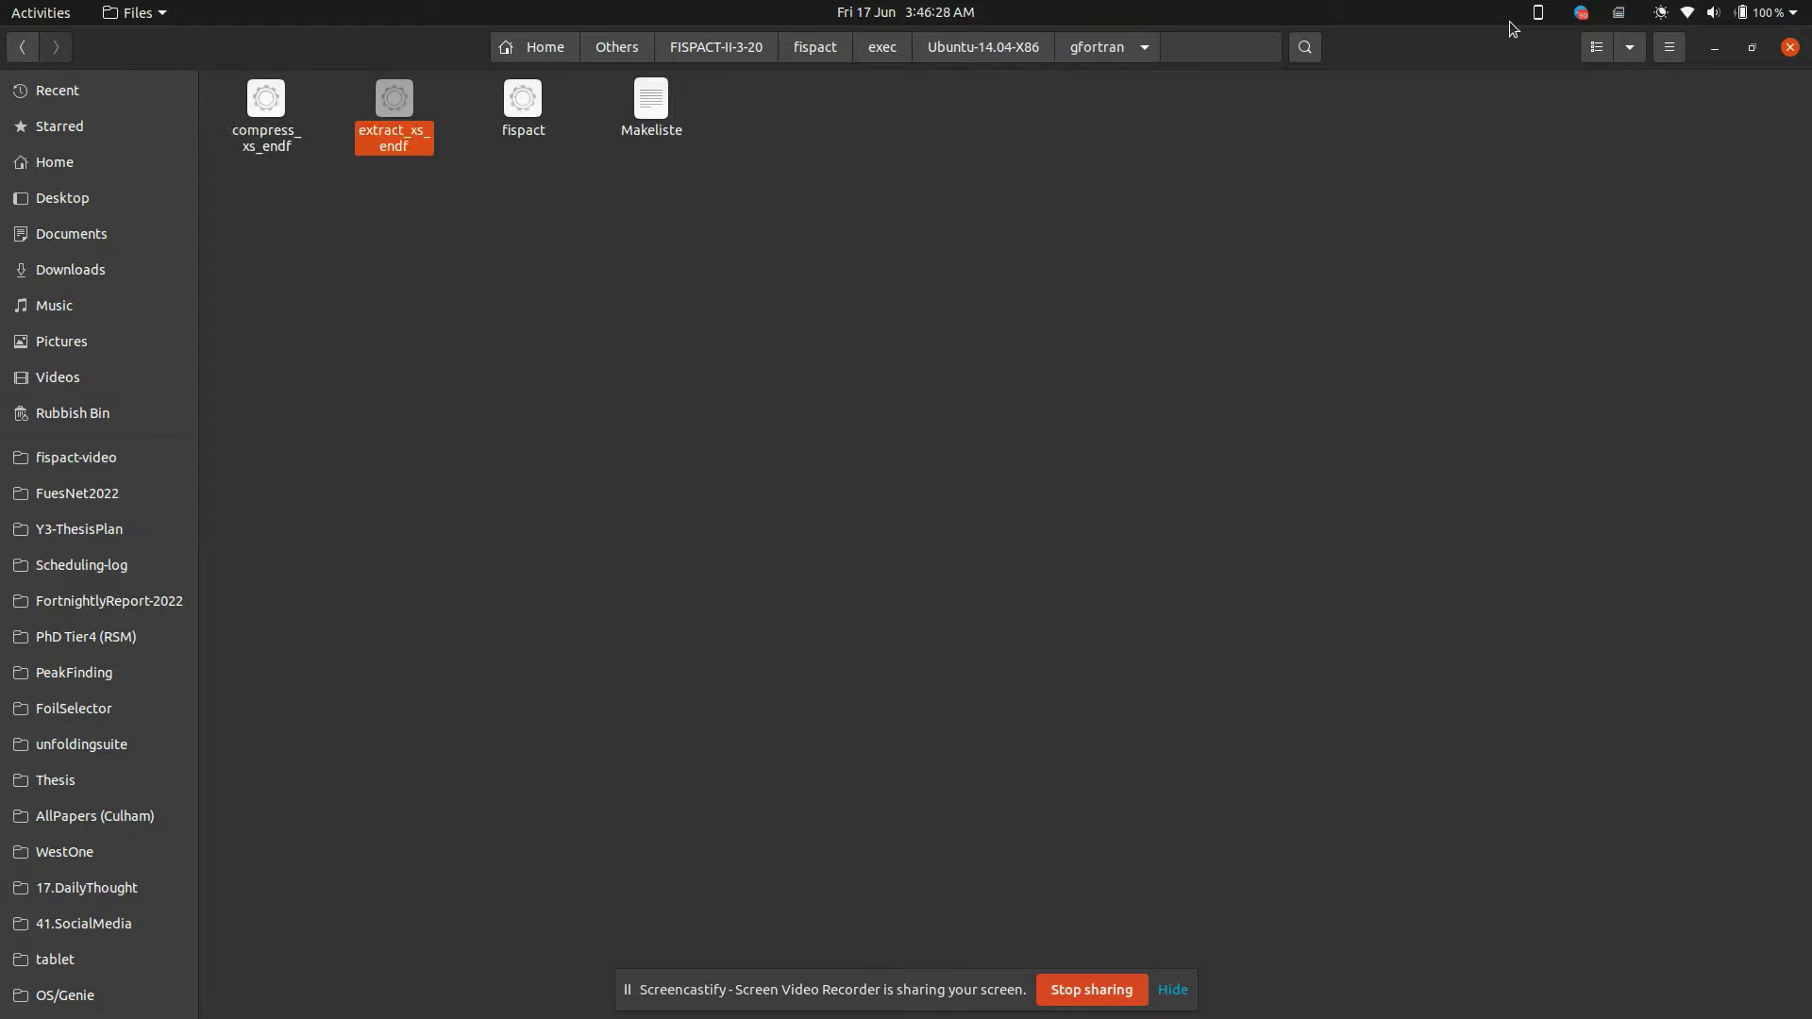
{"action": "key", "text": "Right"}
{"action": "right_click", "coordinate": [983, 309]}
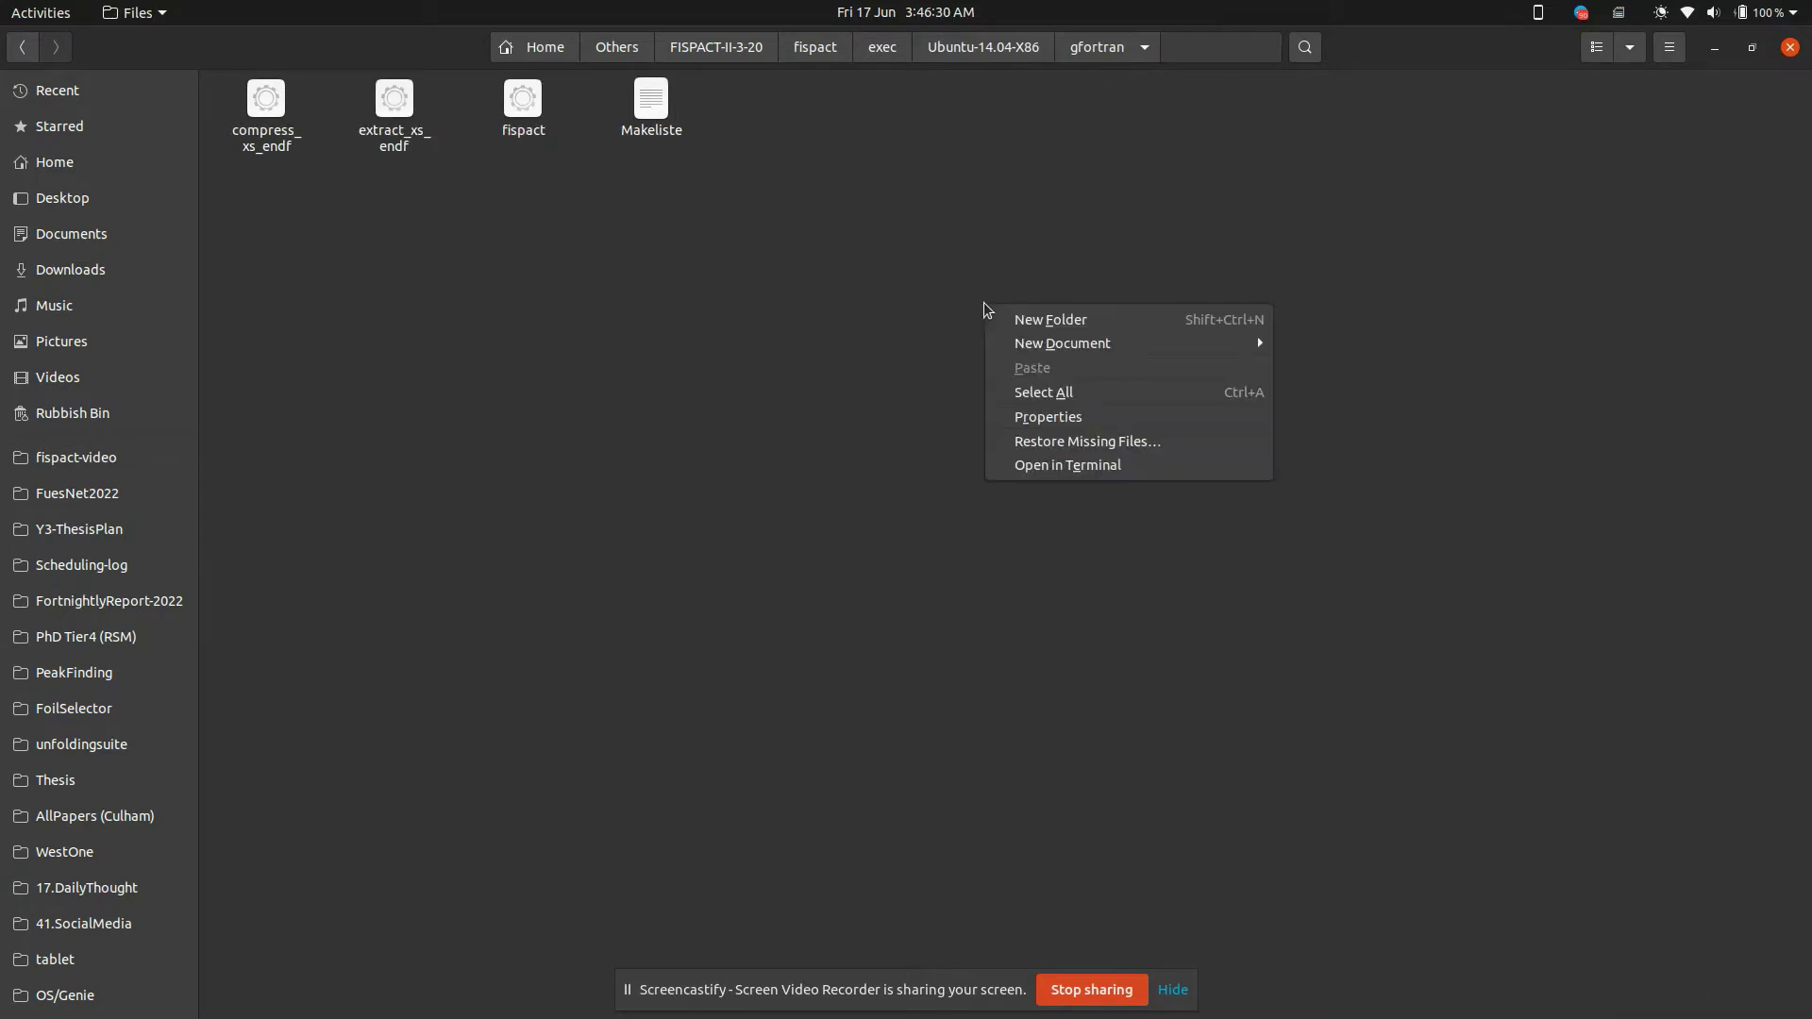
{"action": "left_click", "coordinate": [1062, 467]}
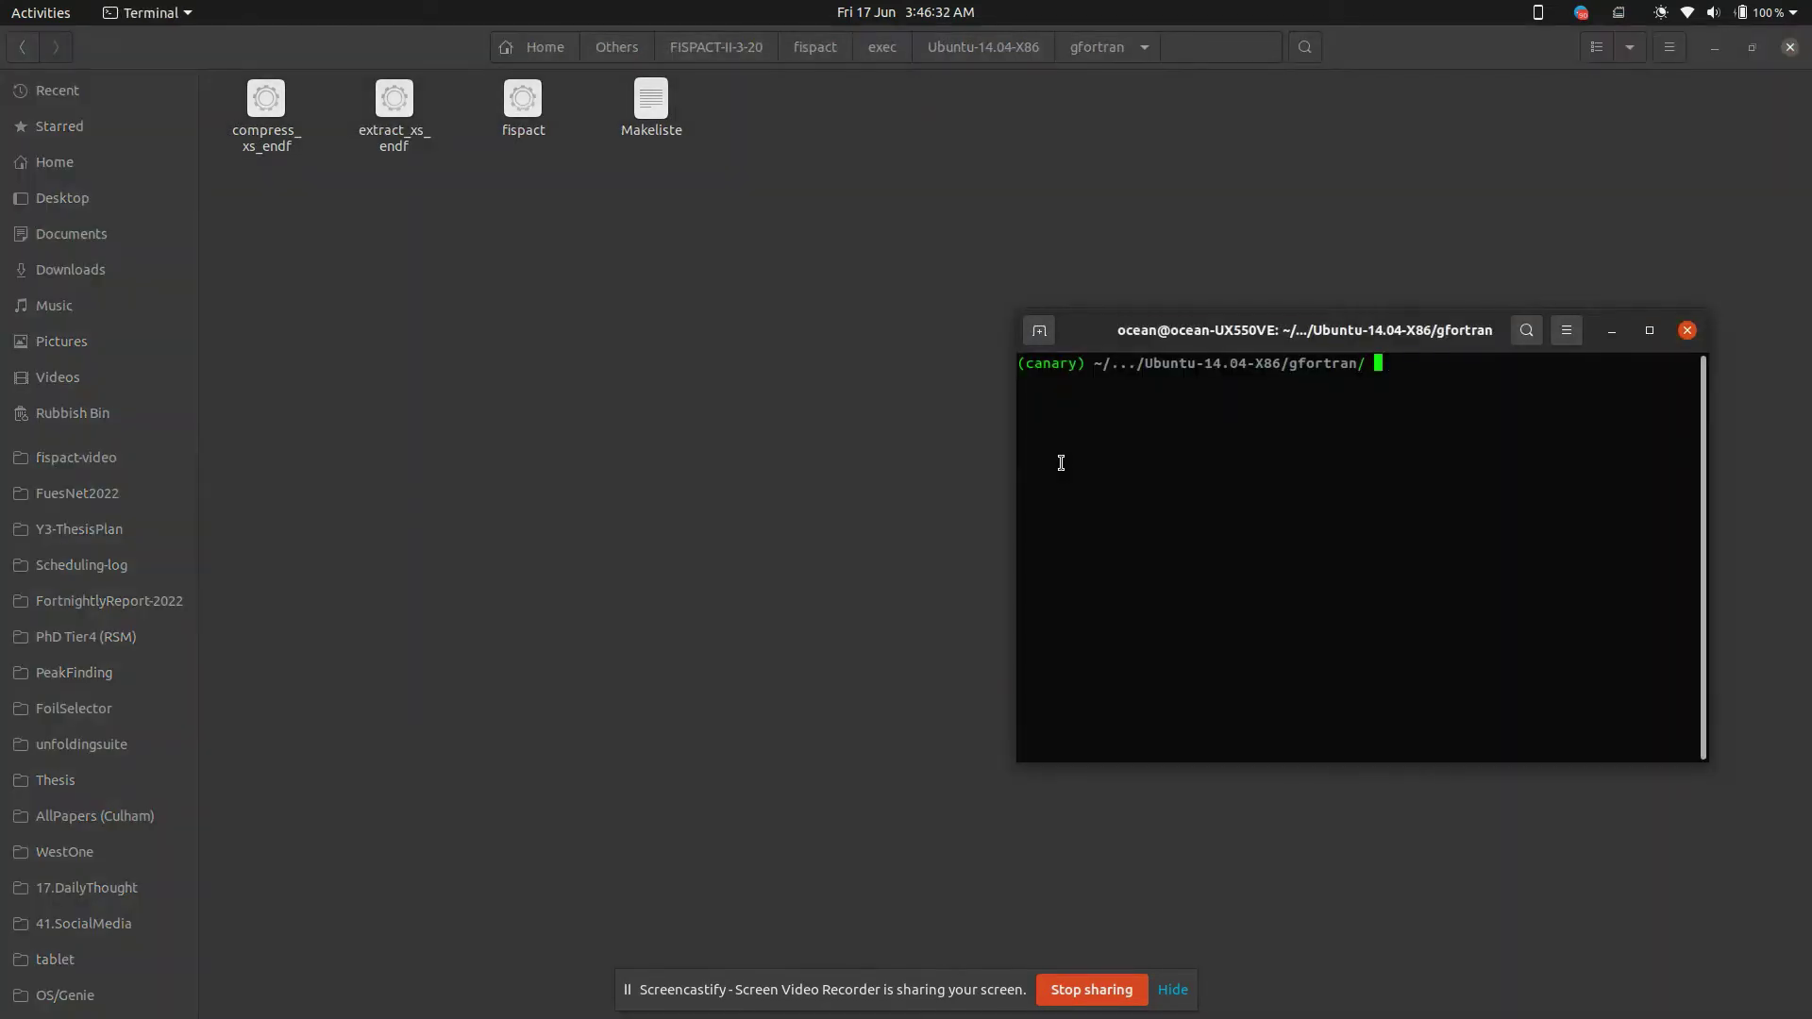
{"action": "type", "text": "fispa"}
{"action": "type", "text": "ct\" or \"FISPACT\"."}
Show that fispact is not found and that FISPACT holds no value yet.
{"action": "key", "text": "Return"}
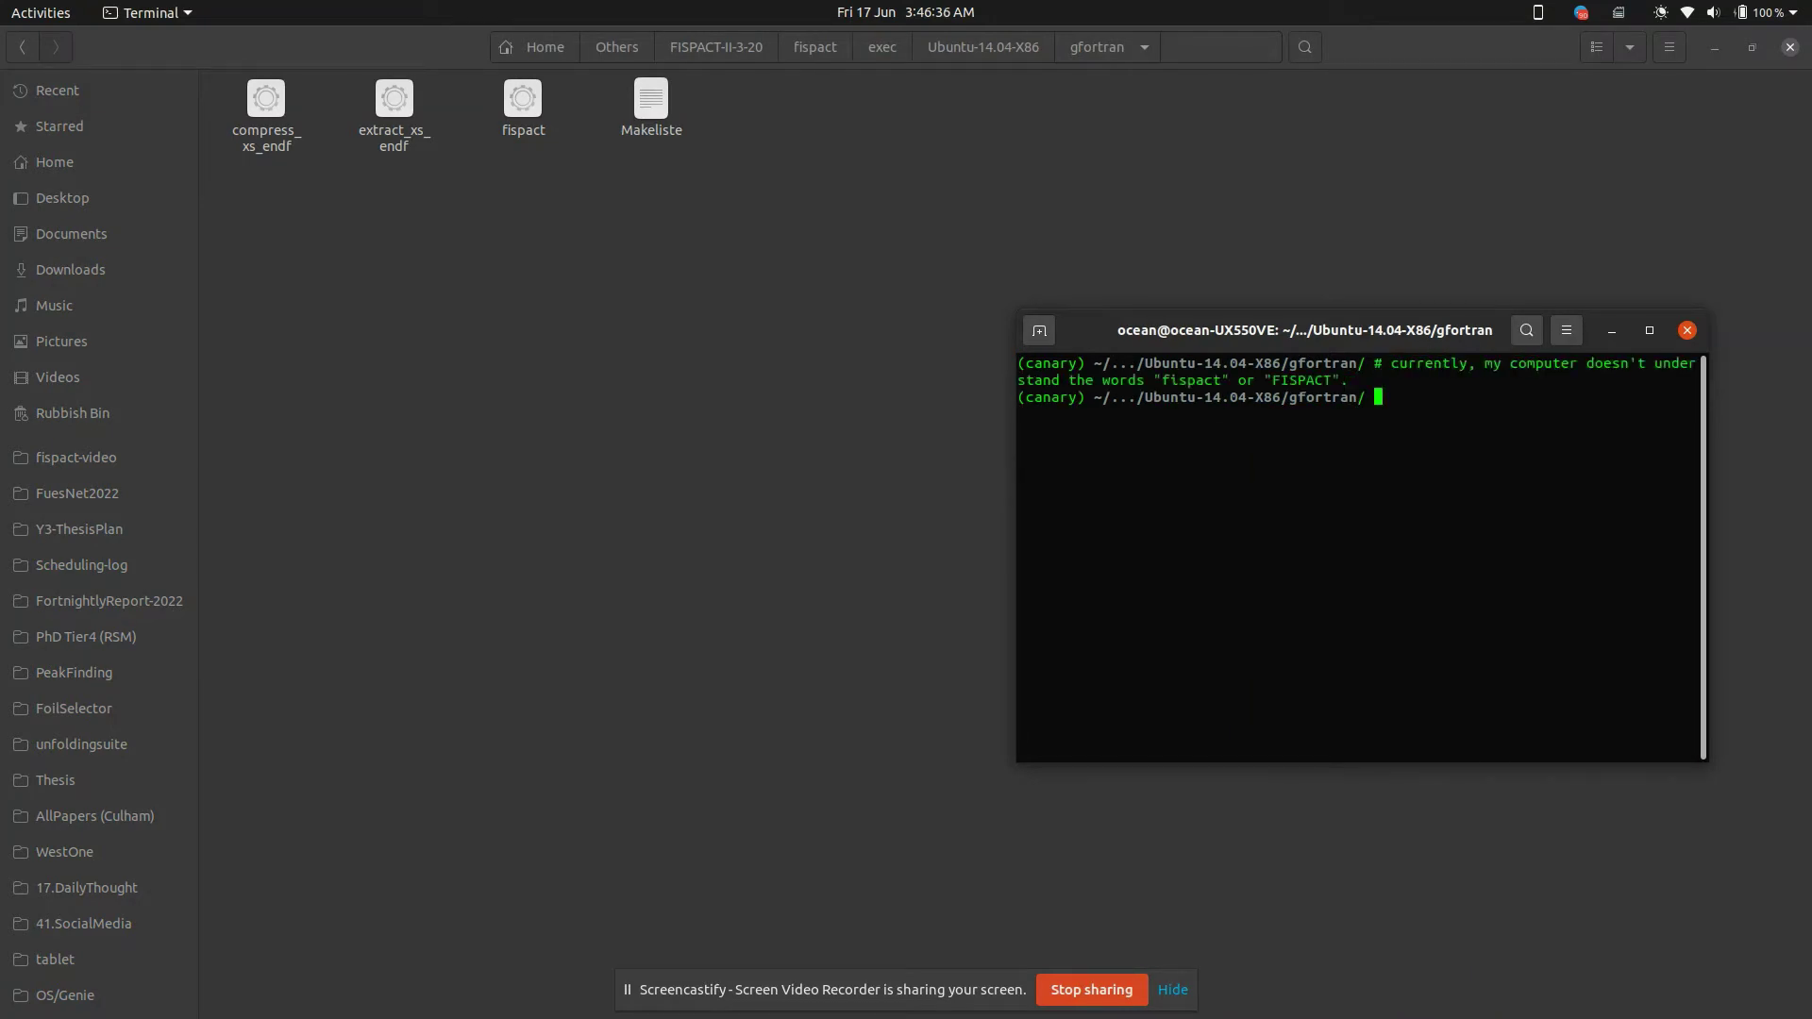
{"action": "type", "text": "fispact"}
{"action": "key", "text": "Return"}
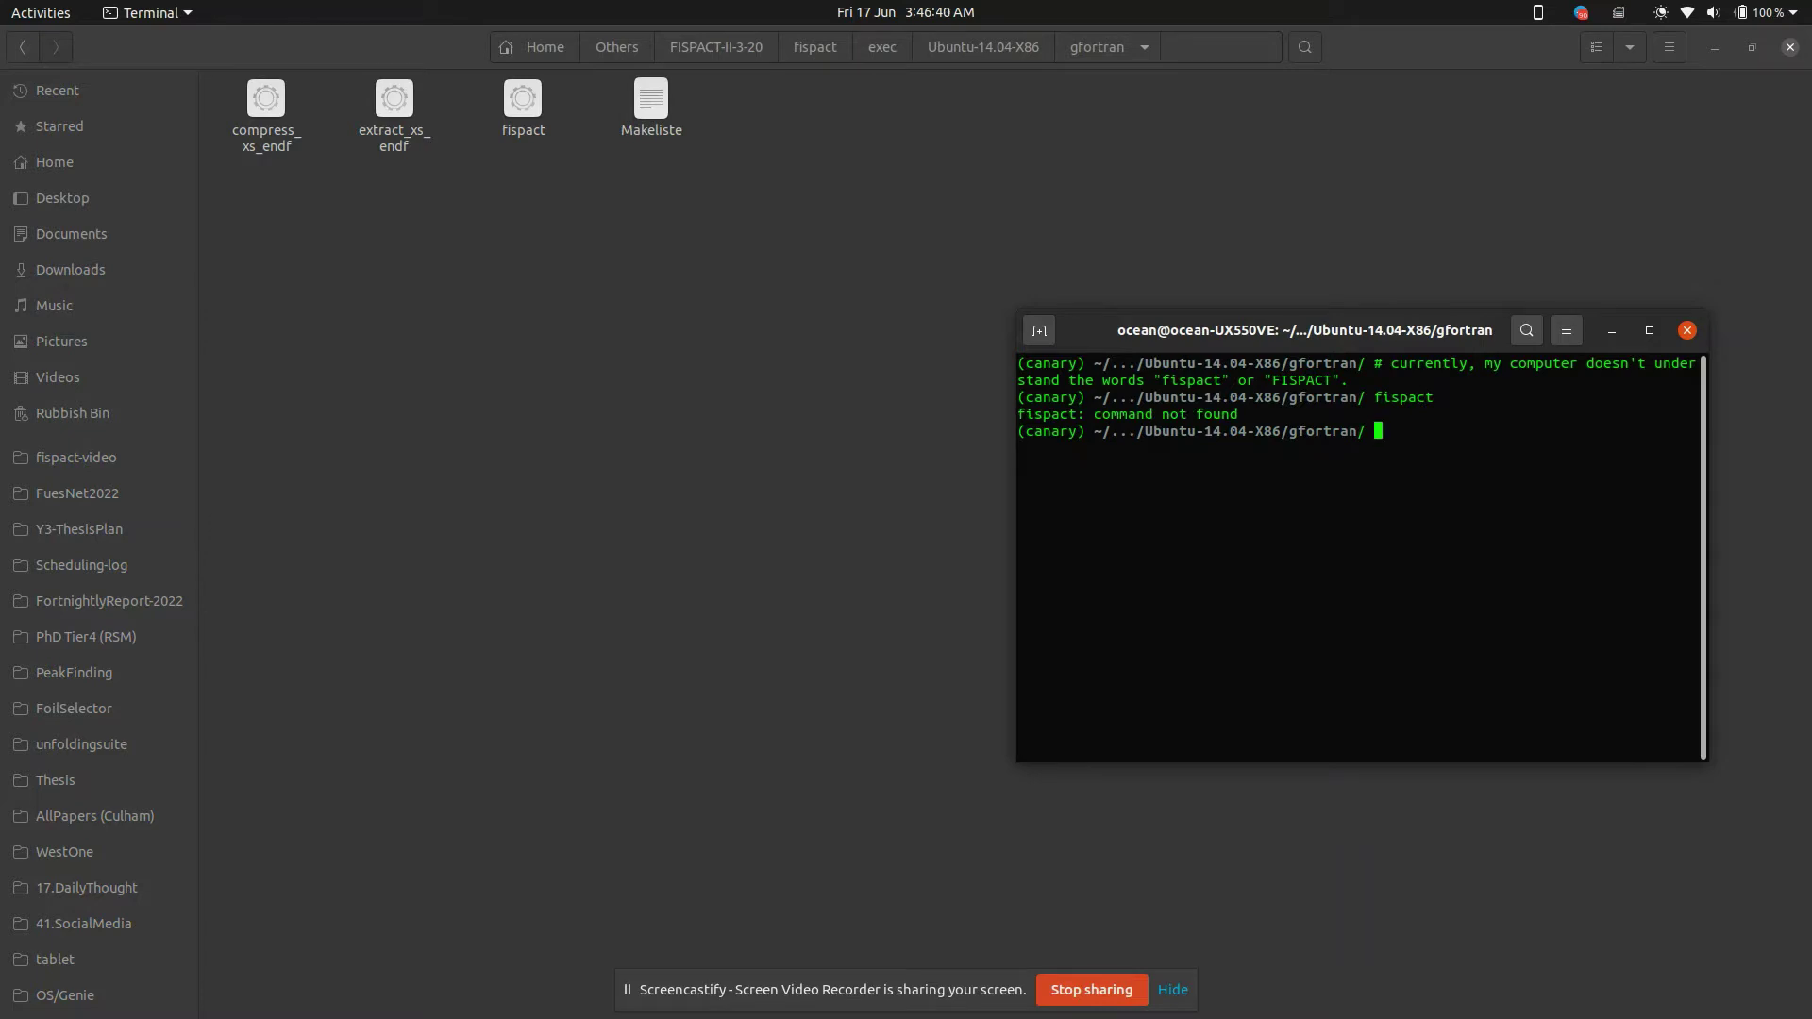
{"action": "type", "text": "echo $"}
{"action": "type", "text": "FISPACT"}
{"action": "key", "text": "Return"}
{"action": "type", "text": "clear"}
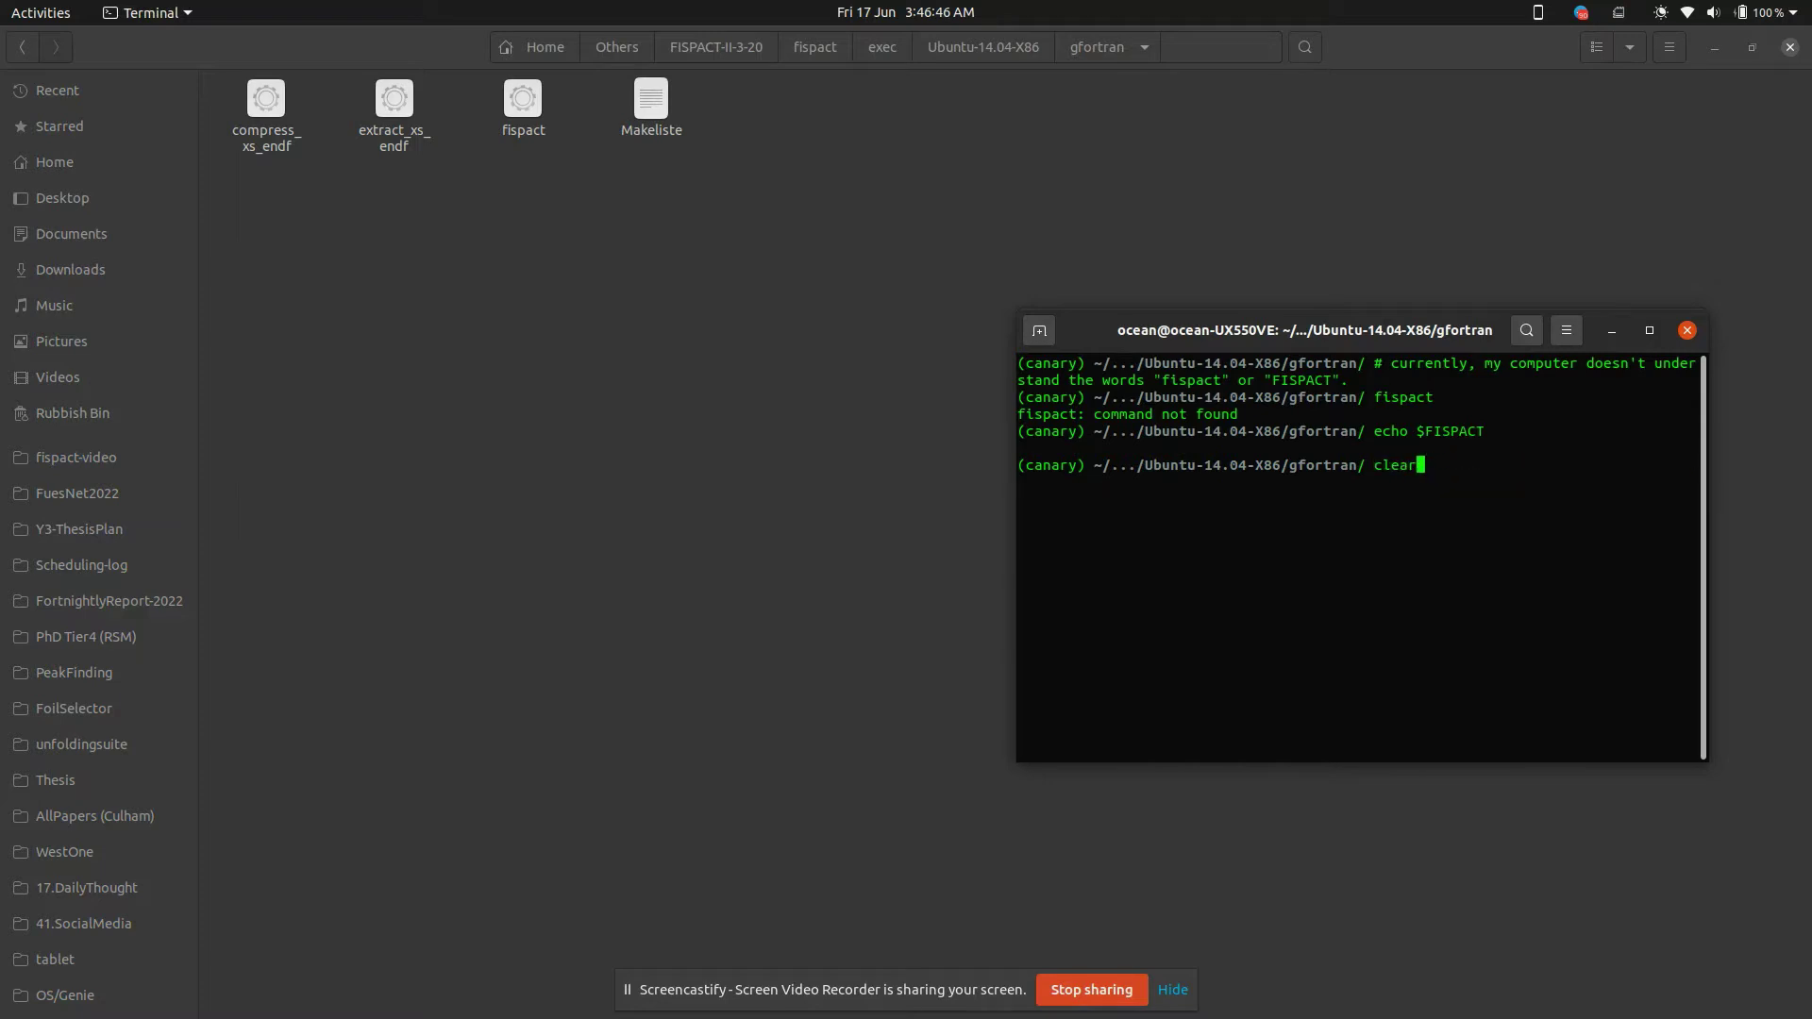
{"action": "type", "text": "# but I can make my computer 'memorize' it"}
{"action": "key", "text": "Return"}
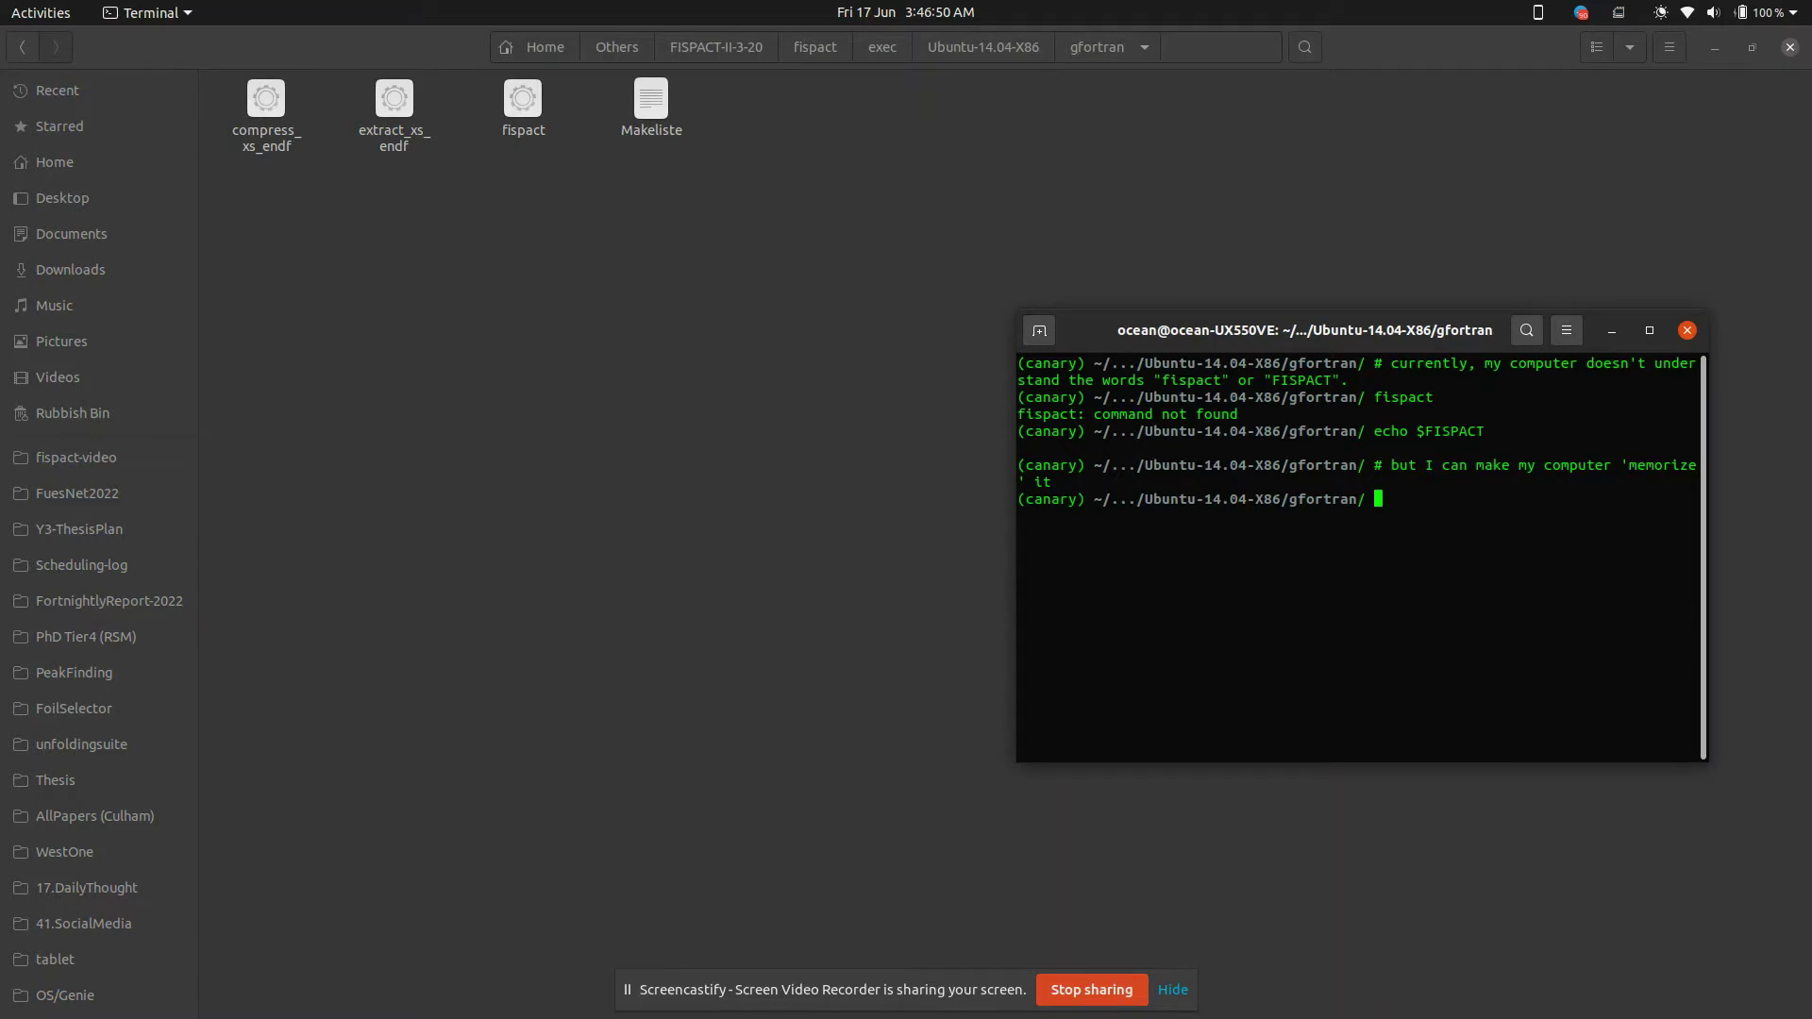
{"action": "type", "text": "expor"}
{"action": "type", "text": "FISPACT="}
{"action": "type", "text": "$pwd"}
Export FISPACT=$(pwd)/fispact and echo it to print the executable's full path.
{"action": "key", "text": "Left"}
{"action": "key", "text": "Left"}
{"action": "key", "text": "Left"}
{"action": "type", "text": "("}
{"action": "key", "text": "End"}
{"action": "type", "text": ")/f"}
{"action": "type", "text": "ispact"}
{"action": "key", "text": "Return"}
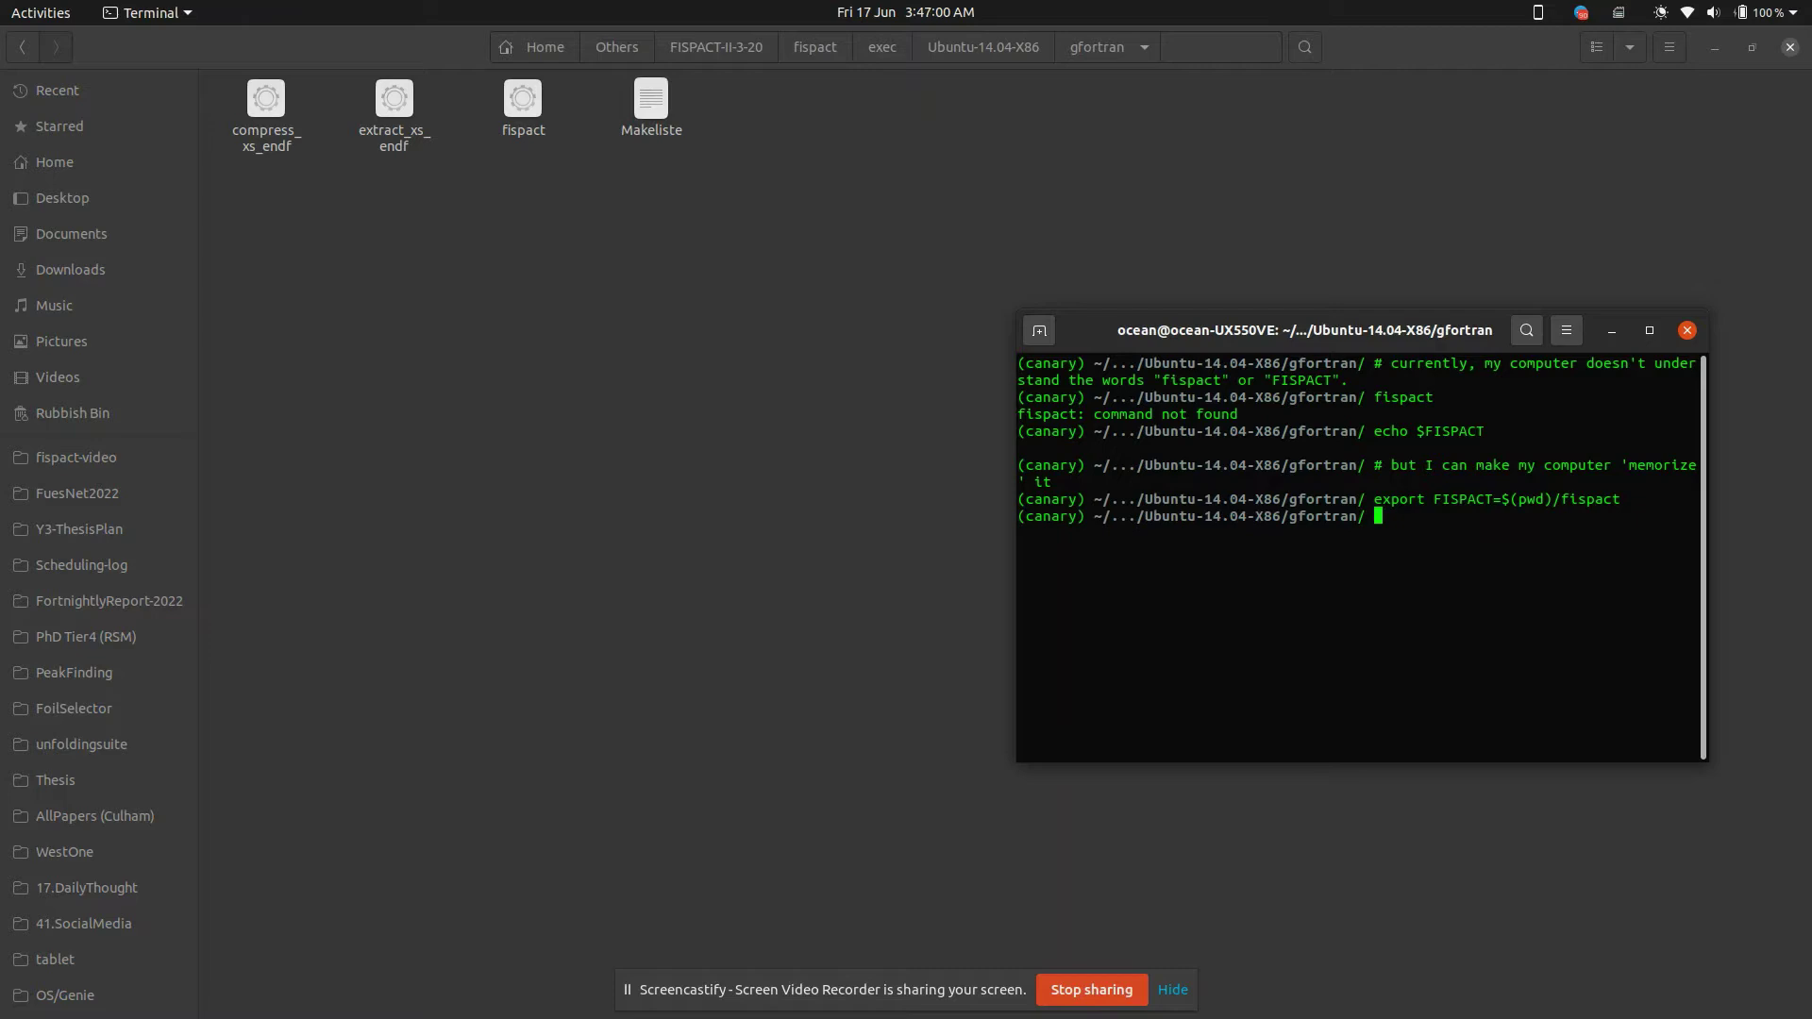
{"action": "type", "text": "echo $"}
{"action": "type", "text": "FISPACT"}
{"action": "key", "text": "Return"}
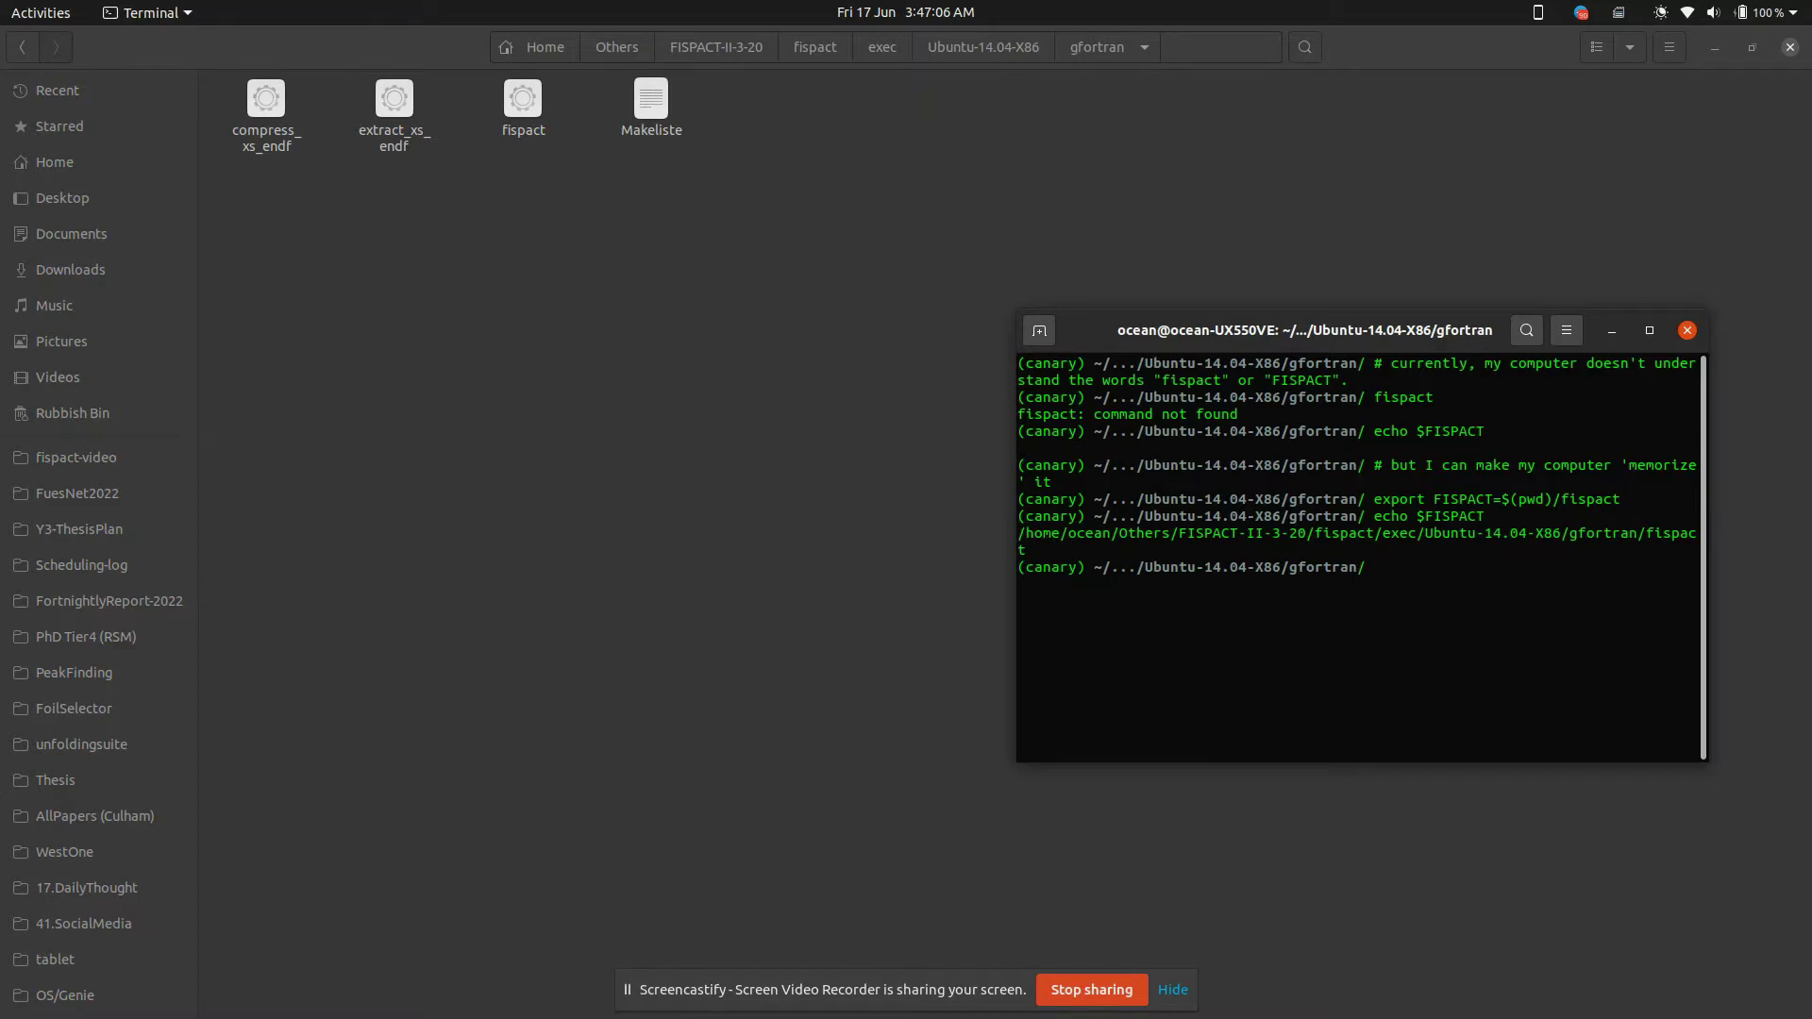
{"action": "type", "text": "# OR"}
Alias fispact to the executable, run it and highlight the FATAL ERROR about FILES.
{"action": "key", "text": "Return"}
{"action": "type", "text": "ali"}
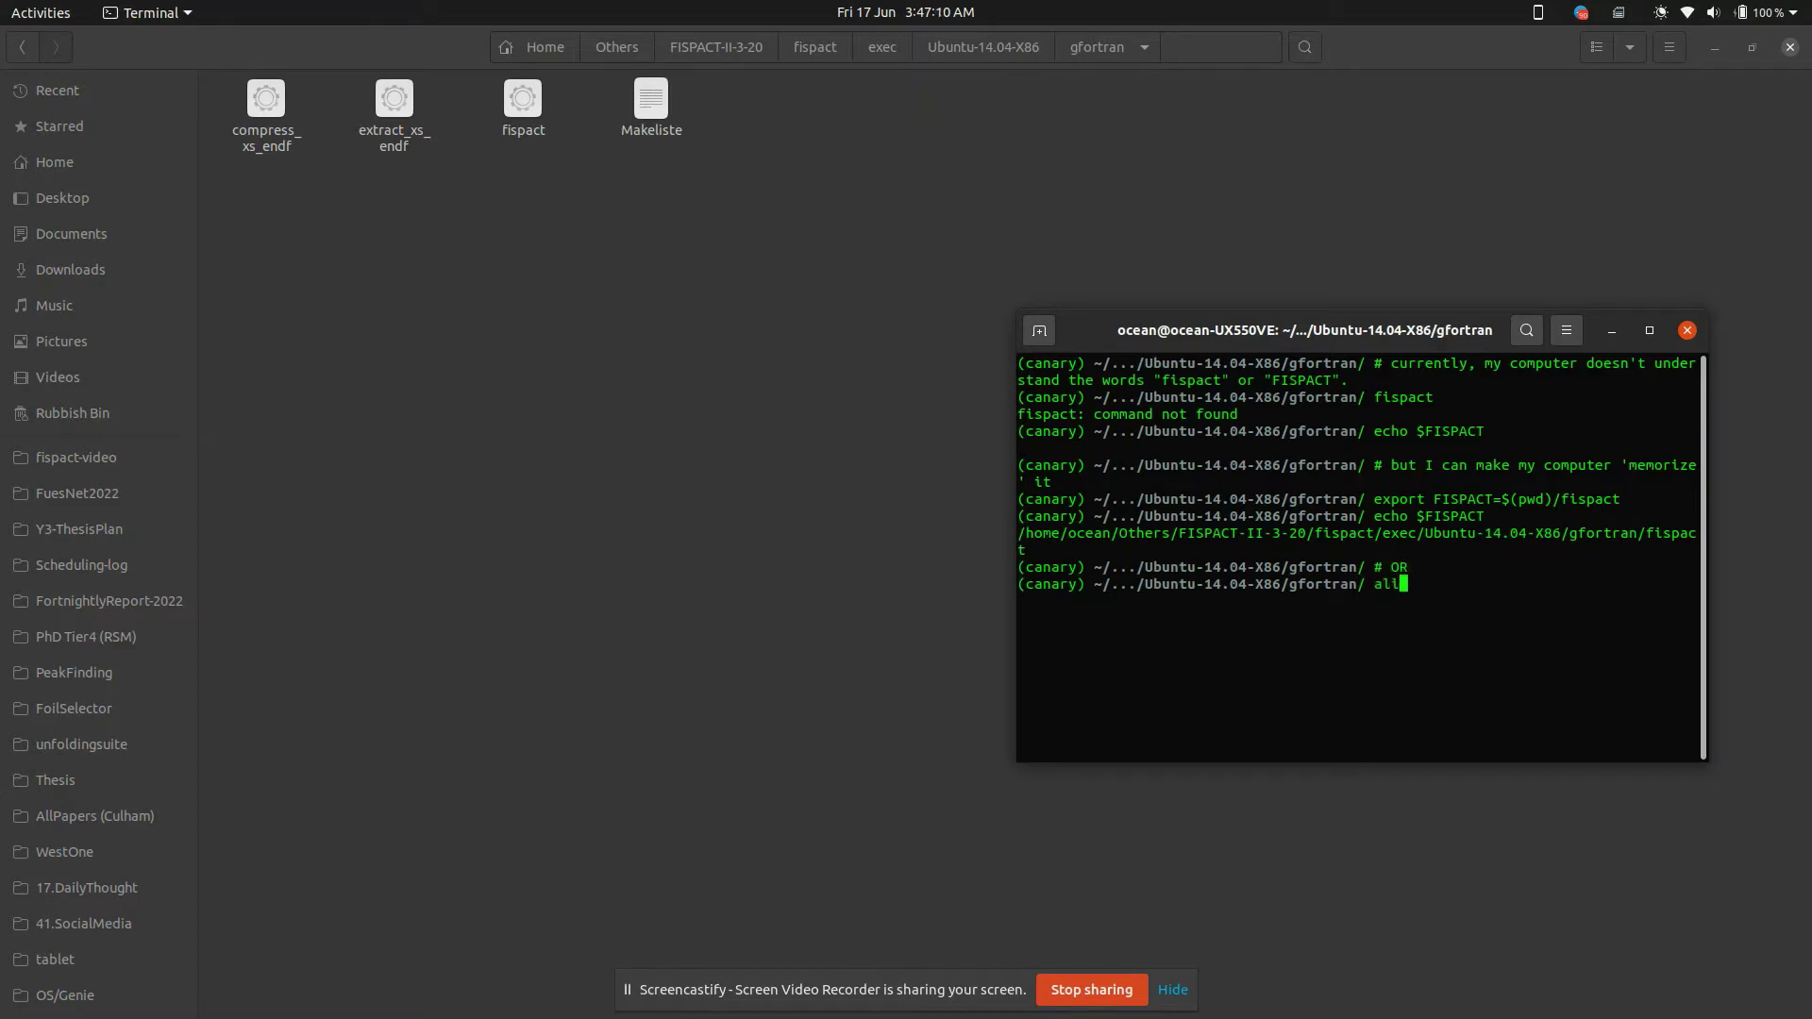
{"action": "type", "text": "as fispact"}
{"action": "type", "text": "=$pwd"}
{"action": "key", "text": "Left"}
{"action": "key", "text": "Left"}
{"action": "key", "text": "Left"}
{"action": "type", "text": "("}
{"action": "key", "text": "End"}
{"action": "type", "text": ")/fi"}
{"action": "type", "text": "spact"}
{"action": "key", "text": "Return"}
{"action": "type", "text": "fis"}
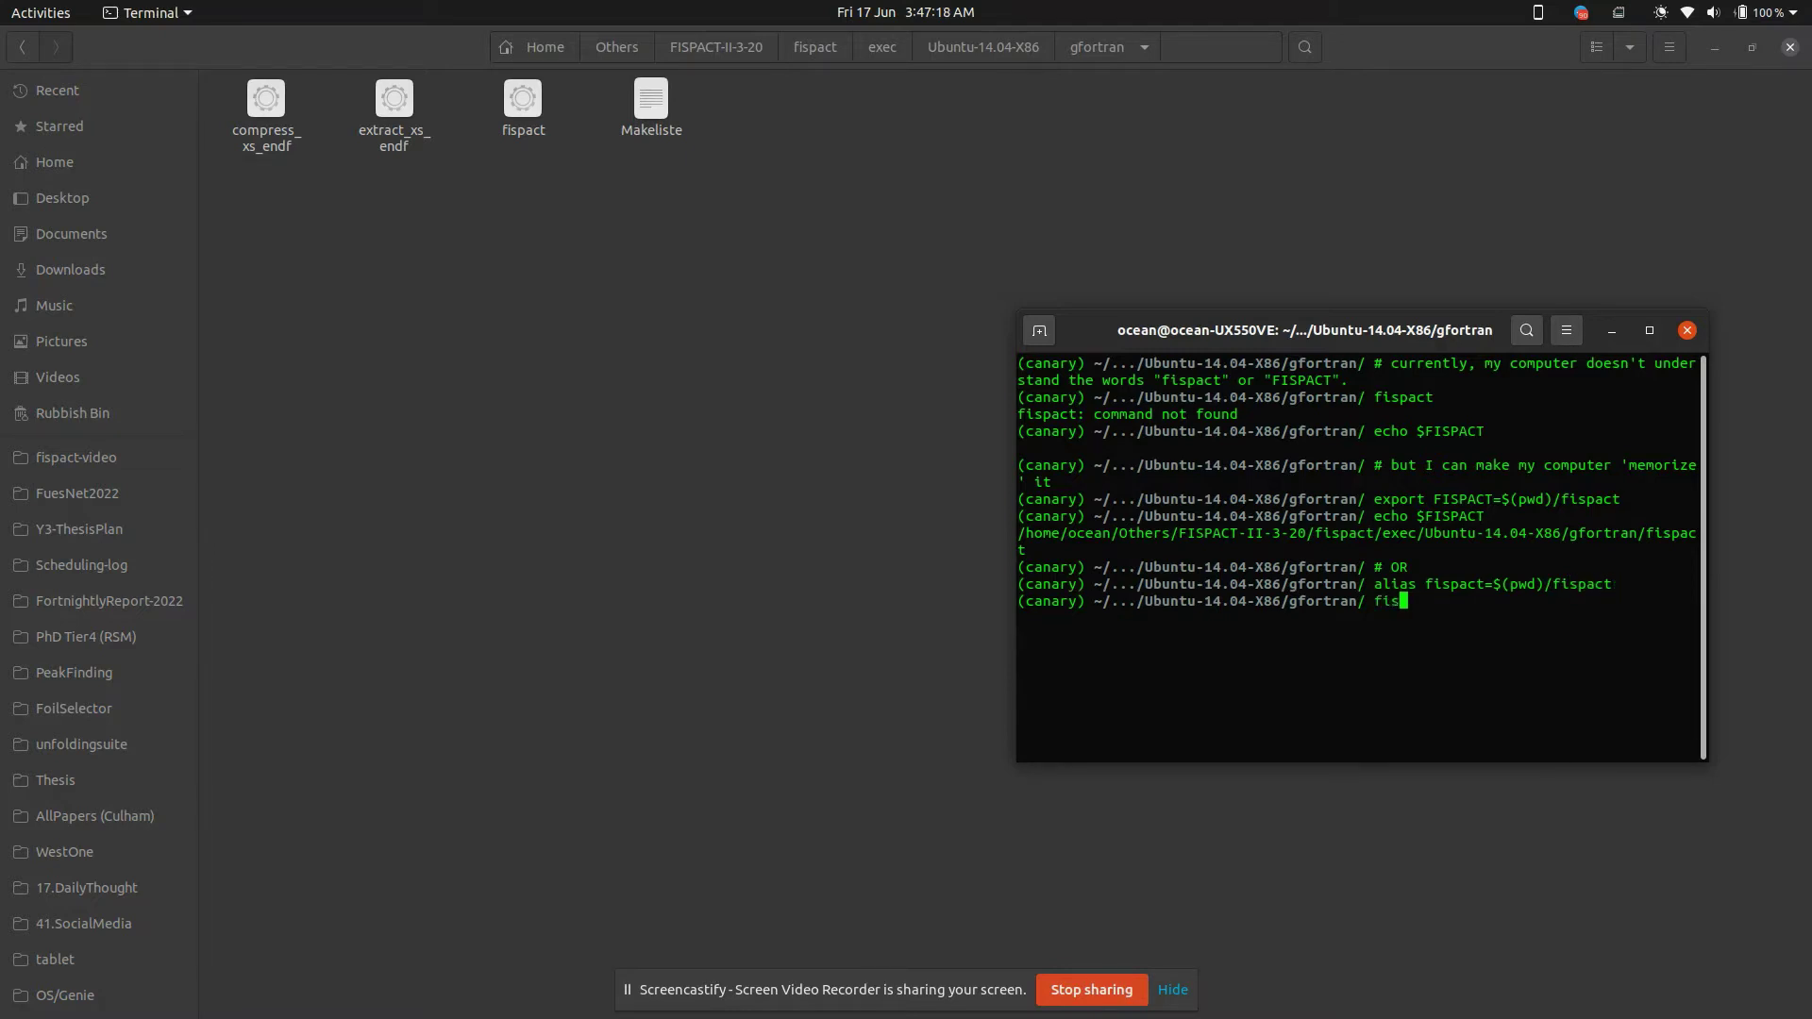
{"action": "type", "text": "pact"}
{"action": "key", "text": "Return"}
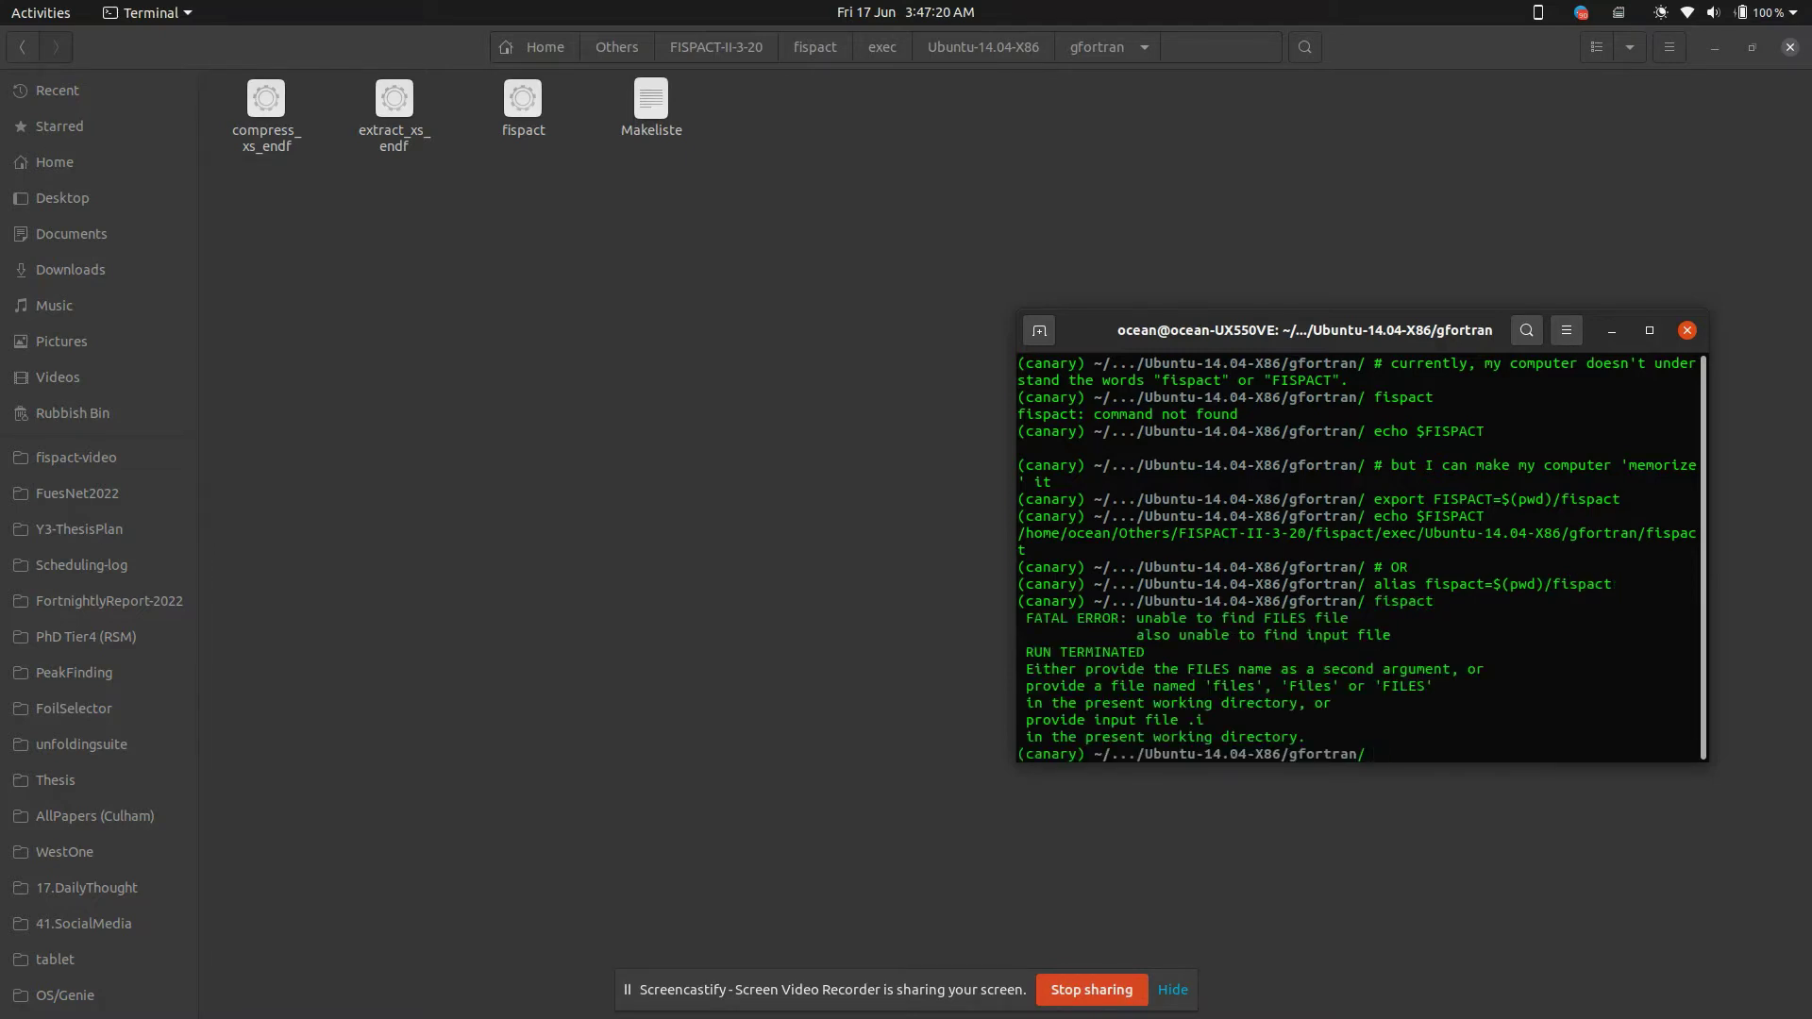
{"action": "left_click_drag", "start_coordinate": [1299, 738], "coordinate": [1032, 605]}
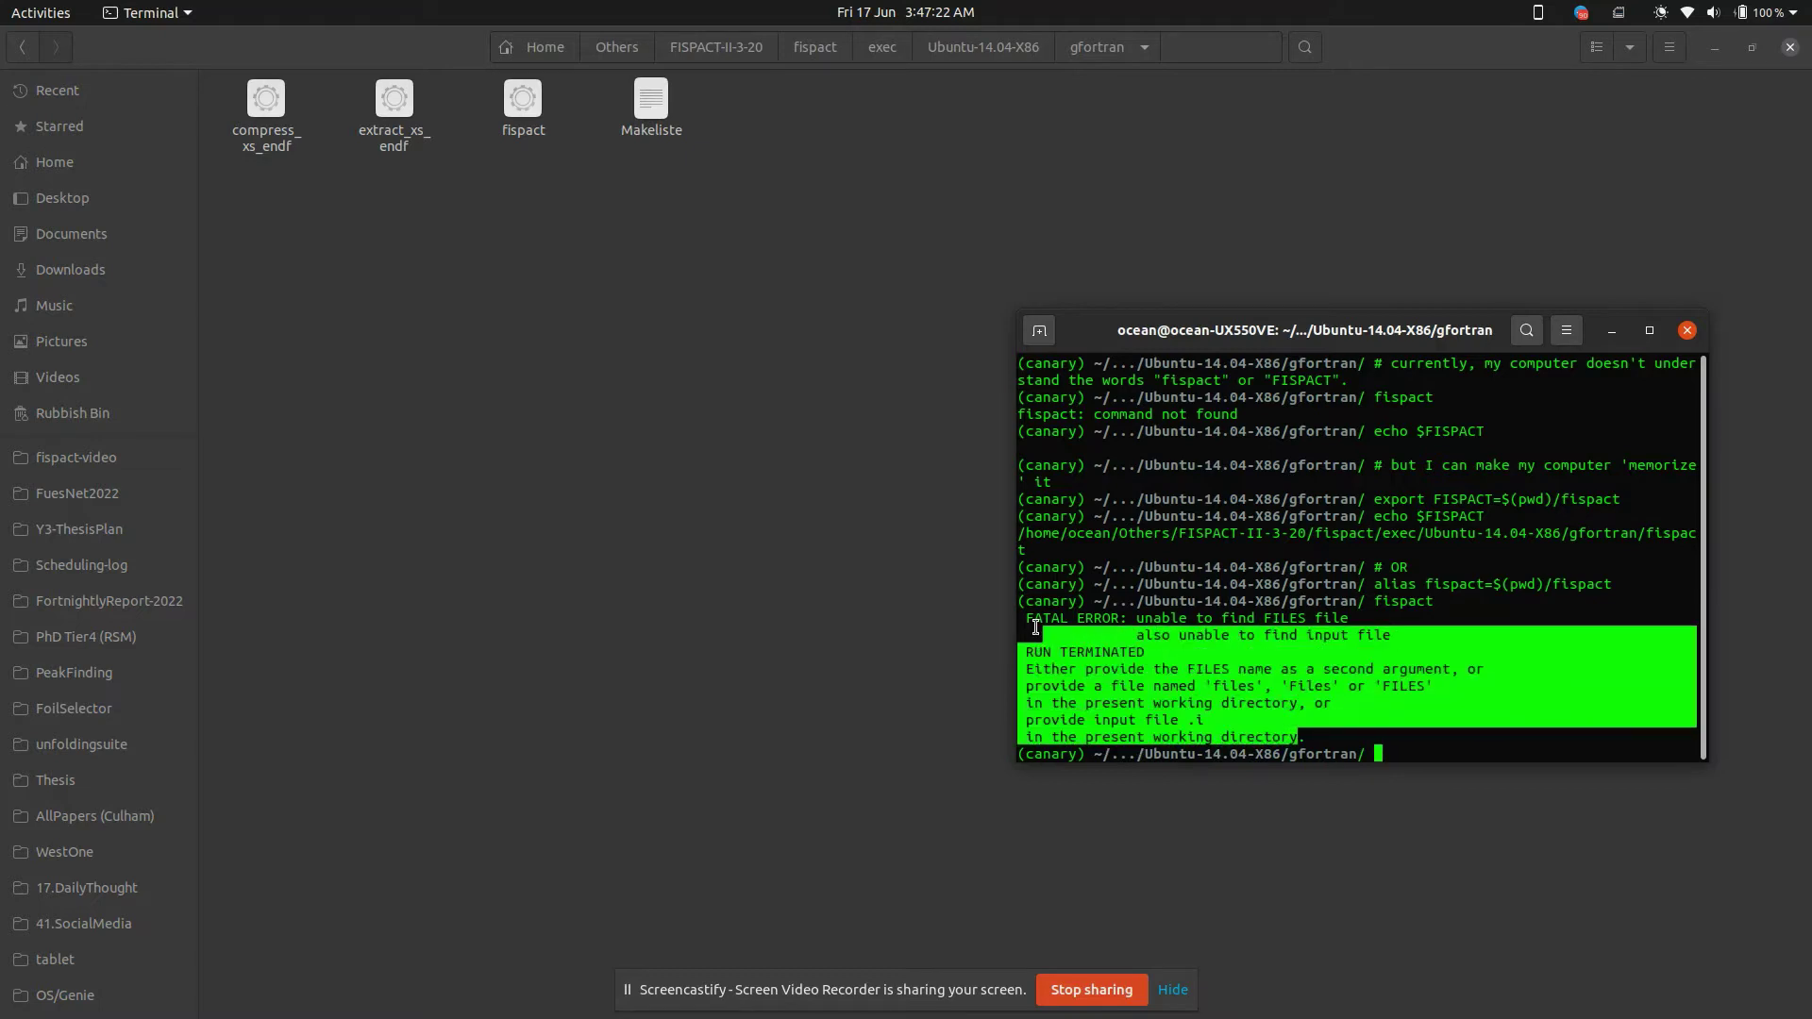
{"action": "type", "text": "# this"}
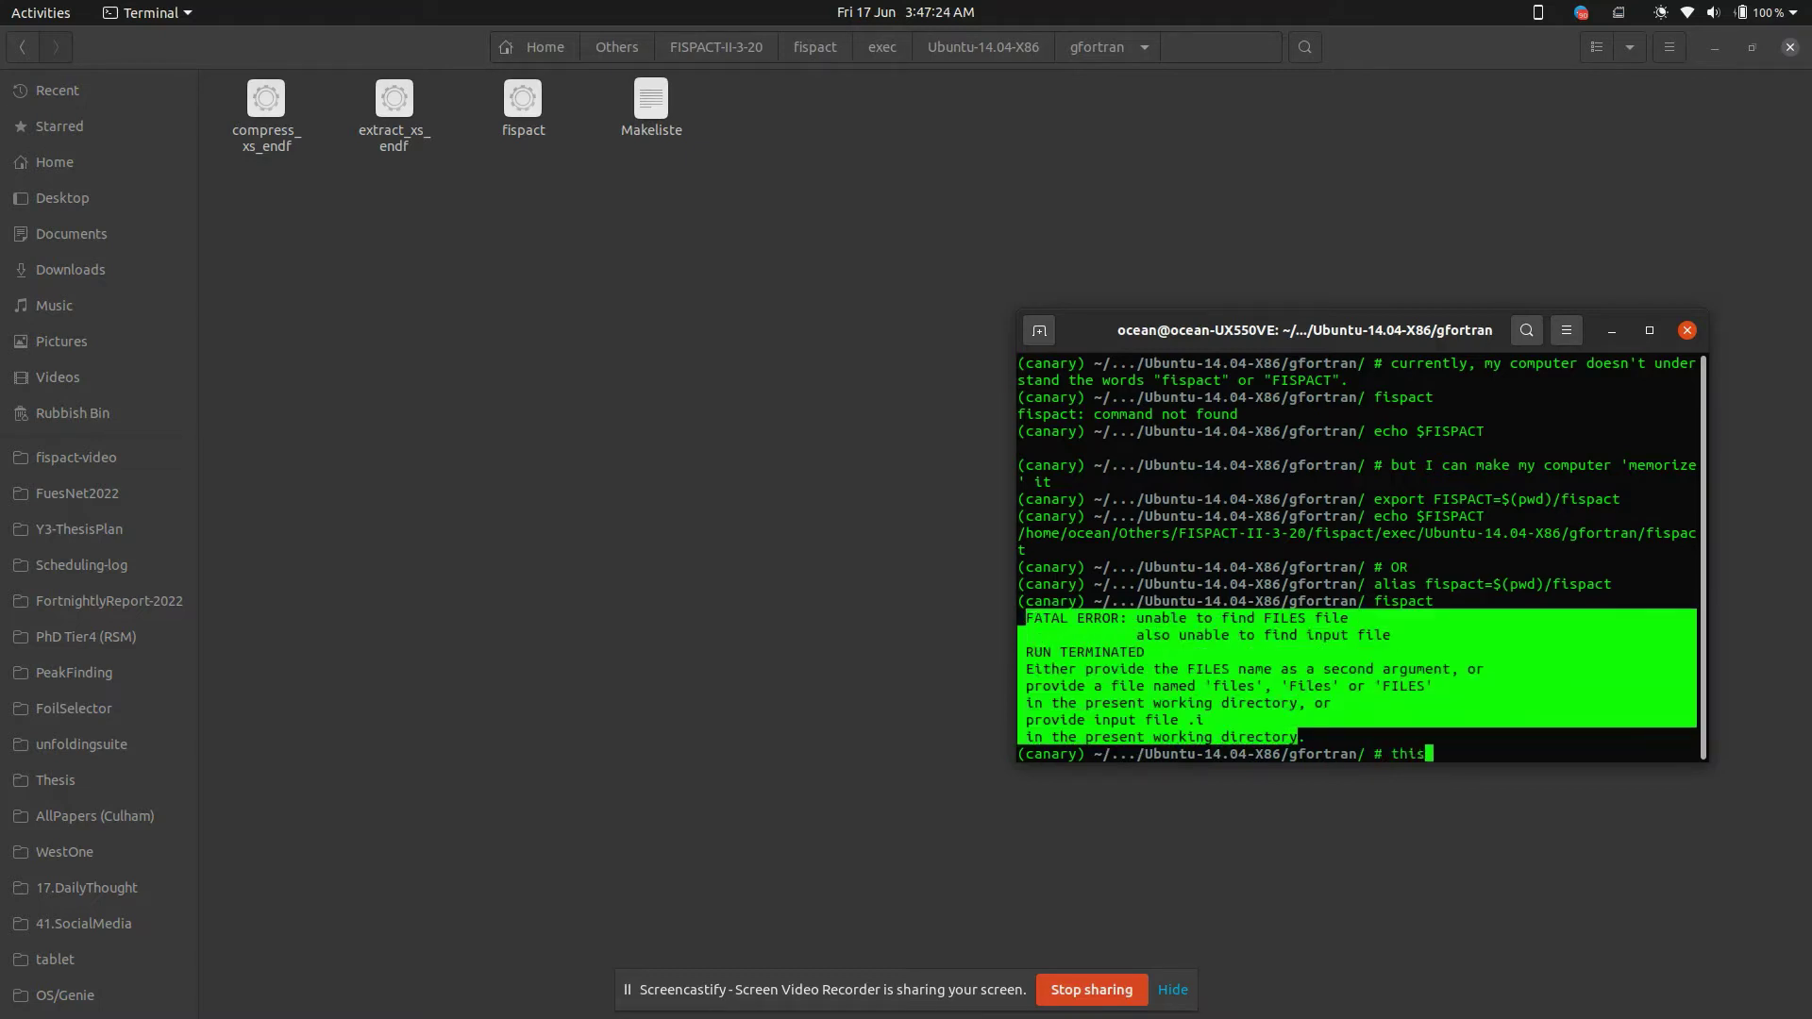
{"action": "type", "text": " means it worke"}
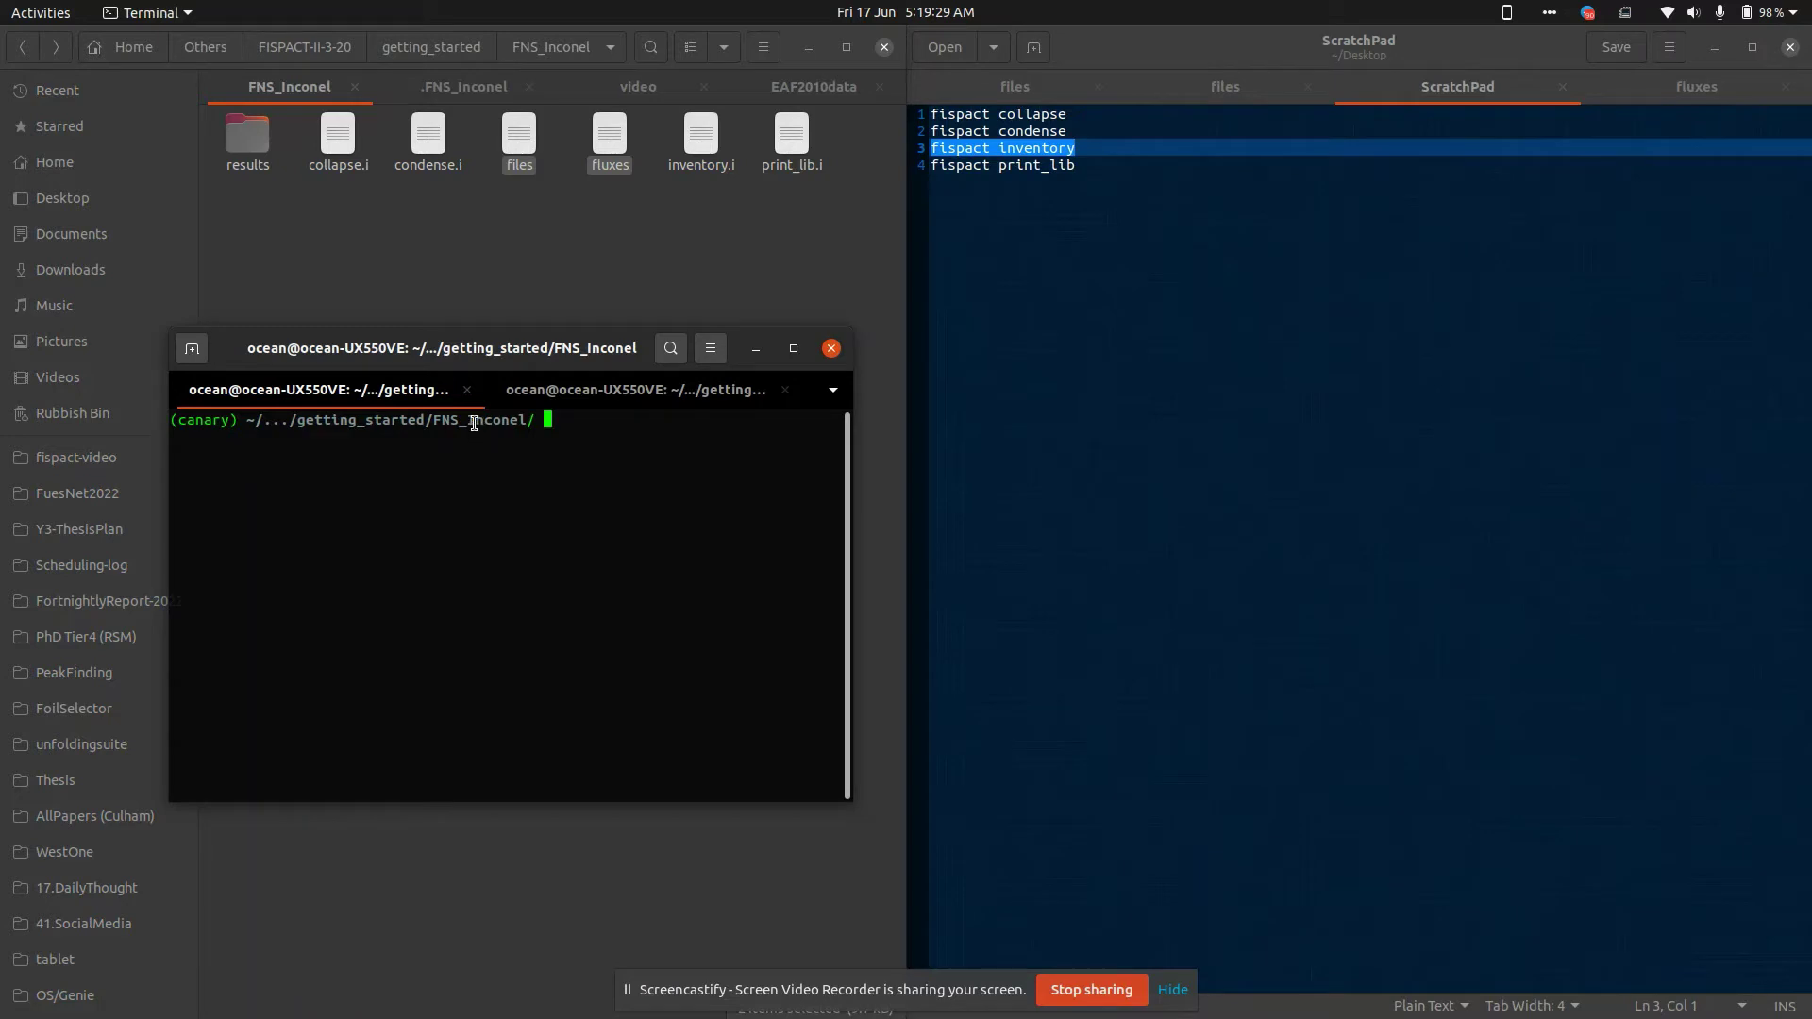
Look over the FNS_Inconel inputs, peek at fluxes, then load the files input in the editor.
{"action": "double_click", "coordinate": [441, 421]}
{"action": "left_click", "coordinate": [578, 436]}
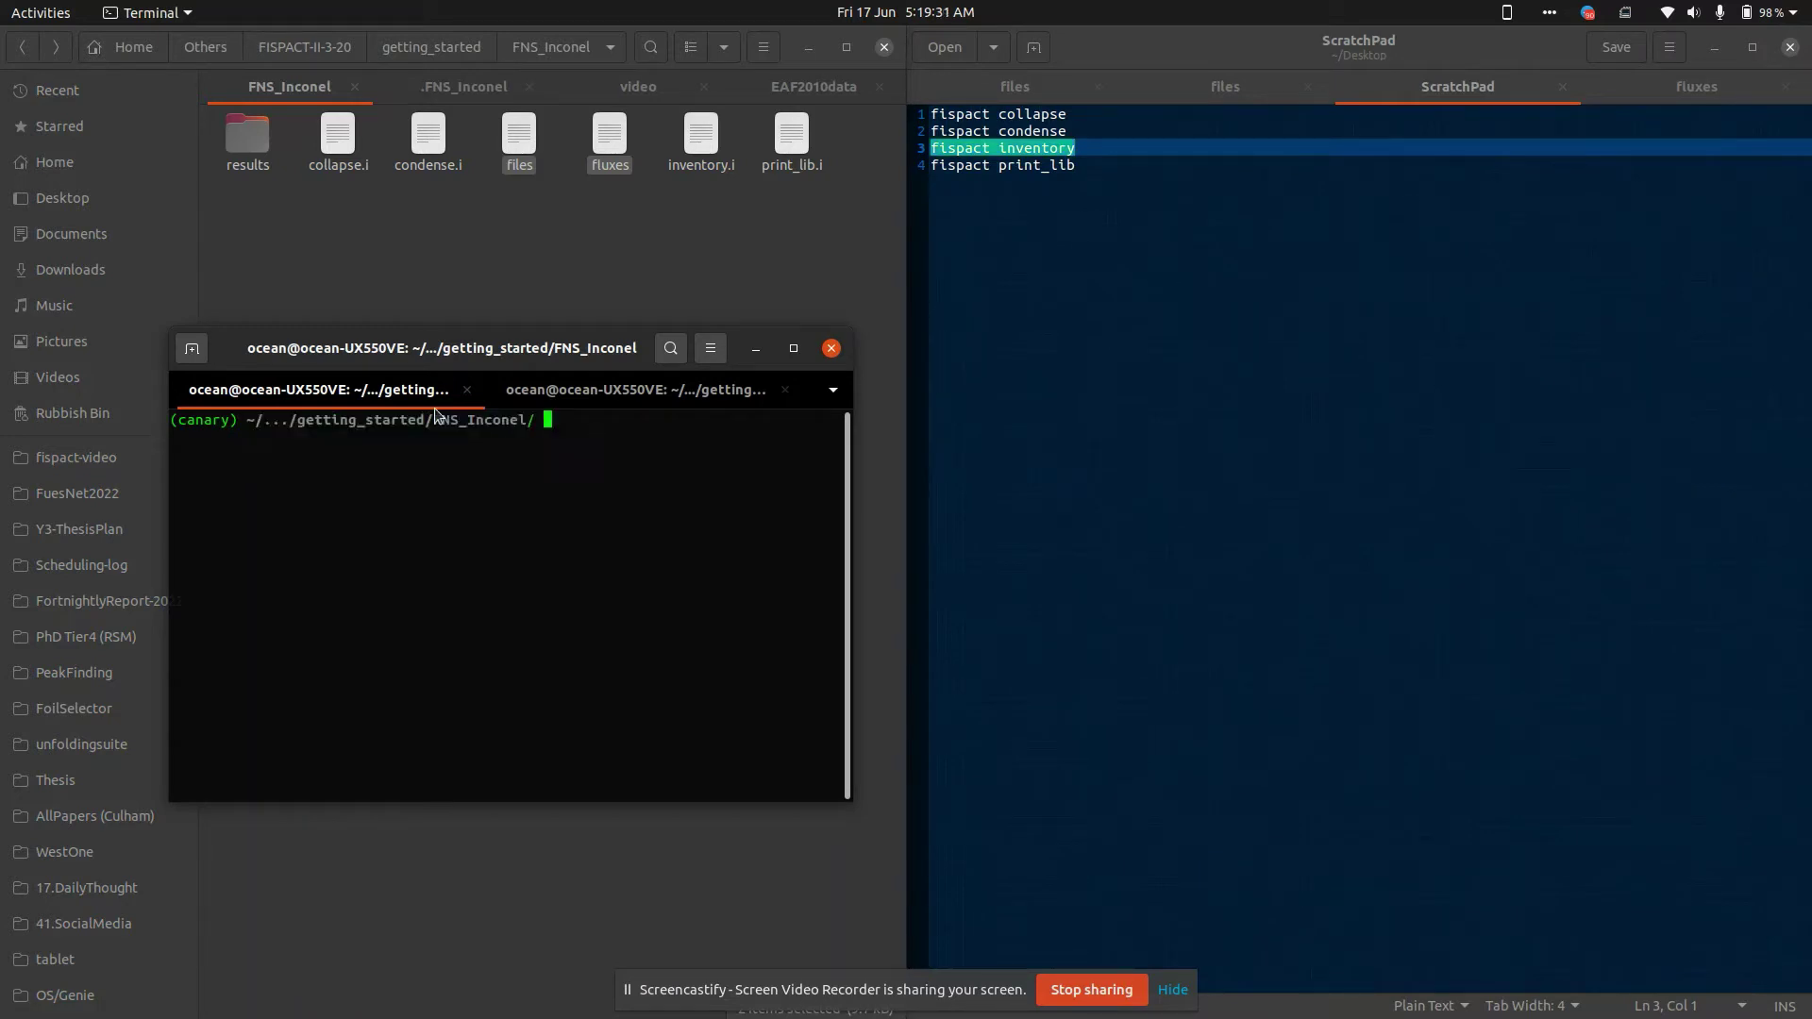
{"action": "left_click", "coordinate": [339, 216]}
{"action": "left_click_drag", "start_coordinate": [339, 216], "coordinate": [888, 106]}
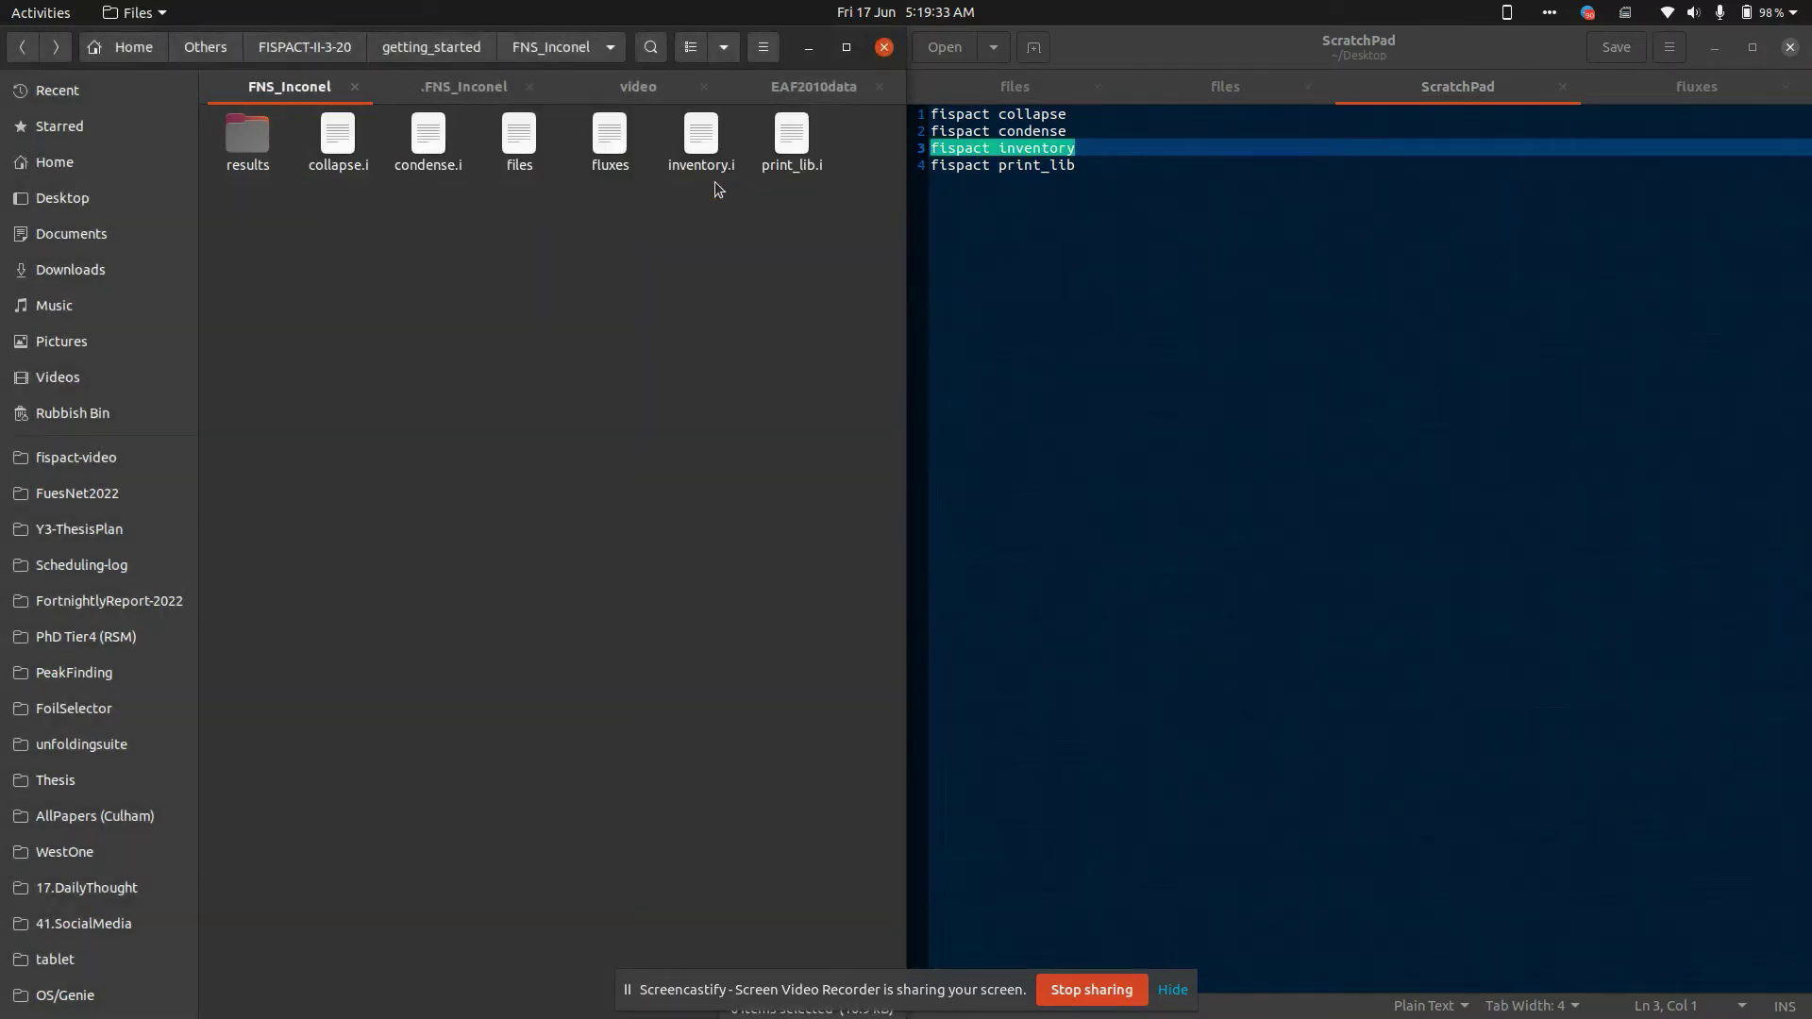
{"action": "mouse_move", "coordinate": [714, 183]}
{"action": "left_mouse_down"}
{"action": "mouse_move", "coordinate": [591, 156]}
{"action": "mouse_move", "coordinate": [518, 207]}
{"action": "left_mouse_up"}
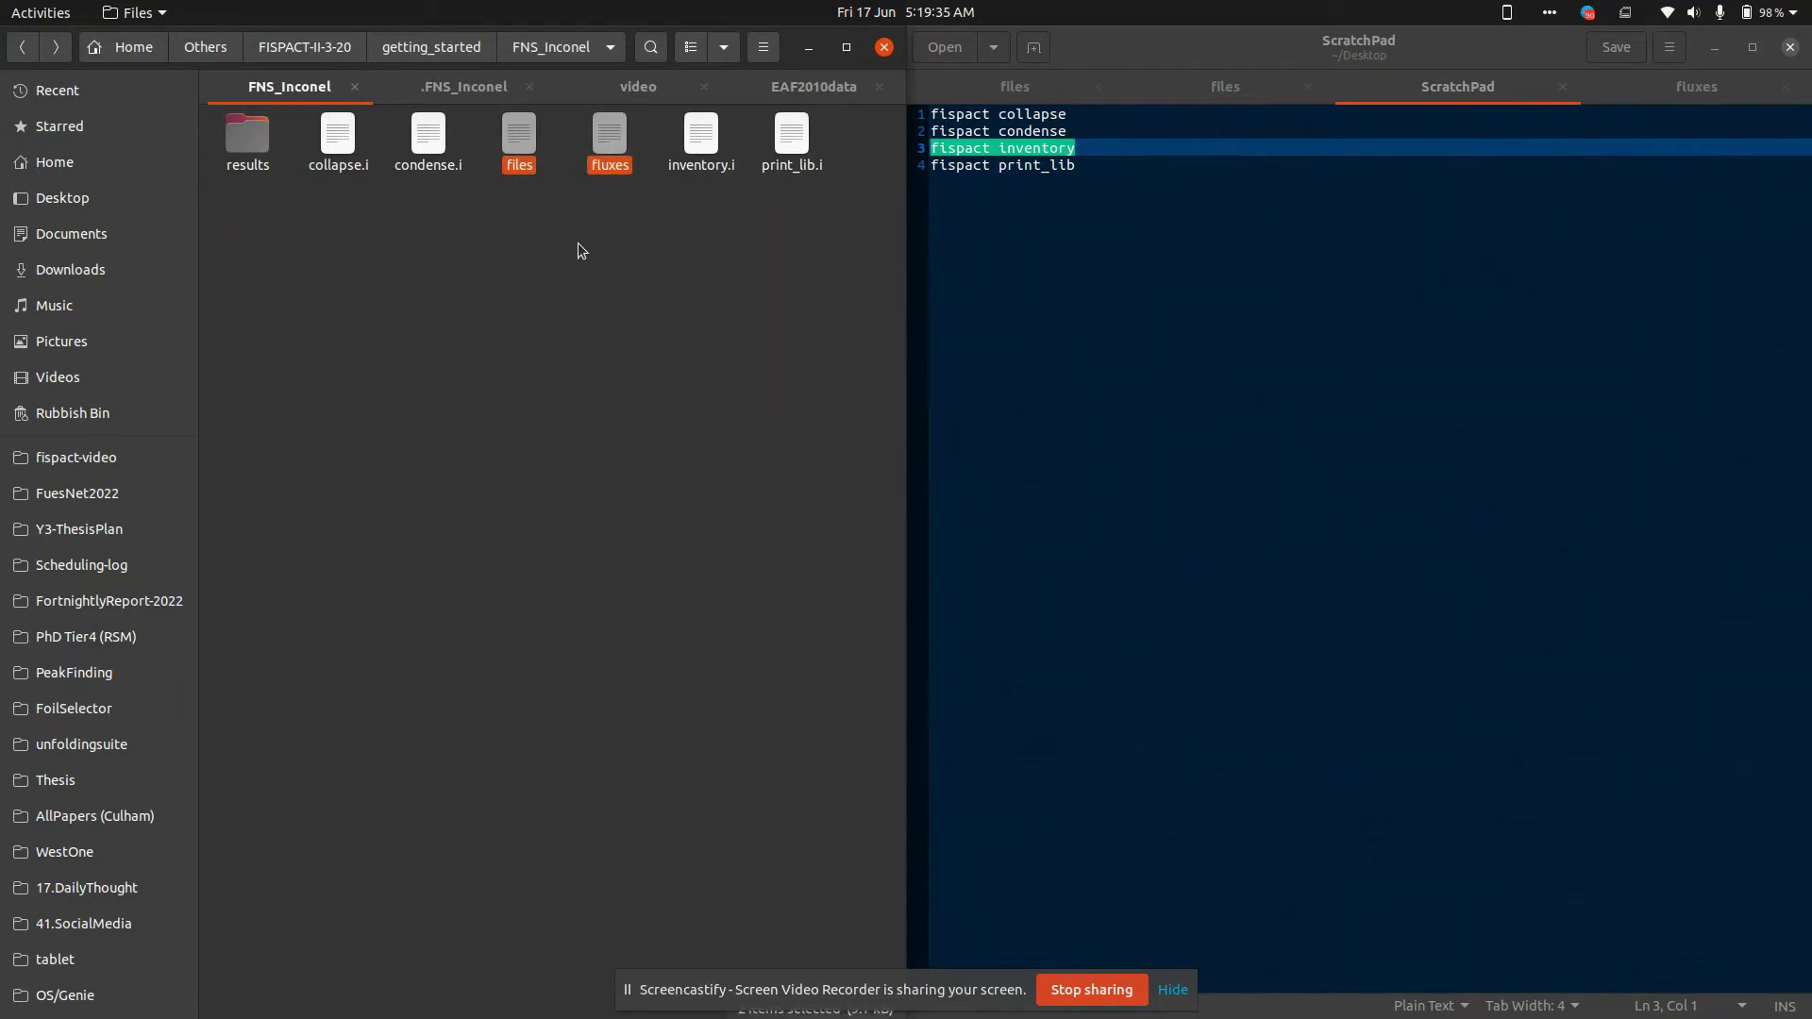
{"action": "double_click", "coordinate": [609, 165]}
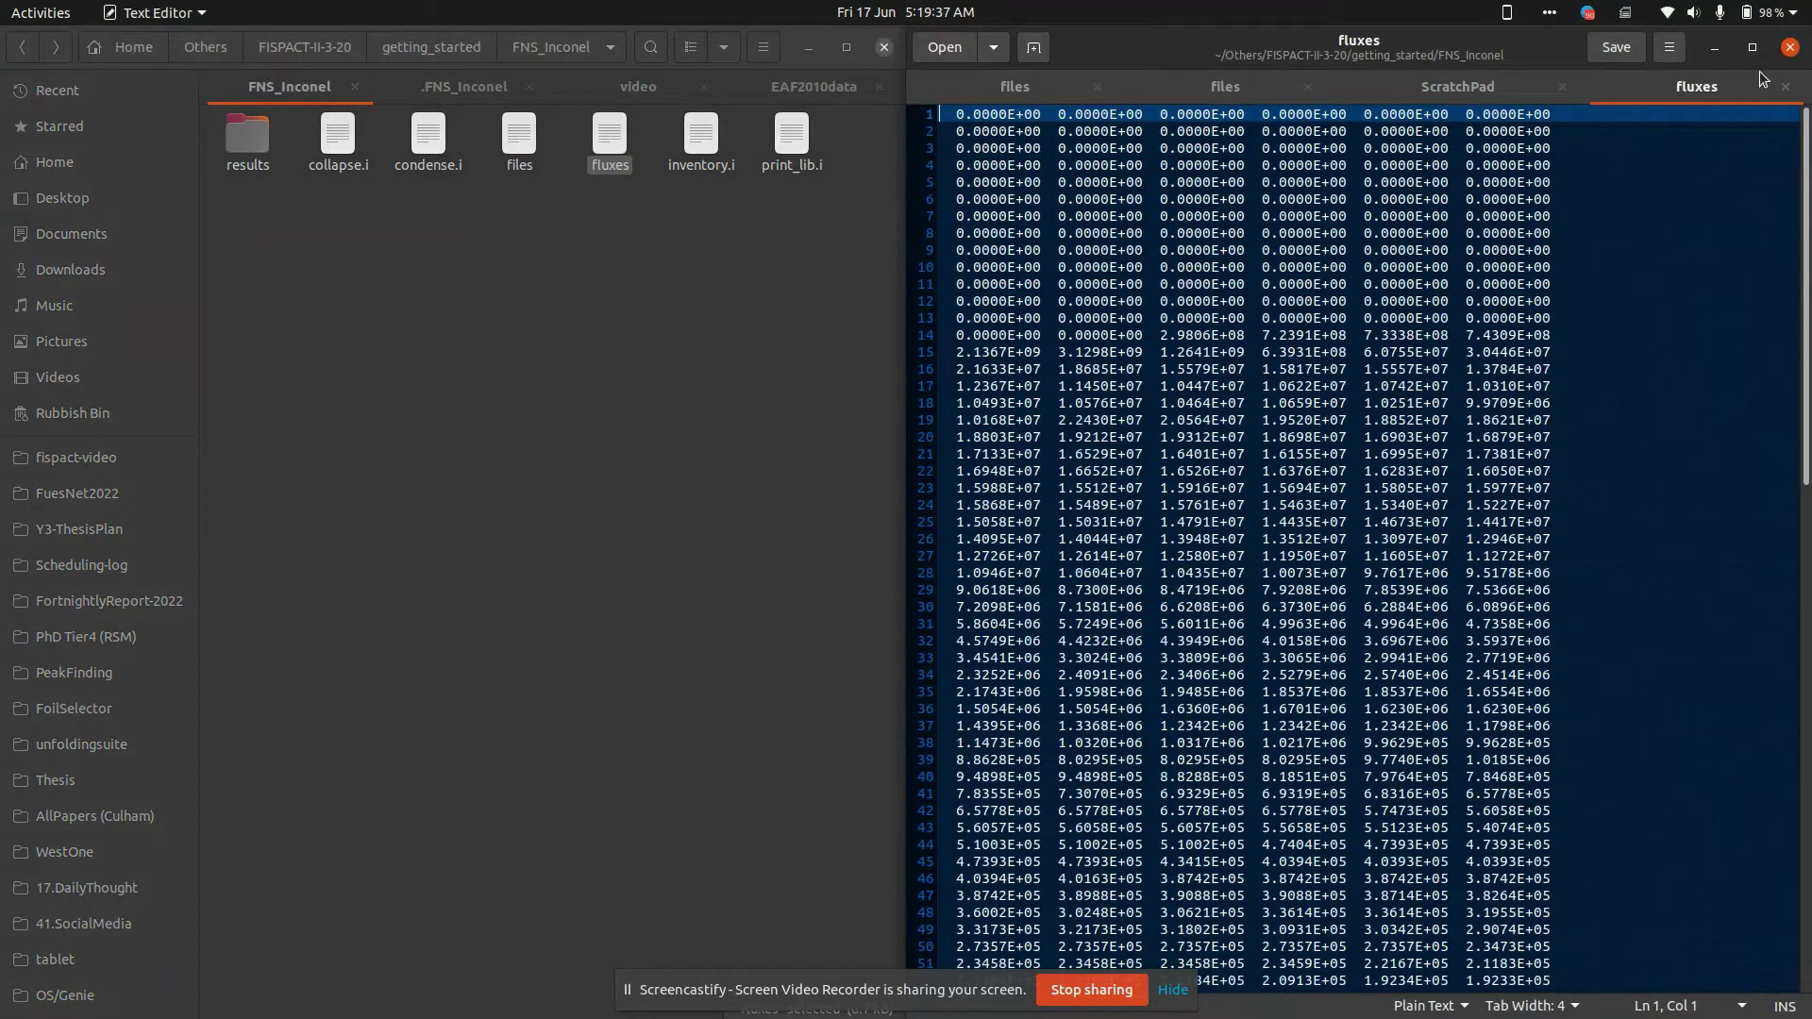
{"action": "left_click", "coordinate": [1786, 87]}
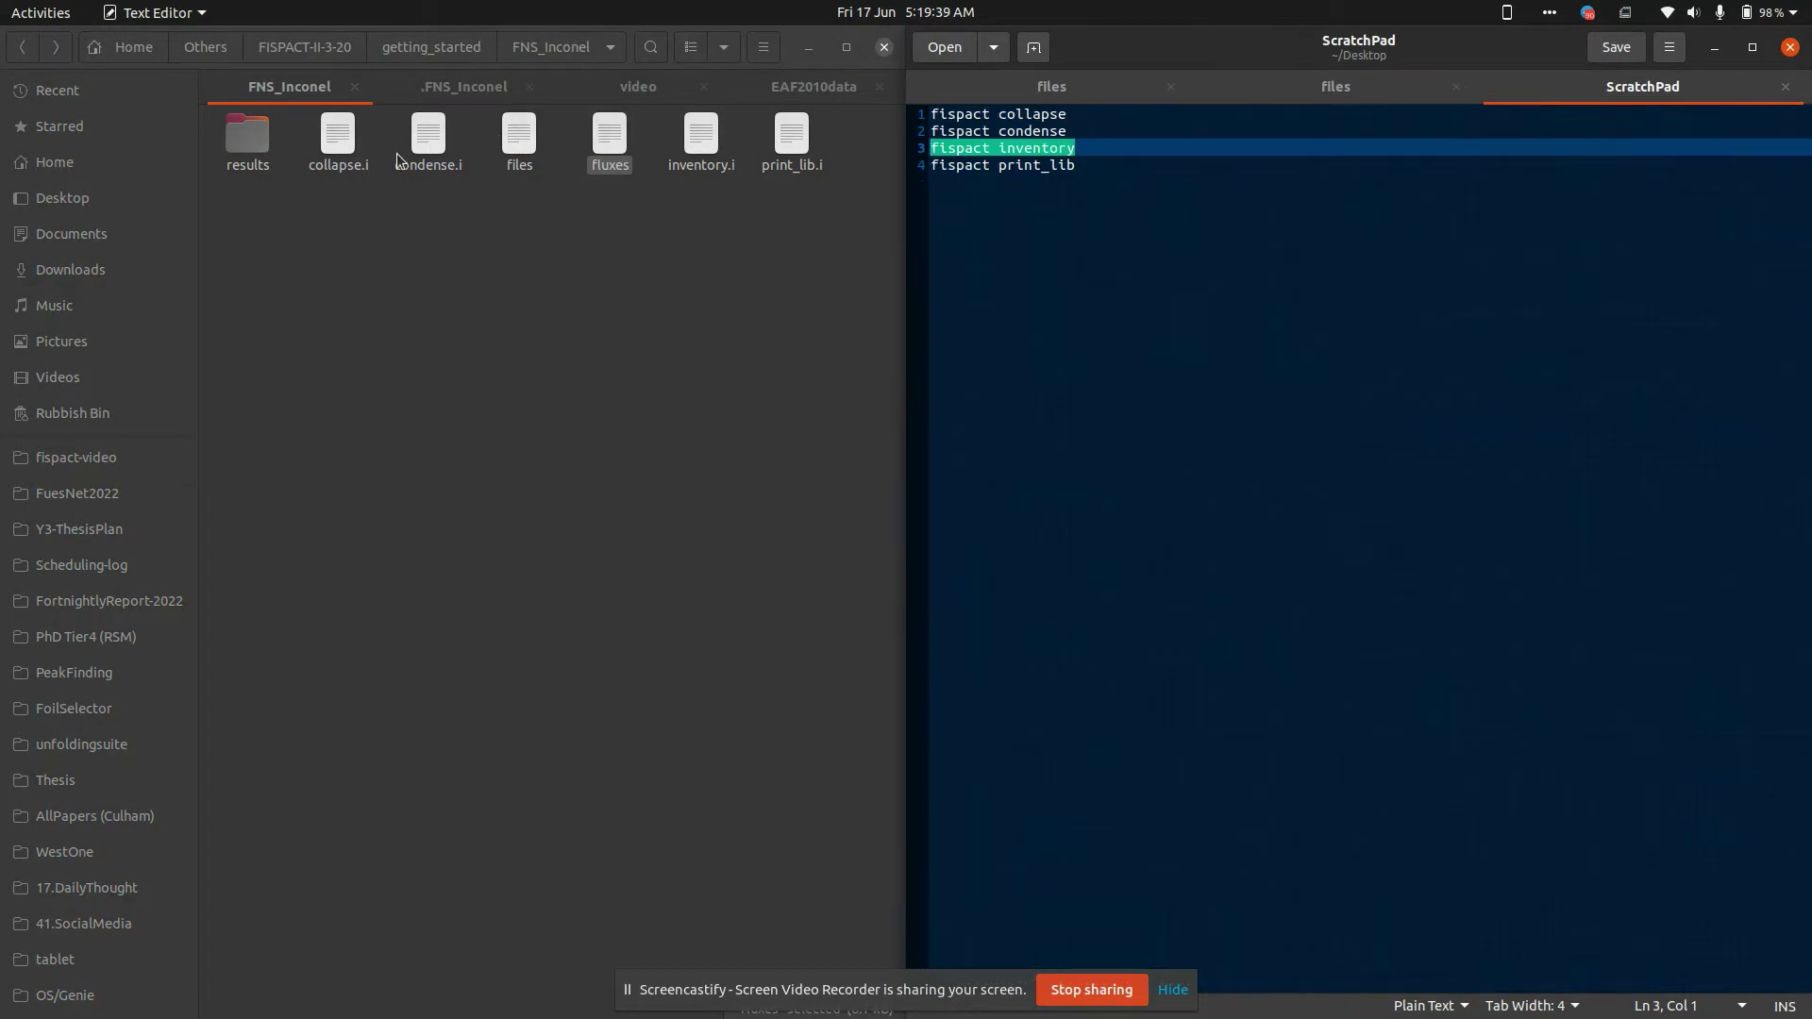
{"action": "double_click", "coordinate": [518, 142]}
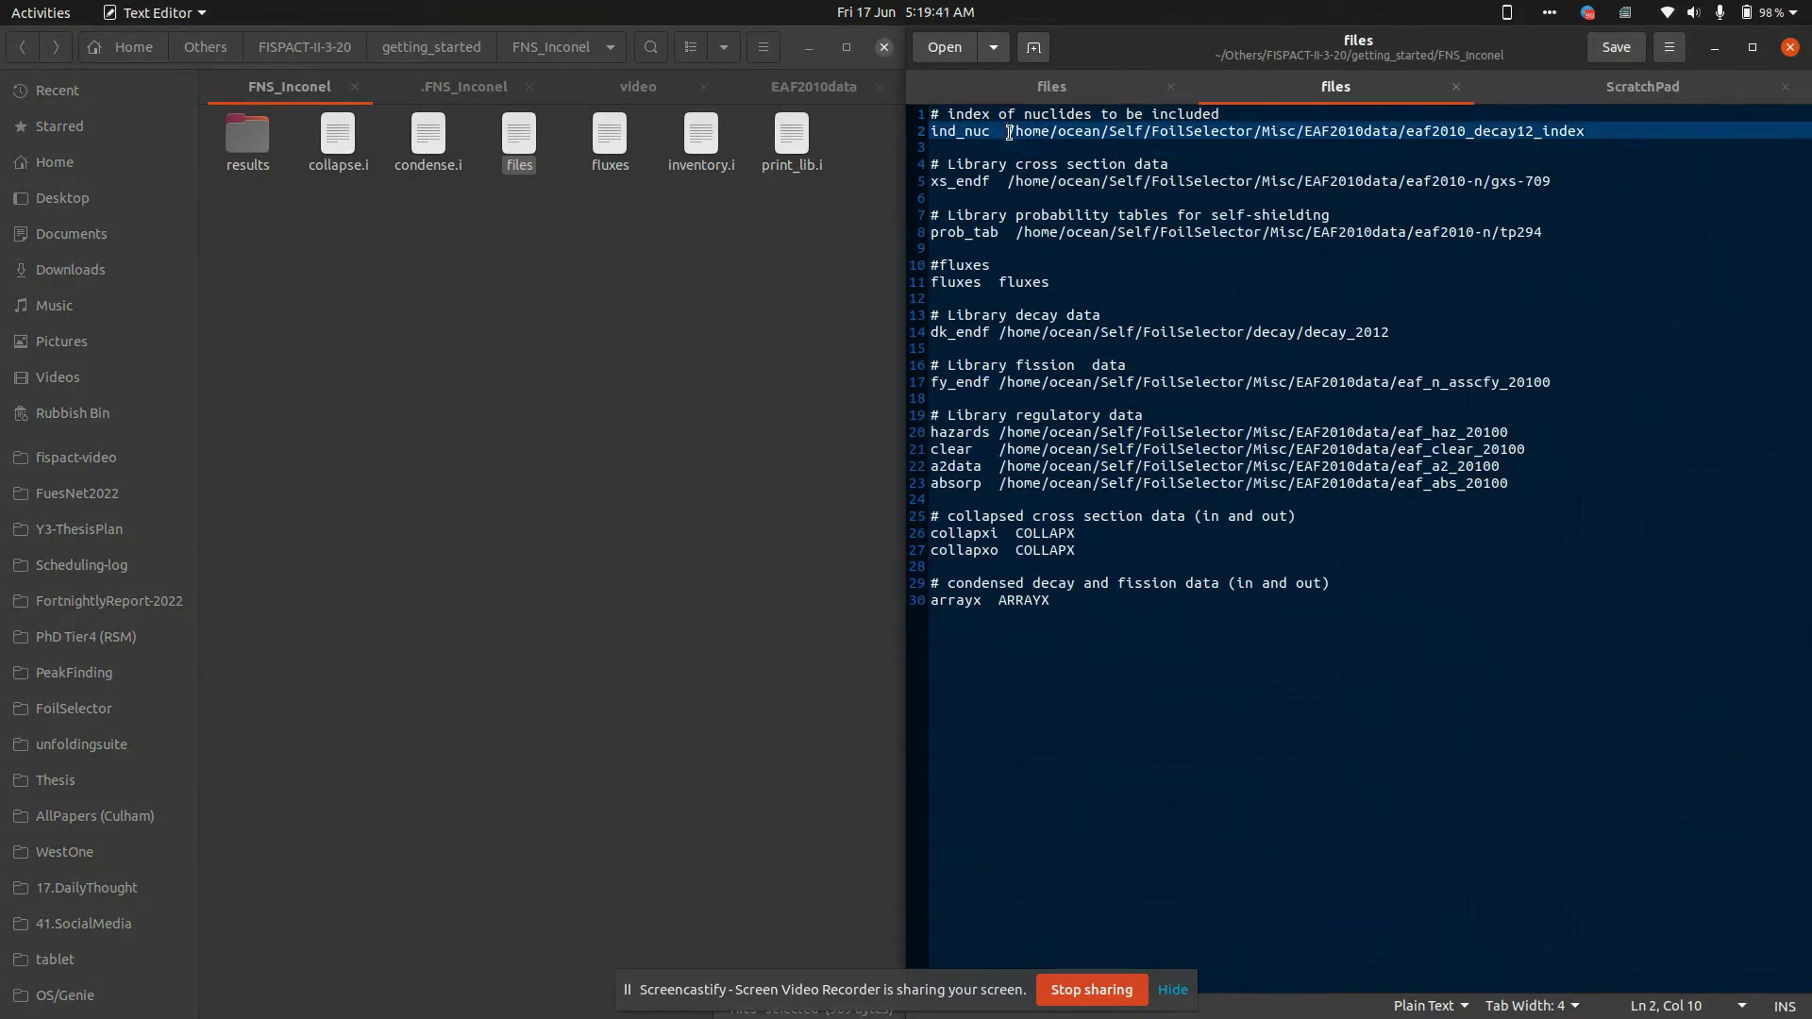
Review the nuclide index path and the collapse, condense, inventory and print_lib inputs.
{"action": "mouse_move", "coordinate": [1009, 130]}
{"action": "left_mouse_down"}
{"action": "mouse_move", "coordinate": [1592, 114]}
{"action": "mouse_move", "coordinate": [1621, 134]}
{"action": "left_mouse_up"}
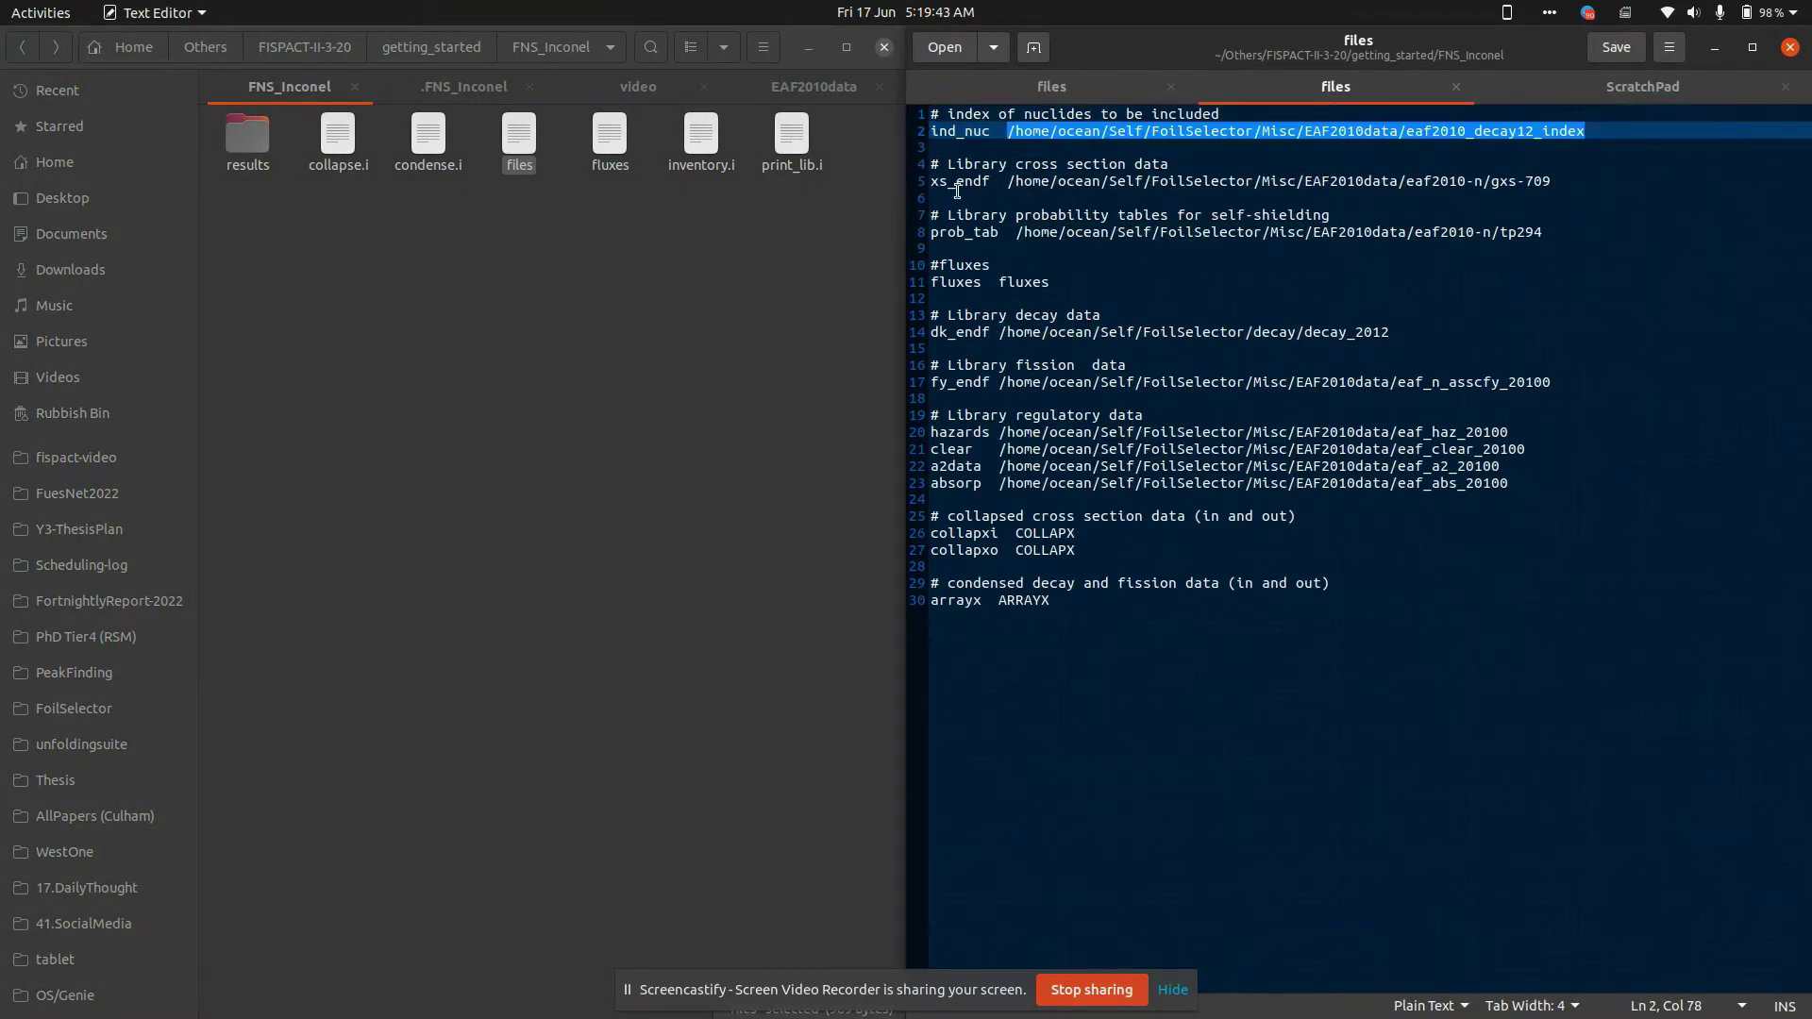
{"action": "left_click", "coordinate": [415, 154]}
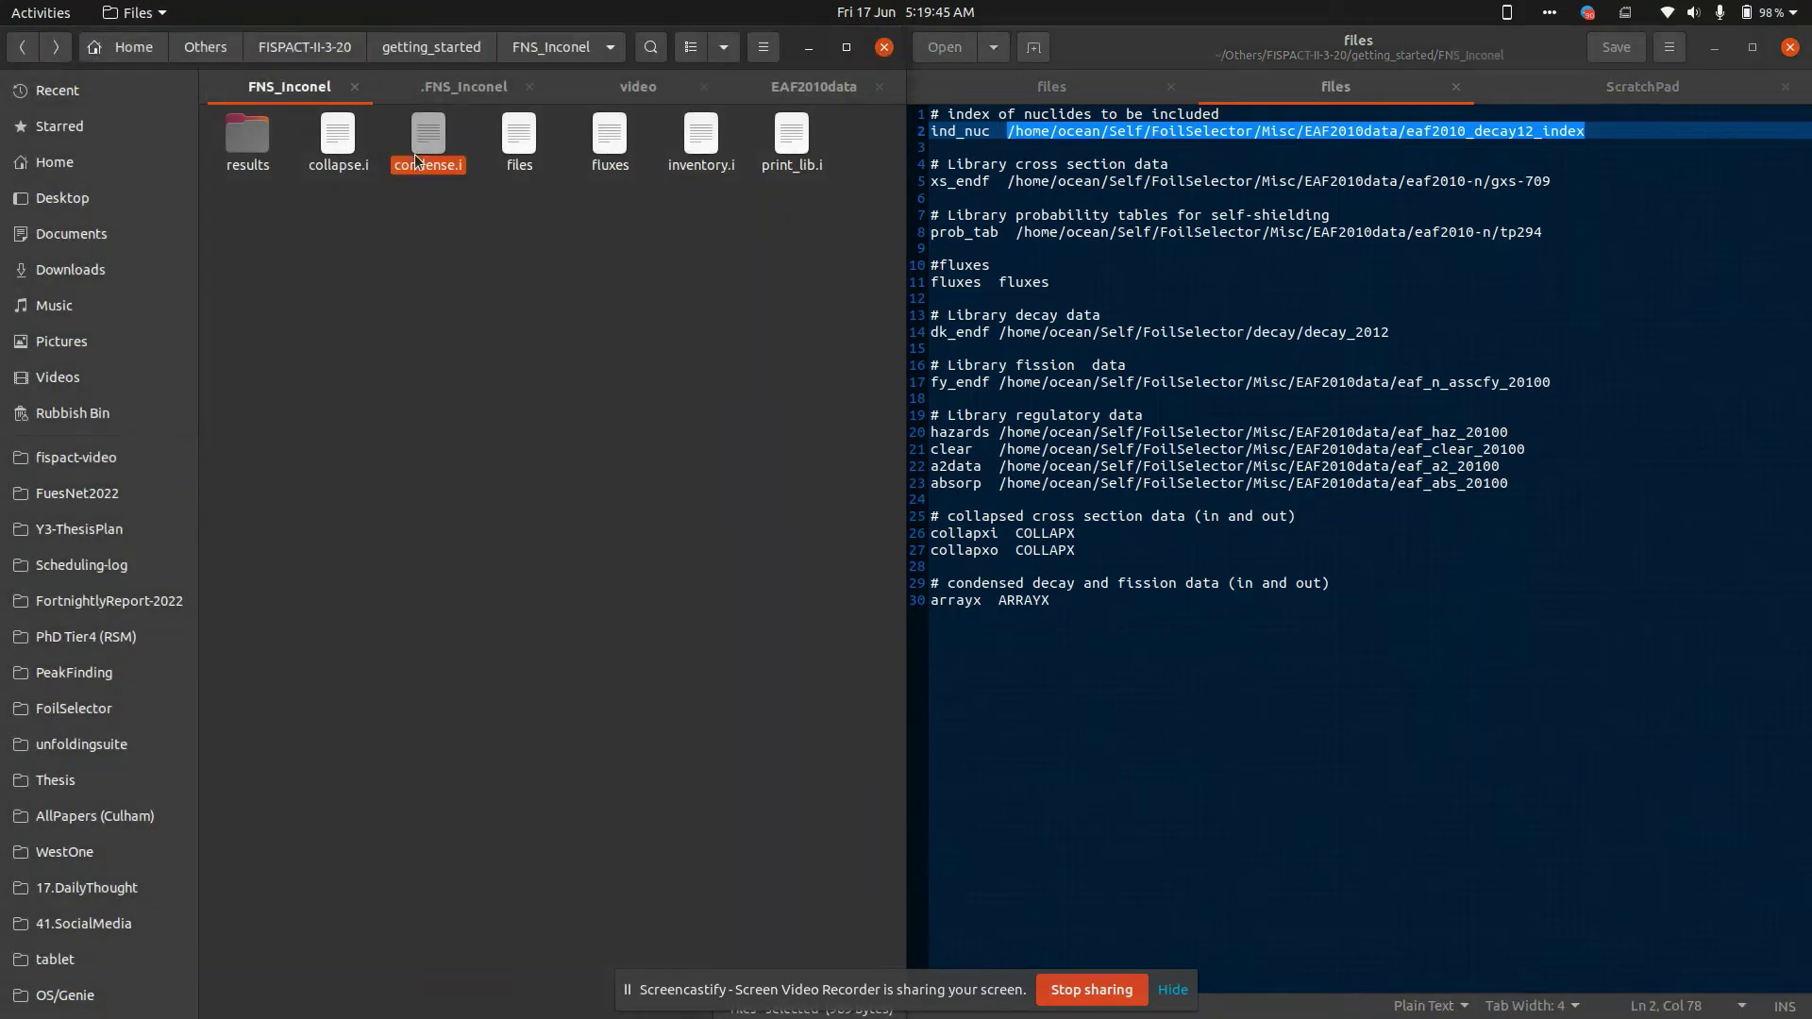
{"action": "left_click", "coordinate": [339, 163]}
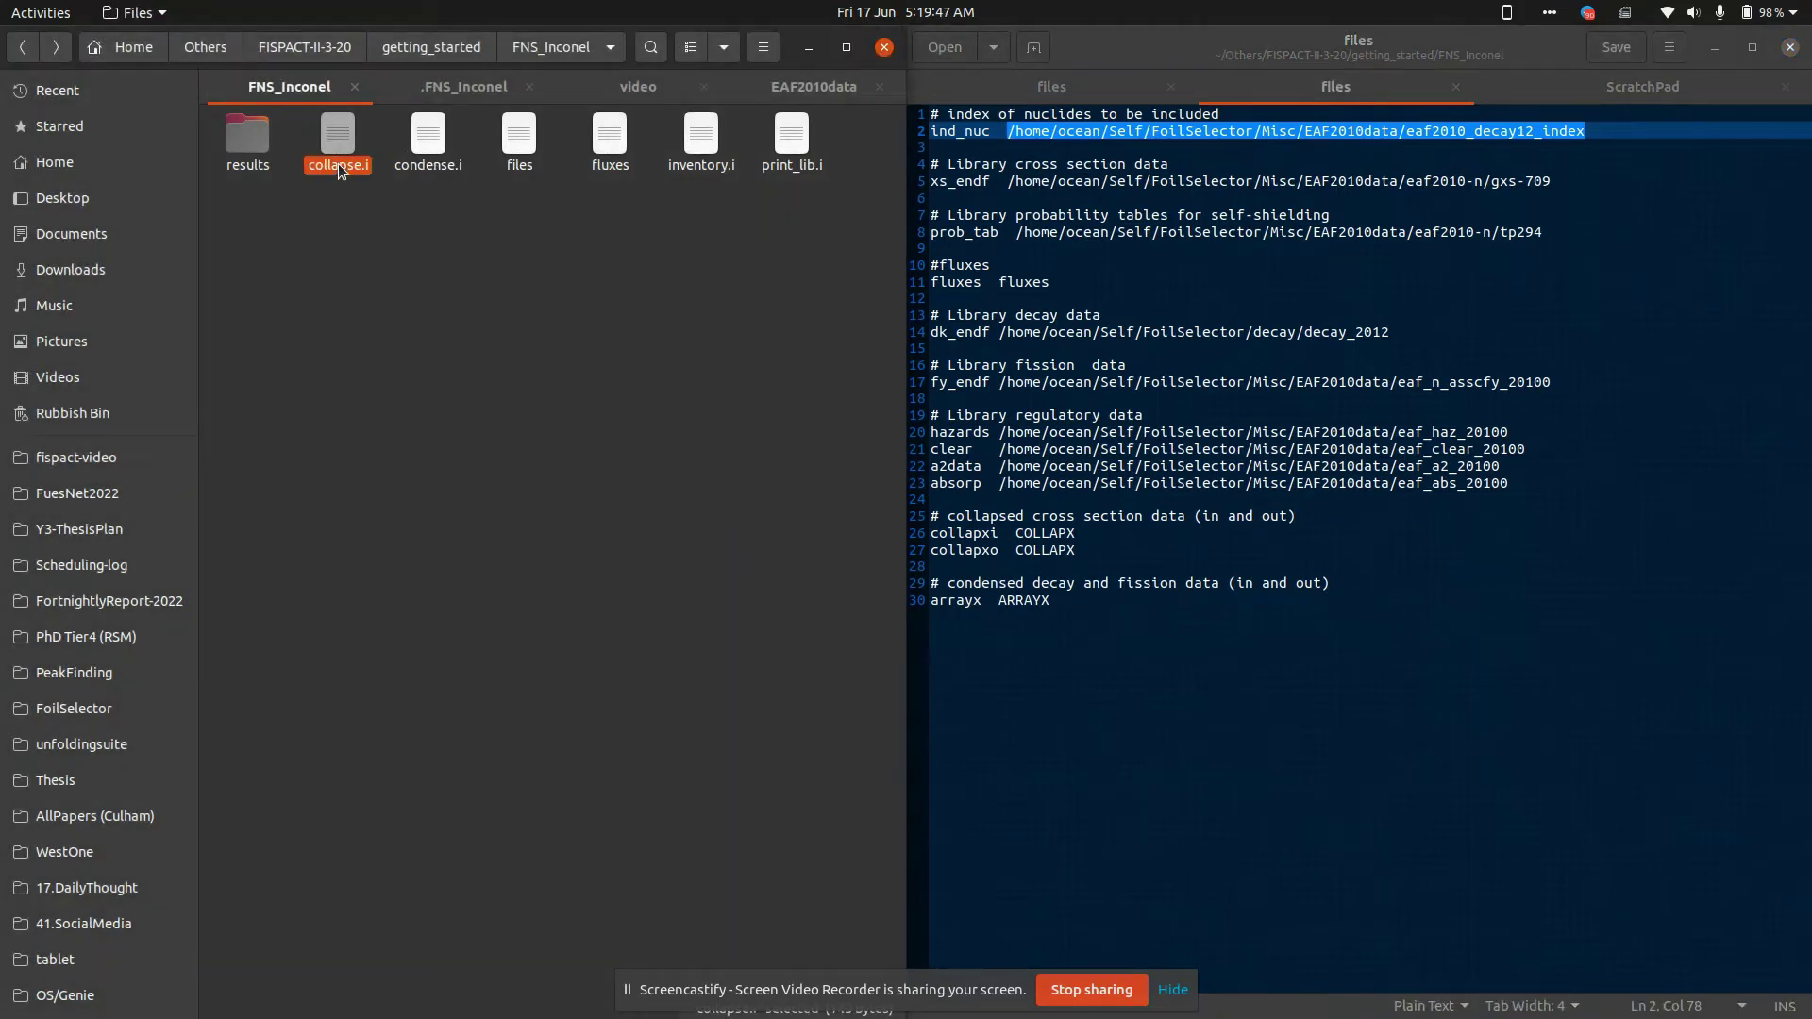
{"action": "left_click", "coordinate": [430, 167], "text": "ctrl"}
{"action": "left_click", "coordinate": [701, 153], "text": "ctrl"}
{"action": "left_click", "coordinate": [778, 170], "text": "ctrl"}
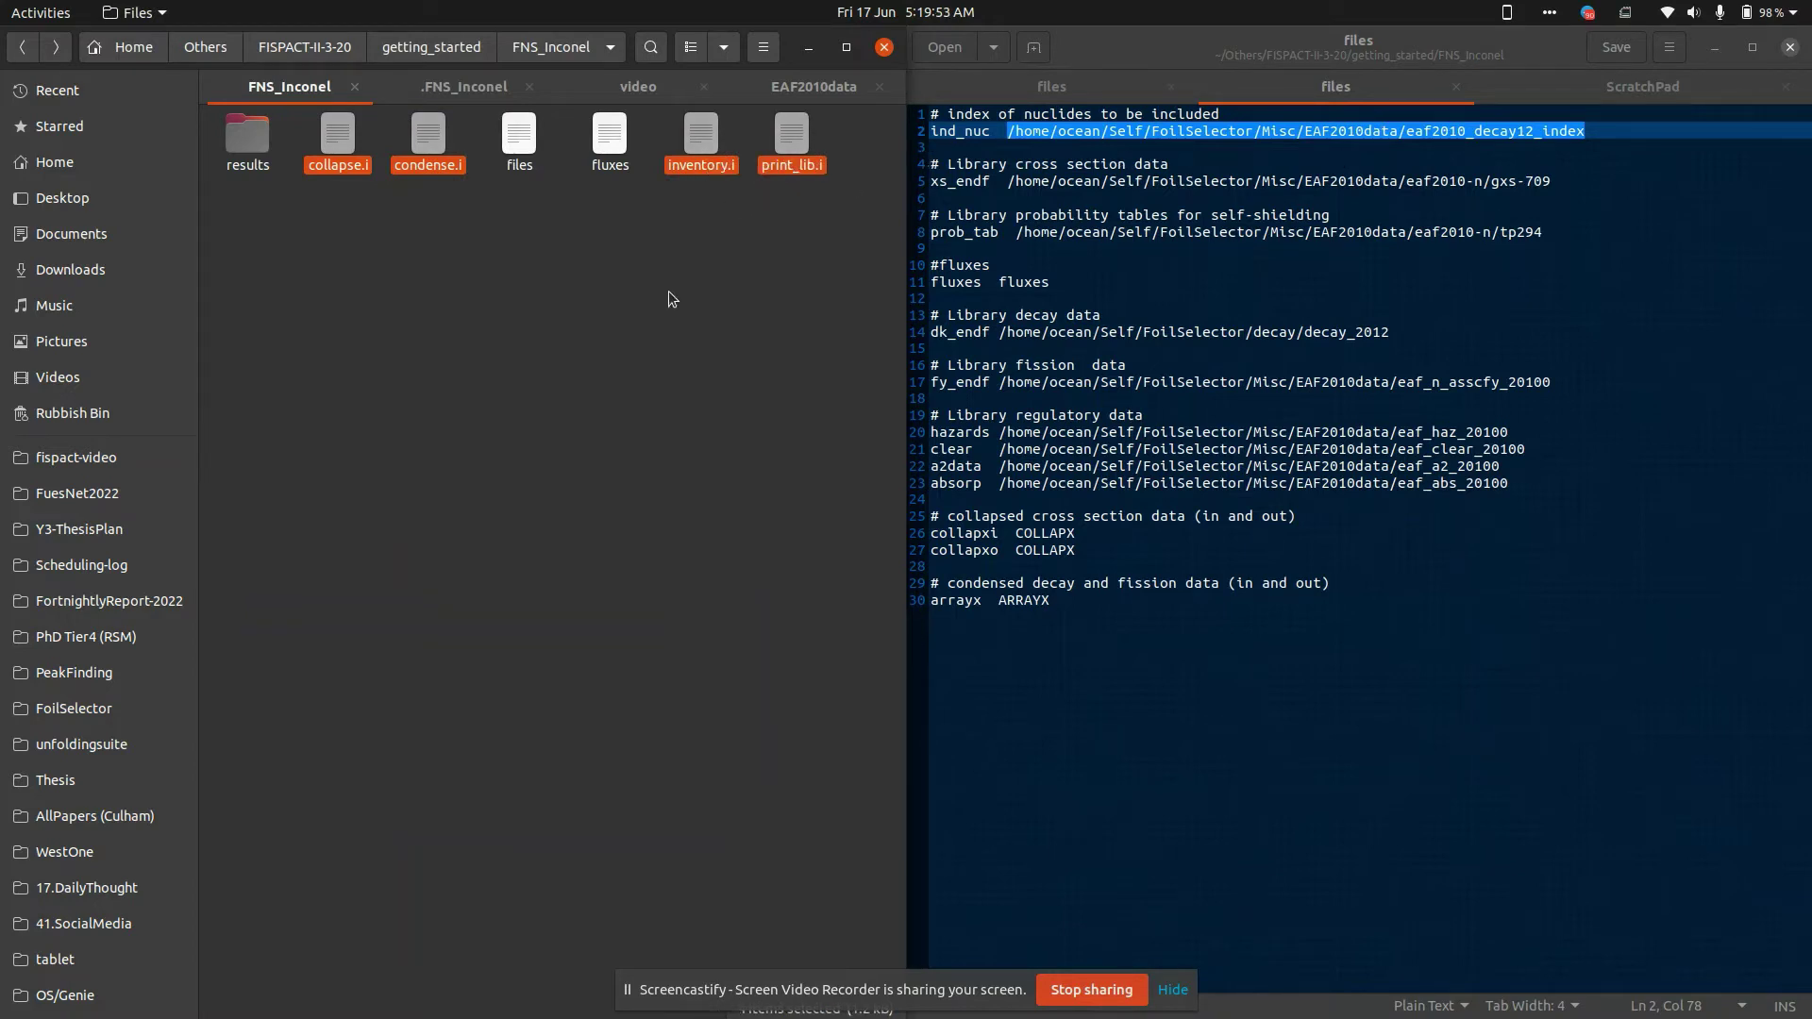
{"action": "key", "text": "super+6"}
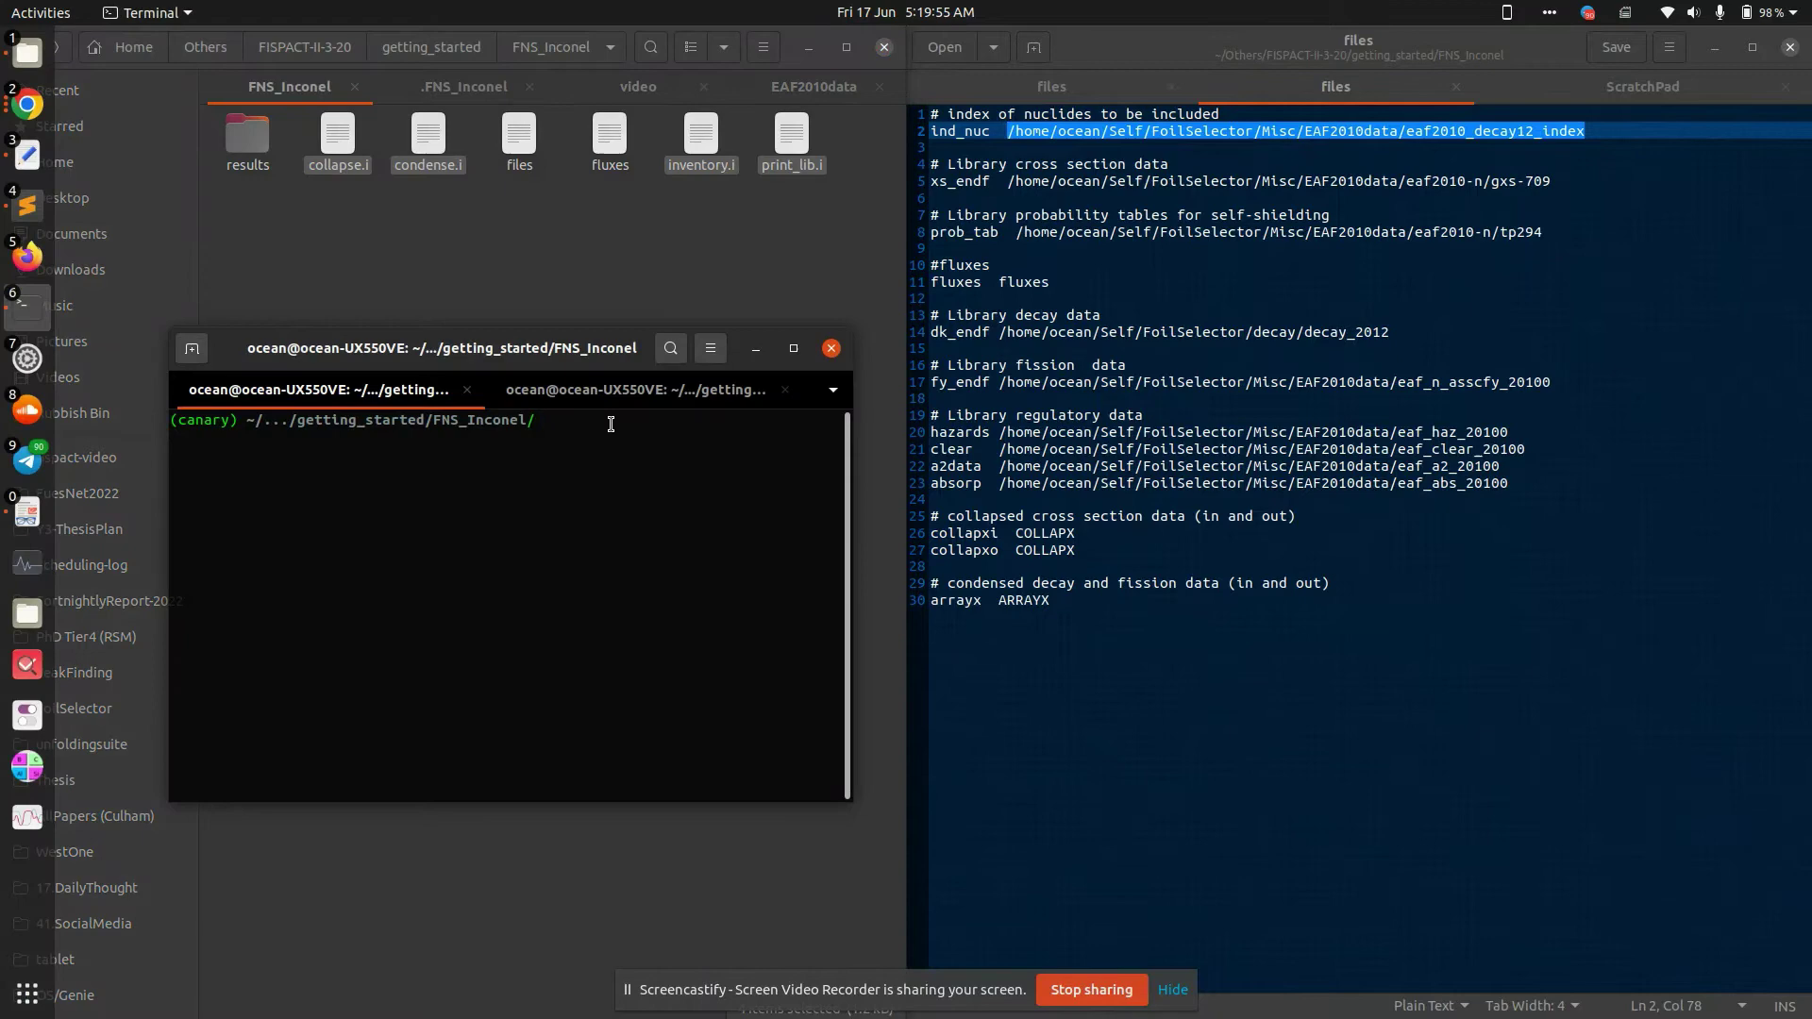
{"action": "left_click", "coordinate": [1557, 100]}
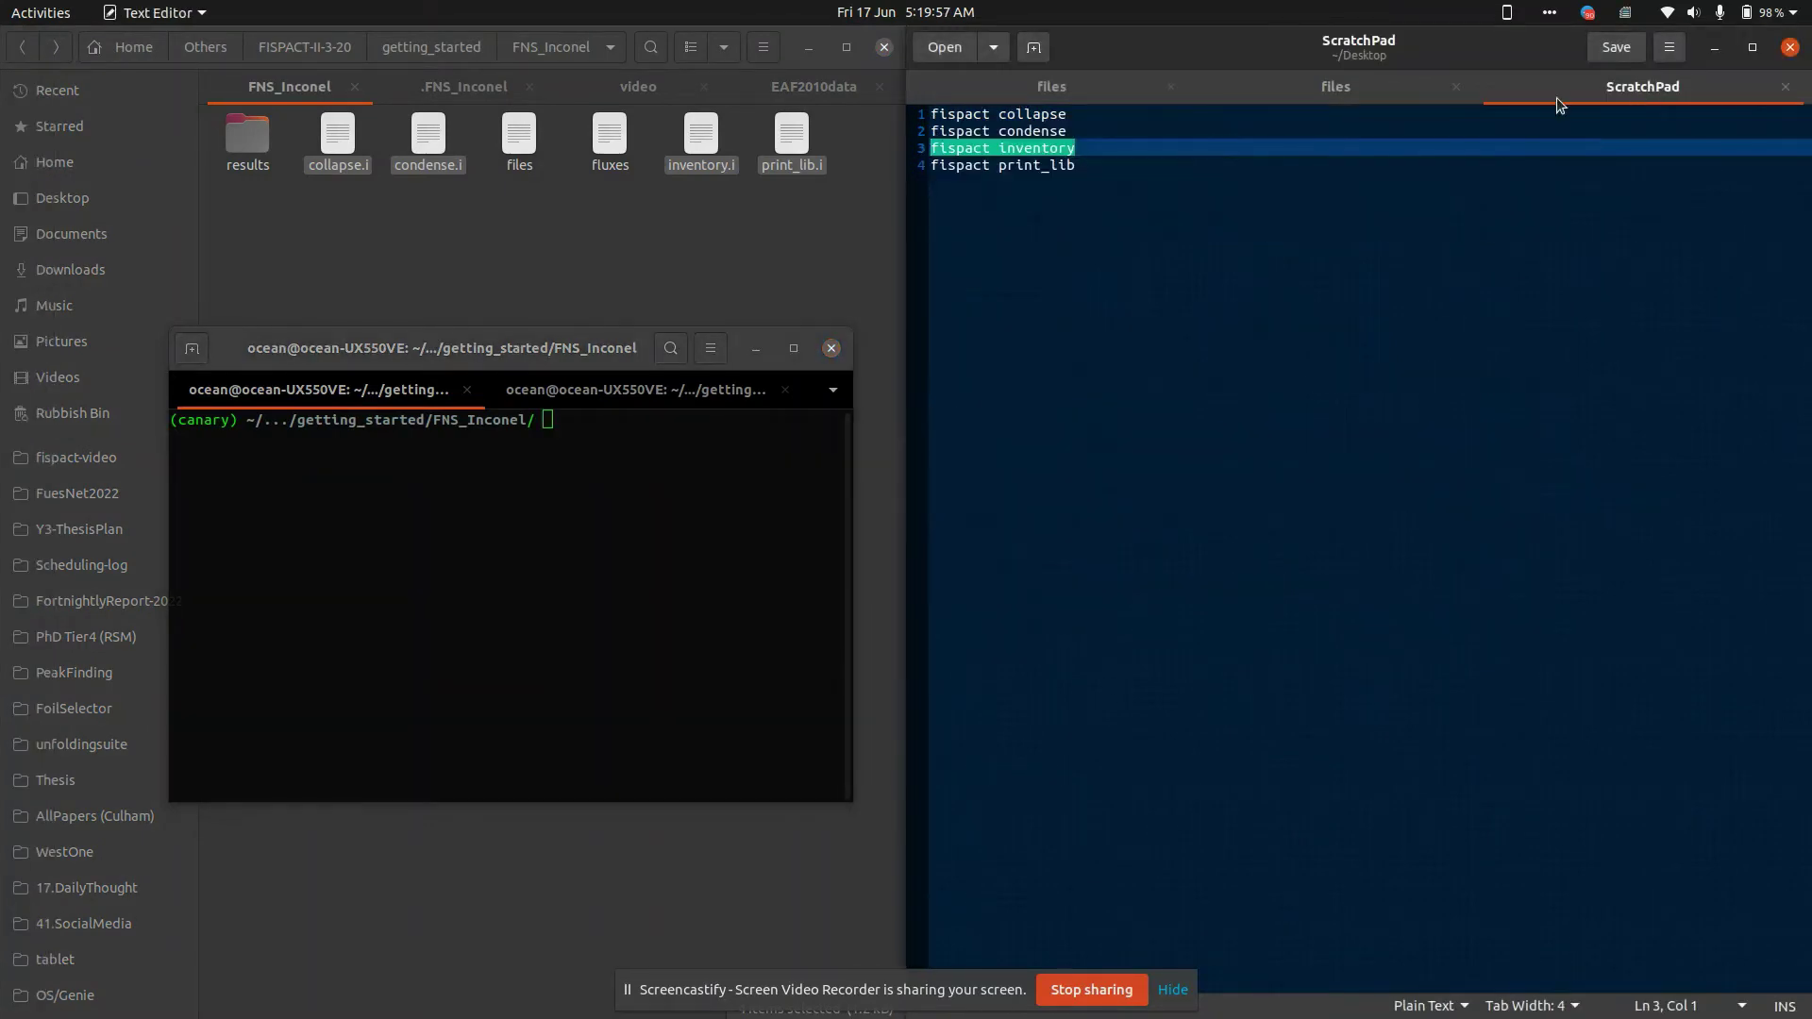
{"action": "left_click", "coordinate": [1346, 90]}
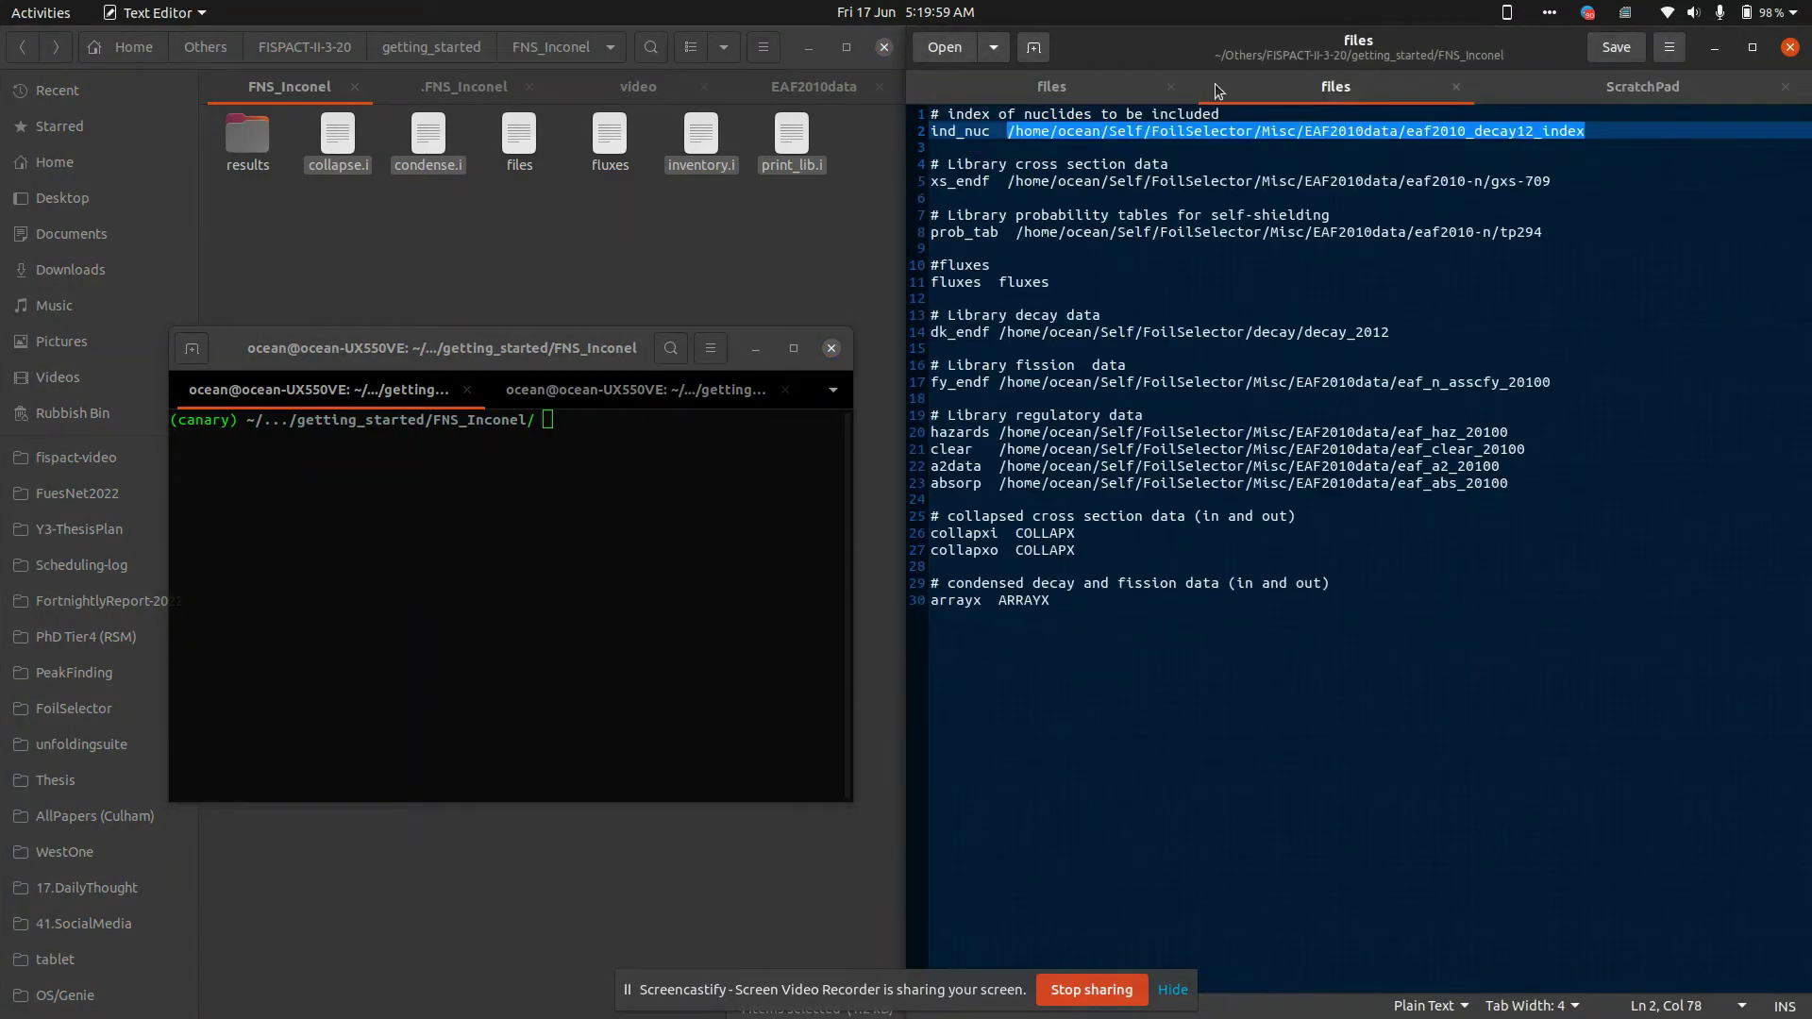
{"action": "left_click", "coordinate": [522, 157]}
Swap the files contents to the TENDL2014 data paths and save.
{"action": "left_click", "coordinate": [1014, 145]}
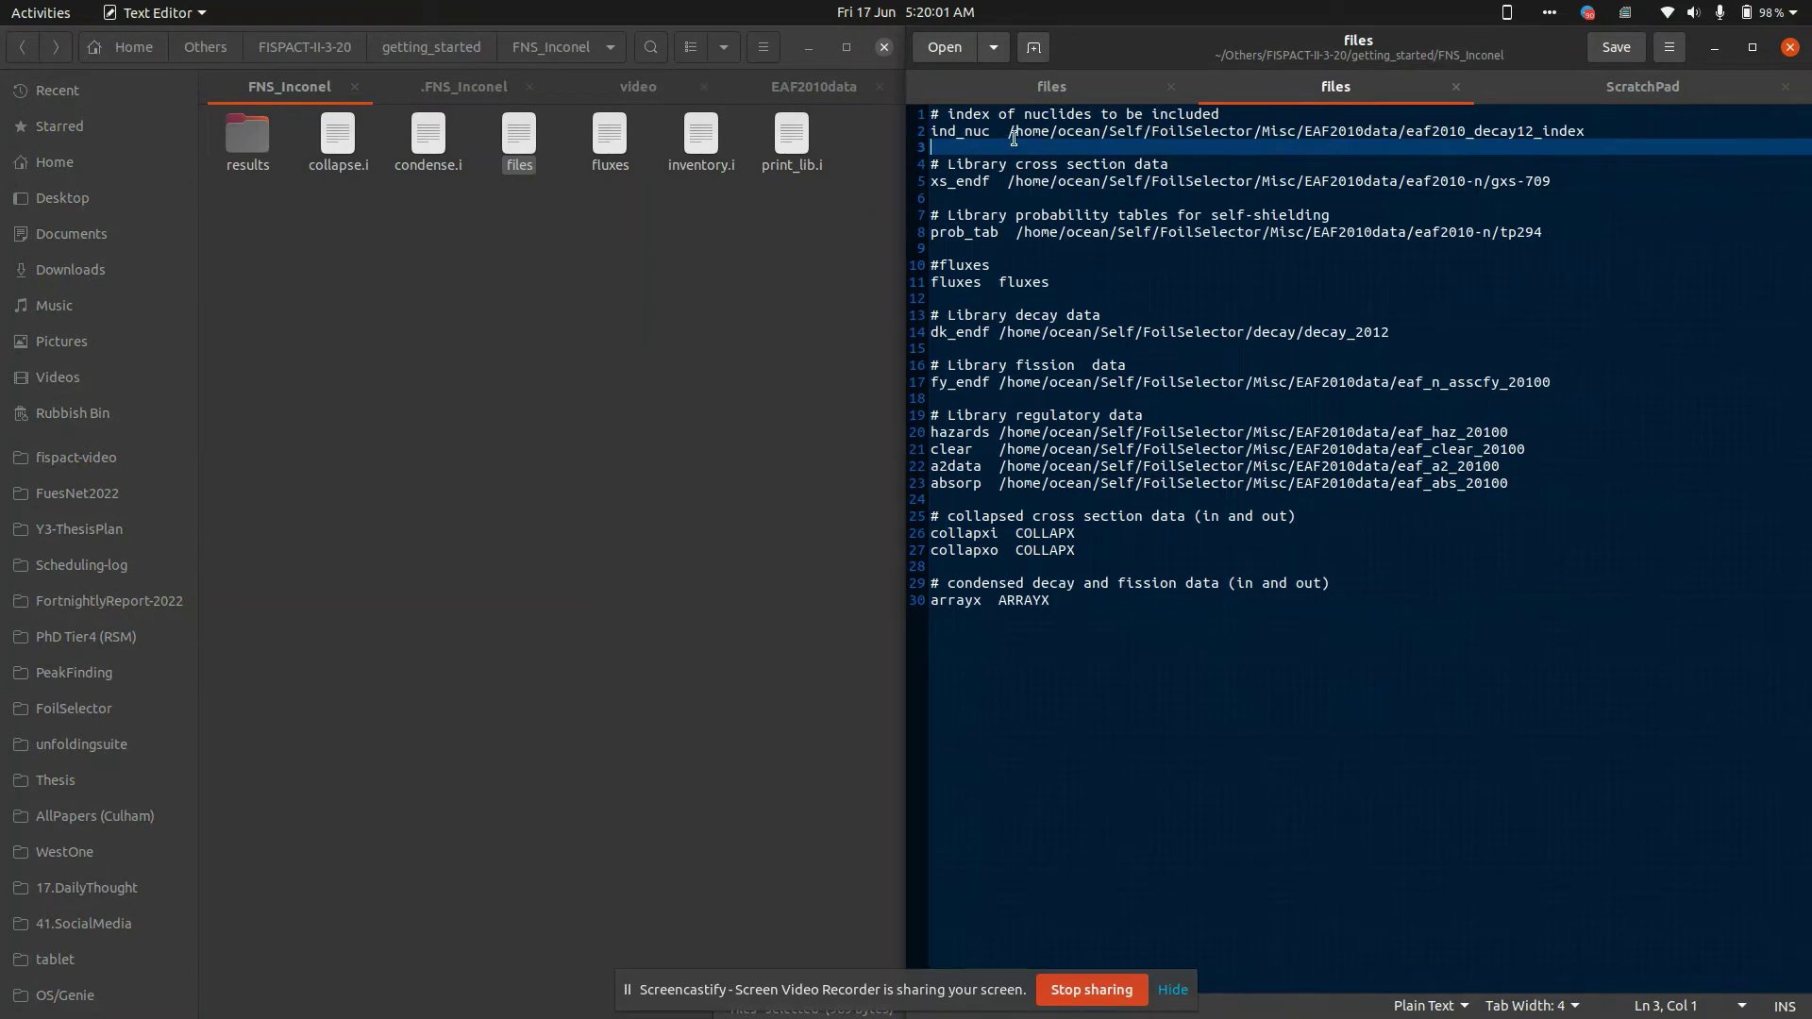
{"action": "key", "text": "ctrl+z"}
{"action": "left_click", "coordinate": [1018, 170]}
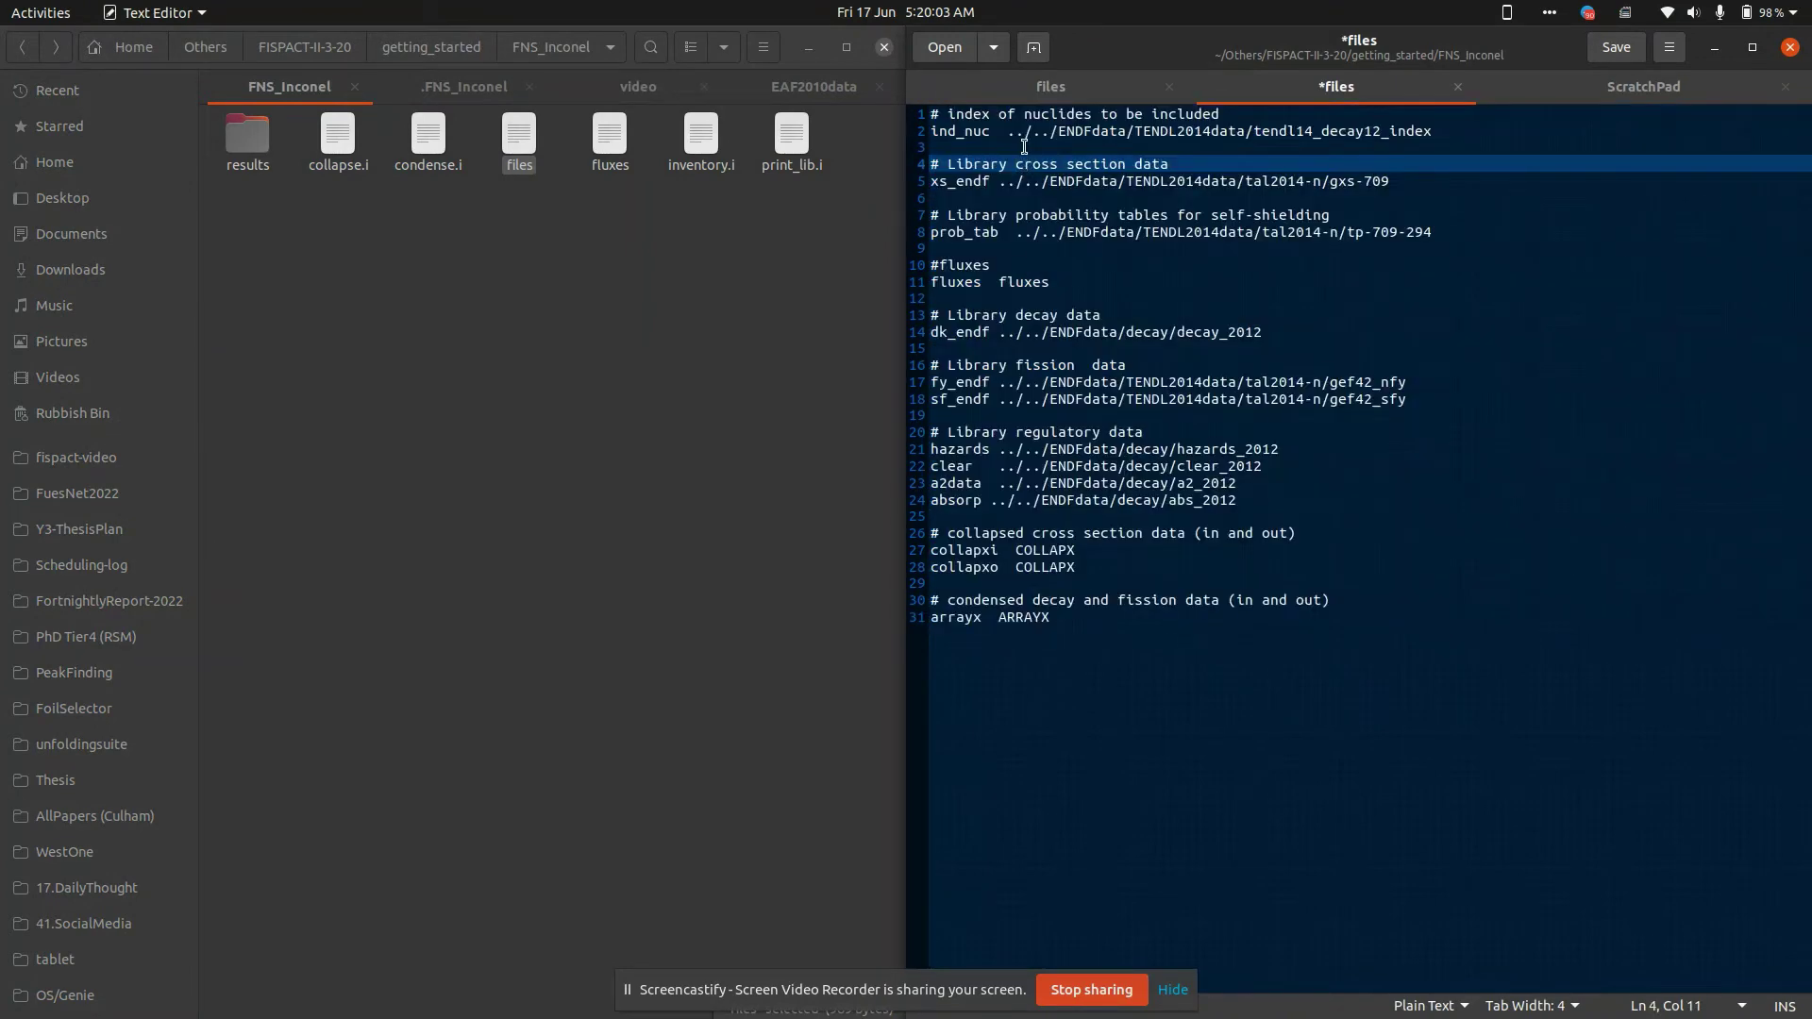
{"action": "key", "text": "ctrl+s"}
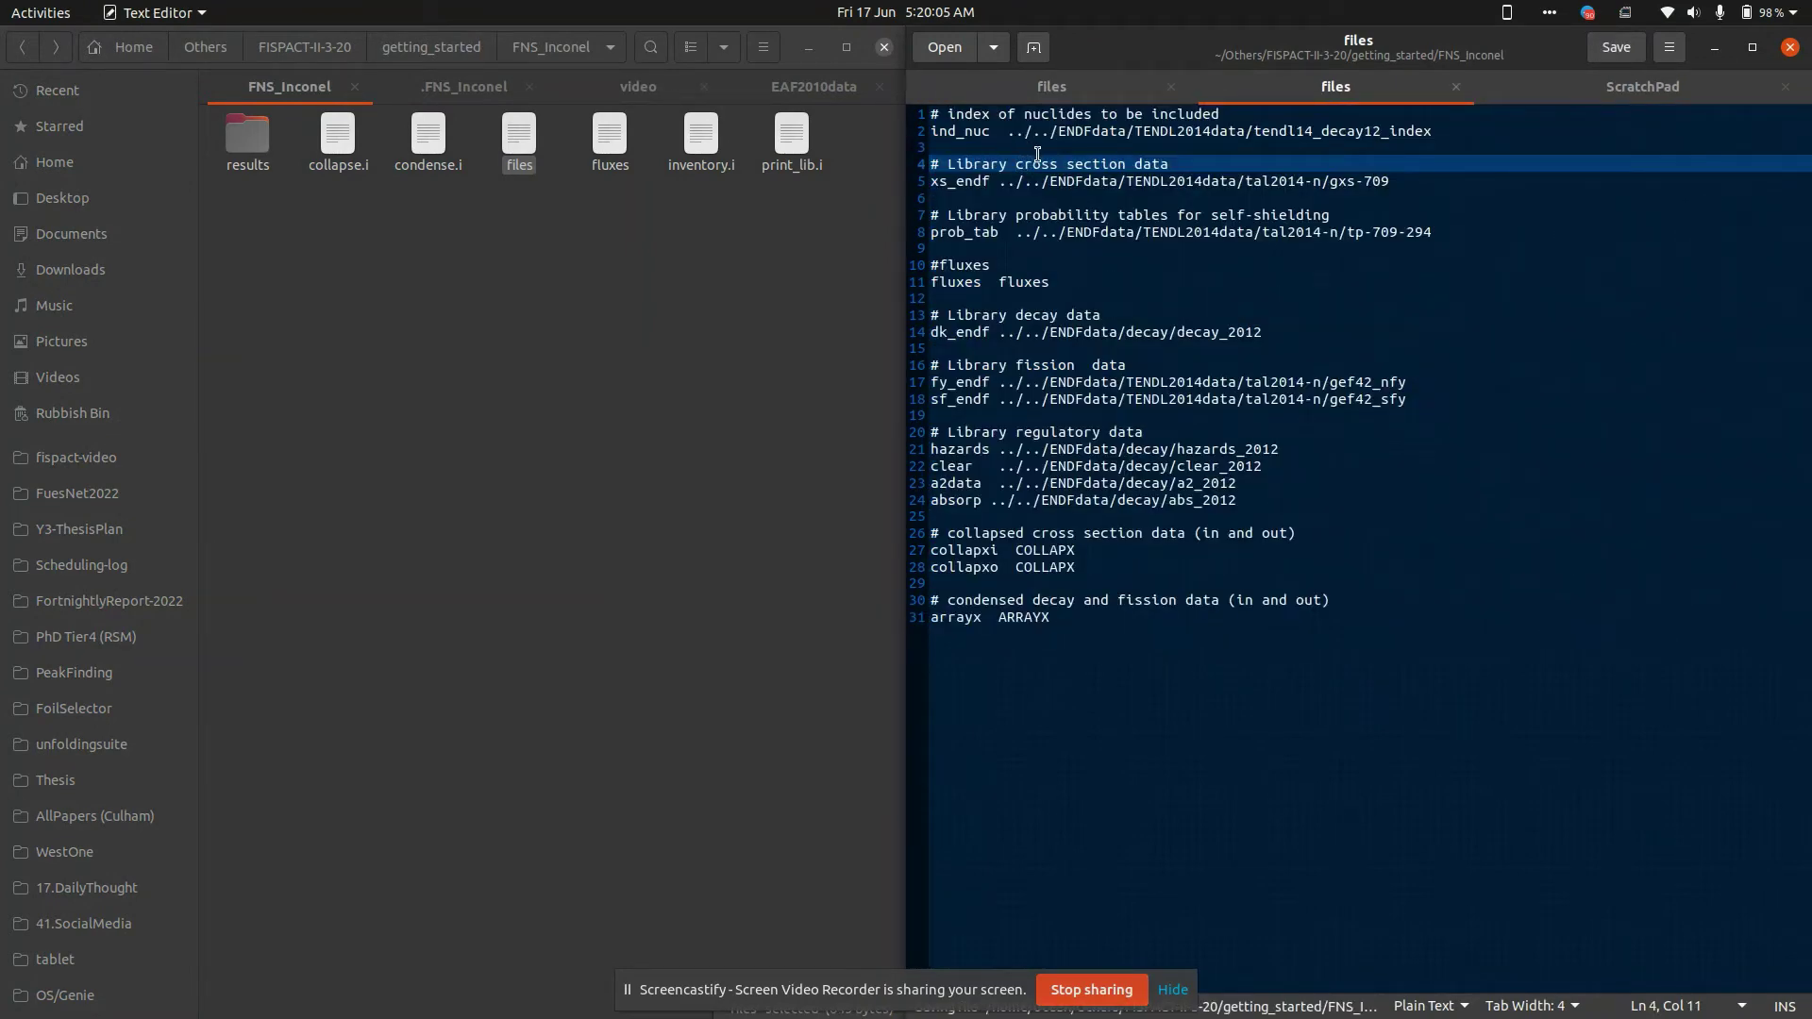
Restore the EAF2010 library paths in files, save, and return to the terminal.
{"action": "left_click_drag", "start_coordinate": [1005, 129], "coordinate": [1481, 126]}
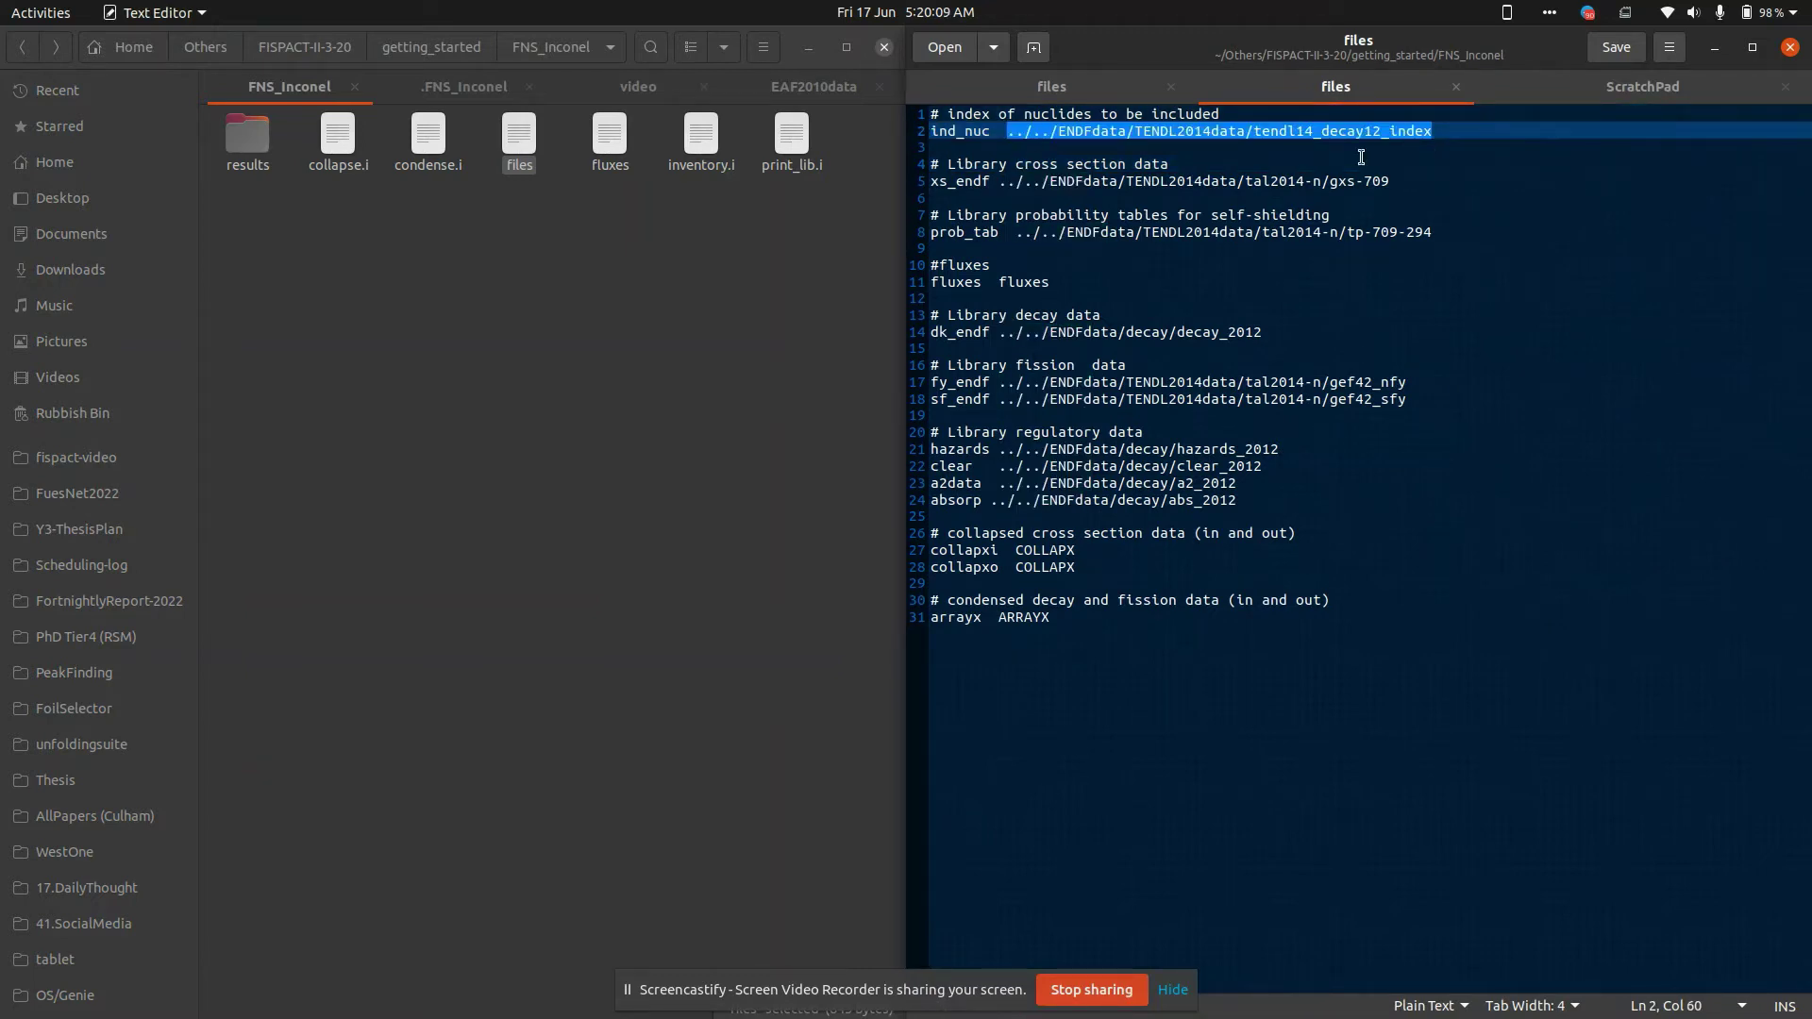
{"action": "left_click", "coordinate": [1009, 131]}
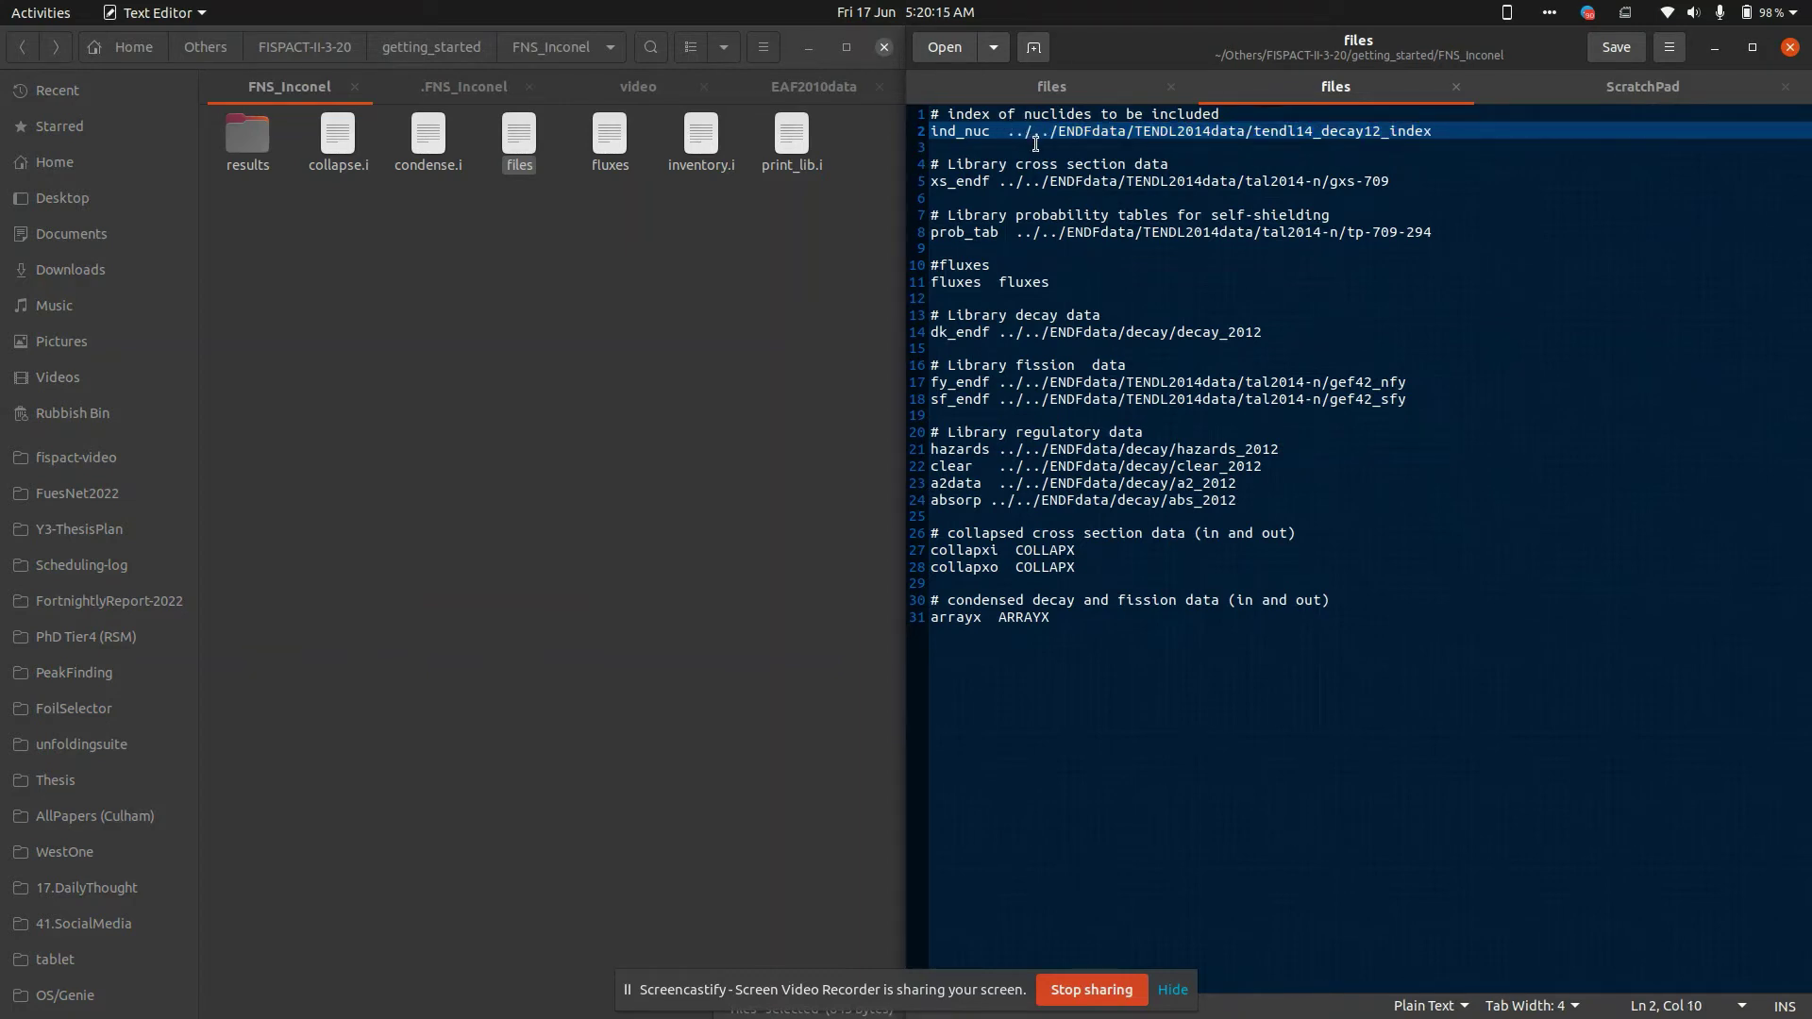
{"action": "key", "text": "ctrl+a"}
{"action": "type", "text": "# index of nuclides to be included ind_nuc  /home/ocean/Self/FoilSelector/Misc/EAF2010data/eaf2010_decay12_index  # Library cross section data xs_endf  /home/ocean/Self/FoilSelector/Misc/EAF2010data/eaf2010-n/gxs-709  # Library probability tables for self-shielding prob_tab  /home/ocean/Self/FoilSelector/Misc/EAF2010data/eaf2010-n/tp294  #fluxes fluxes  fluxes  # Library decay data dk_endf /home/ocean/Self/FoilSelector/decay/decay_2012  # Library fission  data fy_endf /home/ocean/Self/FoilSelector/Misc/EAF2010data/eaf_n_asscfy_20100  # Library regulatory data hazards /home/ocean/Self/FoilSelector/Misc/EAF2010data/eaf_haz_20100 clear   /home/ocean/Self/FoilSelector/Misc/EAF2010data/eaf_clear_20100 a2data  /home/ocean/Self/FoilSelector/Misc/EAF2010data/eaf_a2_20100 absorp  /home/ocean/Self/FoilSelector/Misc/EAF2010data/eaf_abs_20100  # collapsed cross section data (in and out) collapxi  COLLAPX collapxo  COLLAPX  # condensed decay and fission data (in and out) arrayx  ARRAYX"}
{"action": "key", "text": "ctrl+s"}
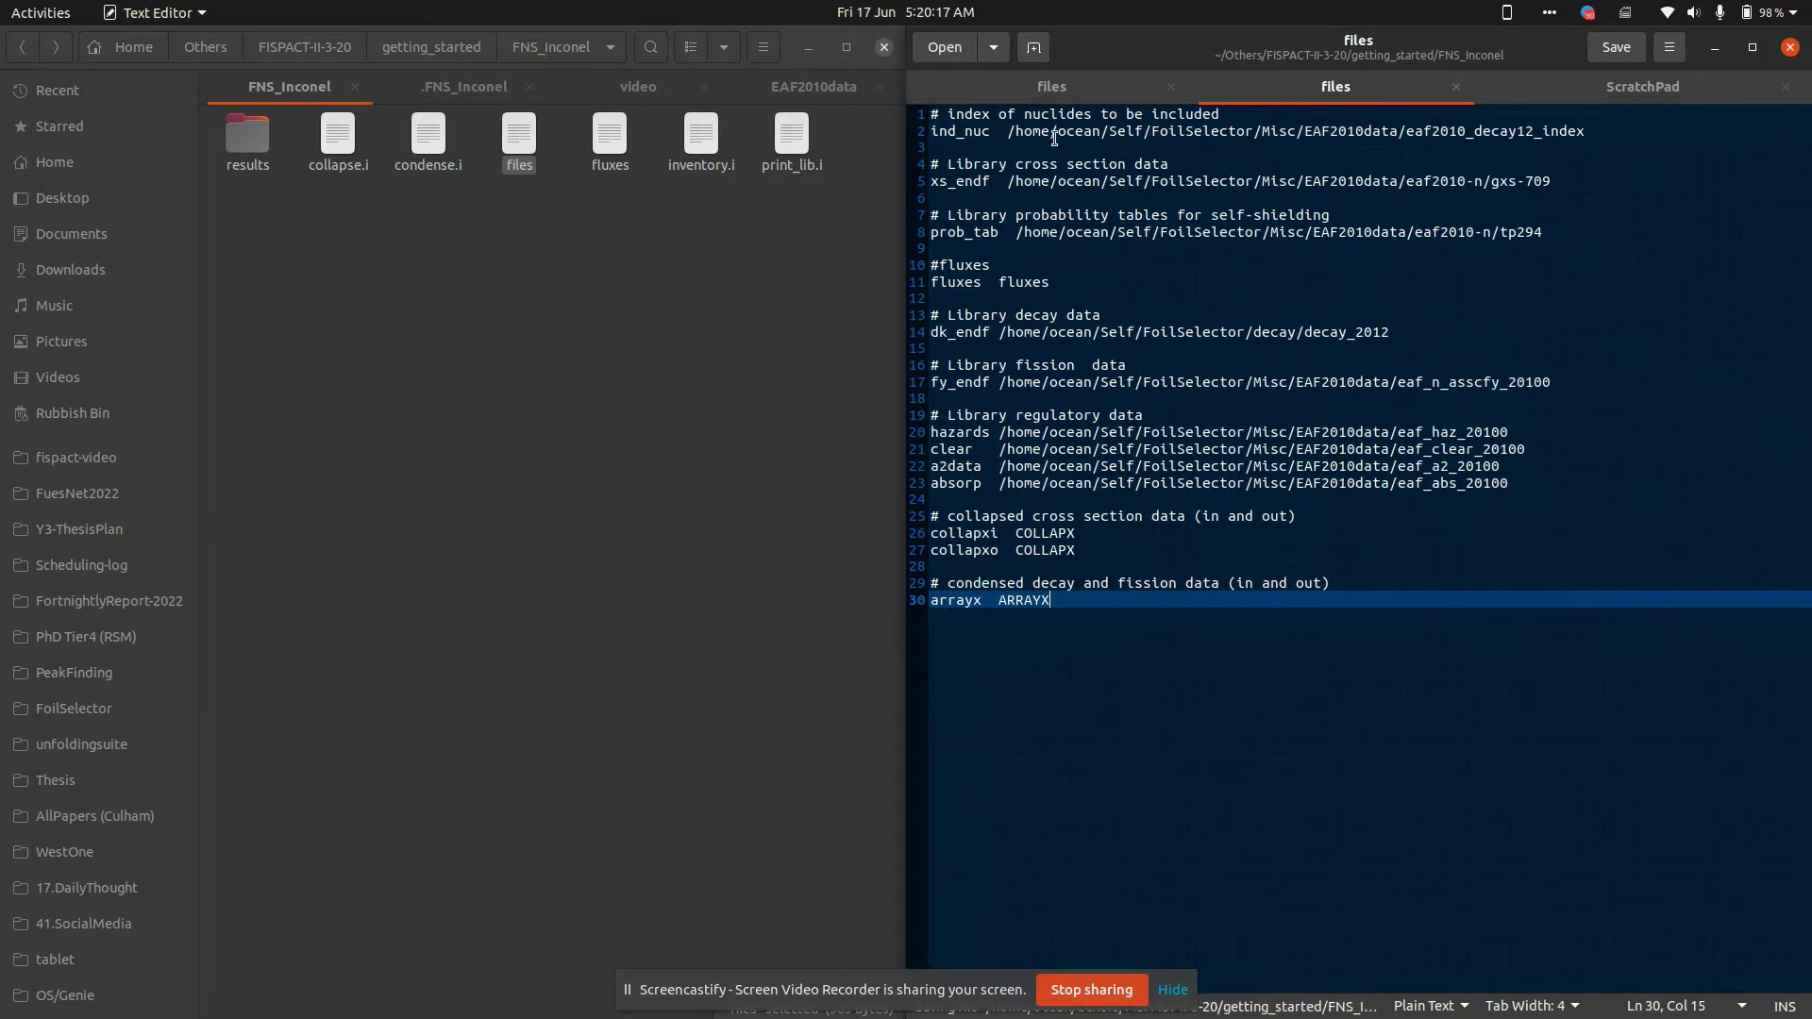
{"action": "key", "text": "super+6"}
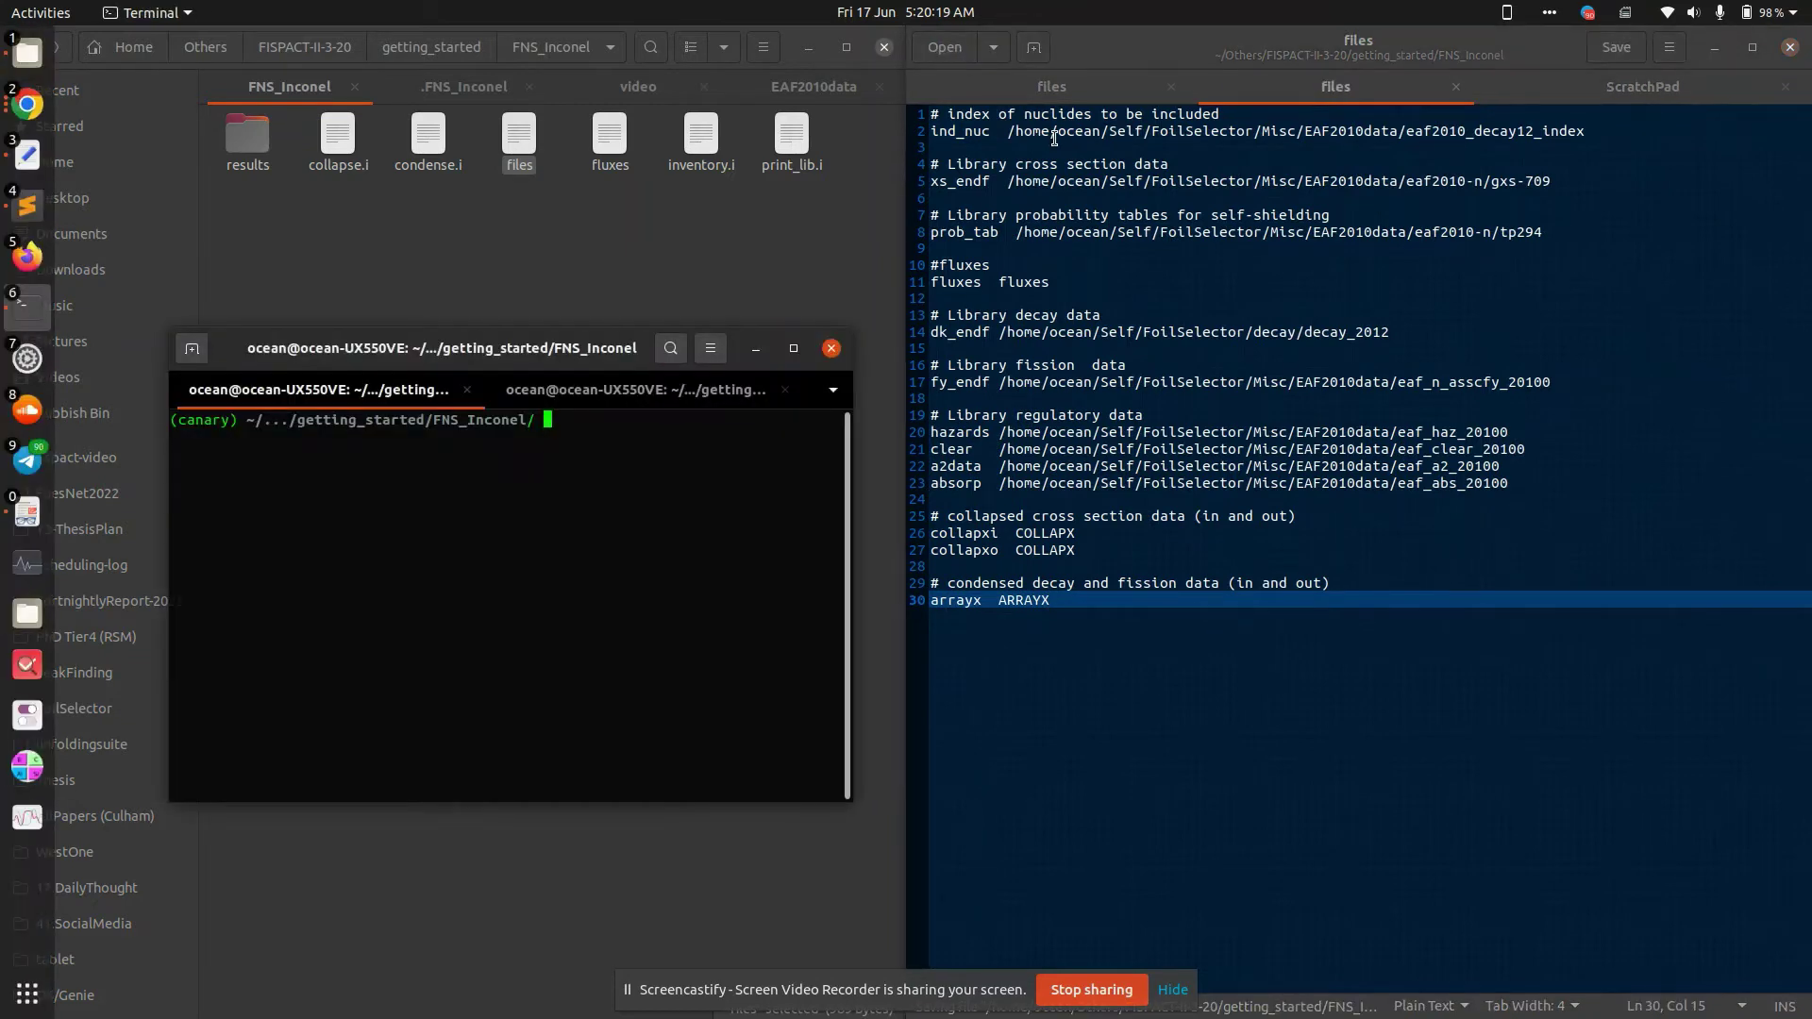
Run 'fispact collapse' and 'fispact condense' pasted from the ScratchPad notes.
{"action": "left_click", "coordinate": [1676, 88]}
{"action": "left_click_drag", "start_coordinate": [1067, 130], "coordinate": [856, 113]}
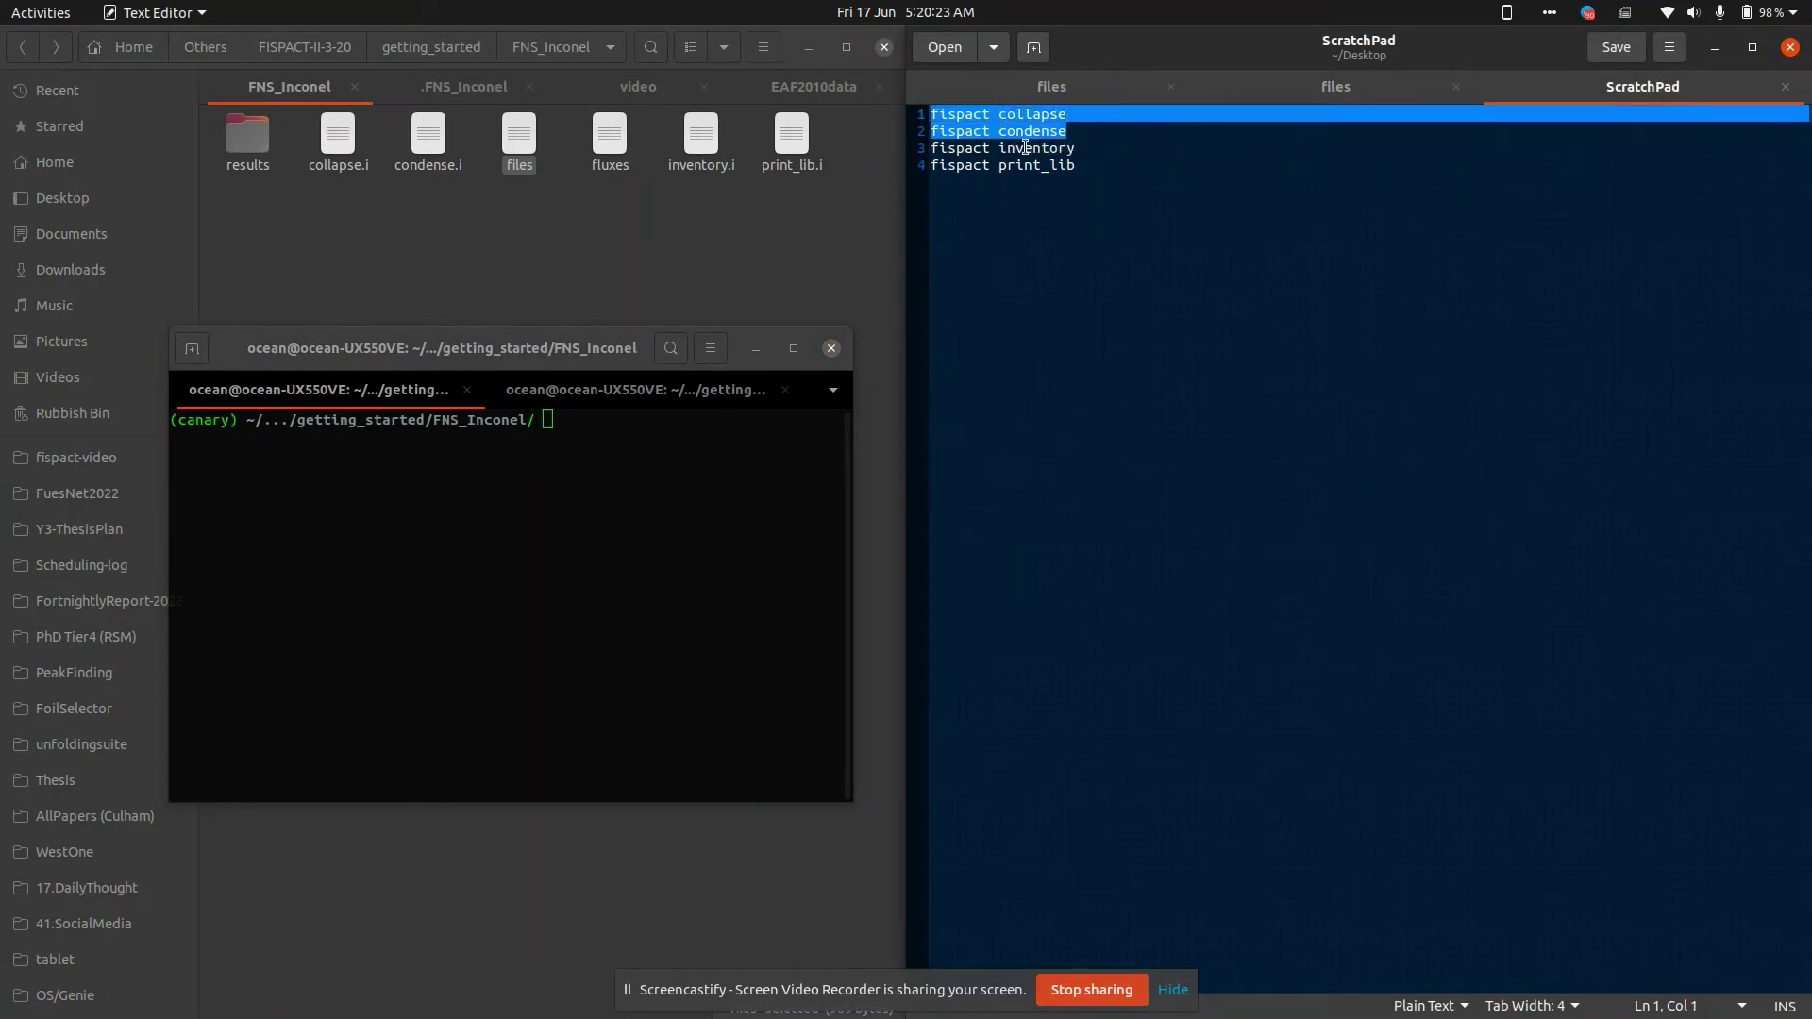
{"action": "left_click", "coordinate": [1027, 148]}
{"action": "left_click_drag", "start_coordinate": [1066, 113], "coordinate": [915, 112]}
{"action": "key", "text": "ctrl+c"}
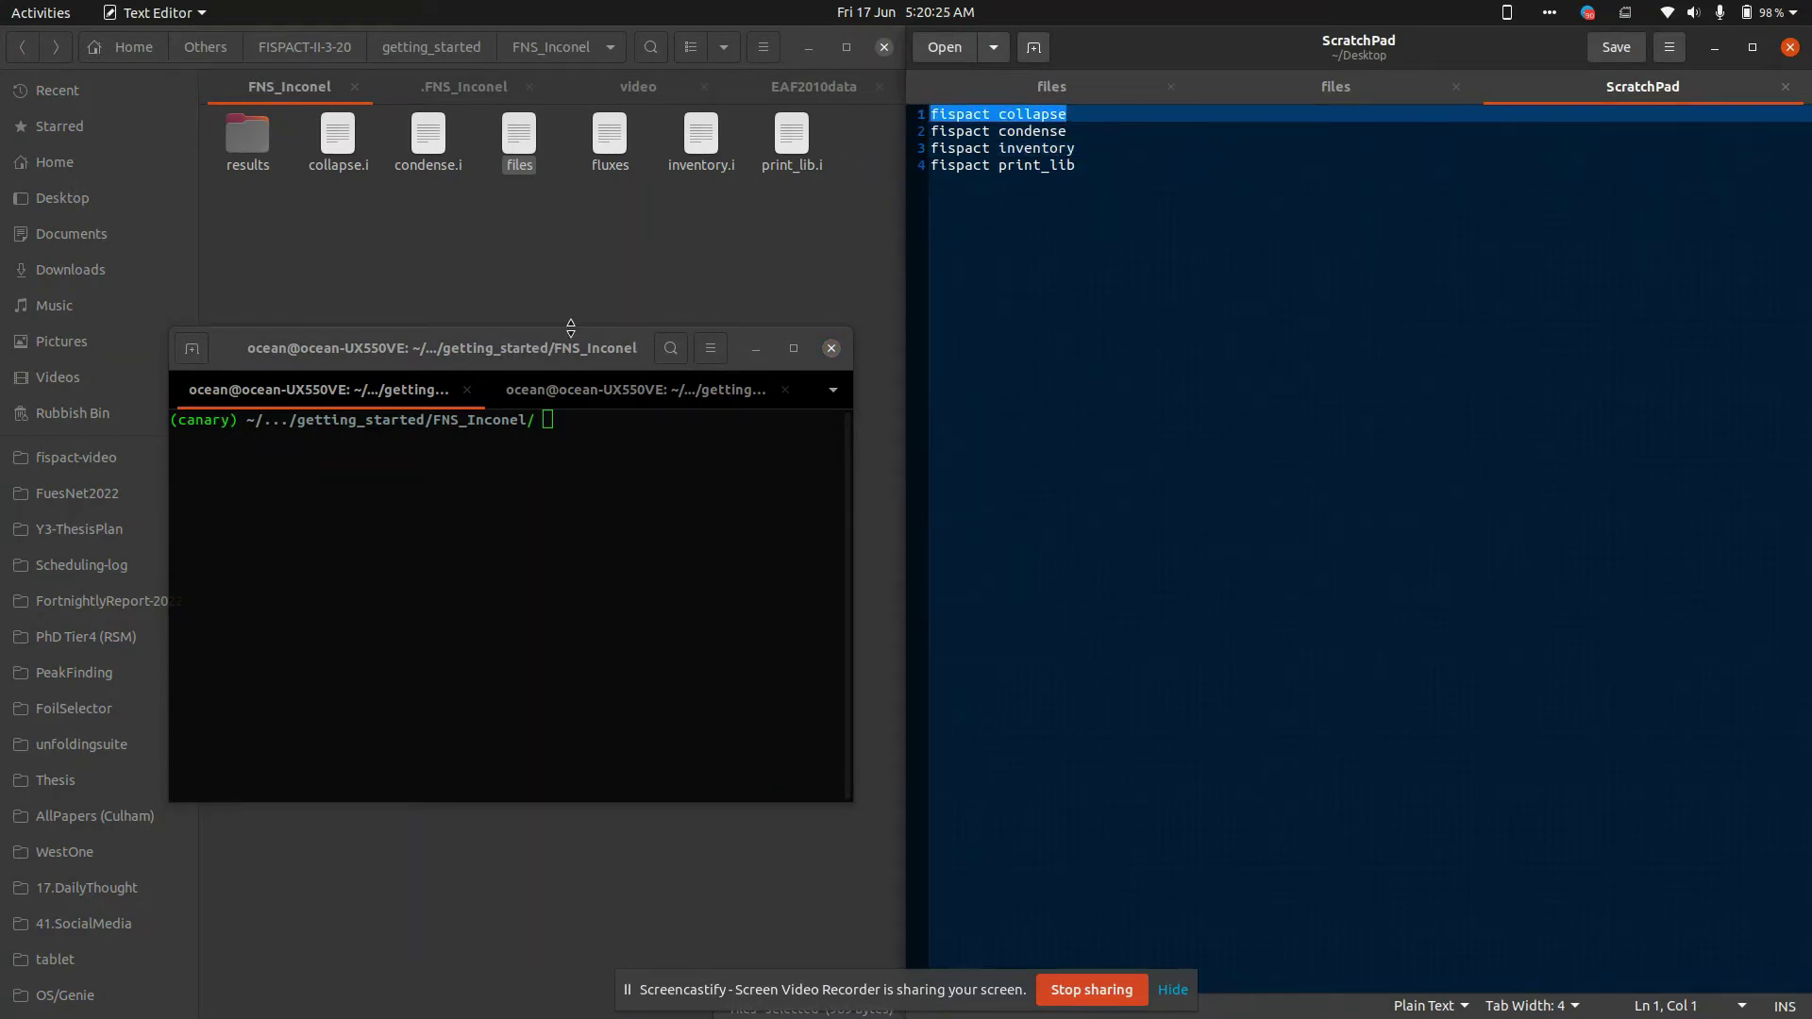
{"action": "left_click", "coordinate": [409, 553]}
{"action": "key", "text": "ctrl+shift+v"}
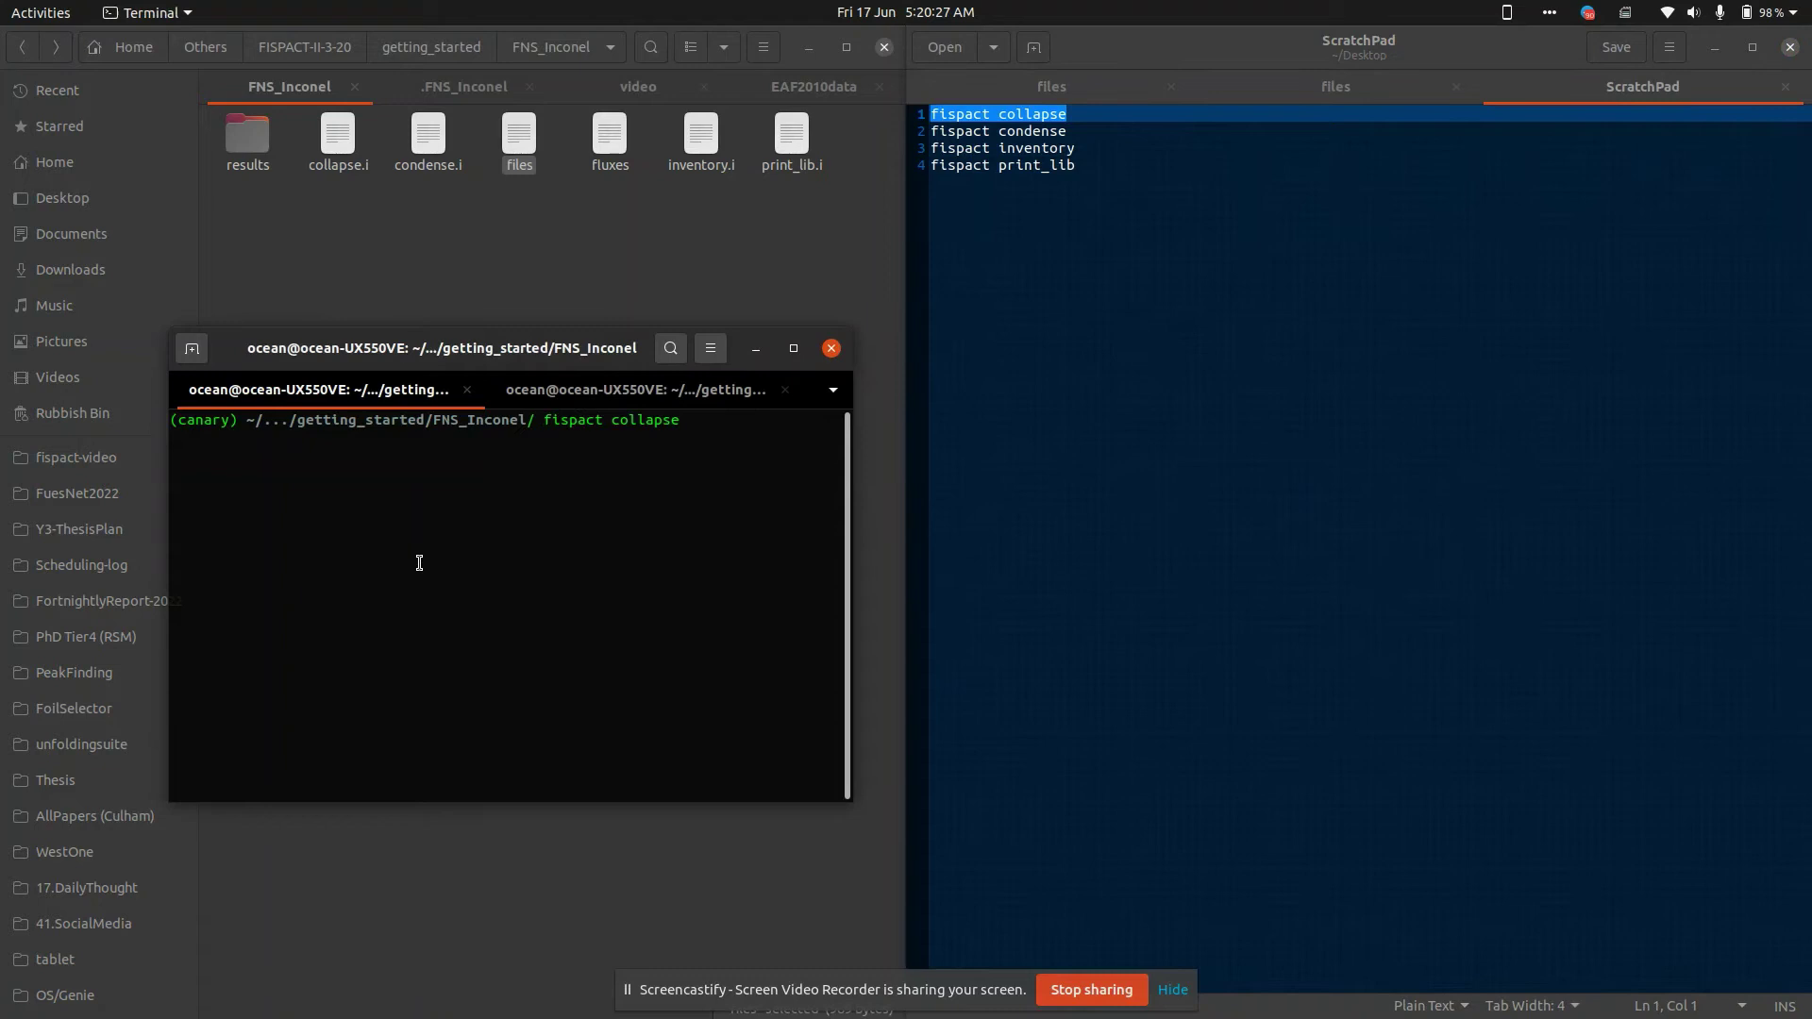
{"action": "key", "text": "Return"}
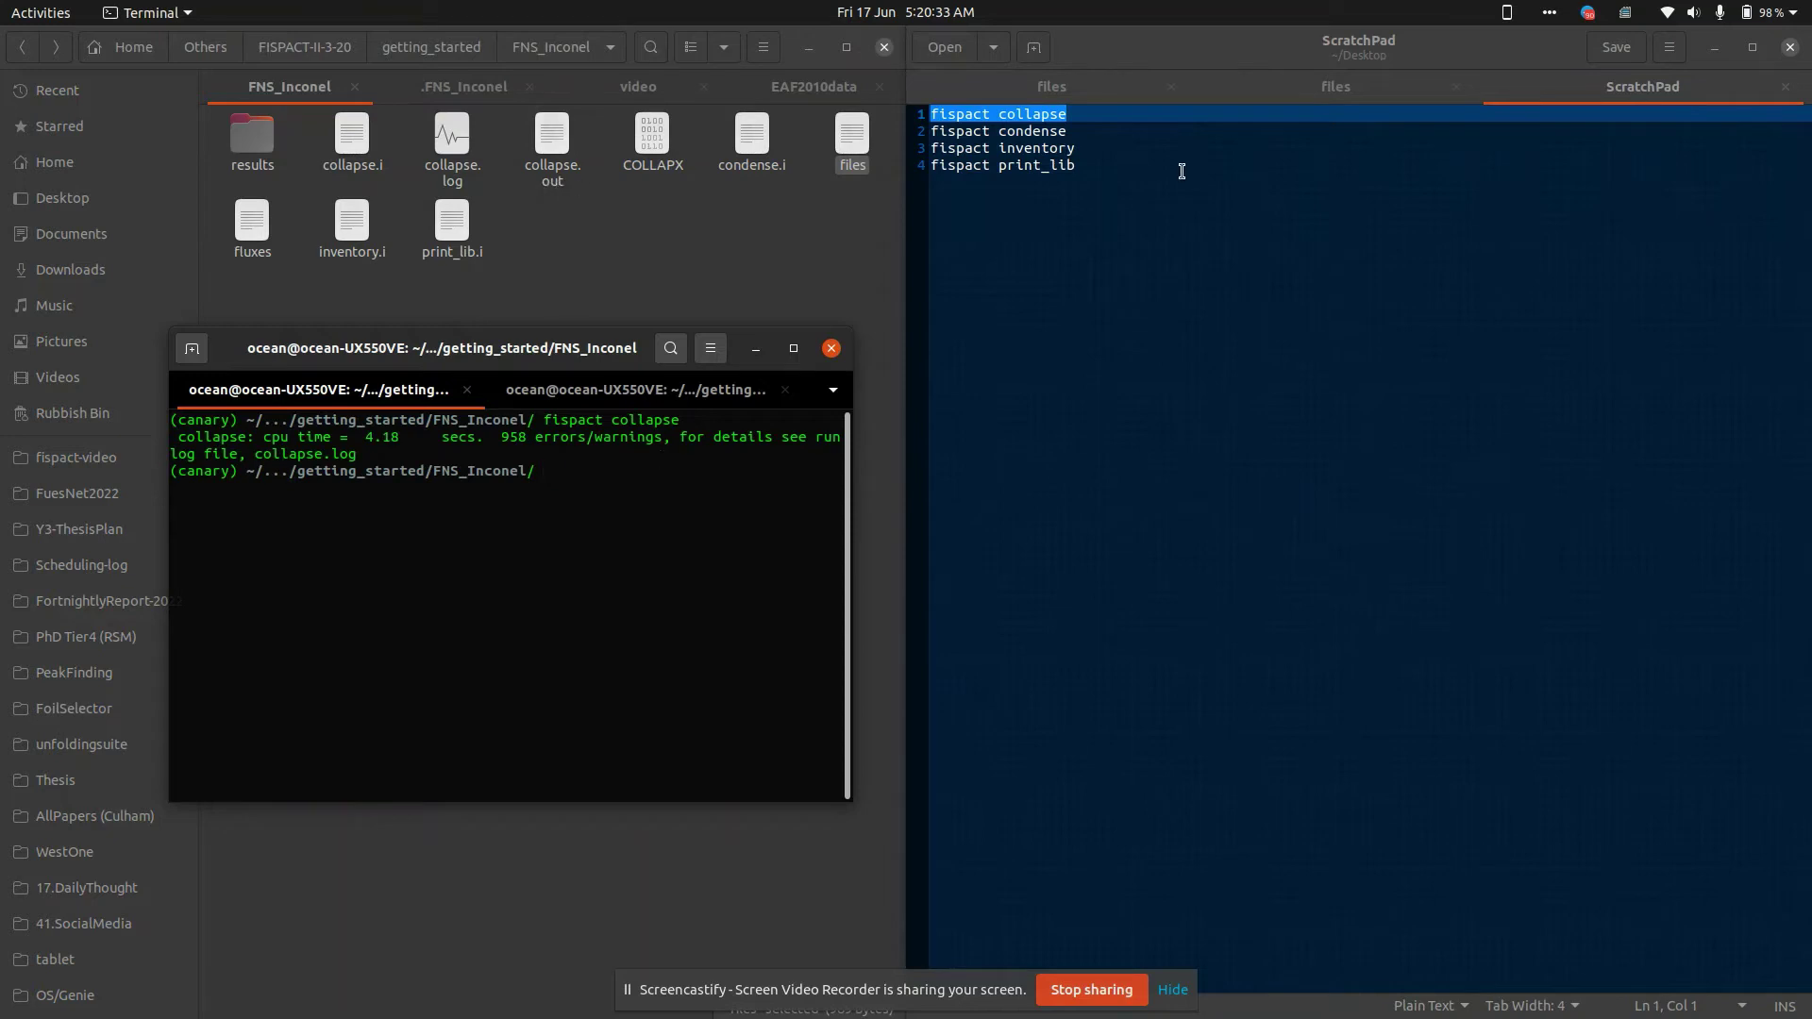
{"action": "left_click", "coordinate": [1065, 131]}
{"action": "left_click_drag", "start_coordinate": [1065, 130], "coordinate": [930, 131]}
{"action": "left_click", "coordinate": [751, 554]}
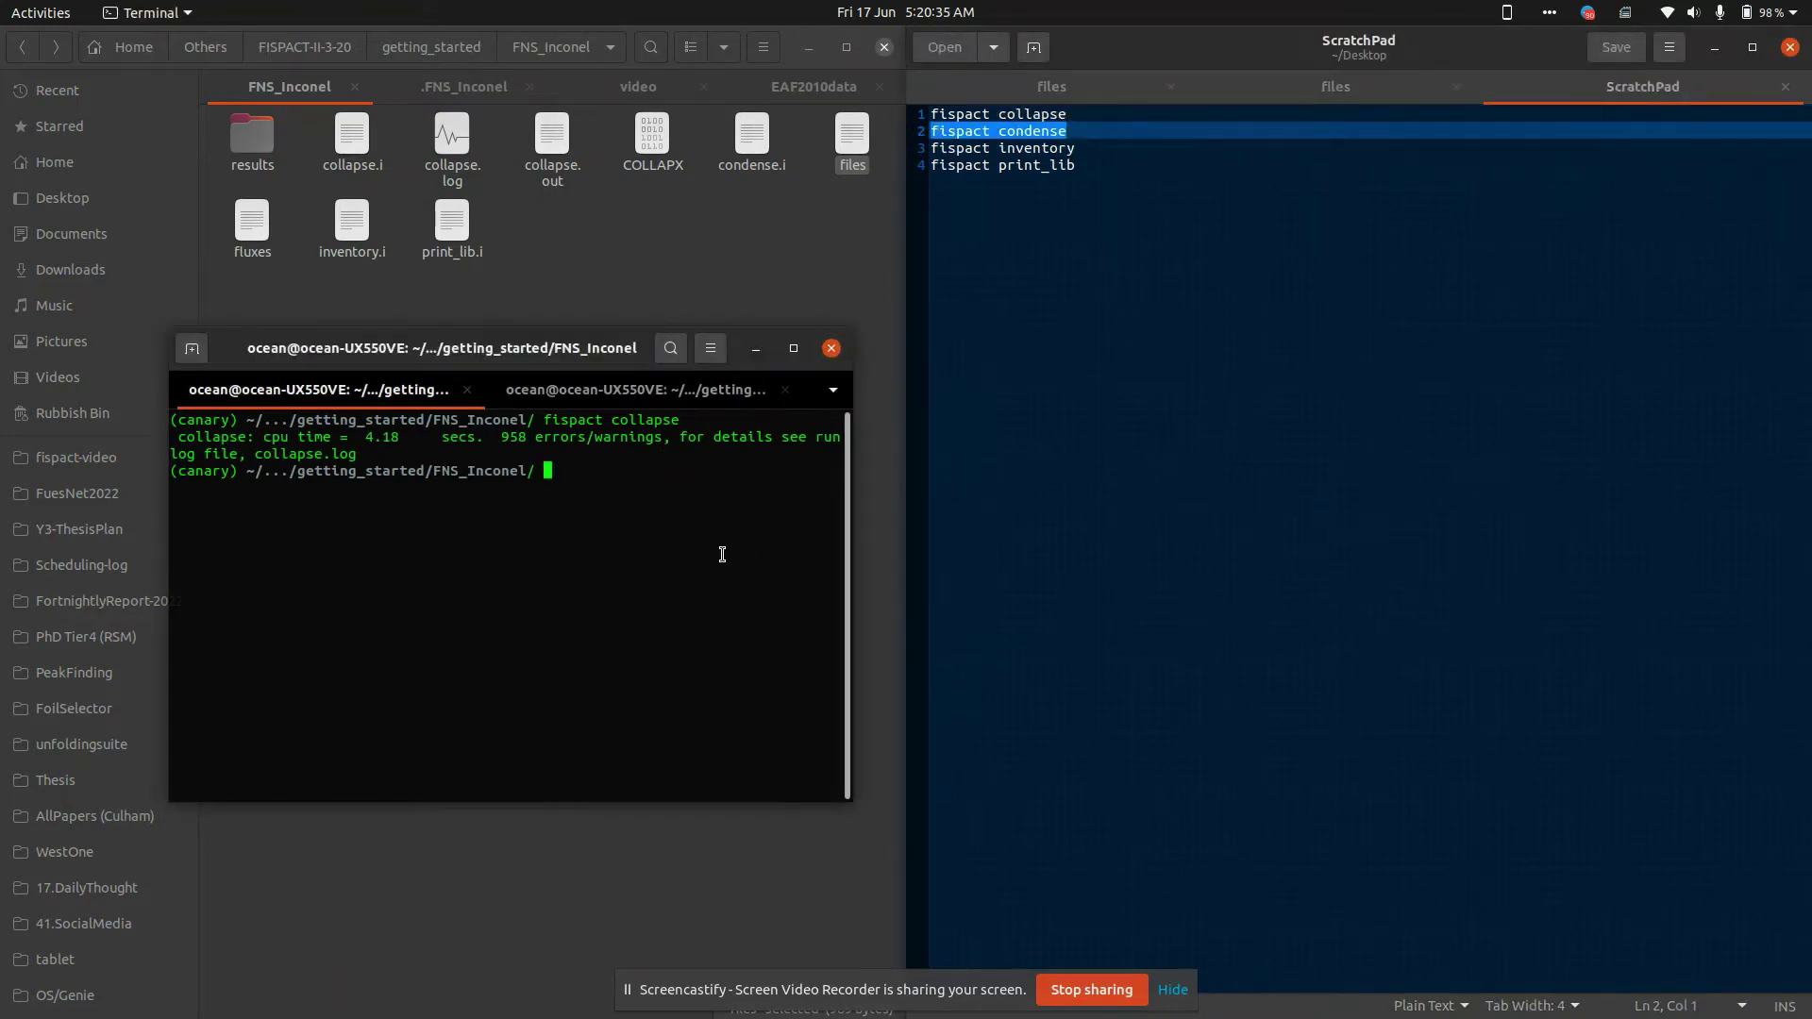
{"action": "type", "text": "fispact condense"}
{"action": "key", "text": "Return"}
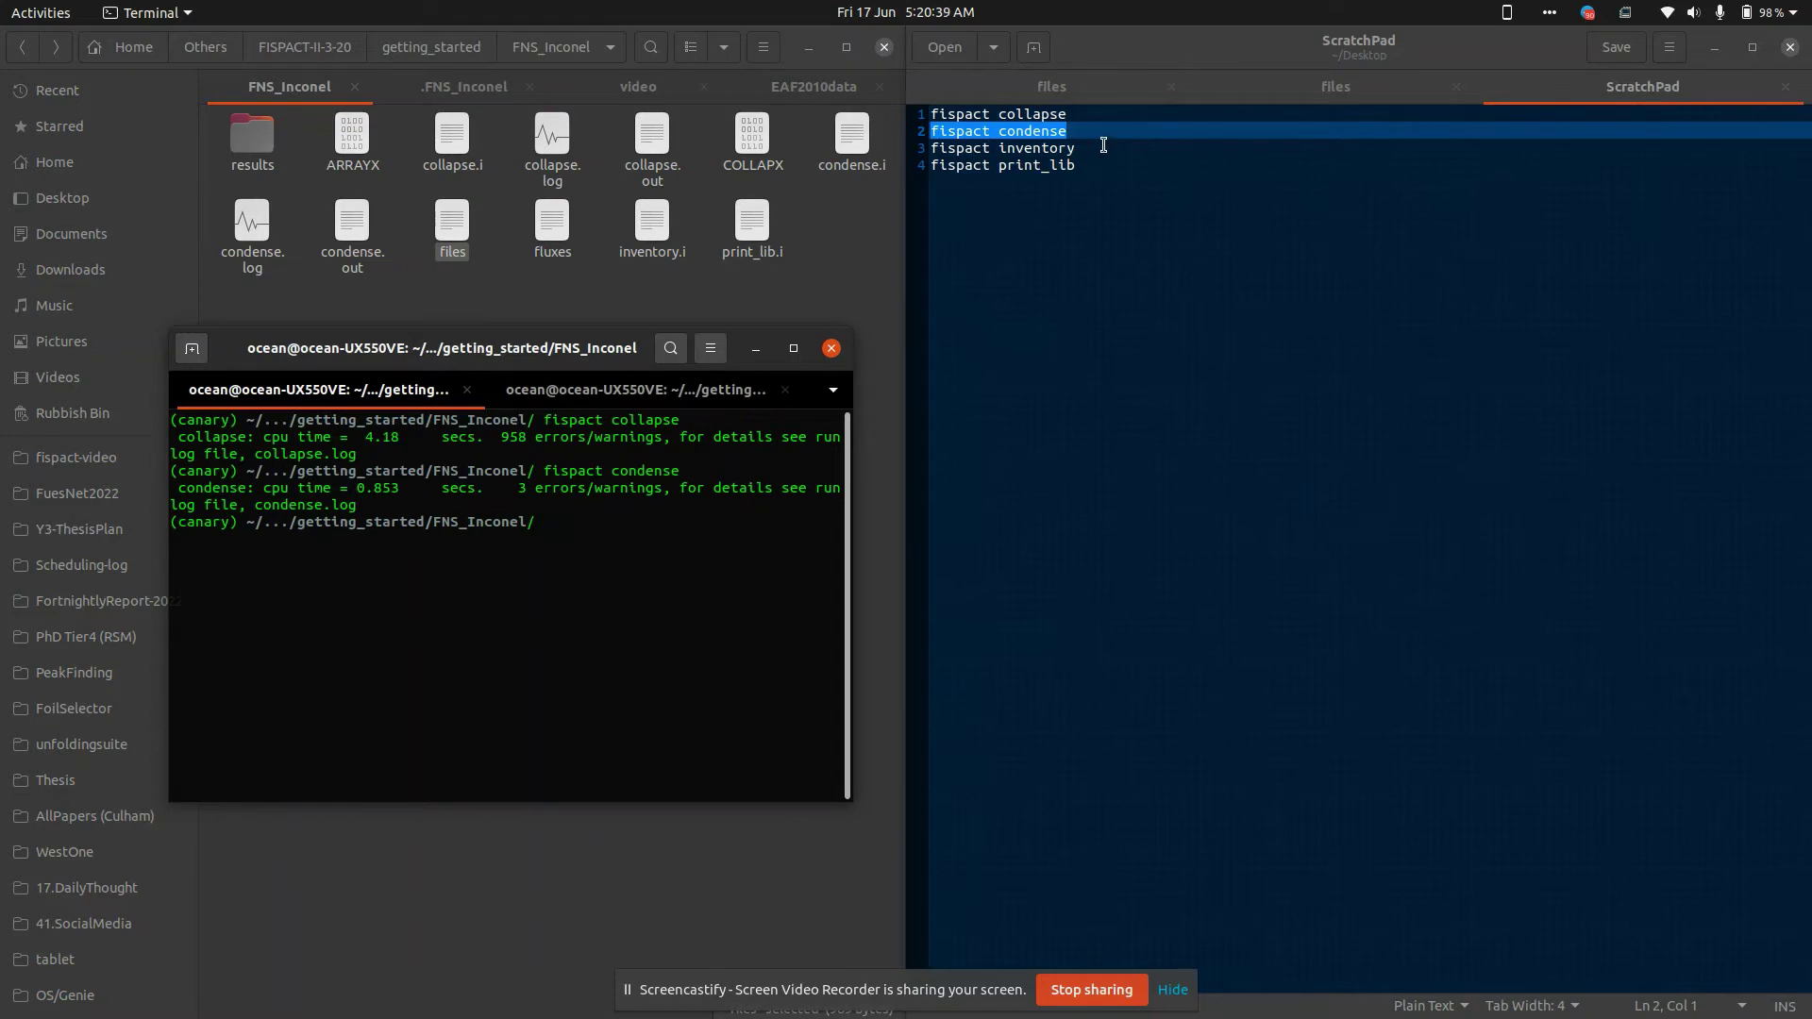
Run 'fispact inventory' and 'fispact print_lib', the latter finishing without errors or warnings.
{"action": "left_click_drag", "start_coordinate": [1091, 148], "coordinate": [872, 148]}
{"action": "key", "text": "ctrl+c"}
{"action": "left_click", "coordinate": [653, 577]}
{"action": "key", "text": "ctrl+shift+v"}
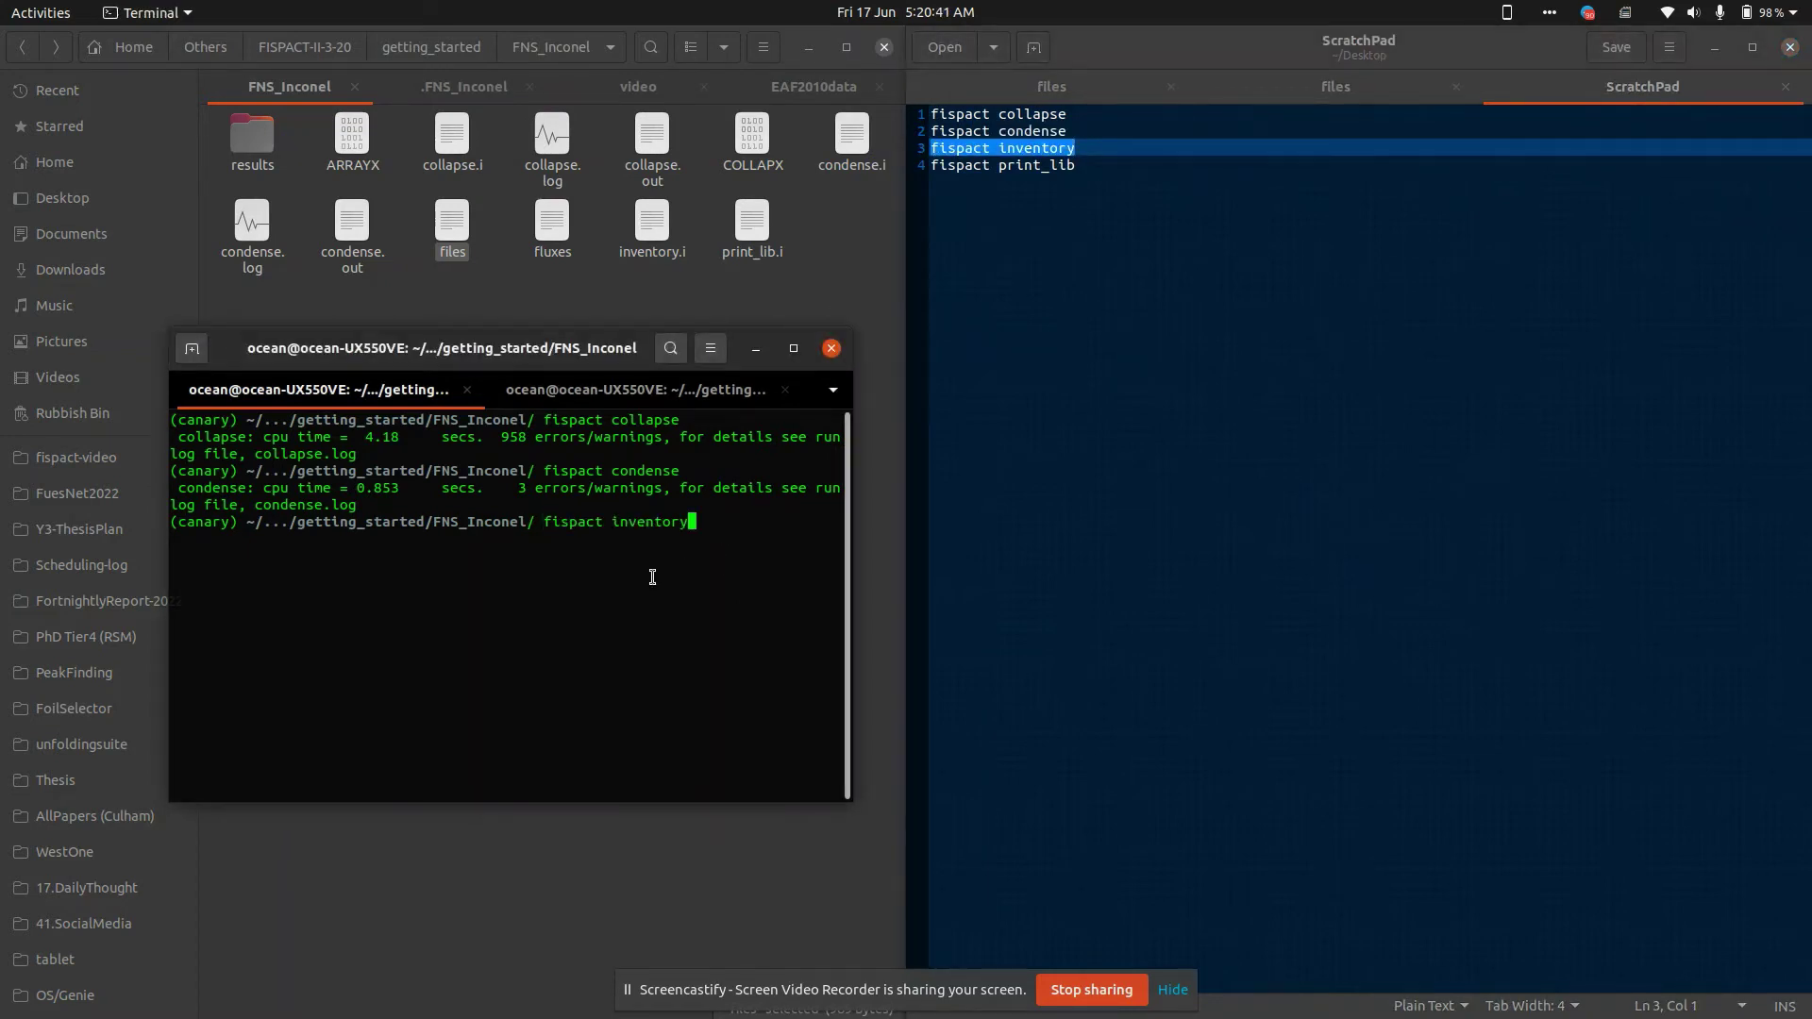
{"action": "key", "text": "Return"}
{"action": "left_click_drag", "start_coordinate": [1084, 166], "coordinate": [878, 166]}
{"action": "key", "text": "ctrl+c"}
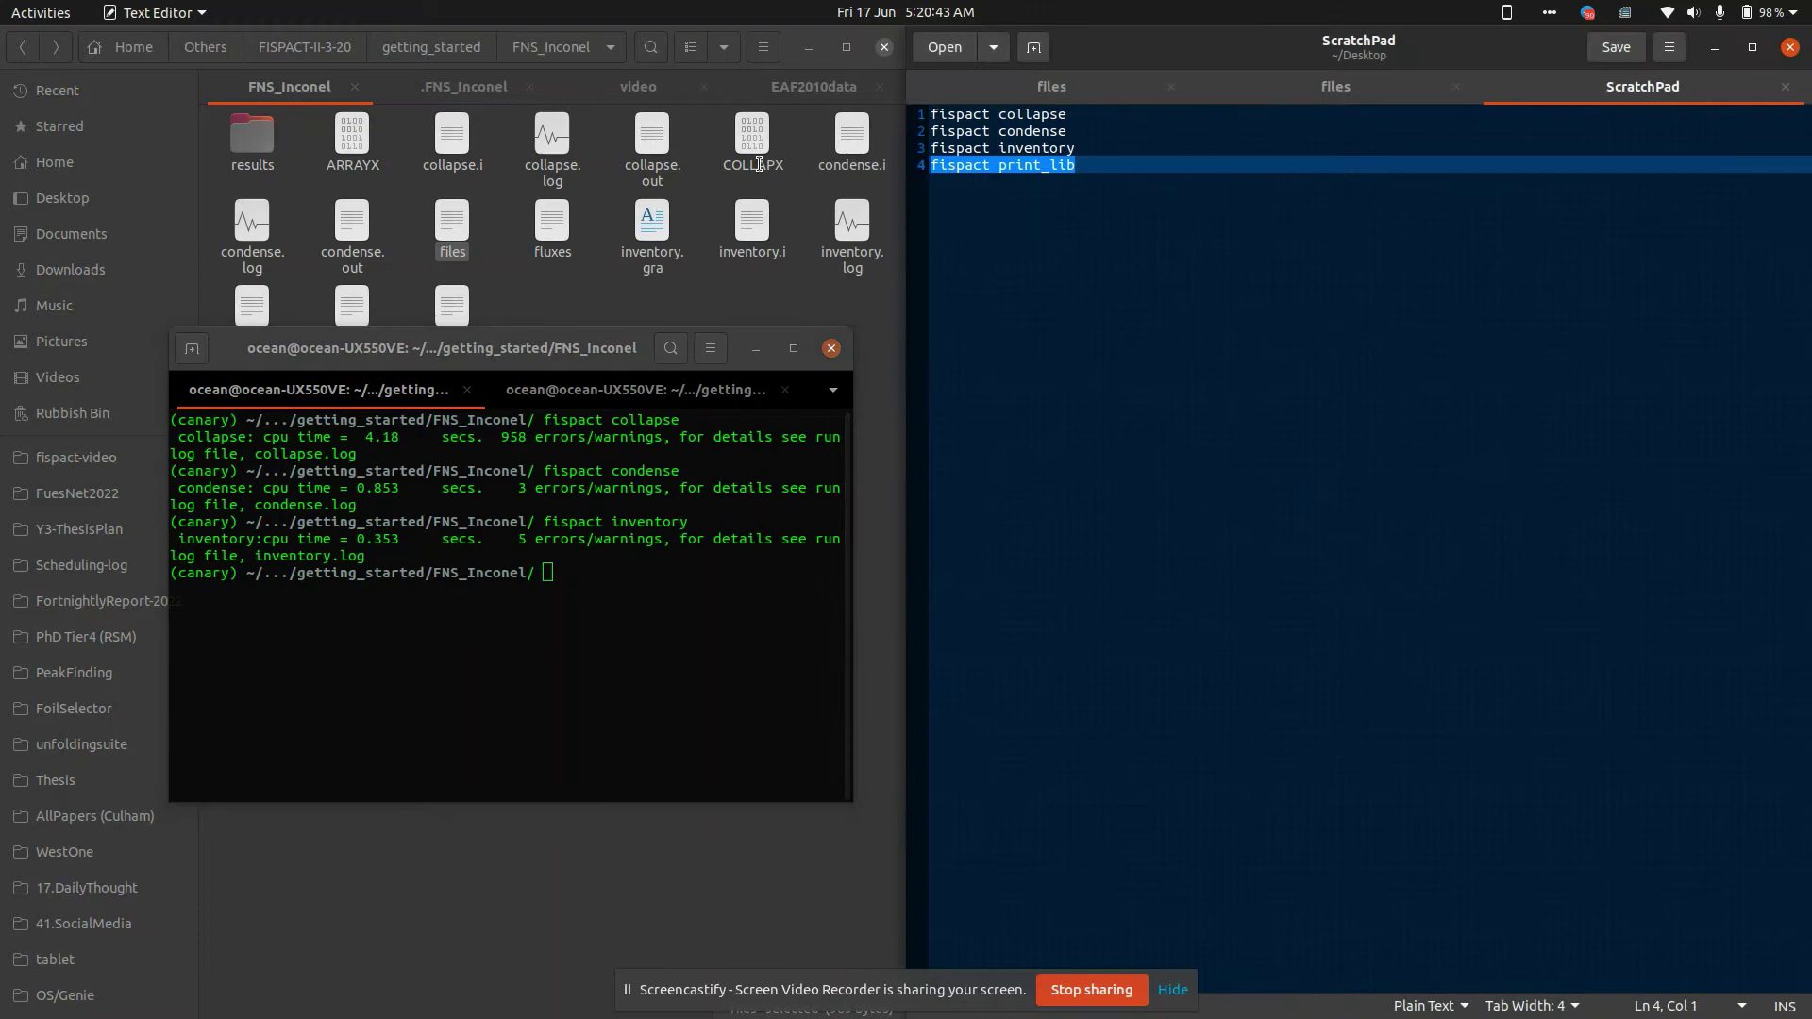
{"action": "left_click", "coordinate": [652, 567]}
{"action": "key", "text": "ctrl+shift+v"}
{"action": "key", "text": "Return"}
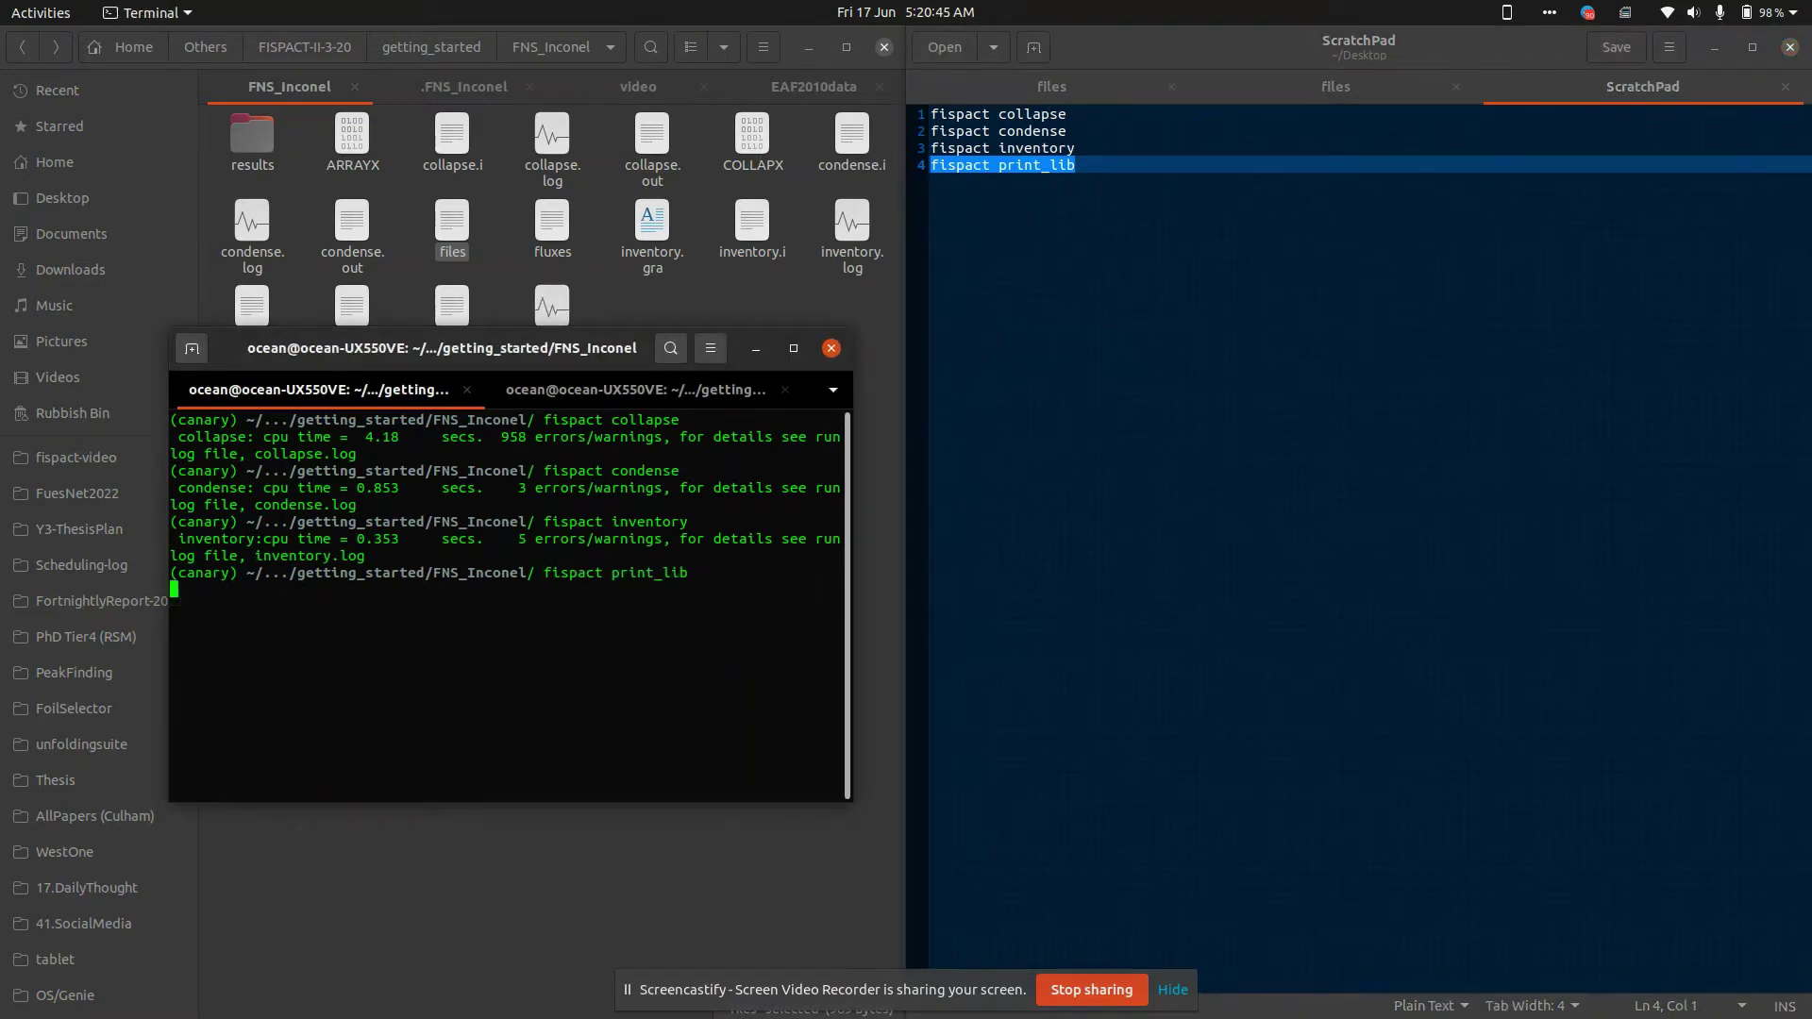
{"action": "left_click_drag", "start_coordinate": [669, 591], "coordinate": [202, 429]}
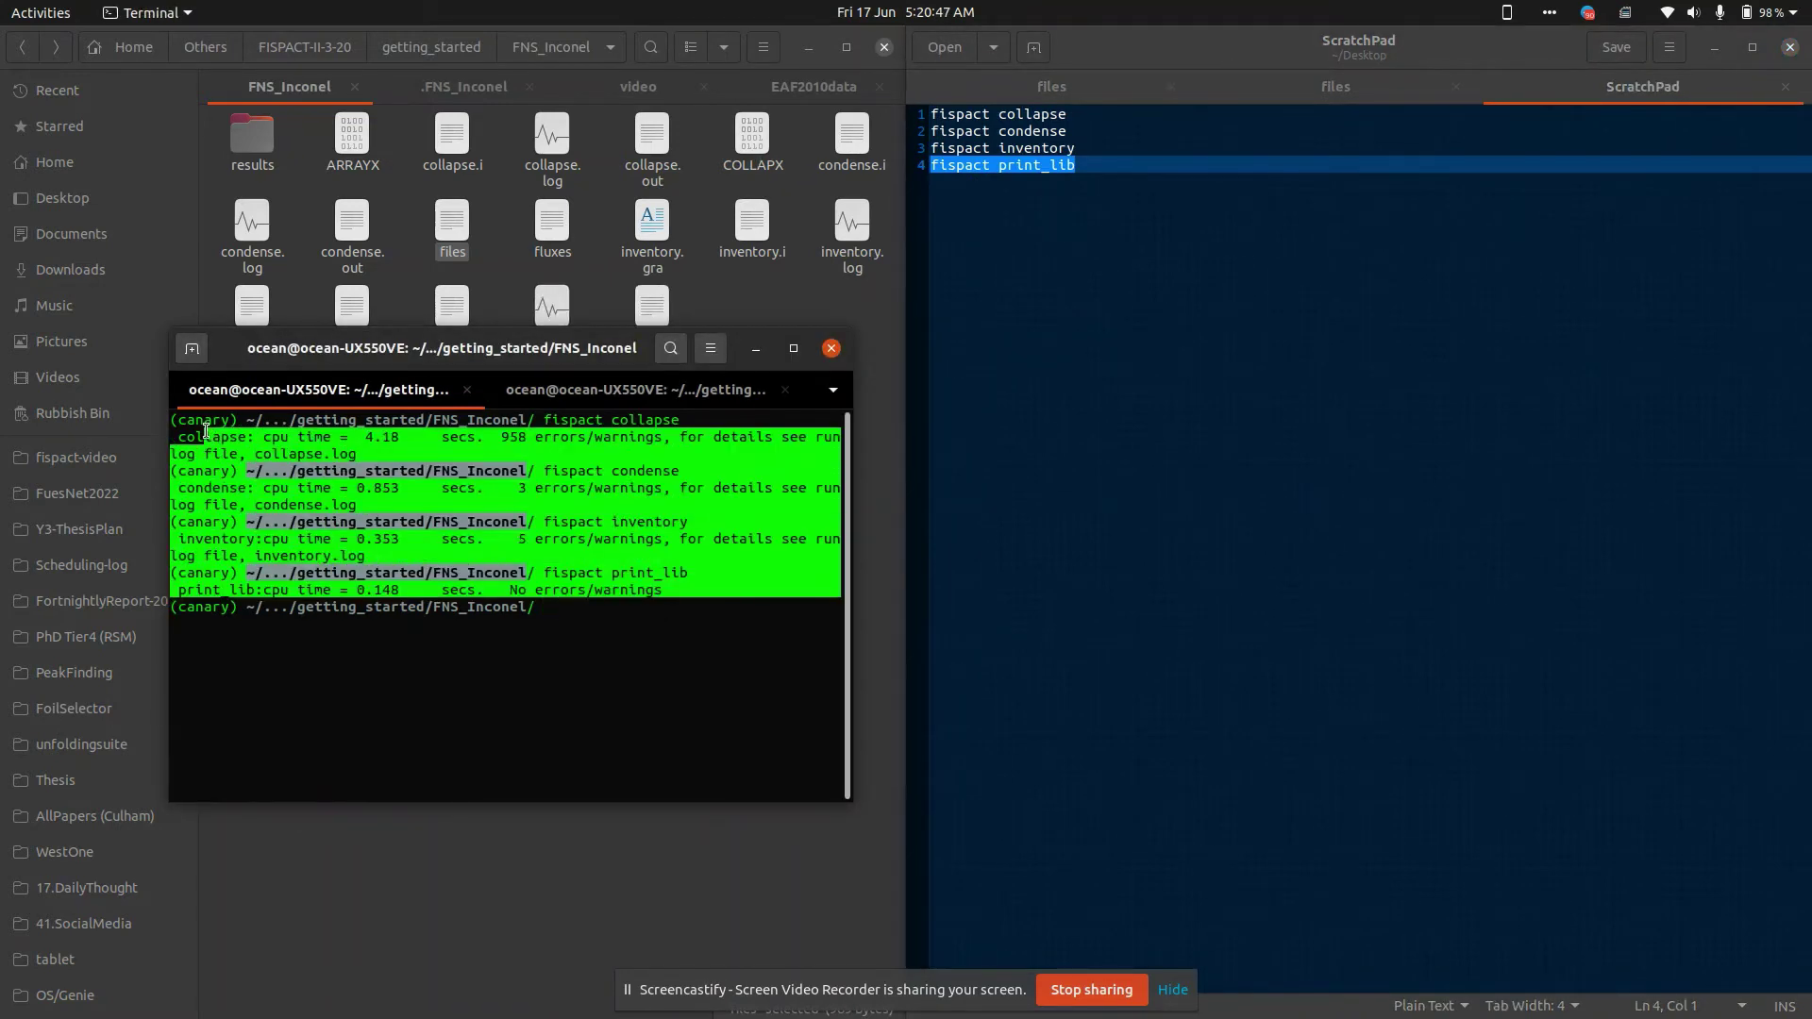
{"action": "left_click", "coordinate": [203, 428]}
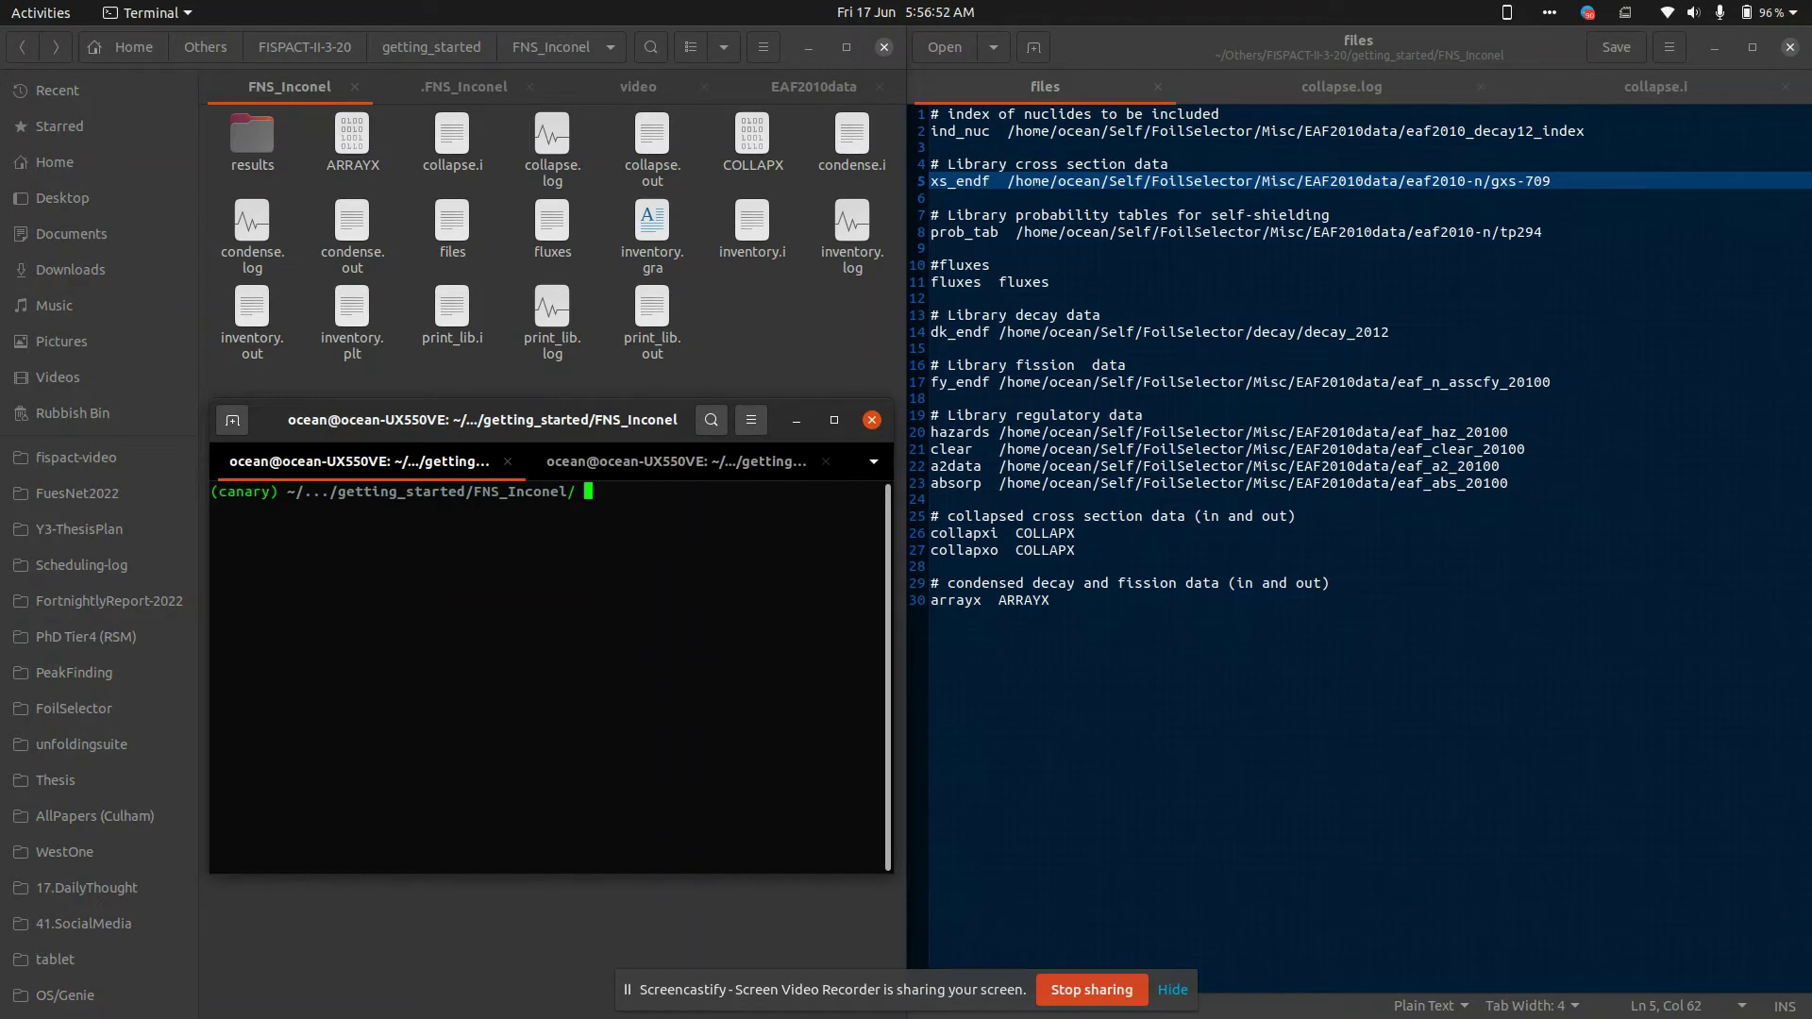
{"action": "type", "text": "fispact col"}
Run fispact on collapse.i, which fails, and inspect collapse.i.log in the editor.
{"action": "key", "text": "Tab"}
{"action": "type", "text": "i"}
{"action": "key", "text": "Return"}
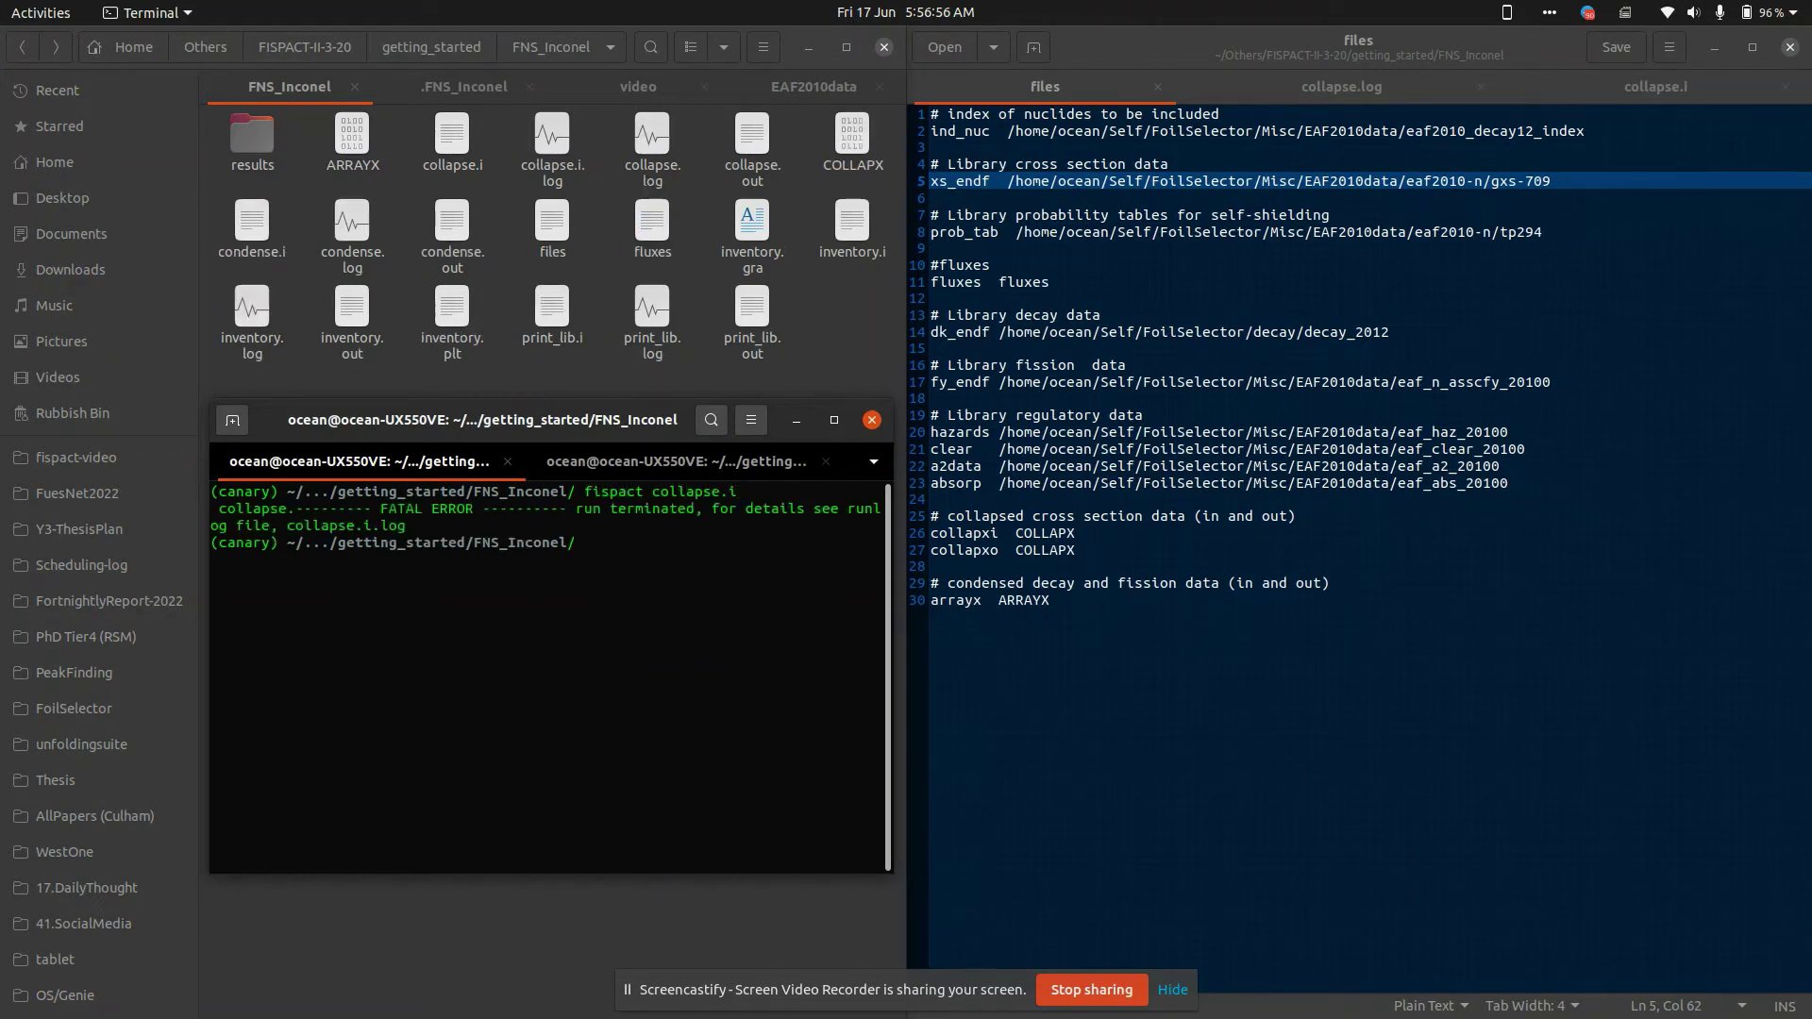
{"action": "double_click", "coordinate": [552, 142]}
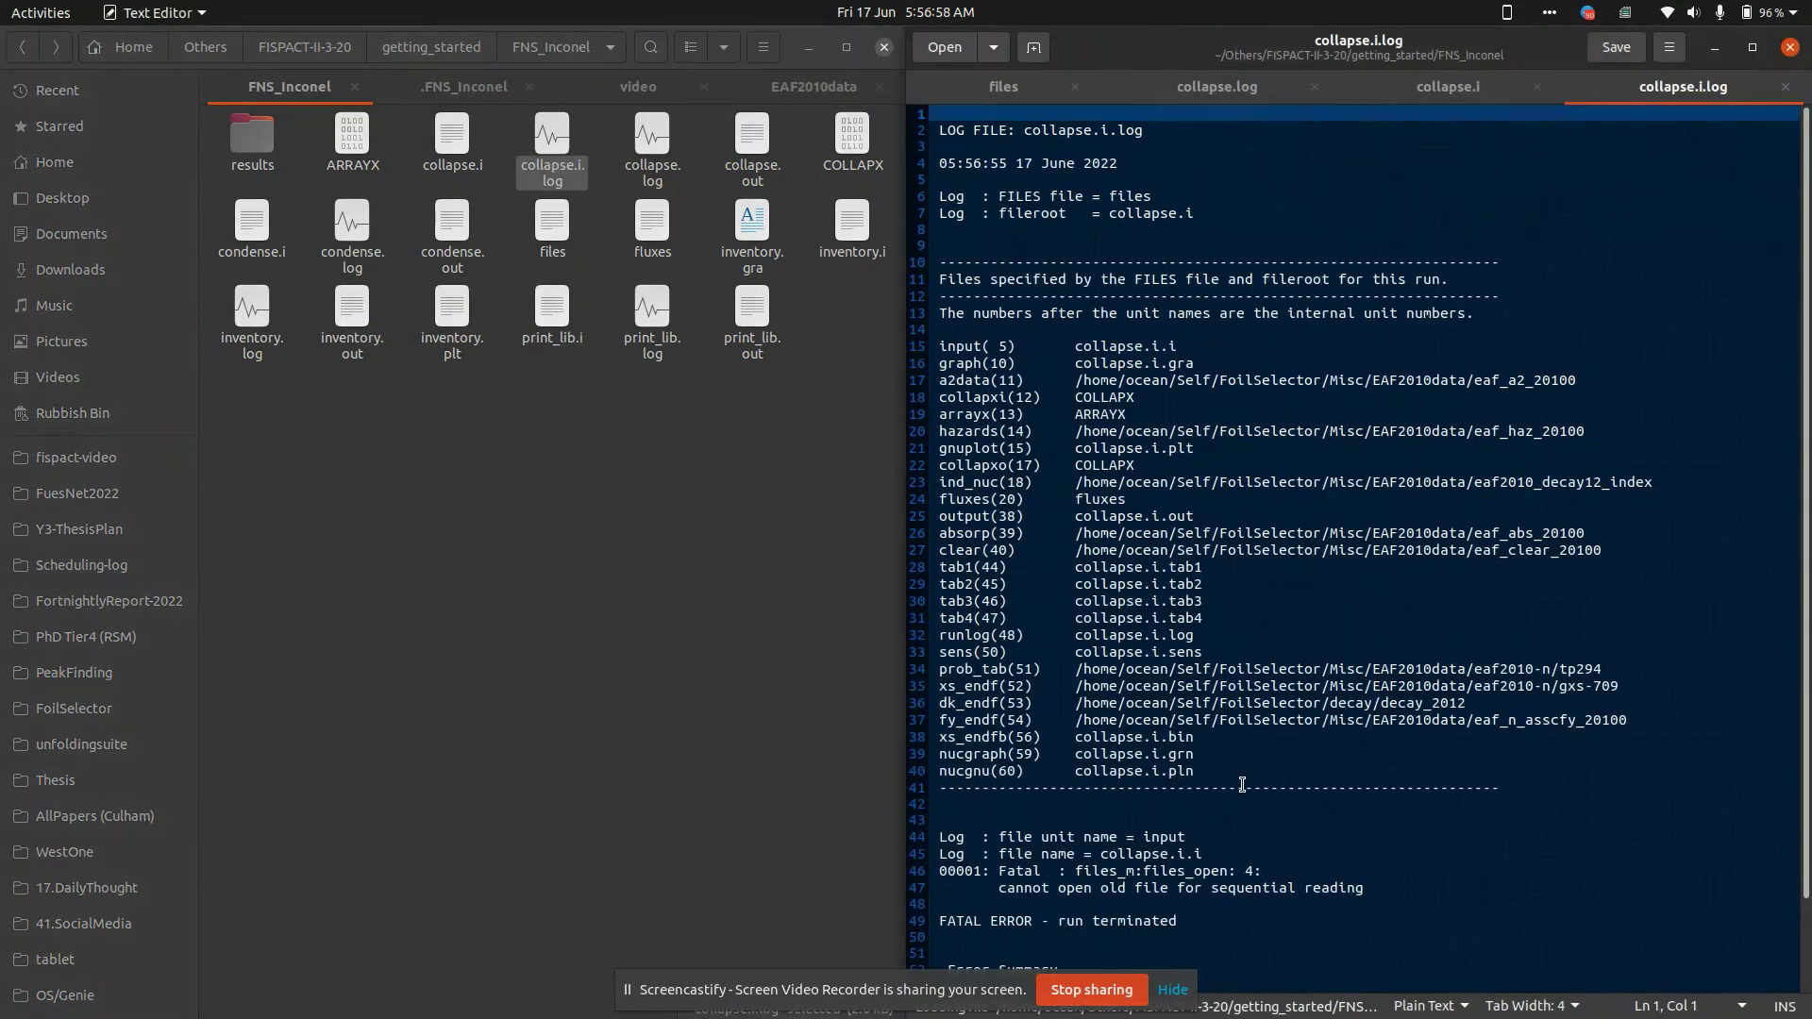
{"action": "scroll", "coordinate": [1242, 784], "scroll_direction": "down", "scroll_amount": 2}
{"action": "left_click_drag", "start_coordinate": [1100, 752], "coordinate": [1204, 754]}
{"action": "key", "text": "Right"}
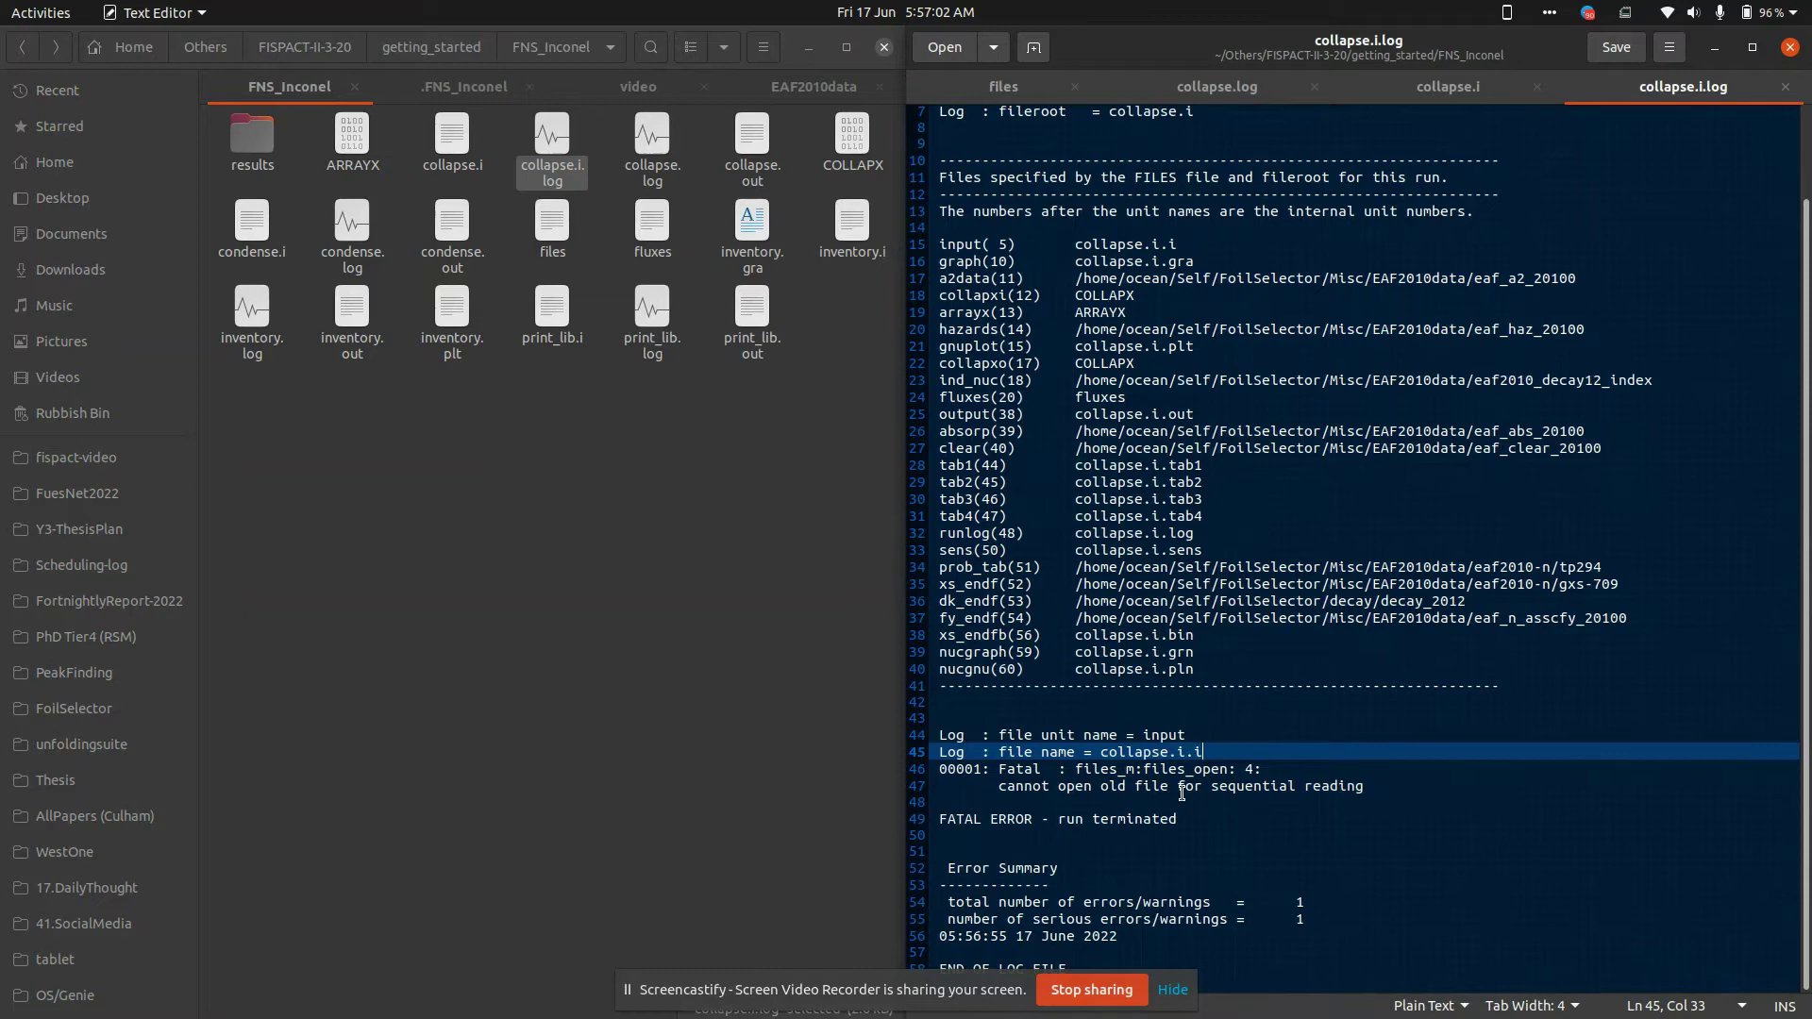
Rerun the command as 'fispact collapse' without the .i, producing collapse.log.
{"action": "key", "text": "alt+Tab"}
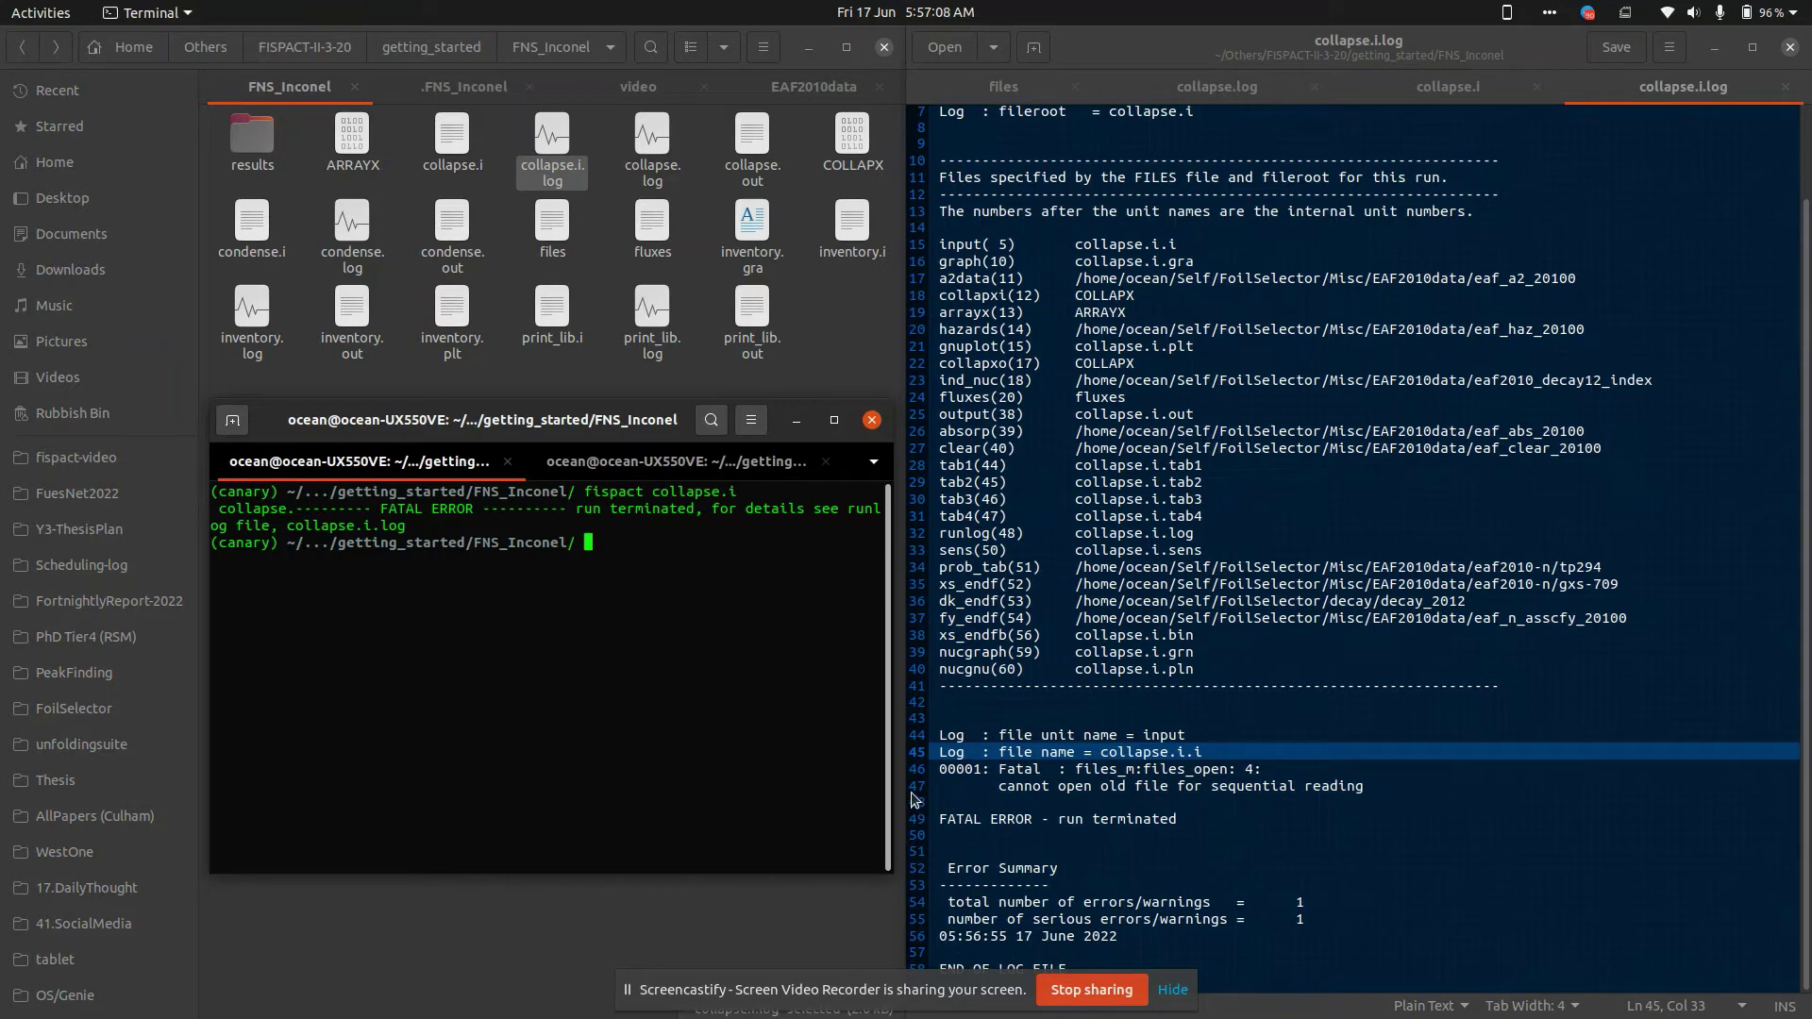
{"action": "key", "text": "Up"}
{"action": "key", "text": "BackSpace"}
{"action": "key", "text": "BackSpace"}
{"action": "key", "text": "Return"}
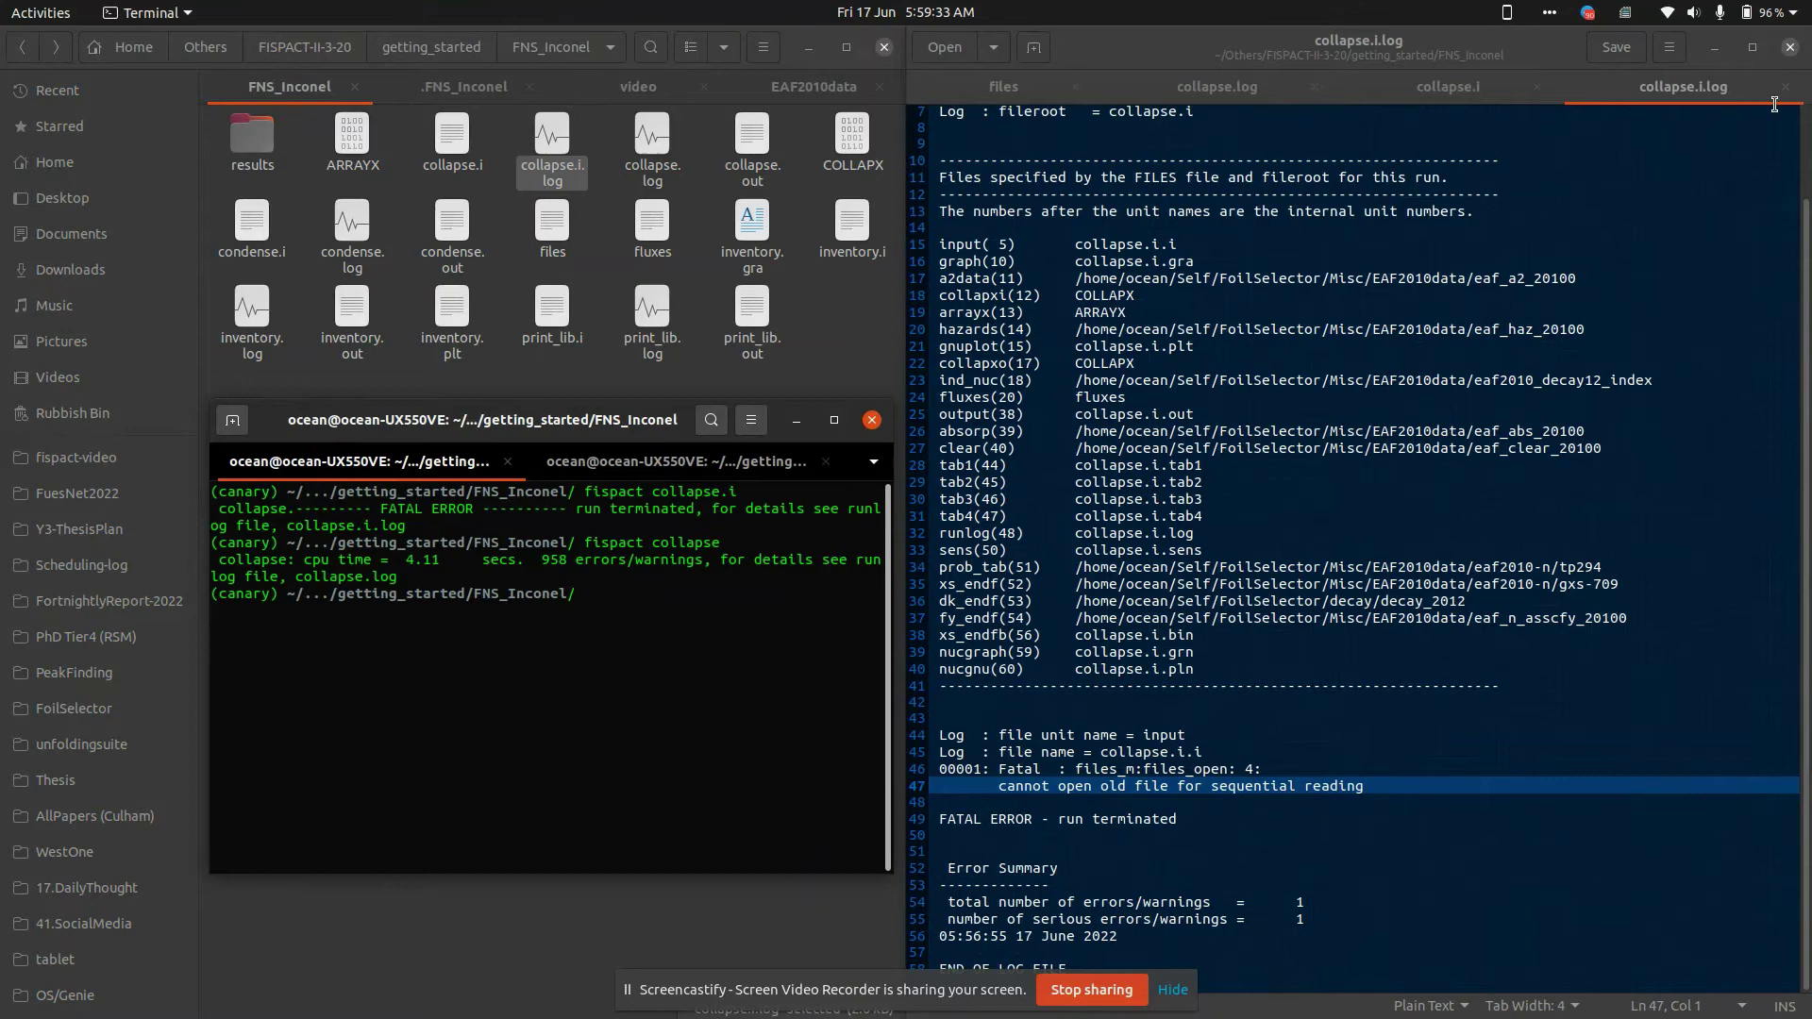
Replace the files contents with the relative ENDFdata/TENDL2014 library paths.
{"action": "left_click", "coordinate": [1787, 87]}
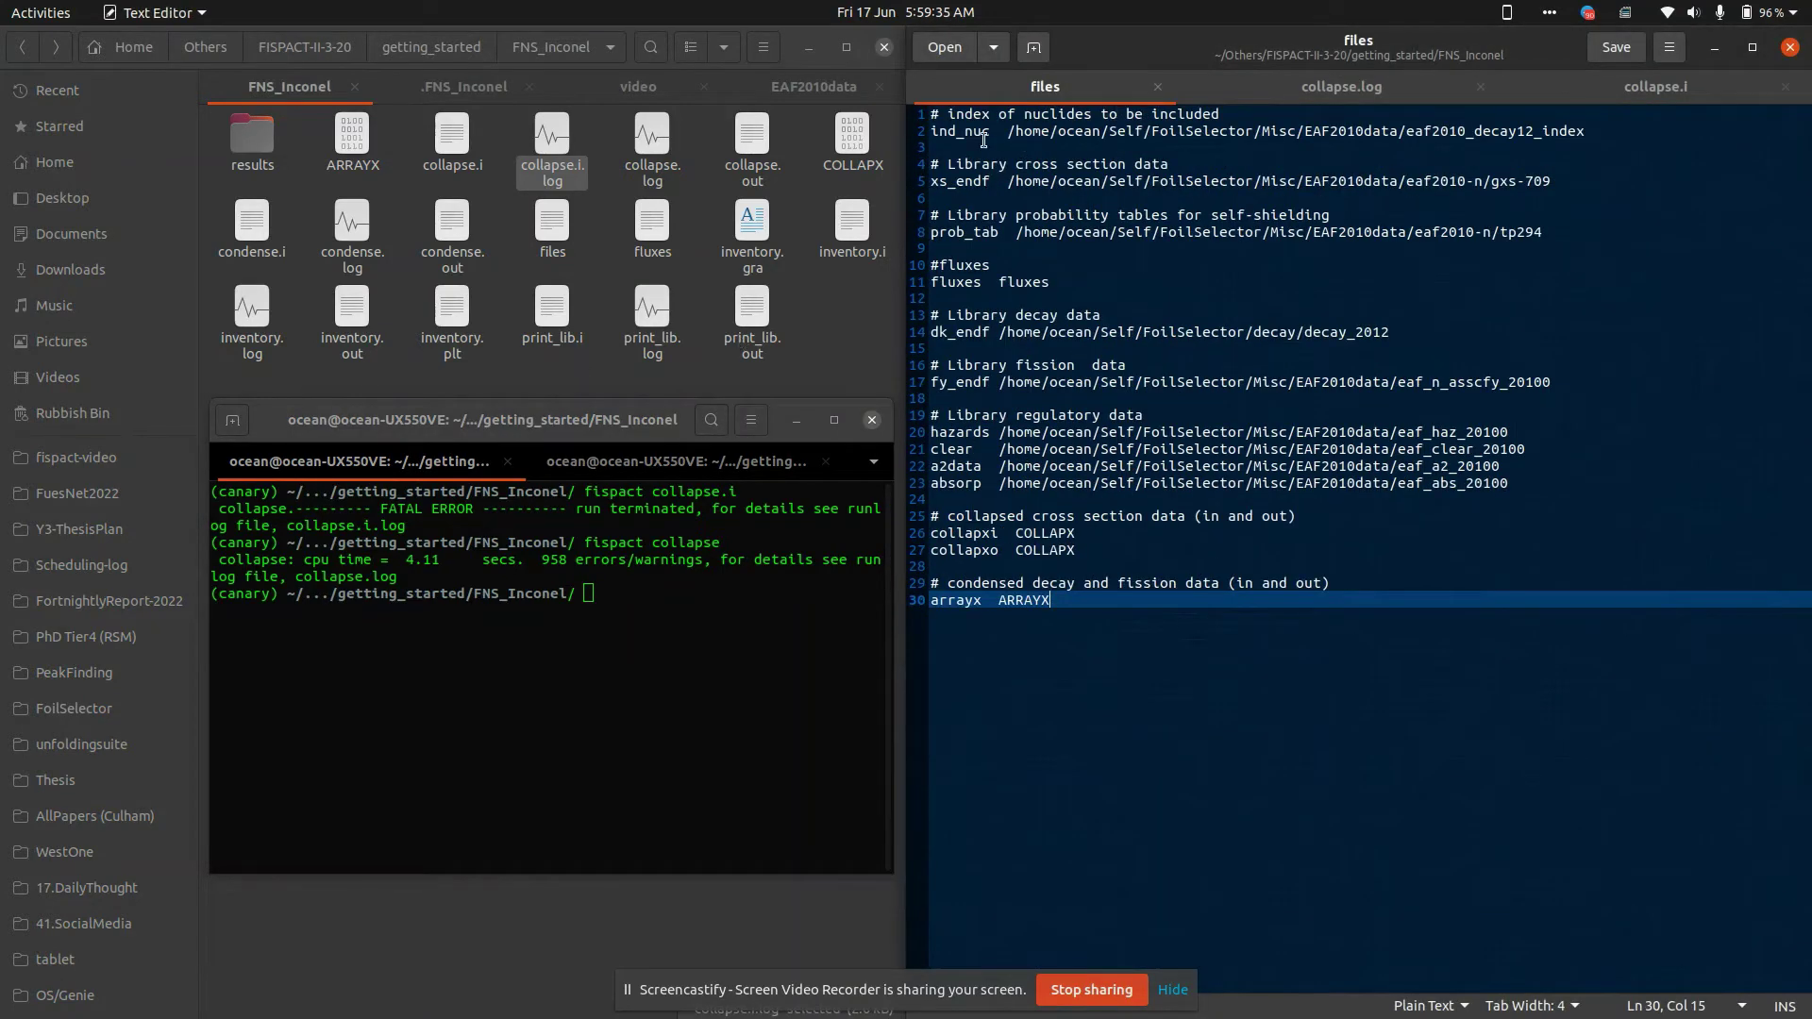
{"action": "left_click", "coordinate": [1001, 130]}
{"action": "key", "text": "Right"}
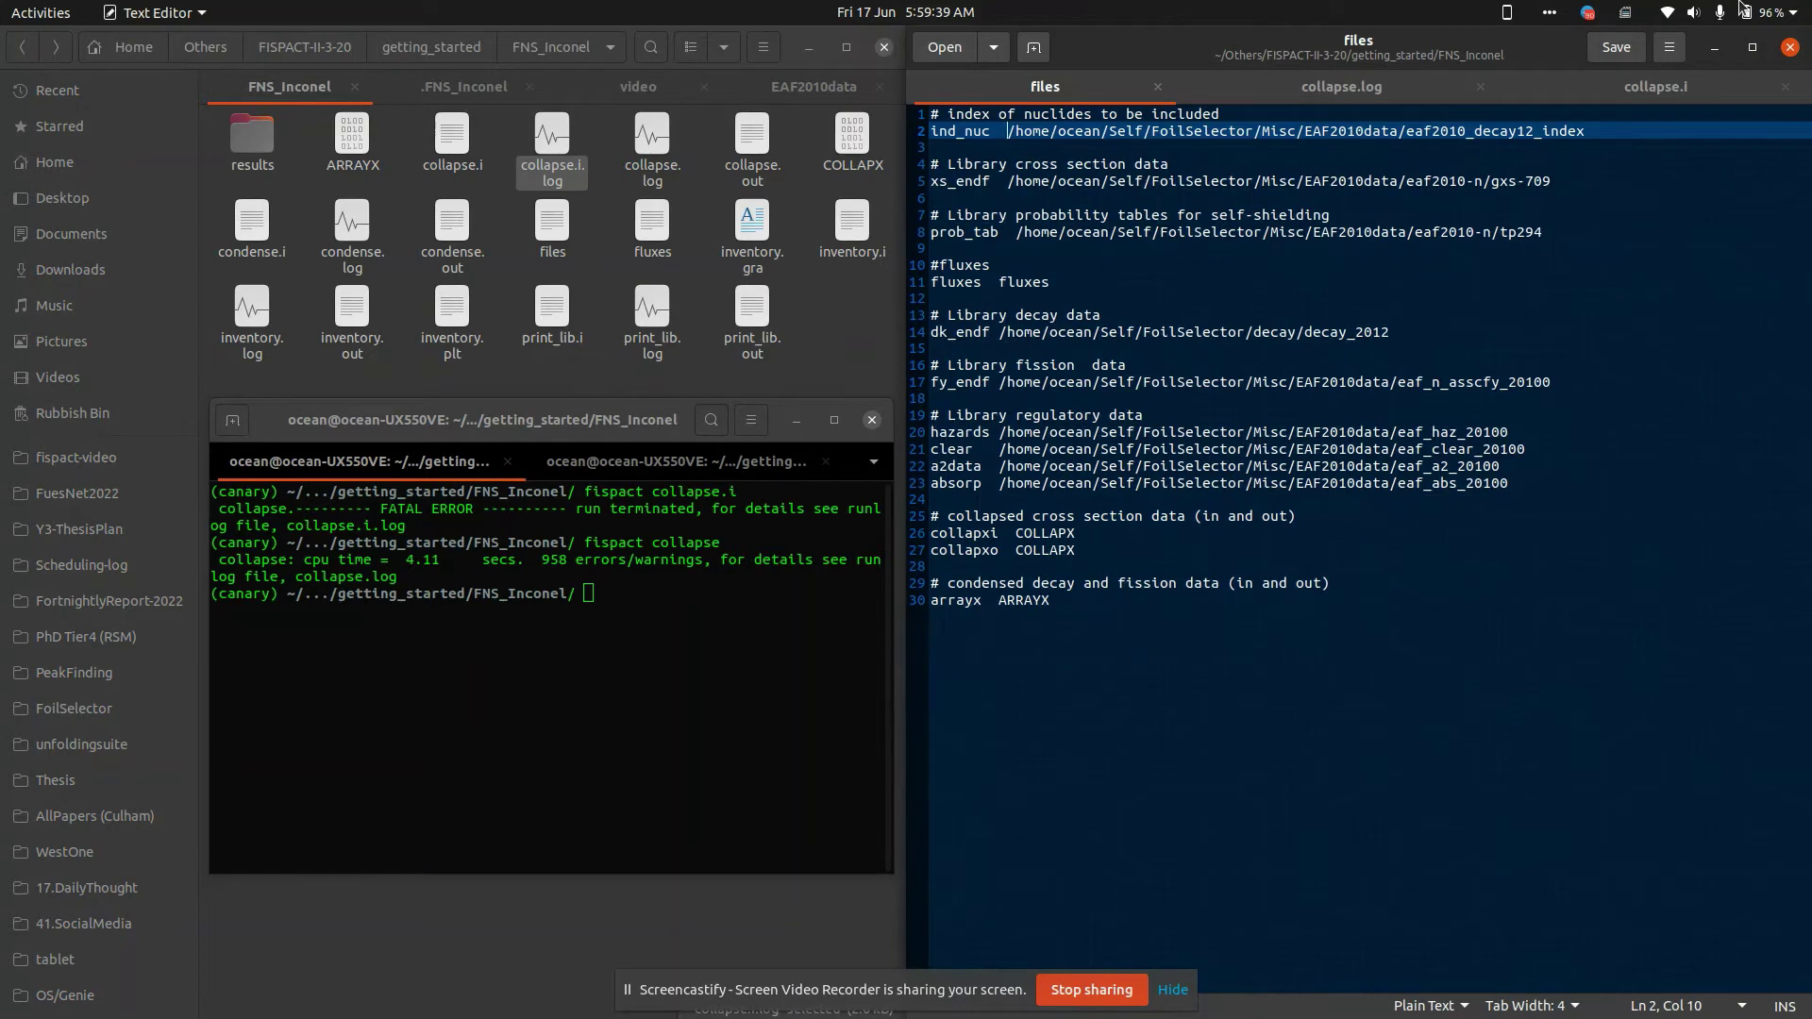
{"action": "key", "text": "ctrl+a"}
{"action": "key", "text": "ctrl+v"}
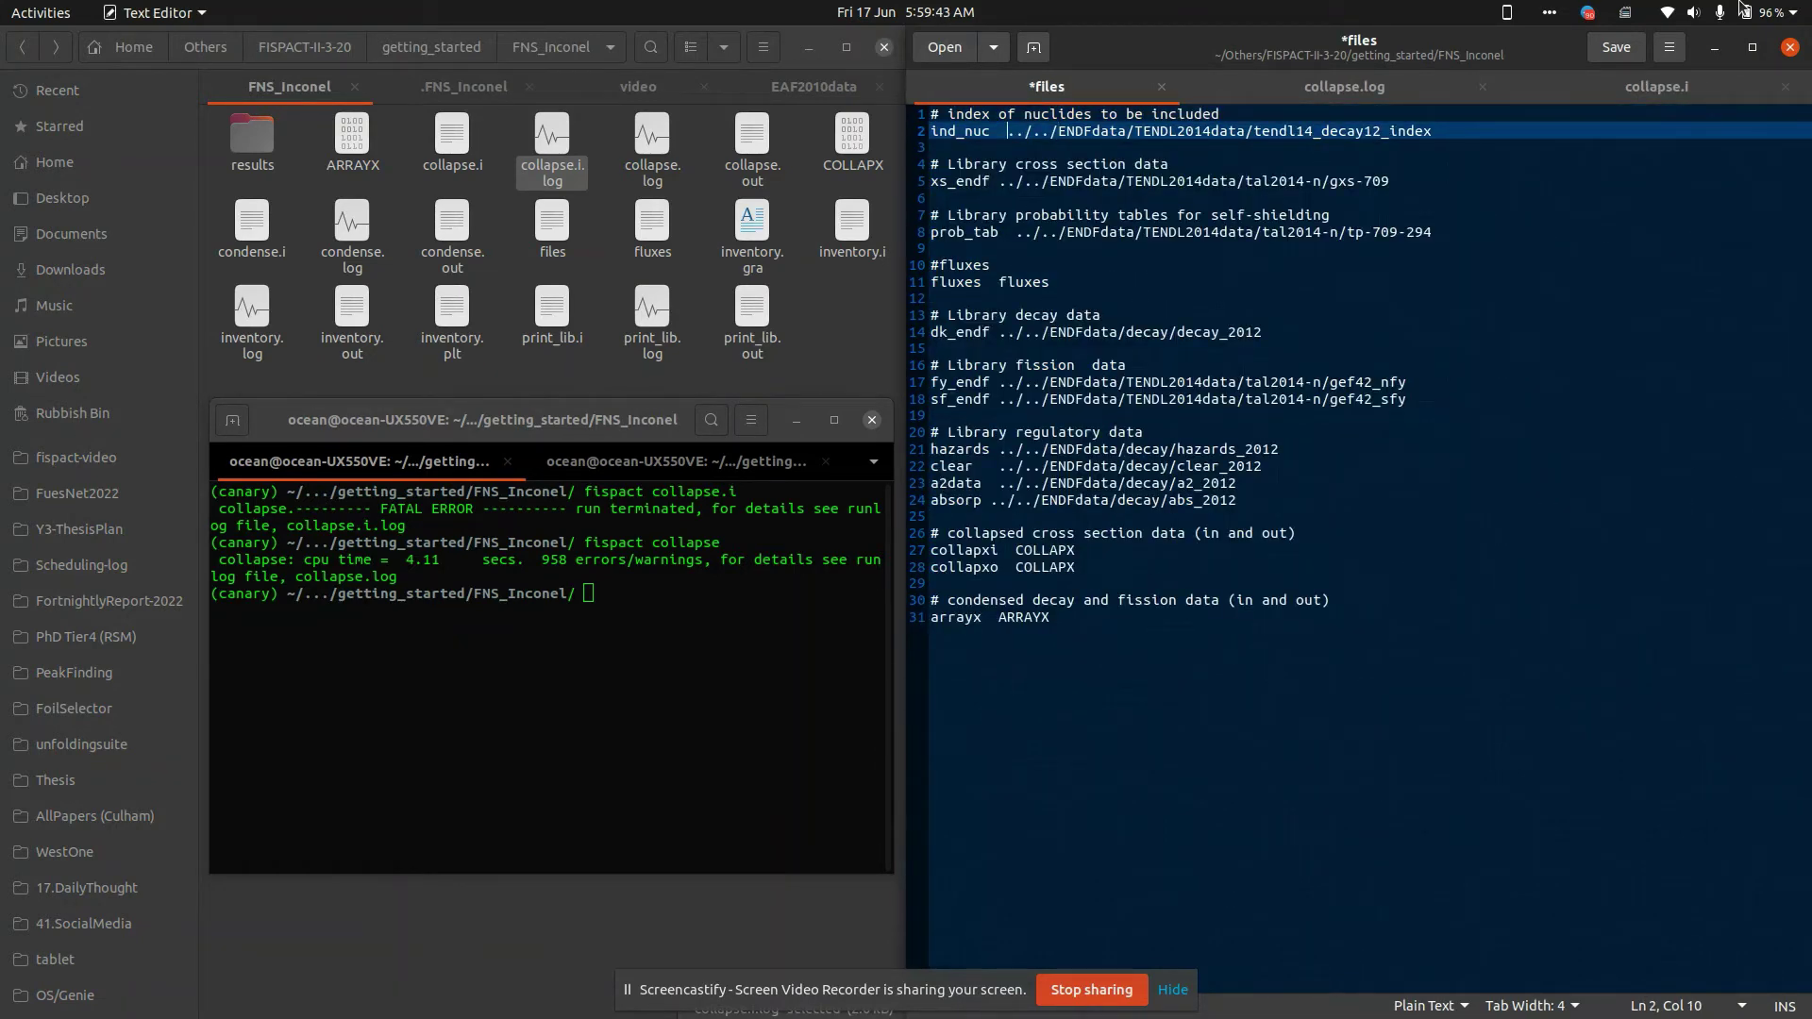
ls the tendl14_decay12_index path in the terminal, finding no such file.
{"action": "key", "text": "shift+End"}
{"action": "key", "text": "ctrl+c"}
{"action": "key", "text": "alt+Tab"}
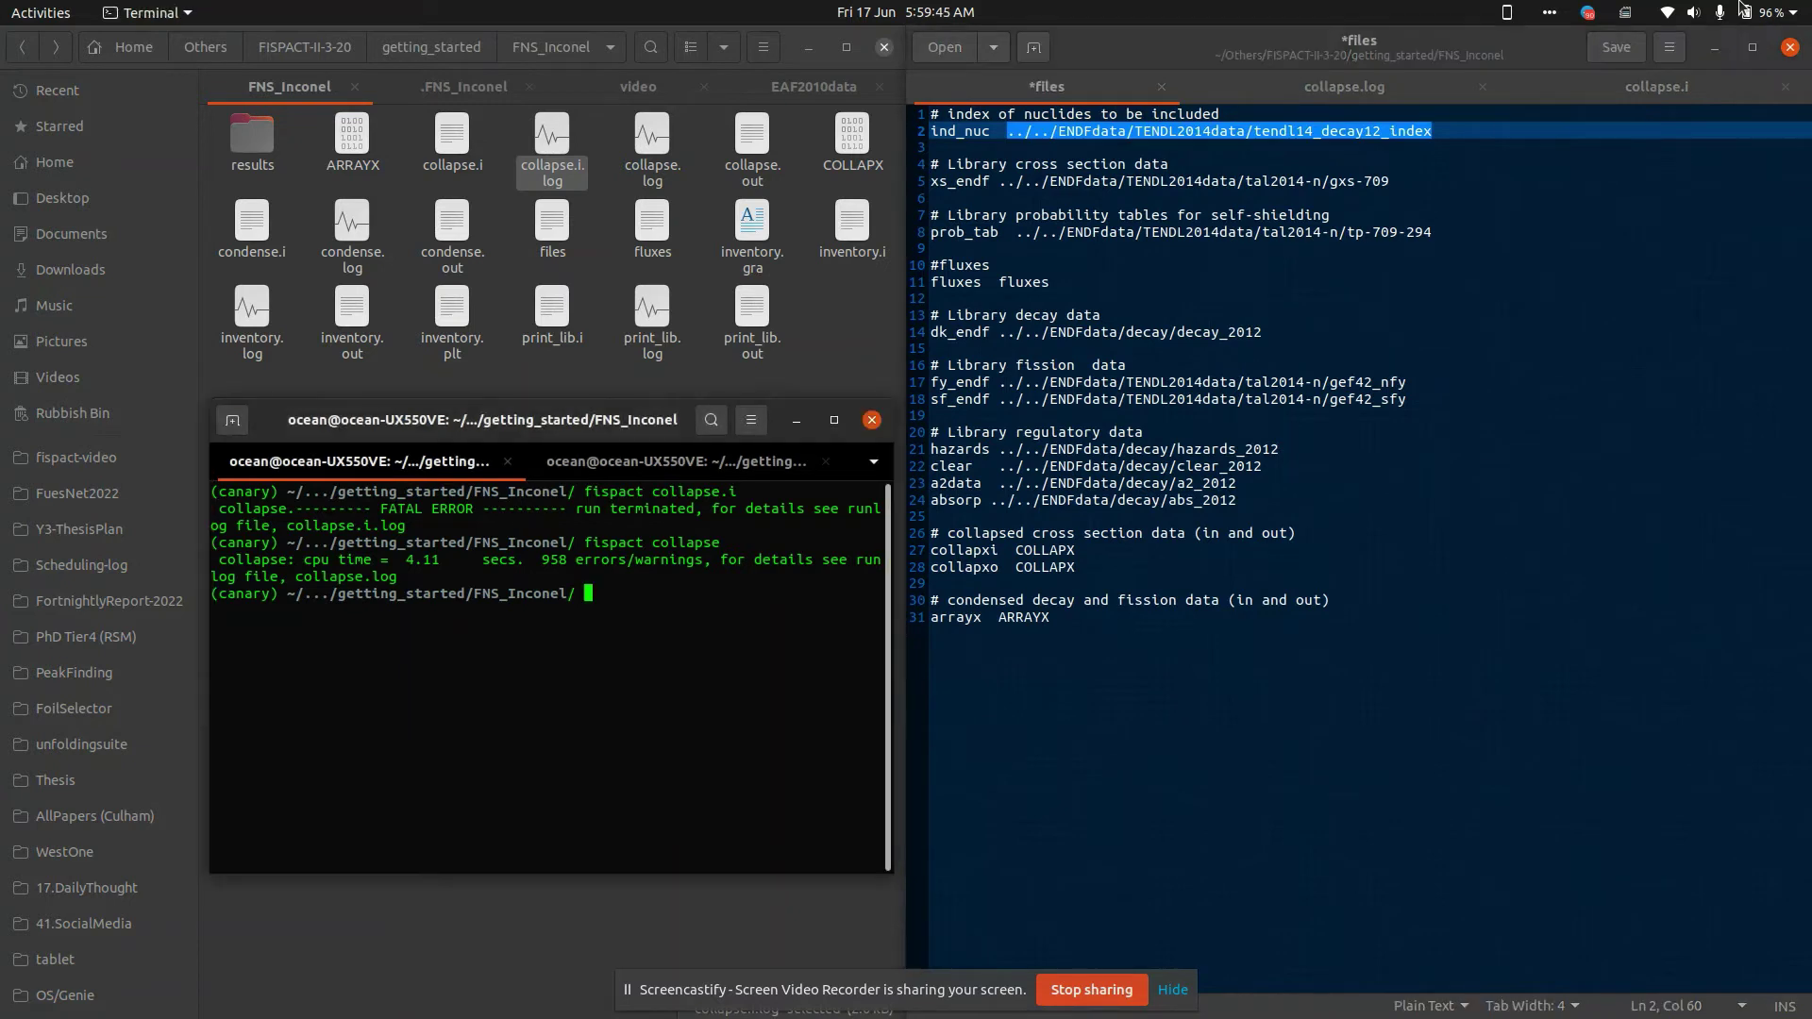
{"action": "type", "text": "ls"}
{"action": "key", "text": "ctrl+shift+v"}
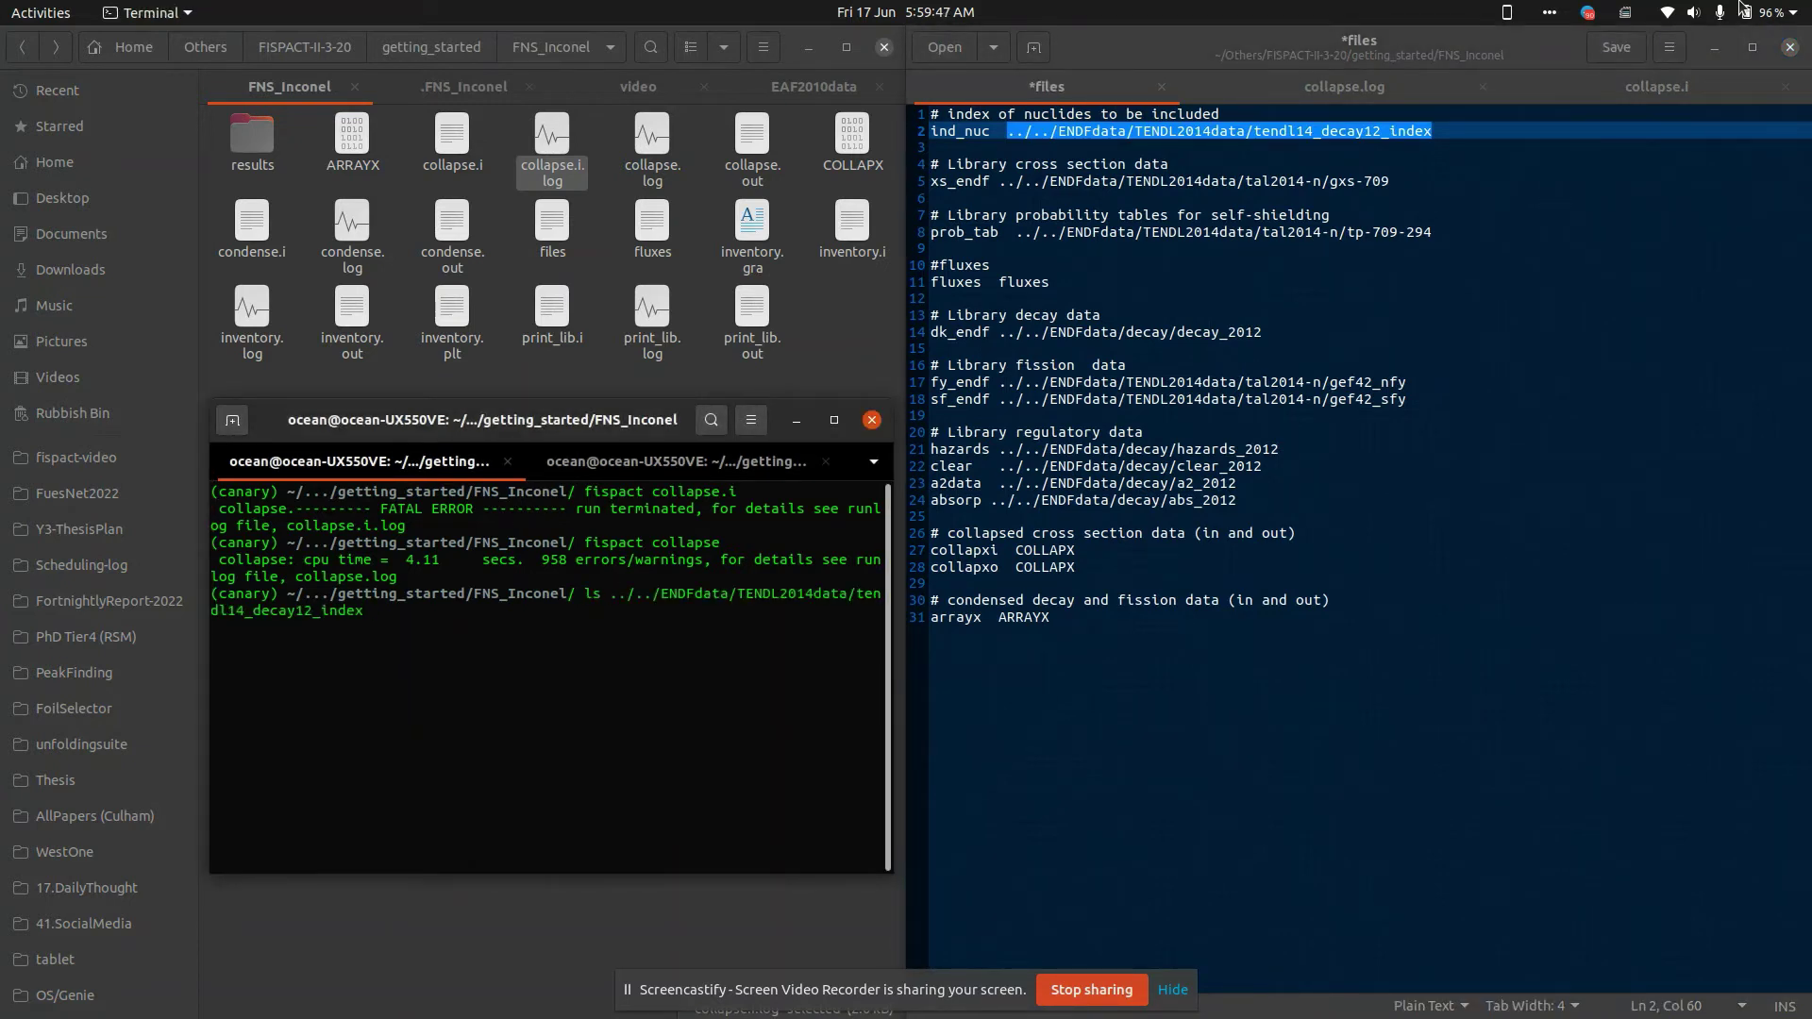
{"action": "key", "text": "Return"}
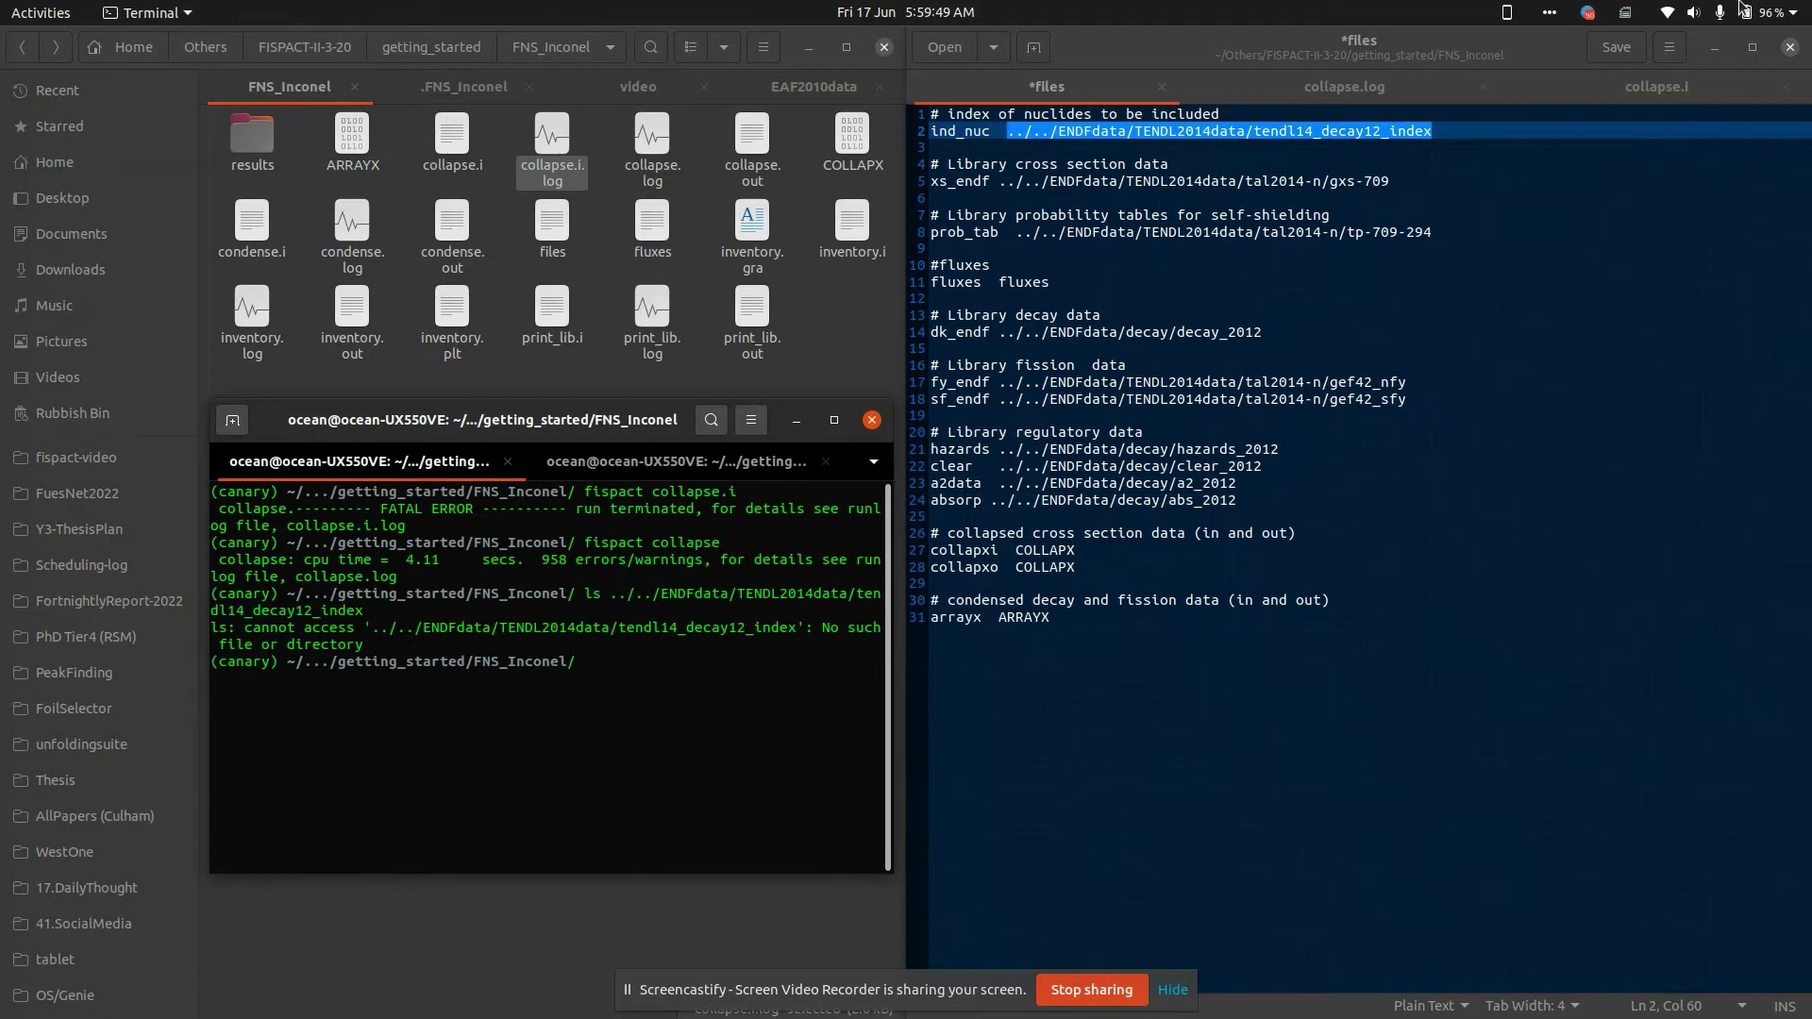
Save files with the TENDL2014 paths and rerun fispact collapse, ending in a fatal error.
{"action": "key", "text": "alt+Tab"}
{"action": "key", "text": "ctrl+s"}
{"action": "key", "text": "alt+Tab"}
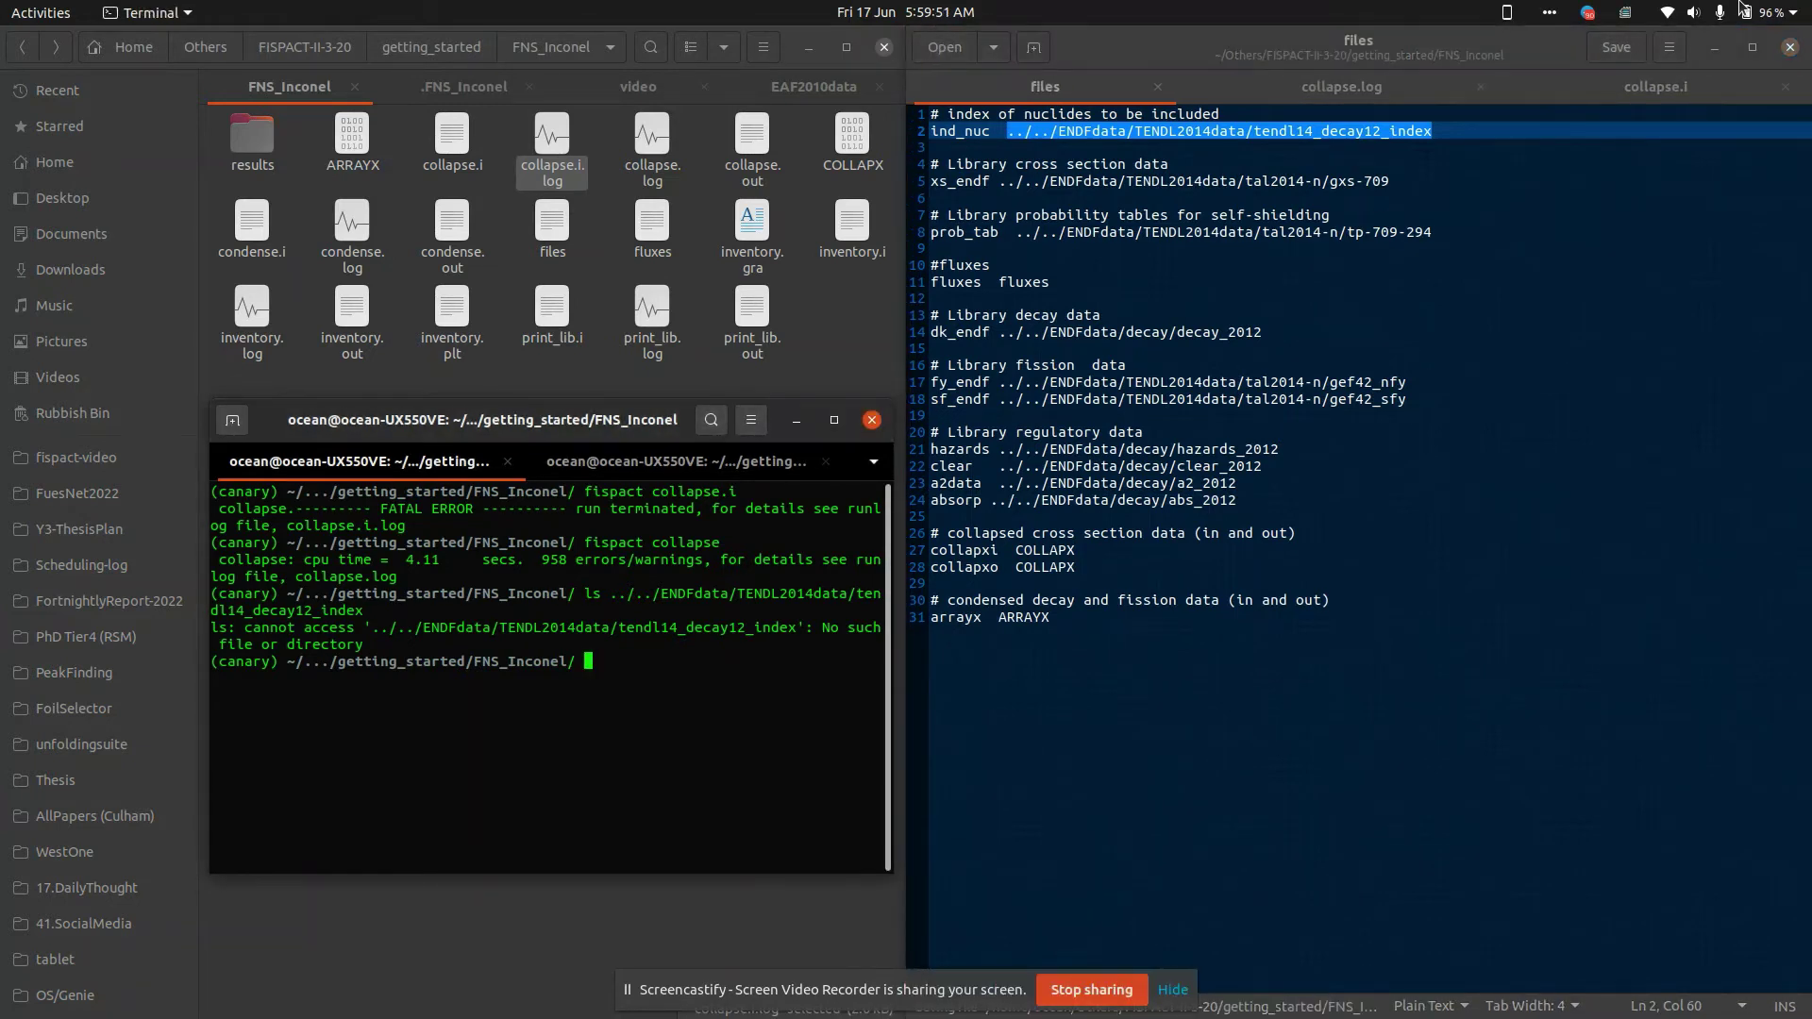
{"action": "type", "text": "fispact"}
{"action": "key", "text": "Up"}
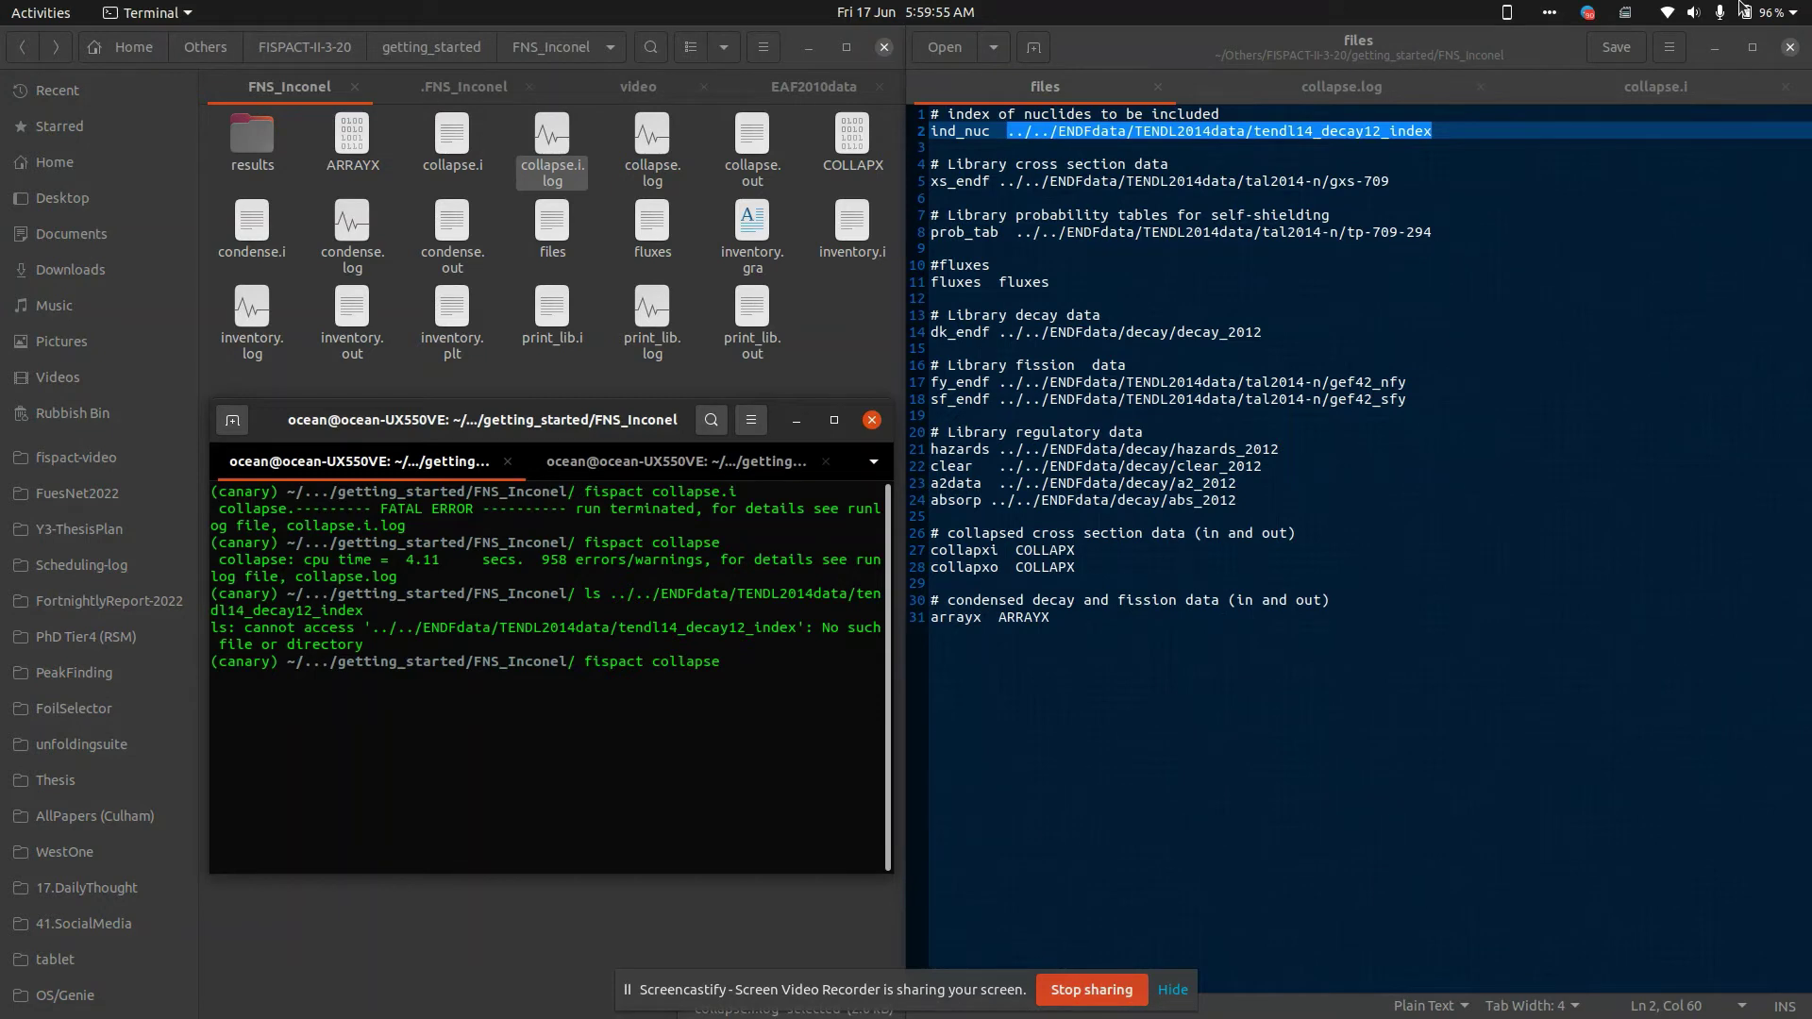
{"action": "key", "text": "Return"}
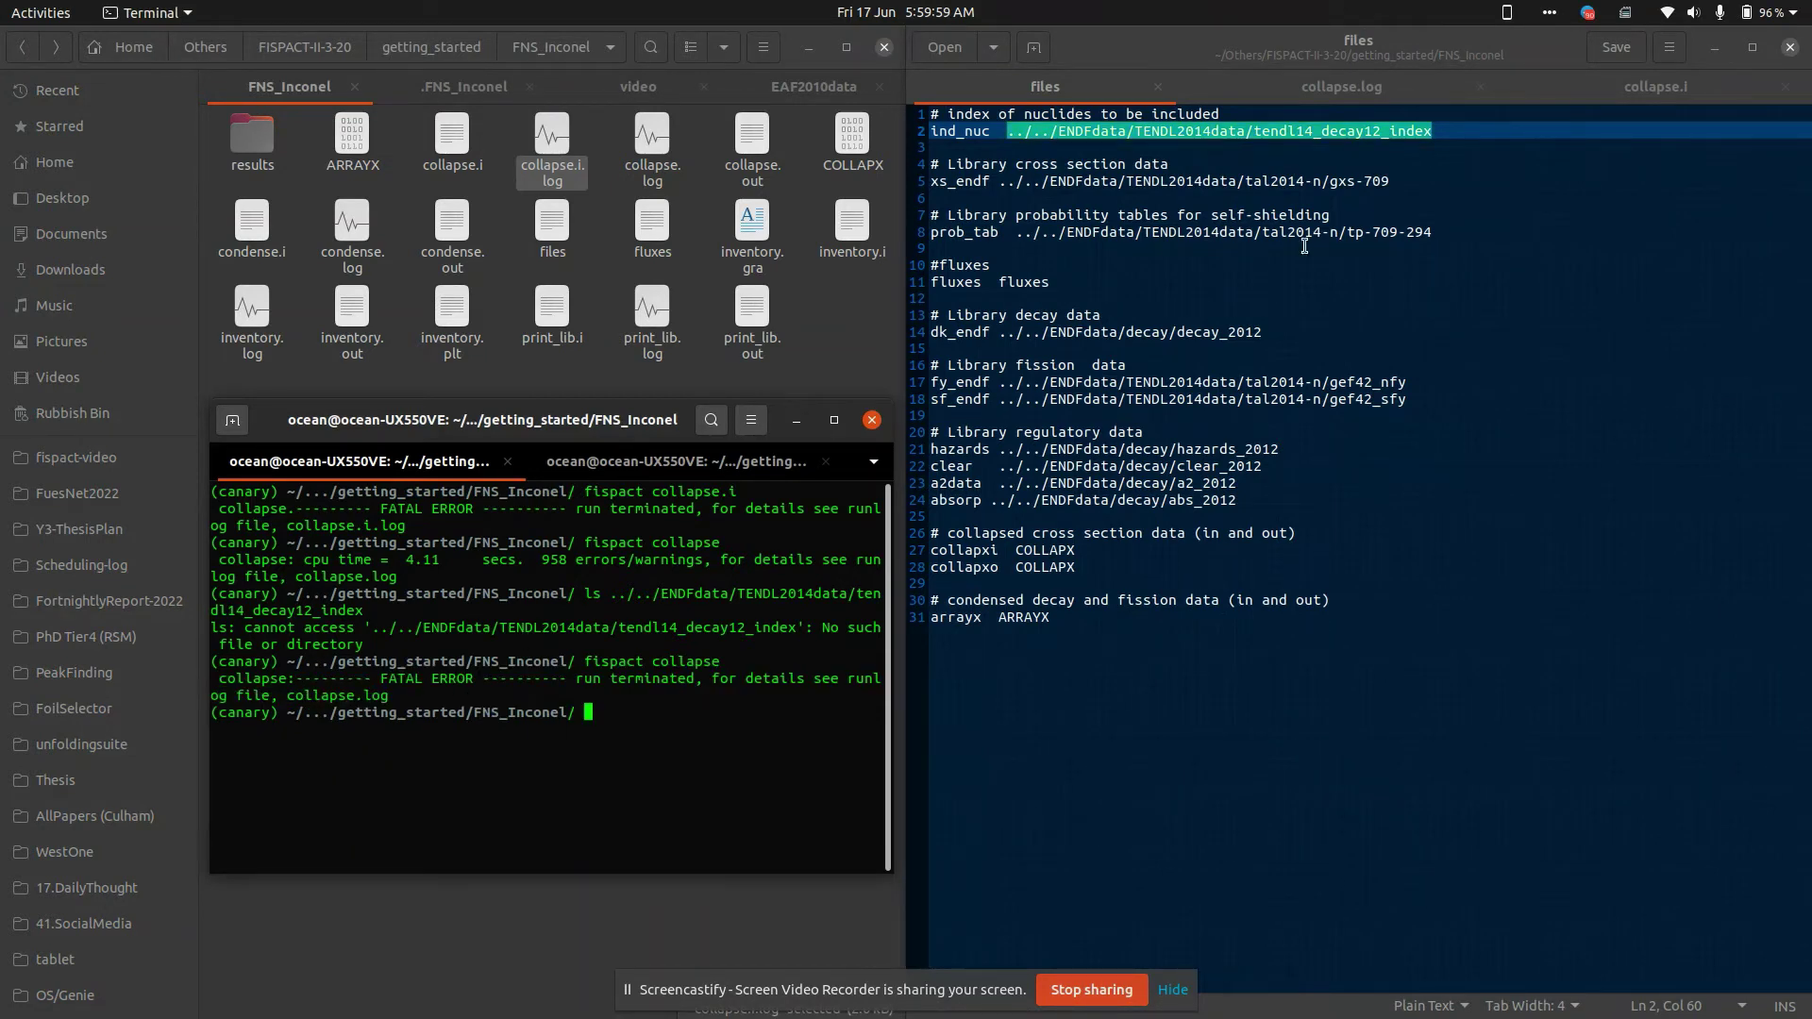
{"action": "left_click", "coordinate": [1338, 217]}
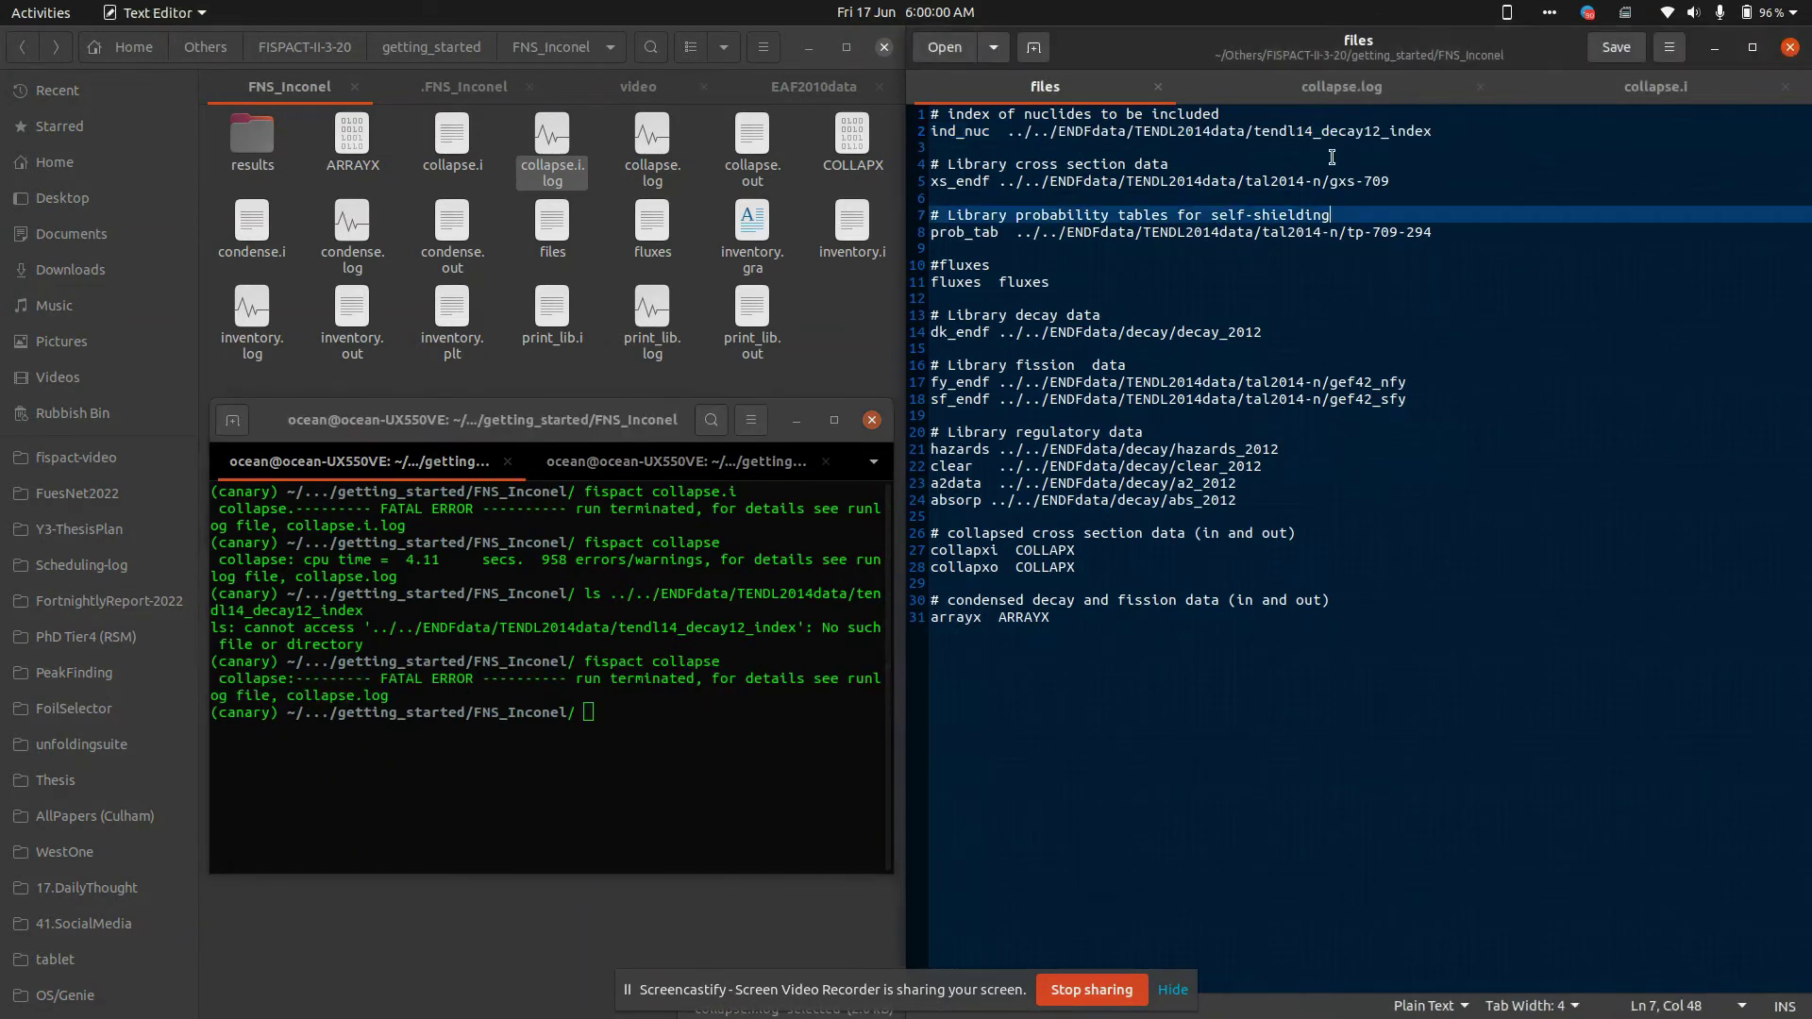
Delete collapse.i.log, load collapse.log and select its cannot-open-old-file fatal error.
{"action": "left_click", "coordinate": [538, 181]}
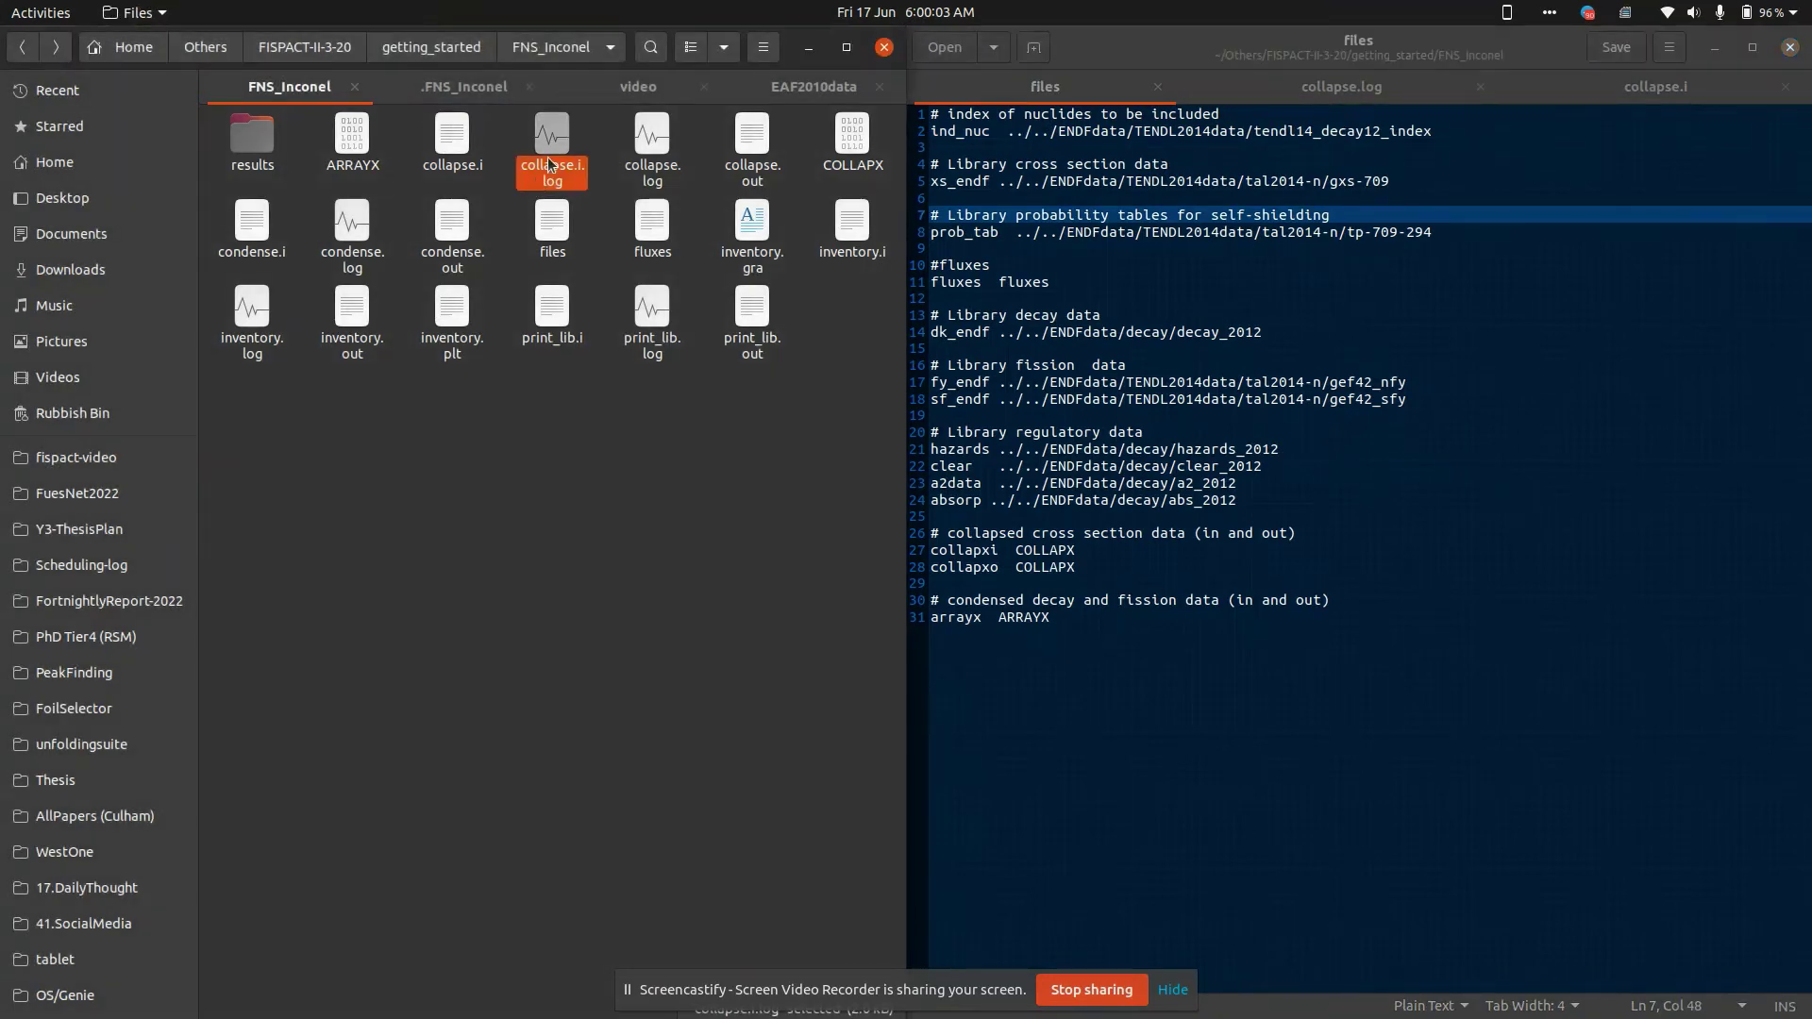
{"action": "key", "text": "Delete"}
{"action": "double_click", "coordinate": [549, 168]}
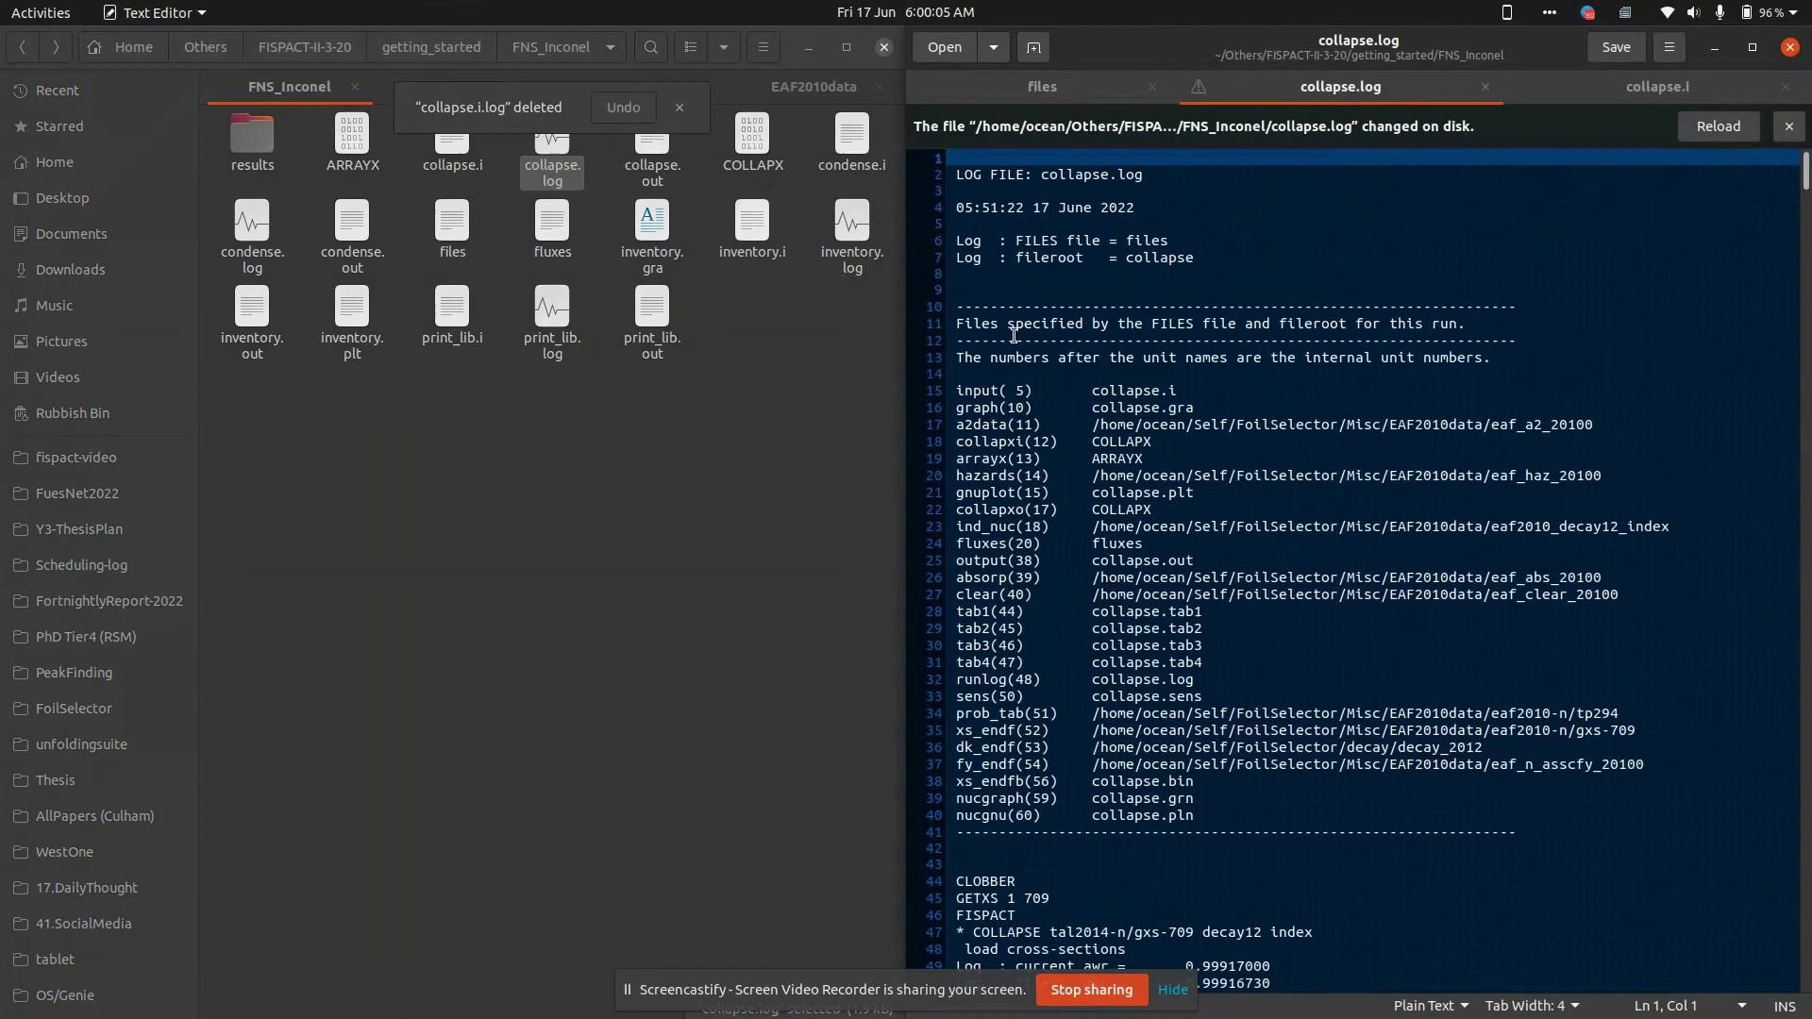
{"action": "left_click", "coordinate": [1719, 125]}
{"action": "scroll", "coordinate": [1544, 496], "scroll_direction": "down", "scroll_amount": 3}
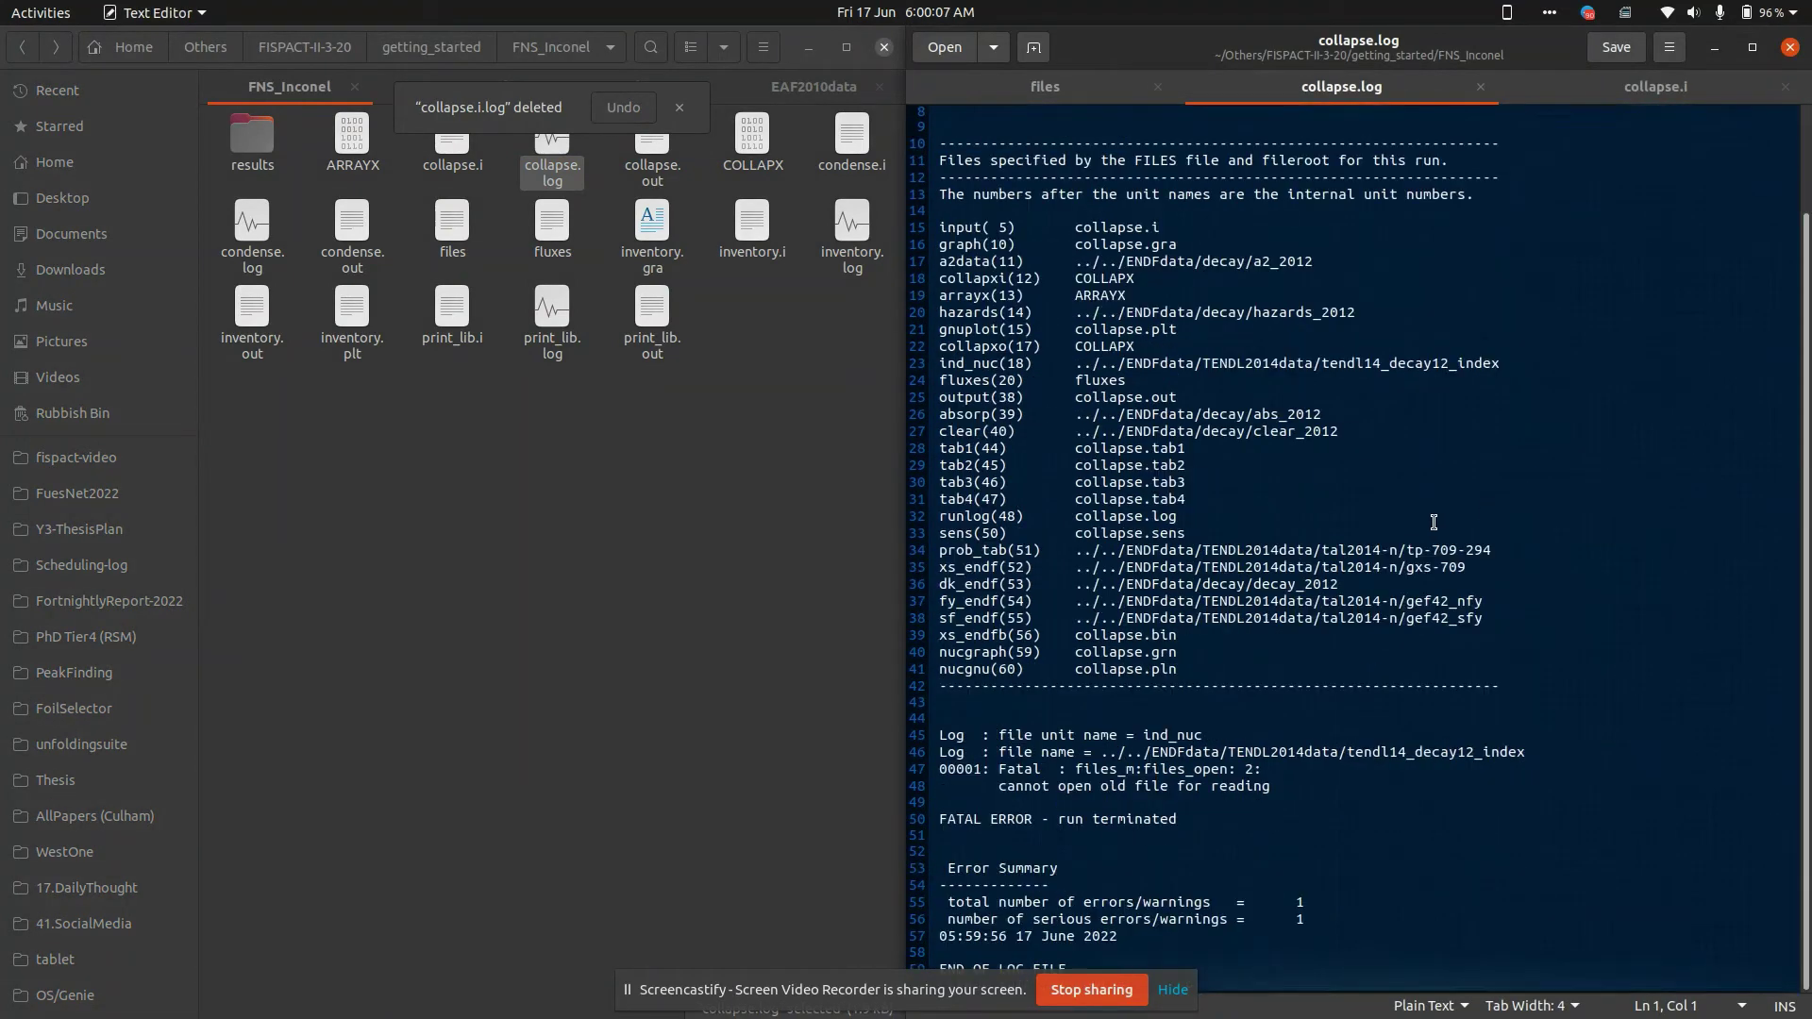
{"action": "left_click", "coordinate": [1163, 794]}
{"action": "key", "text": "Home"}
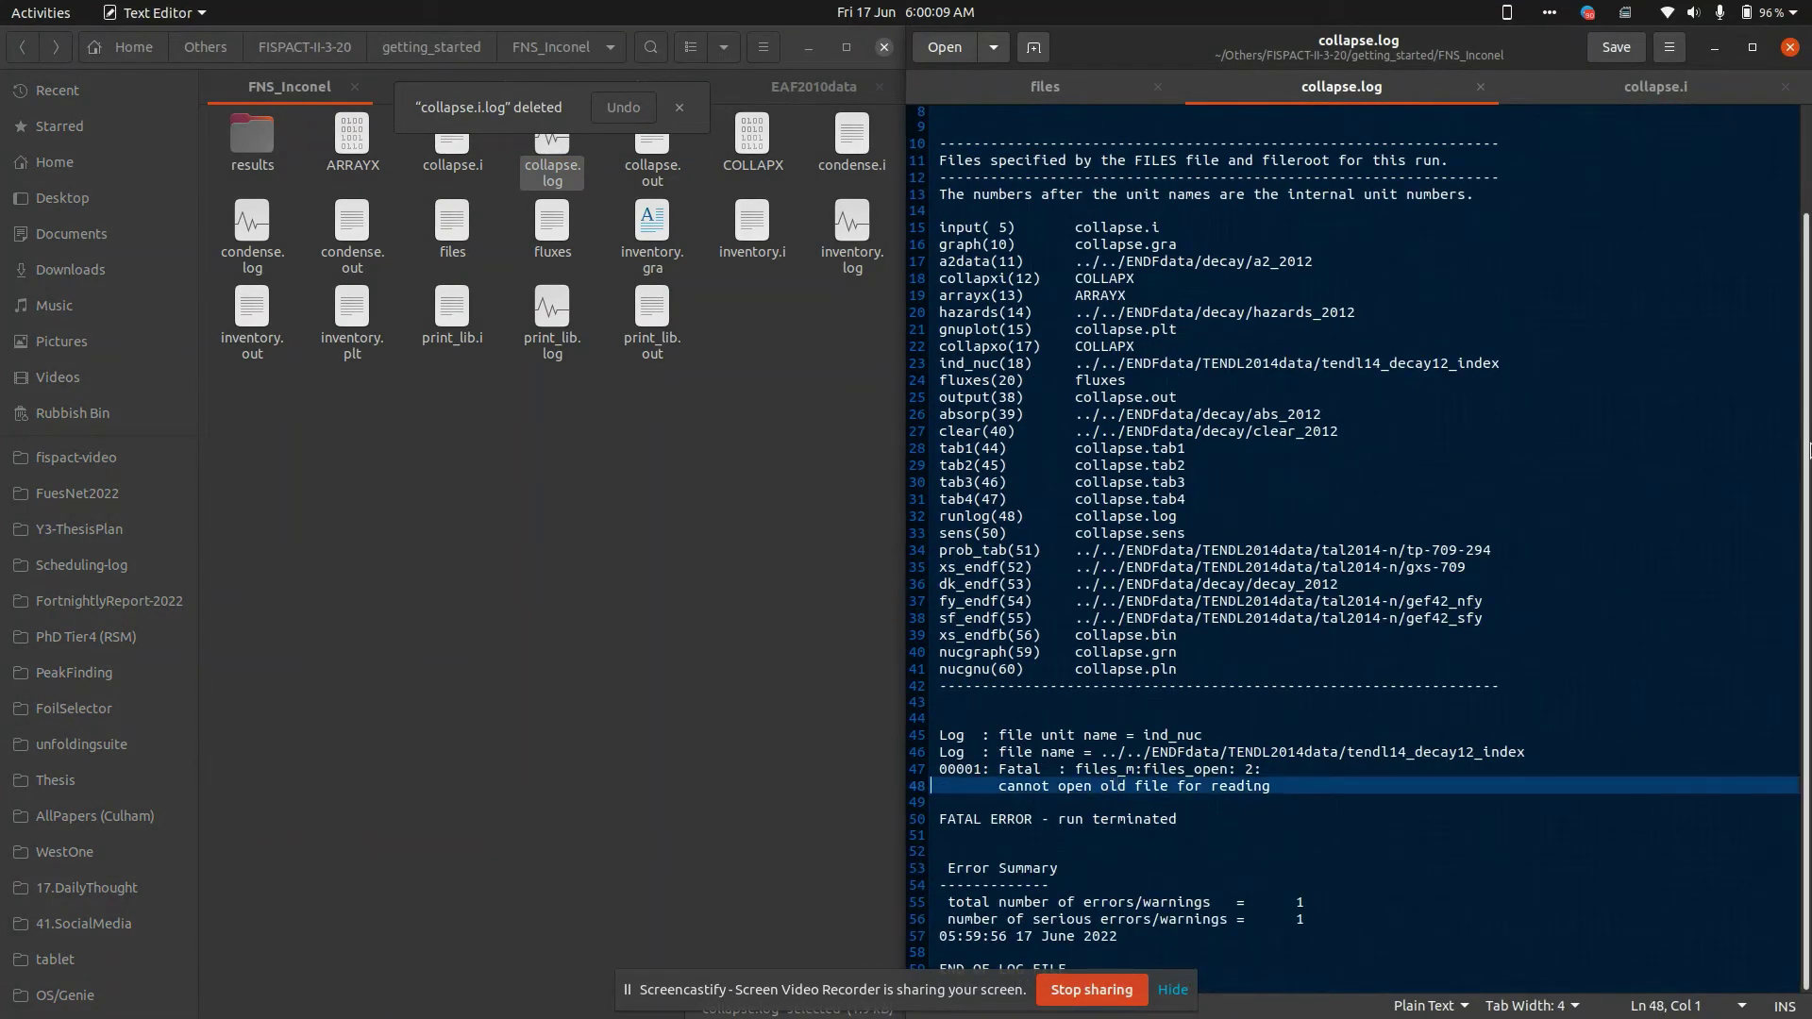
{"action": "key", "text": "shift+End"}
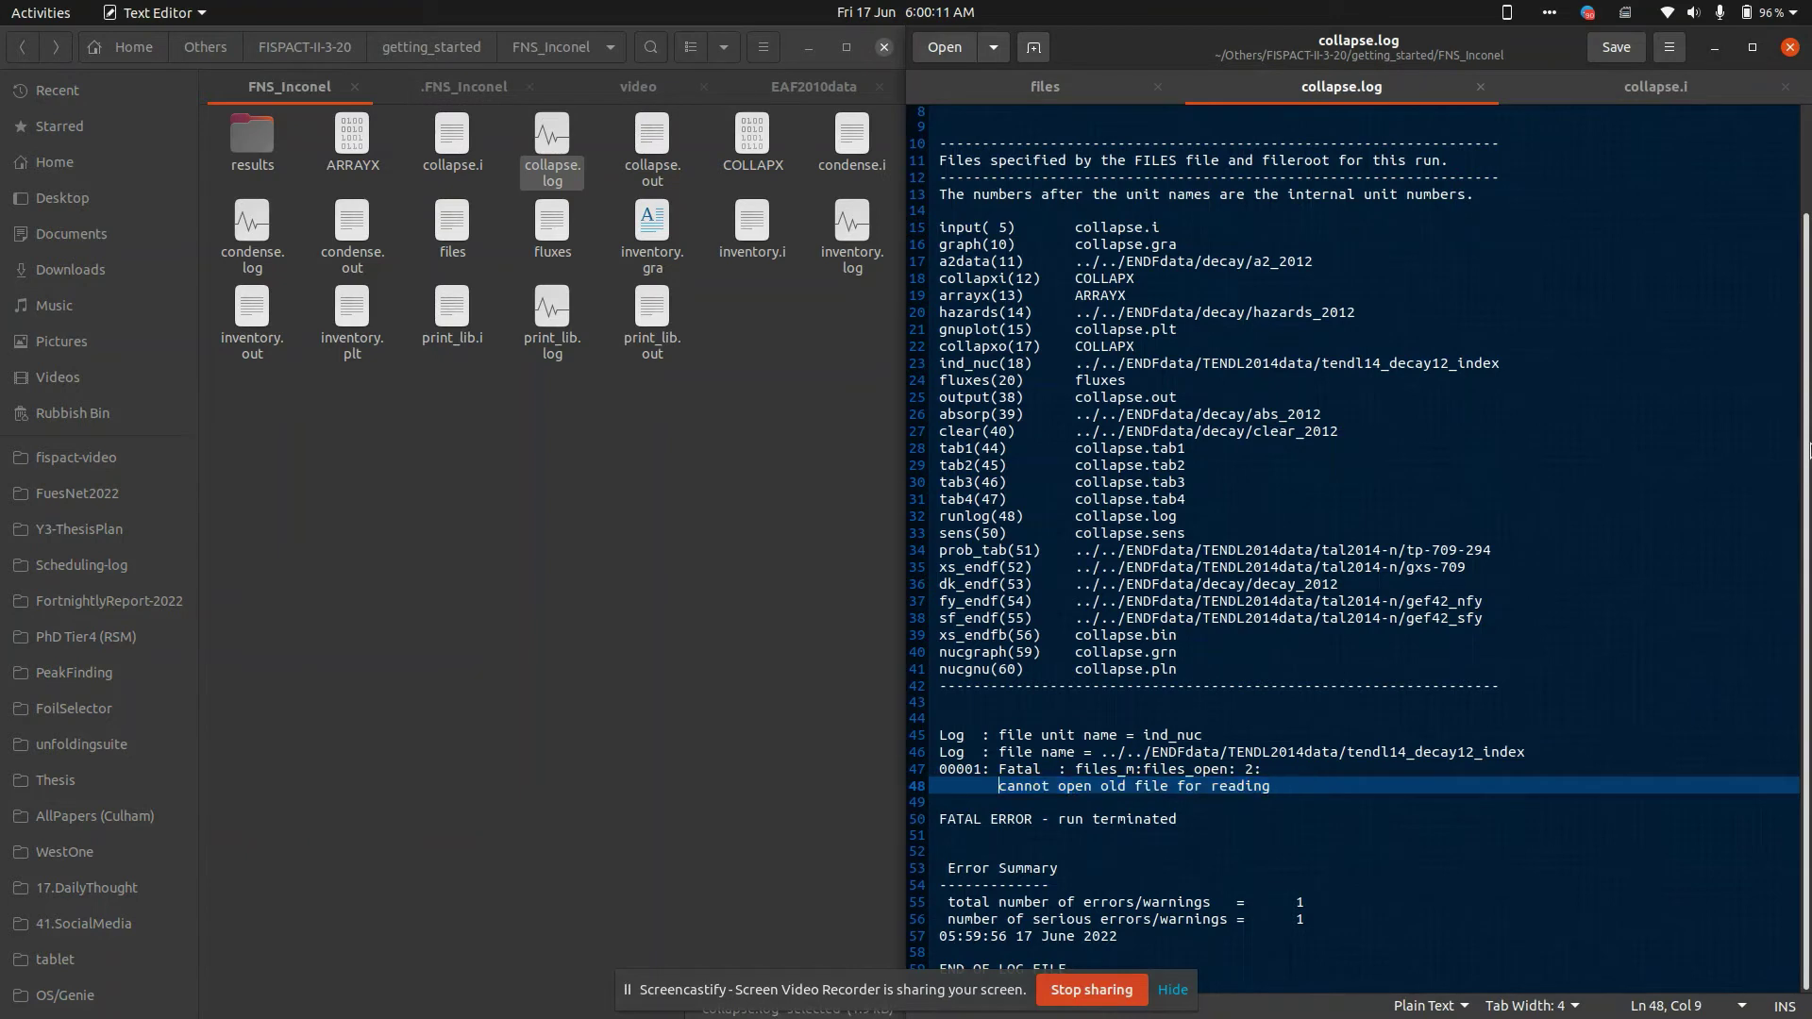
Select the missing index name and the list of library path lines in the log.
{"action": "key", "text": "Up"}
{"action": "key", "text": "Up"}
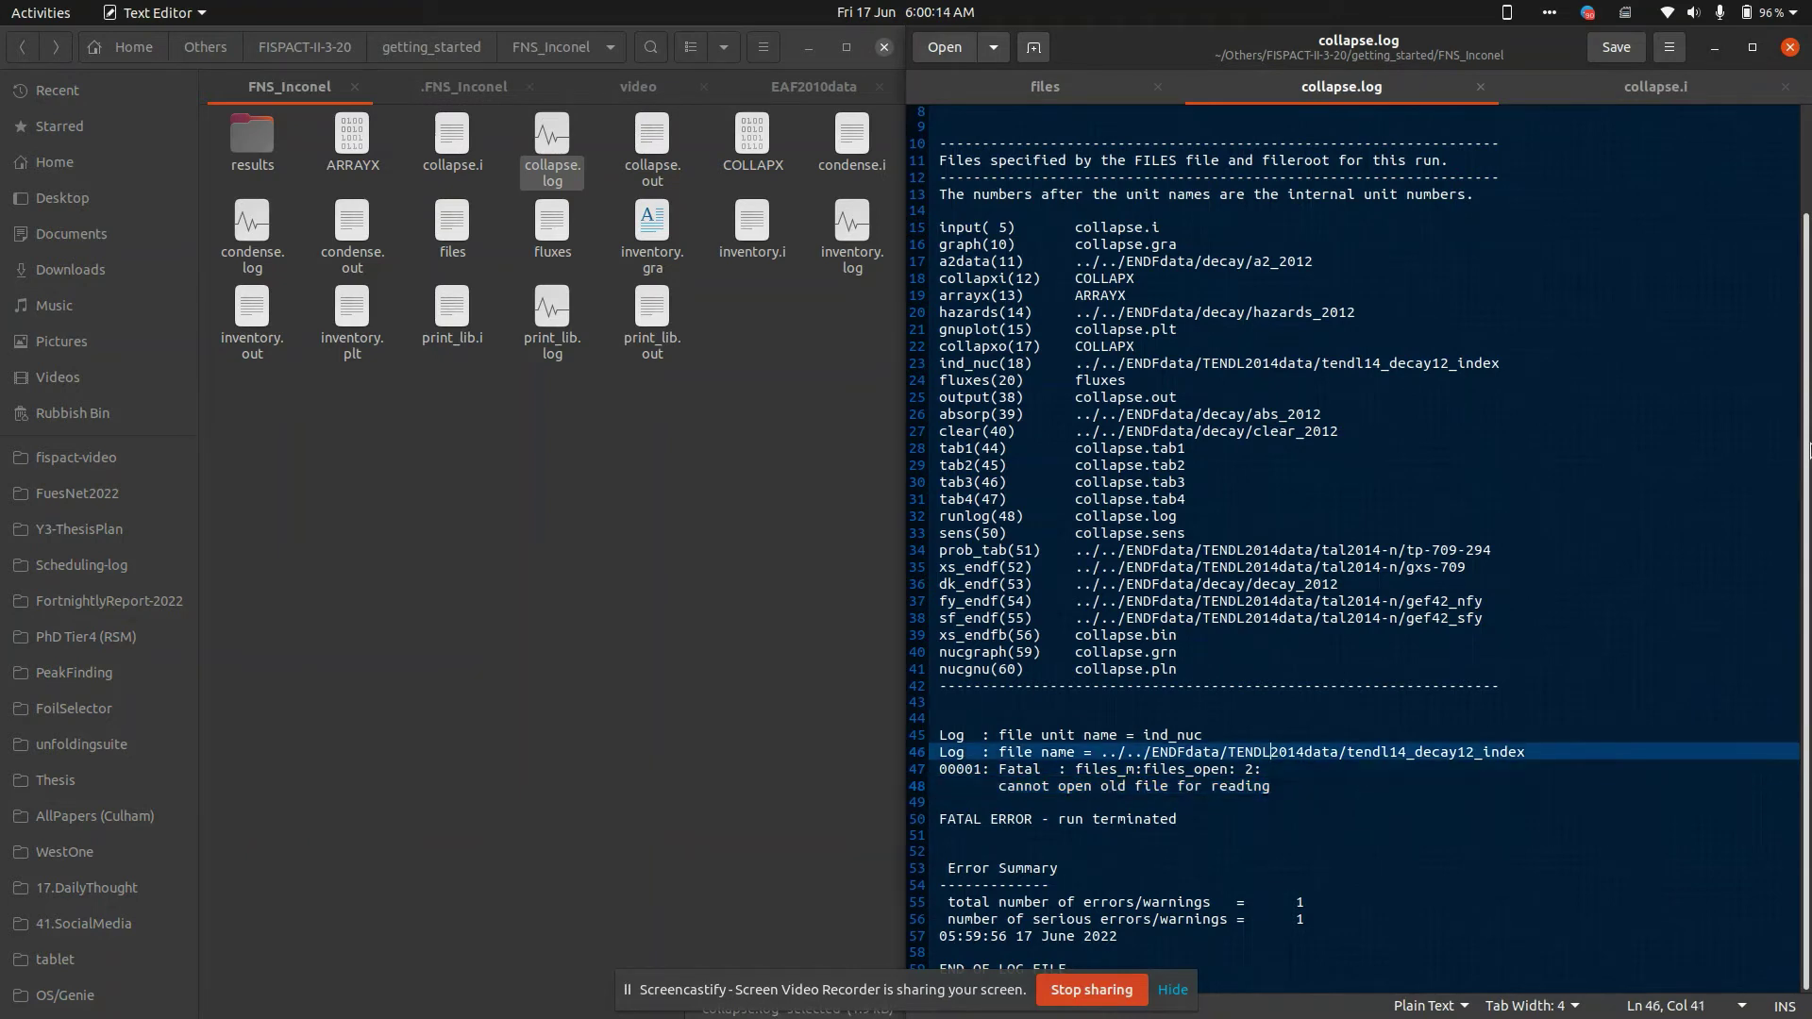
{"action": "key", "text": "Up"}
{"action": "key", "text": "Up"}
{"action": "key", "text": "Up"}
{"action": "key", "text": "Up"}
{"action": "key", "text": "Down"}
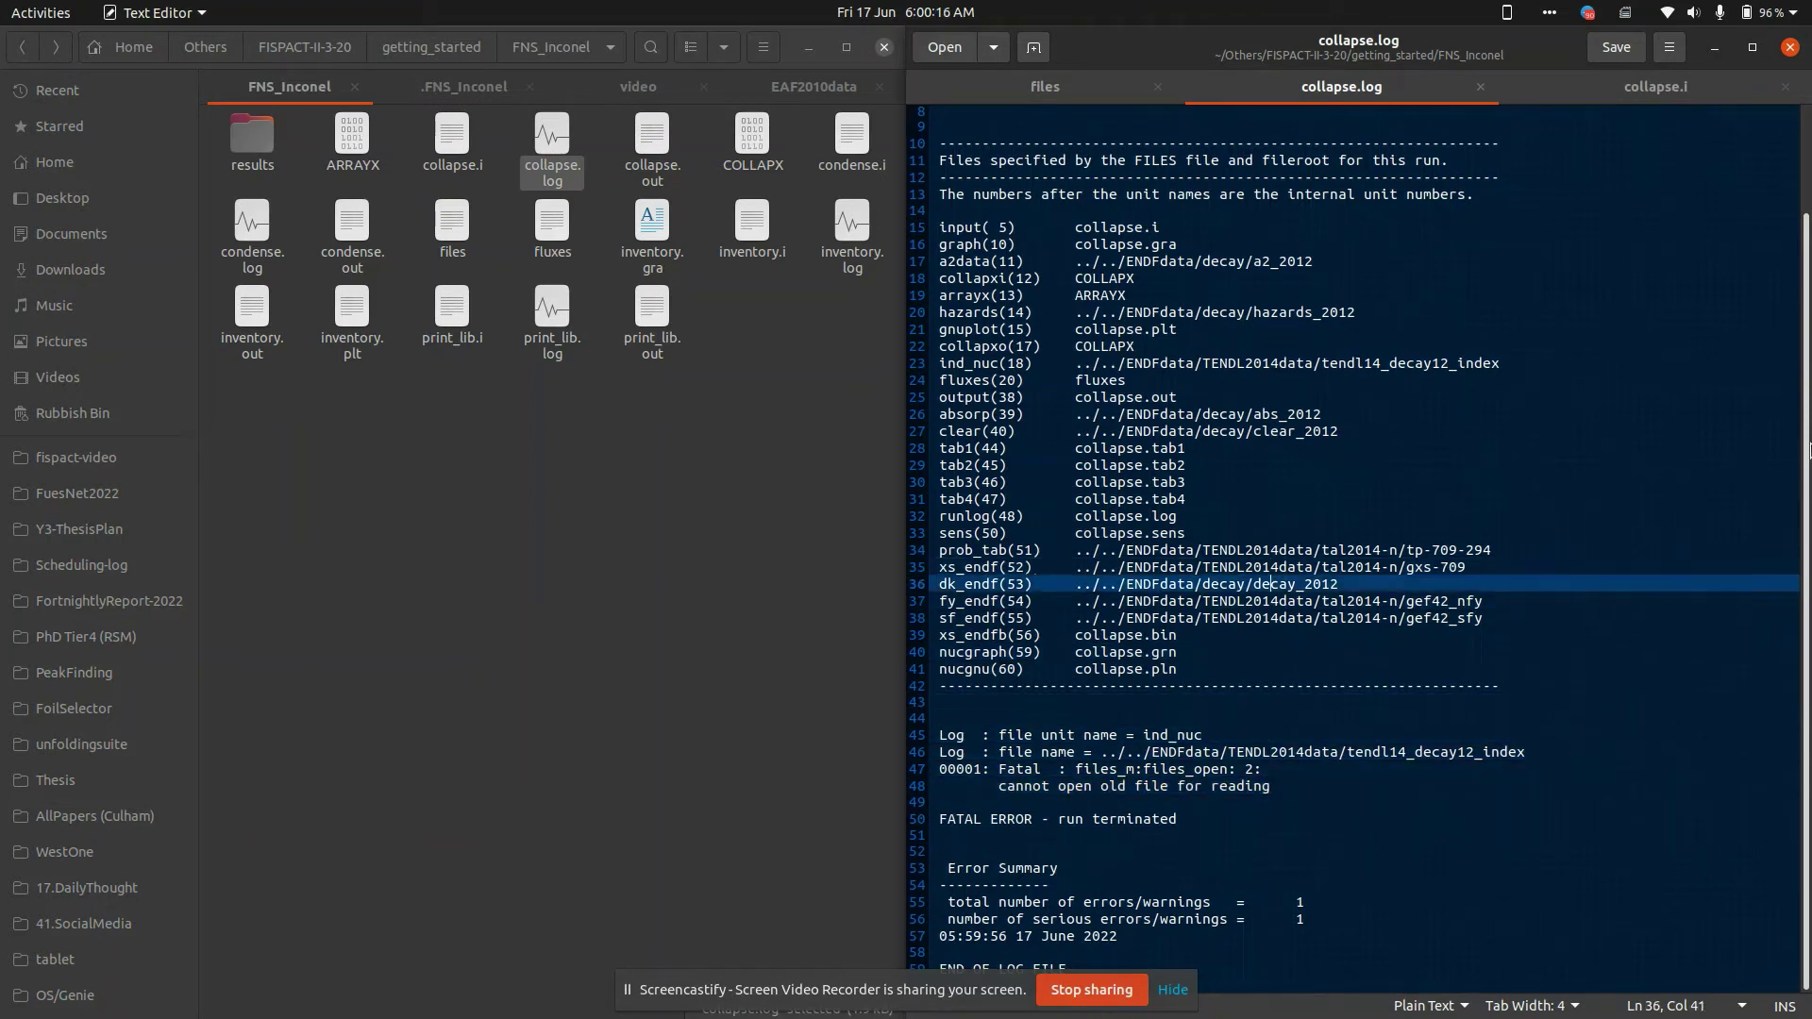
{"action": "key", "text": "Down"}
{"action": "key", "text": "Down"}
{"action": "key", "text": "End"}
{"action": "key", "text": "shift+Up"}
{"action": "key", "text": "shift+Up"}
{"action": "key", "text": "shift+Home"}
{"action": "key", "text": "shift+Up"}
{"action": "key", "text": "shift+Up"}
{"action": "key", "text": "shift+Up"}
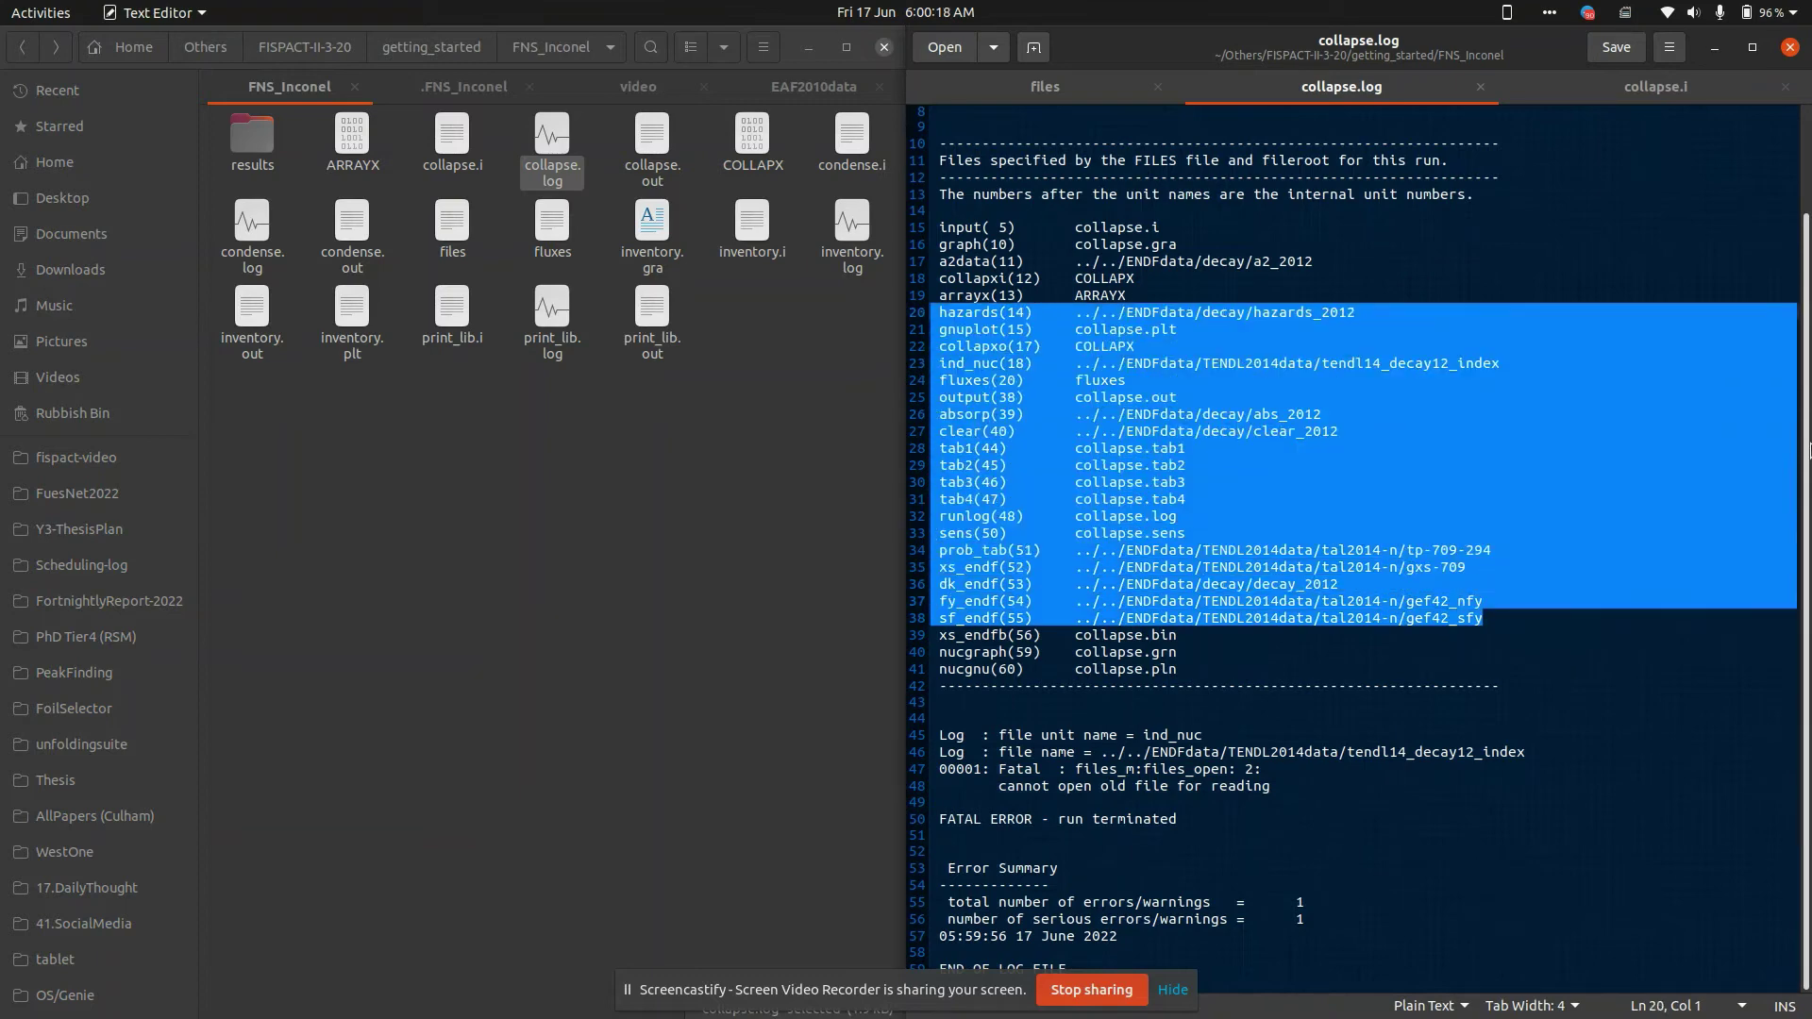
{"action": "key", "text": "shift+Up"}
{"action": "key", "text": "shift+Up"}
{"action": "key", "text": "shift+Up"}
{"action": "key", "text": "shift+Down"}
{"action": "key", "text": "shift+Down"}
{"action": "key", "text": "shift+Down"}
{"action": "key", "text": "shift+Up"}
{"action": "key", "text": "alt+Tab"}
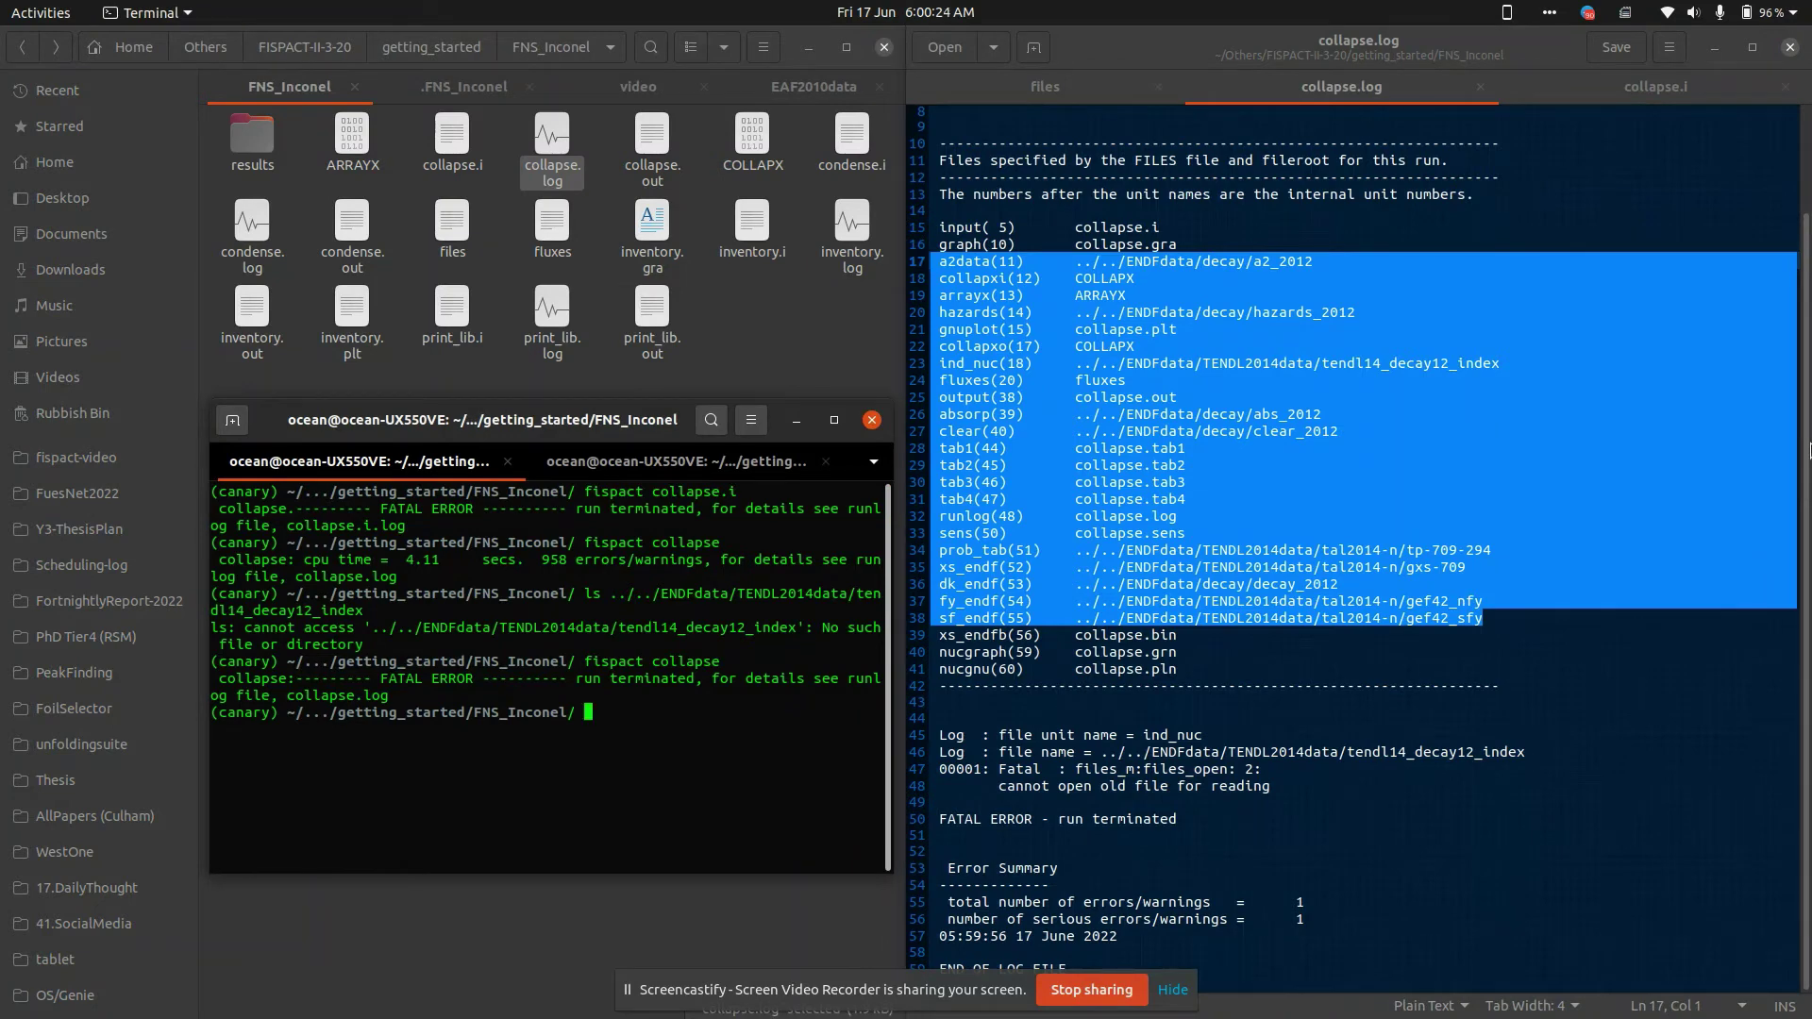
Swap files back to the absolute EAF2010data paths and copy the index path.
{"action": "key", "text": "alt+Tab"}
{"action": "key", "text": "Left"}
{"action": "key", "text": "ctrl+Page_Up"}
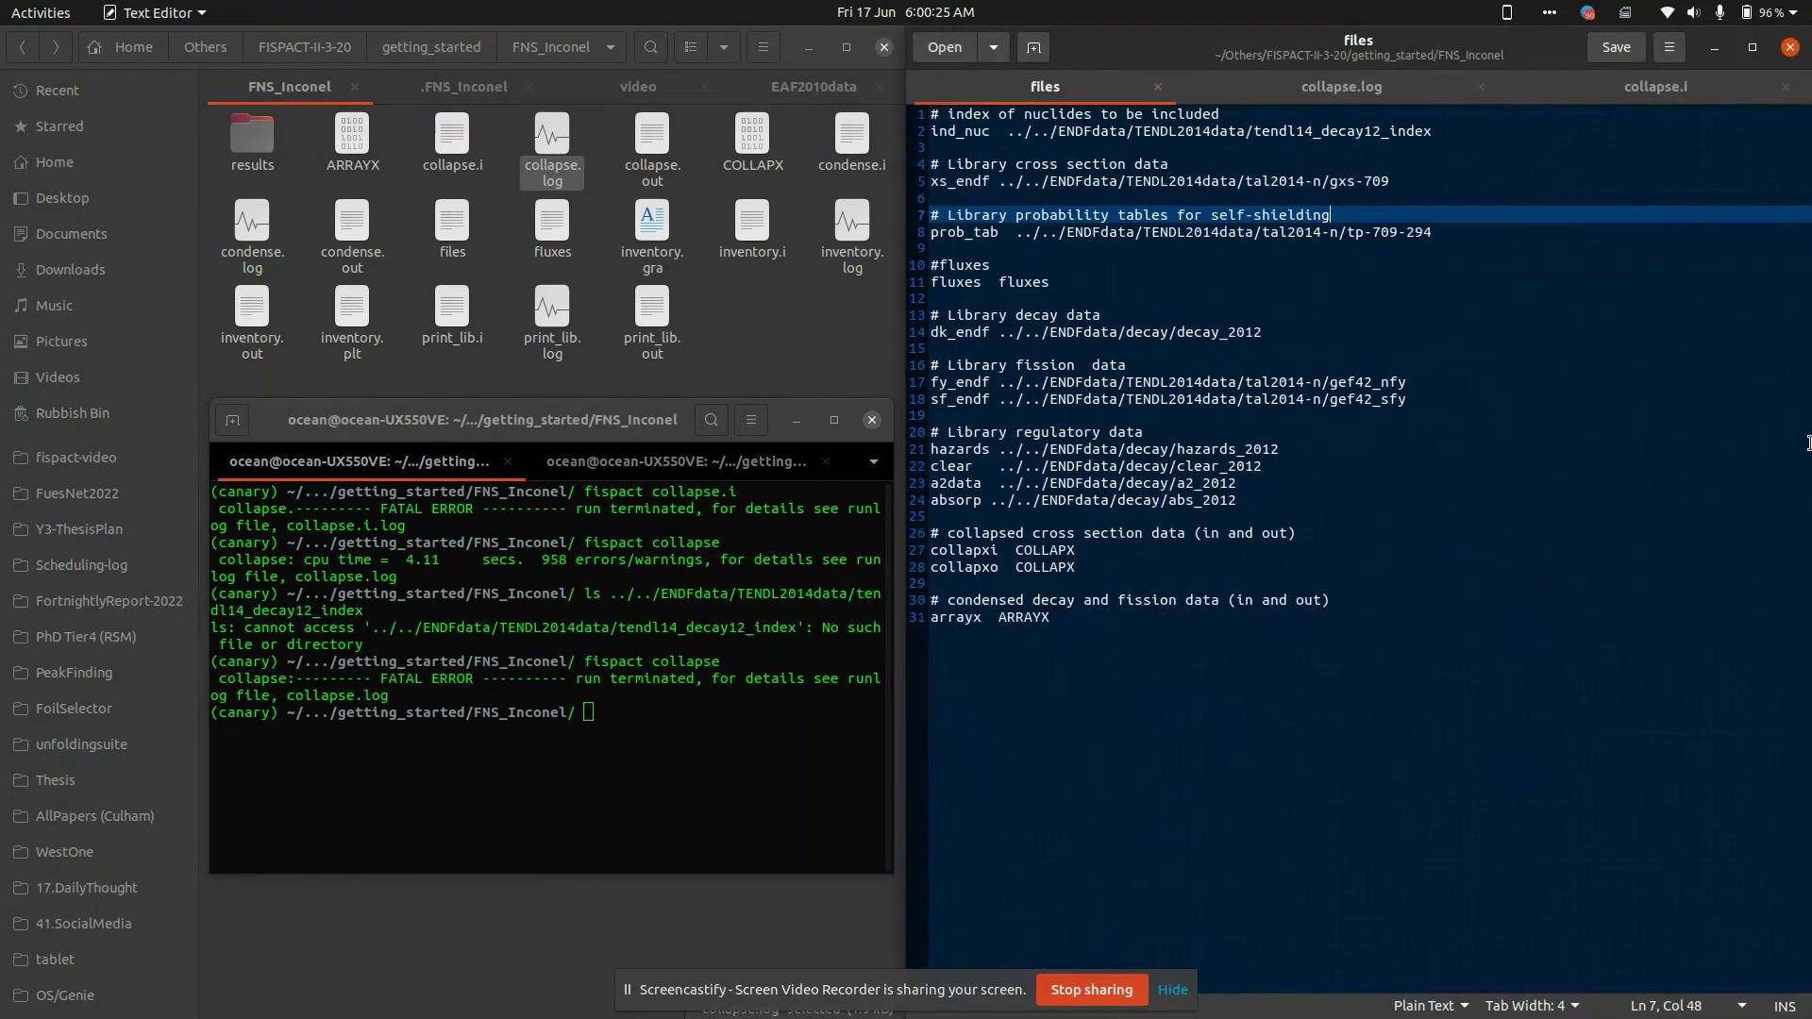
{"action": "key", "text": "ctrl+z"}
{"action": "key", "text": "ctrl+Home"}
{"action": "key", "text": "Down"}
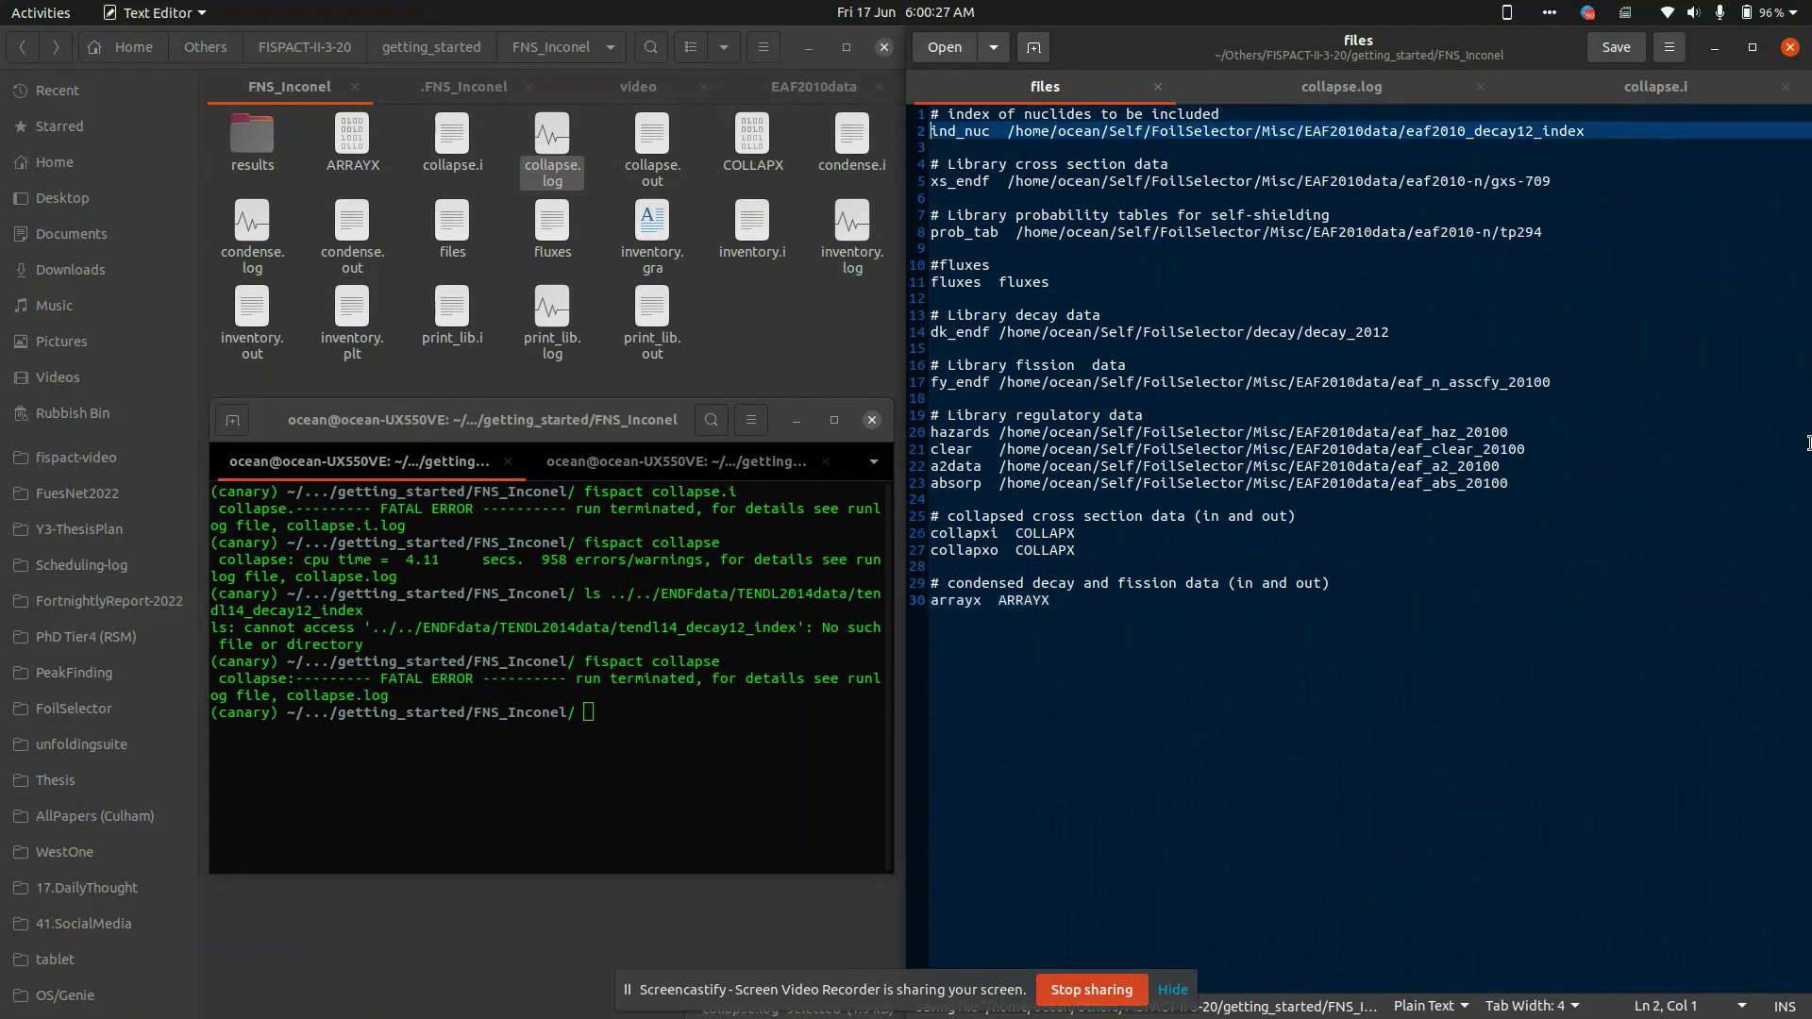
{"action": "key", "text": "shift+End"}
{"action": "key", "text": "ctrl+c"}
Confirm eaf2010_decay12_index exists with ls, then run fispact collapse.
{"action": "key", "text": "alt+Tab"}
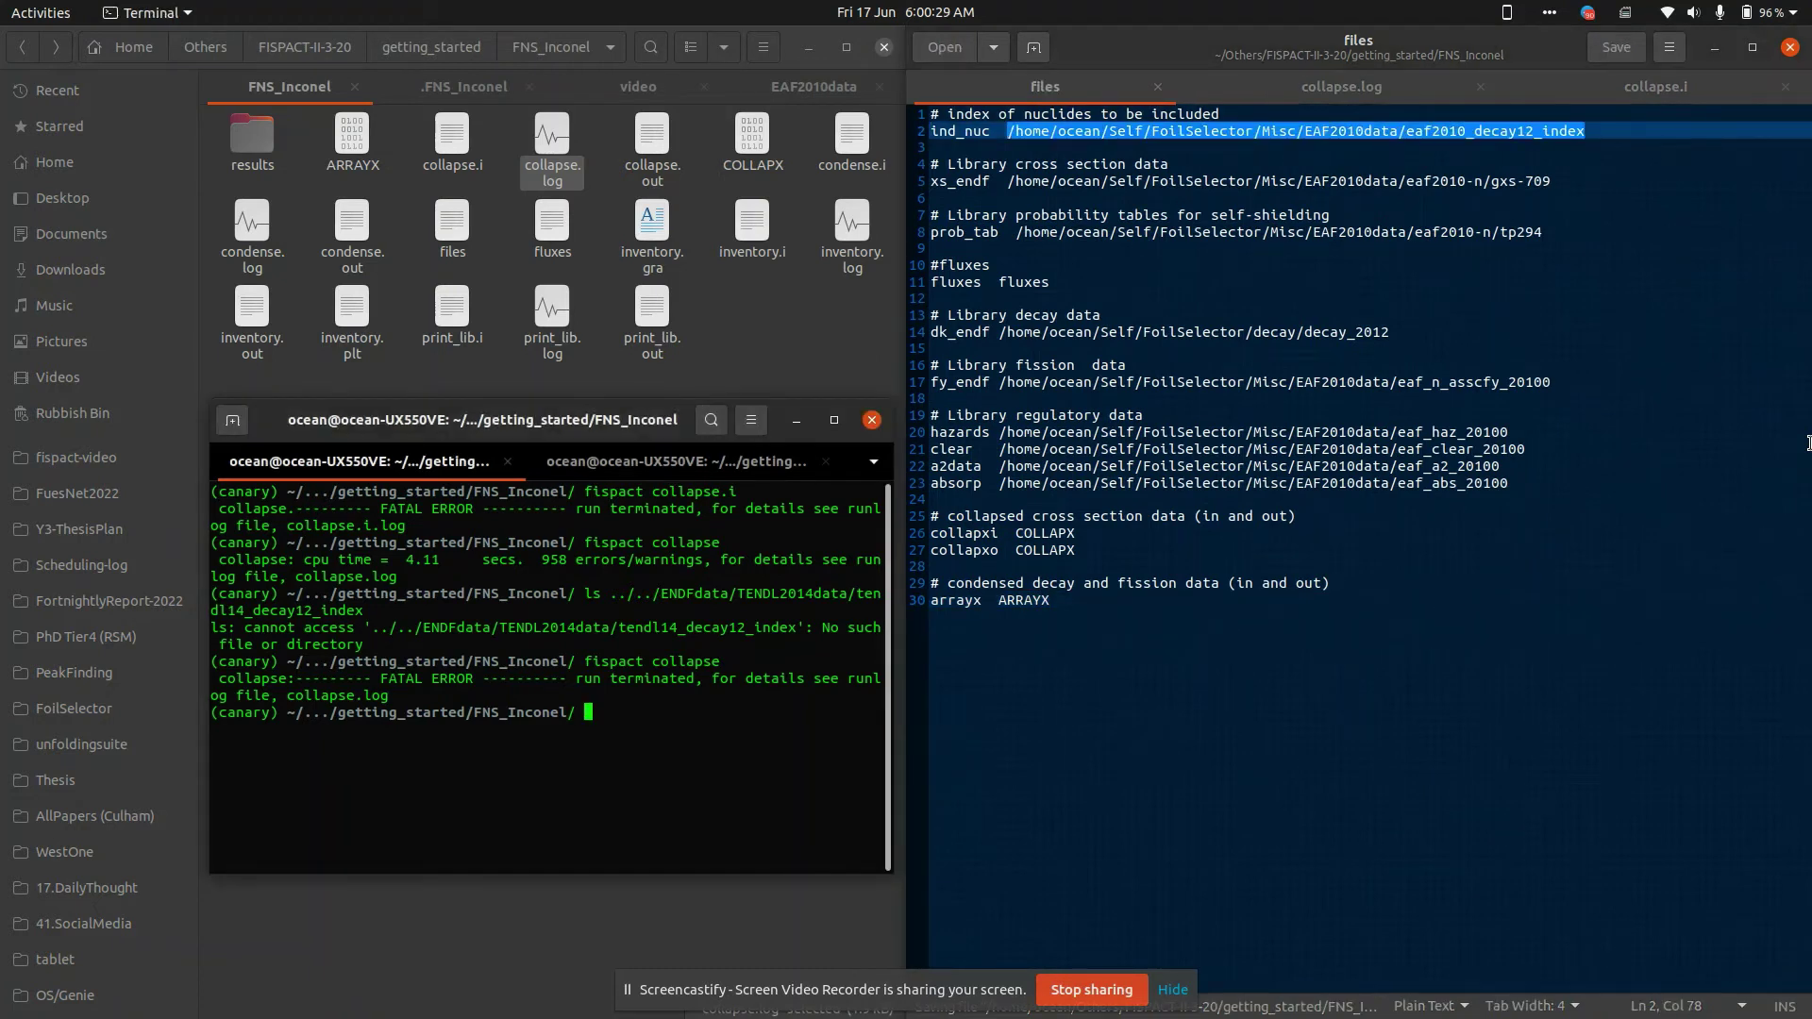
{"action": "key", "text": "ctrl+shift+v"}
{"action": "type", "text": "ls"}
{"action": "key", "text": "Return"}
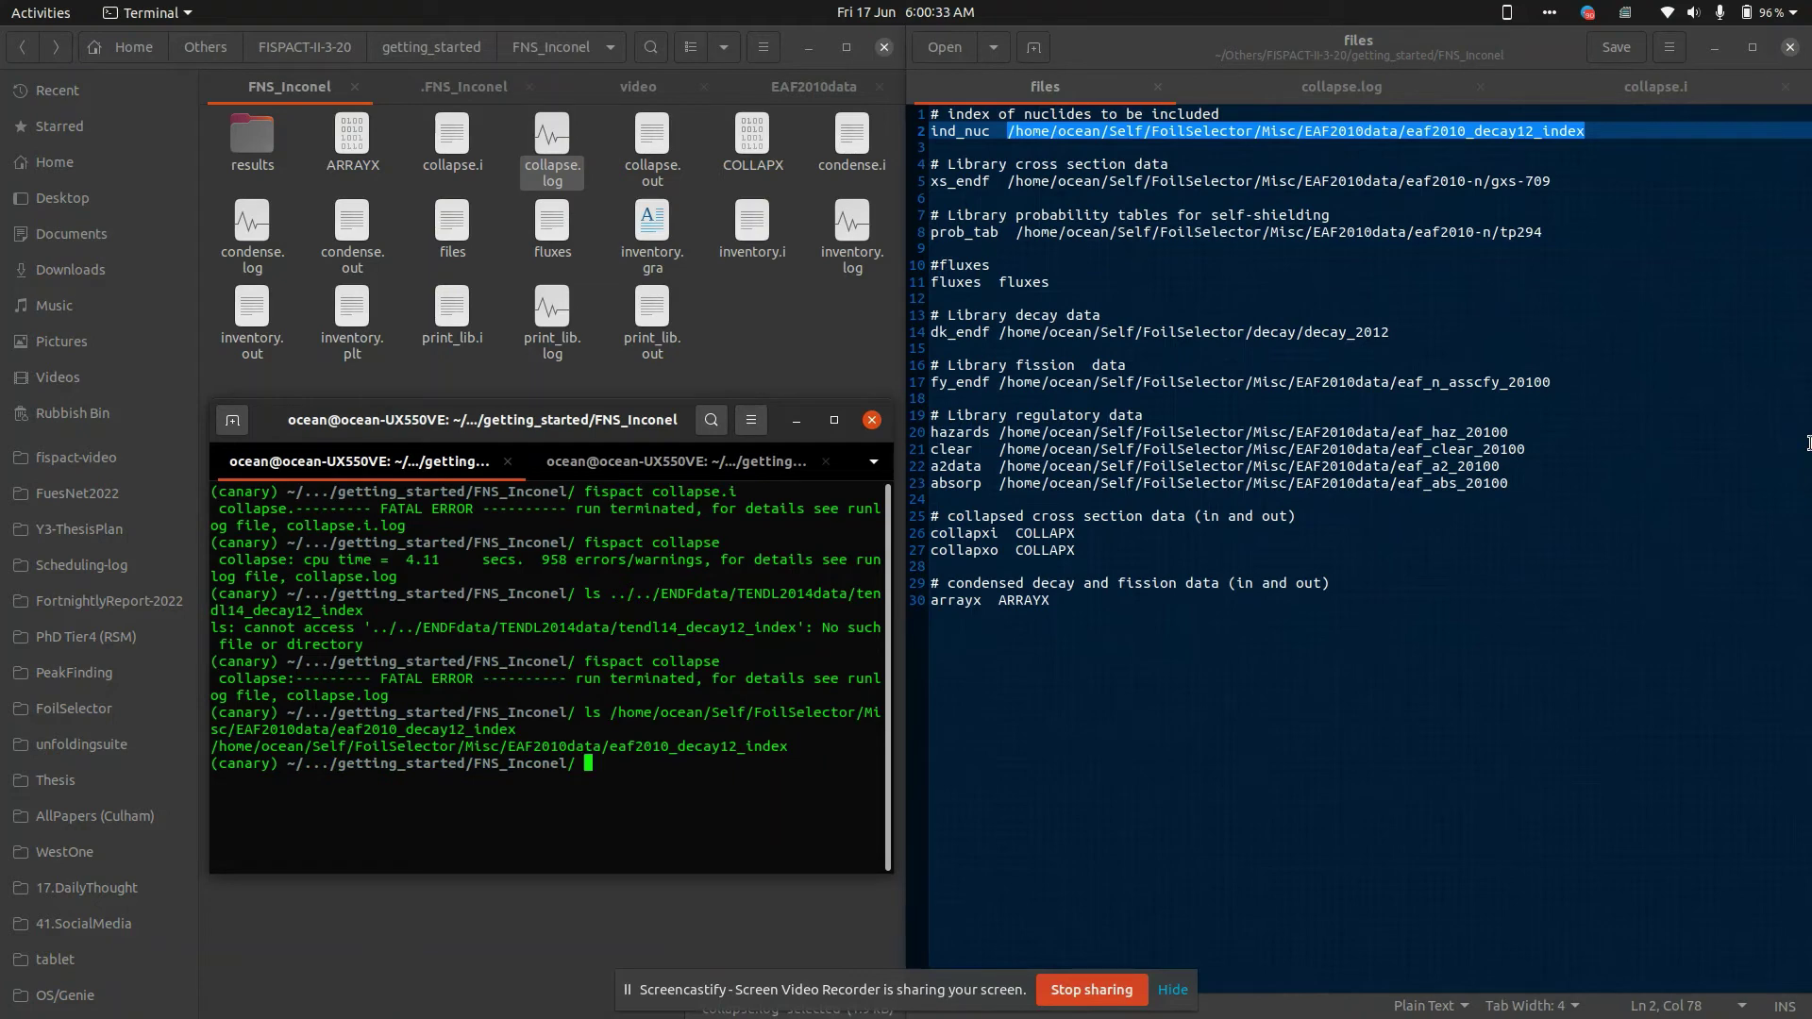
{"action": "key", "text": "alt+Tab"}
{"action": "key", "text": "alt+Tab"}
{"action": "type", "text": "fispact co"}
{"action": "type", "text": "llapse"}
{"action": "key", "text": "Return"}
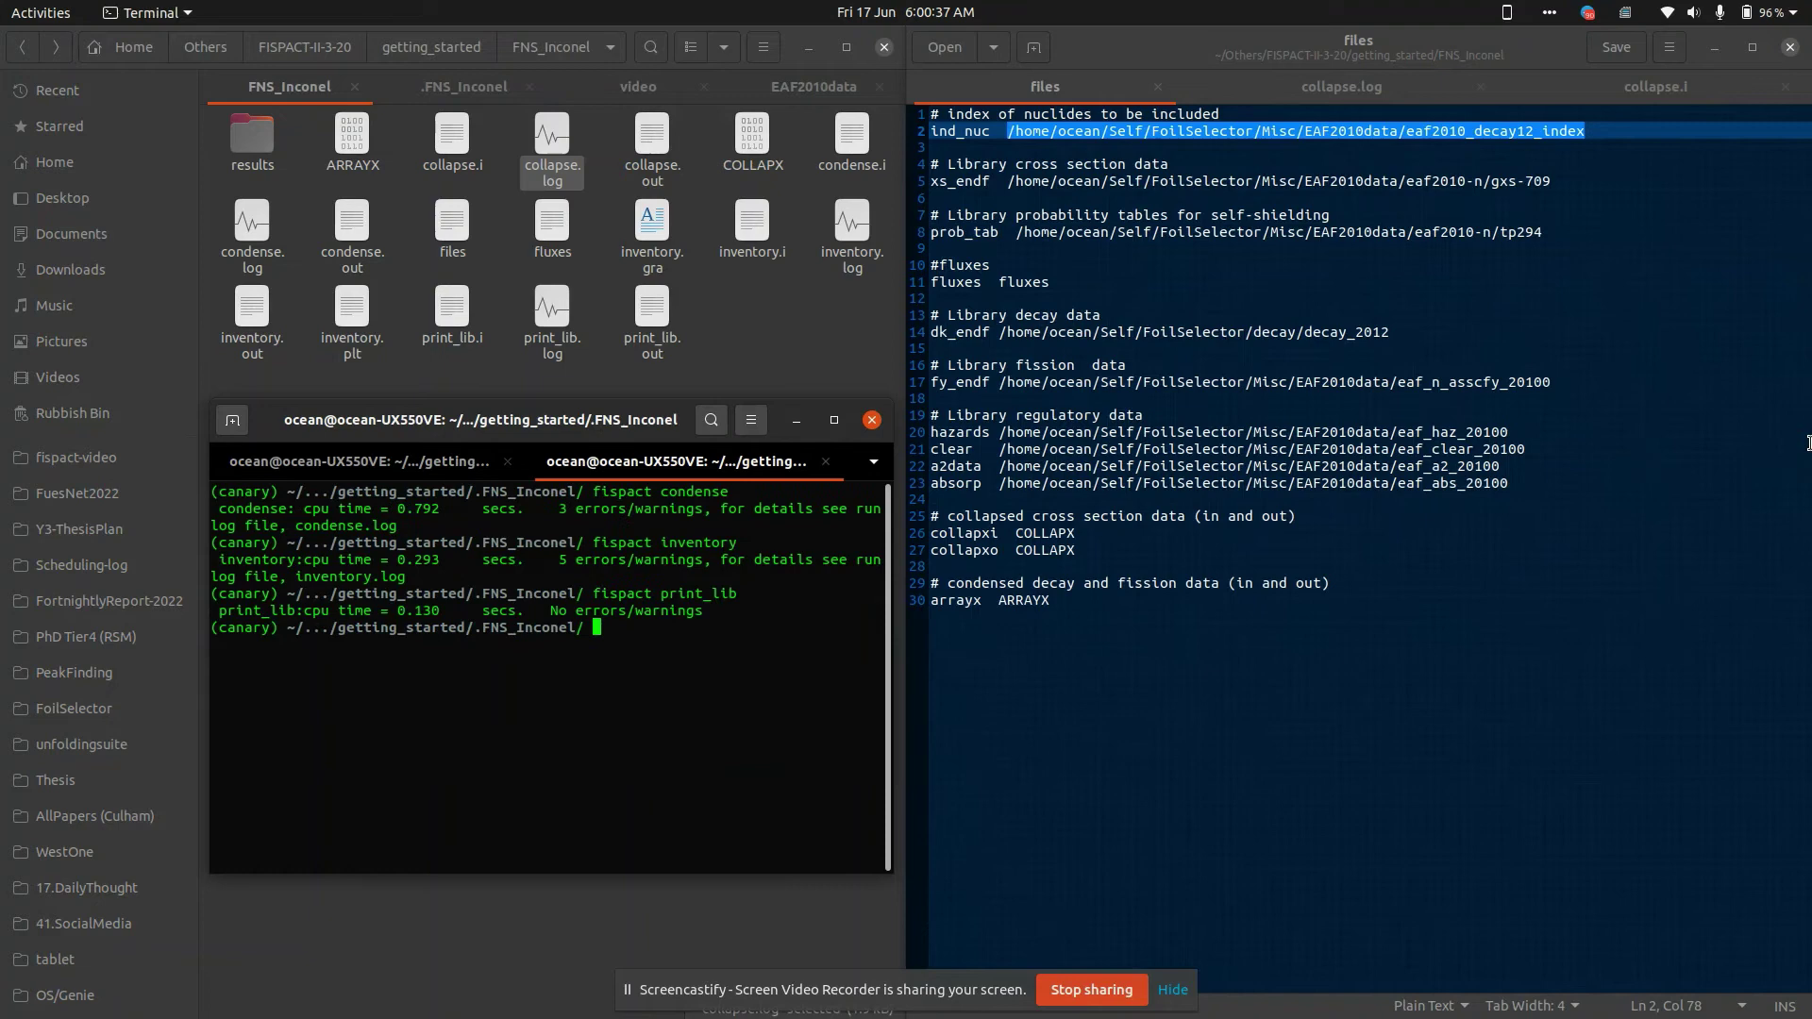
Reload collapse.log and mark its zero serious errors count in the summary.
{"action": "left_click", "coordinate": [1253, 94]}
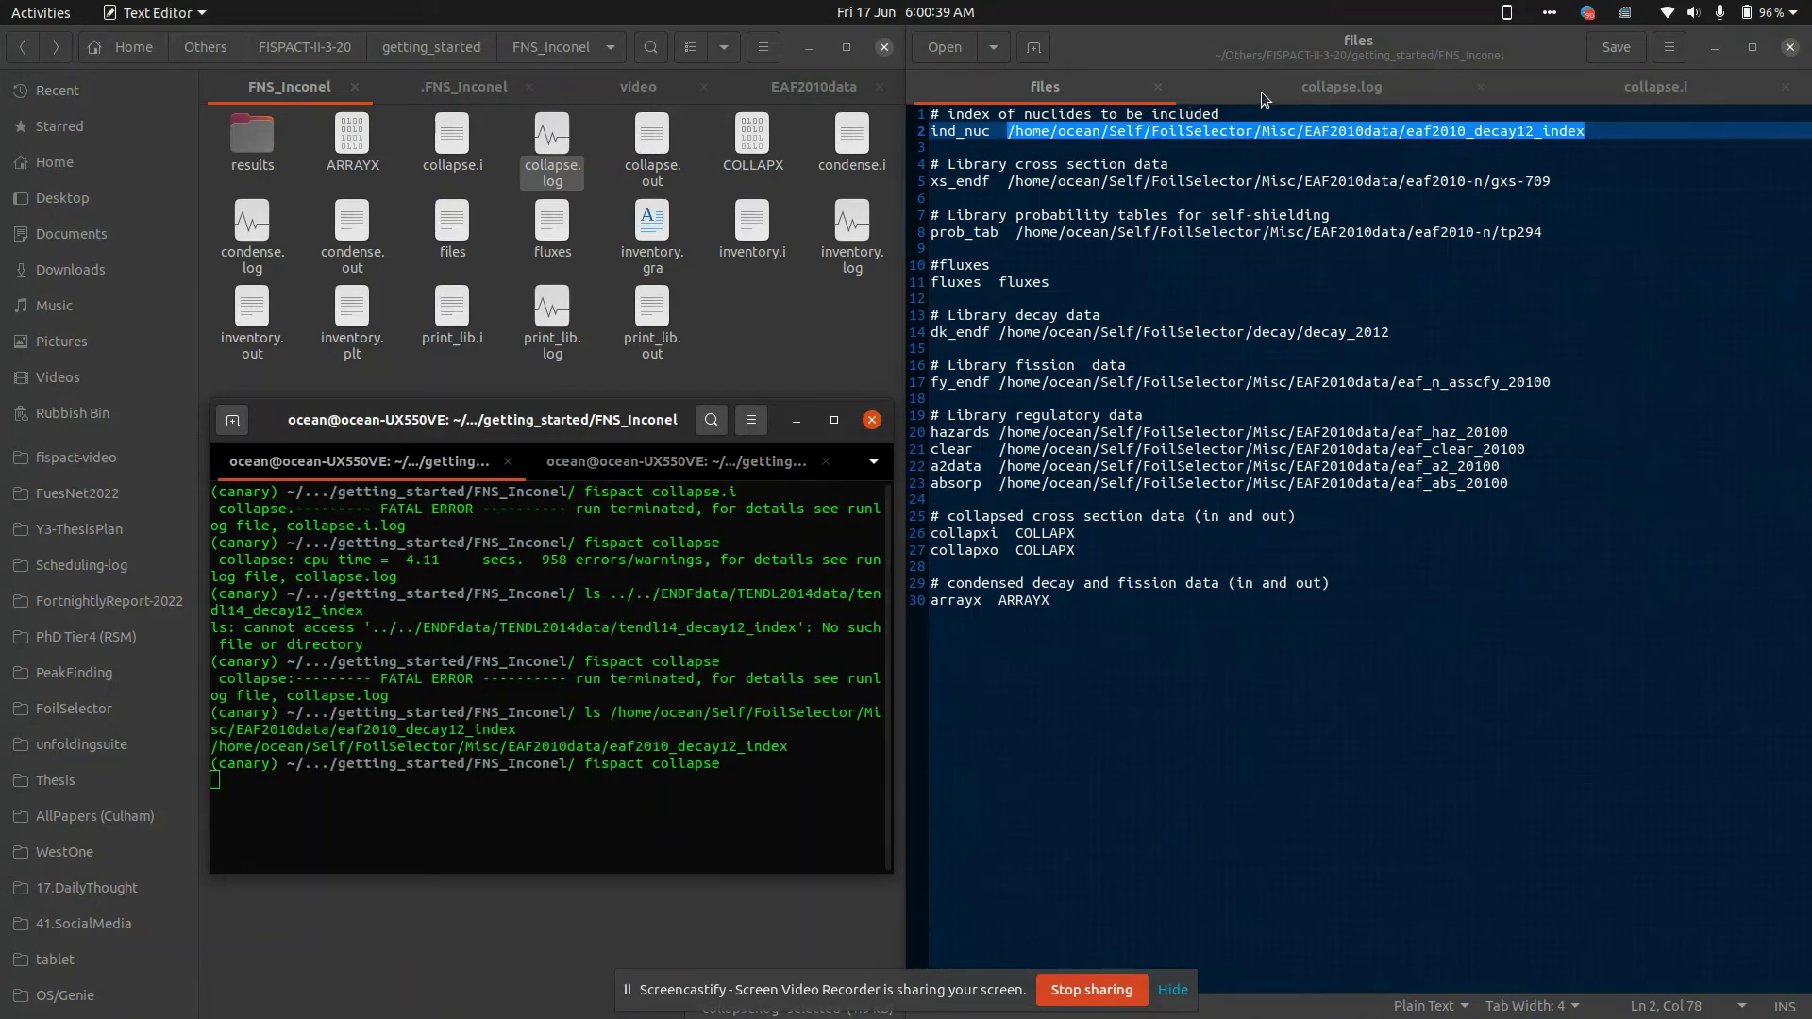
{"action": "left_click", "coordinate": [1720, 126]}
{"action": "mouse_move", "coordinate": [1808, 151]}
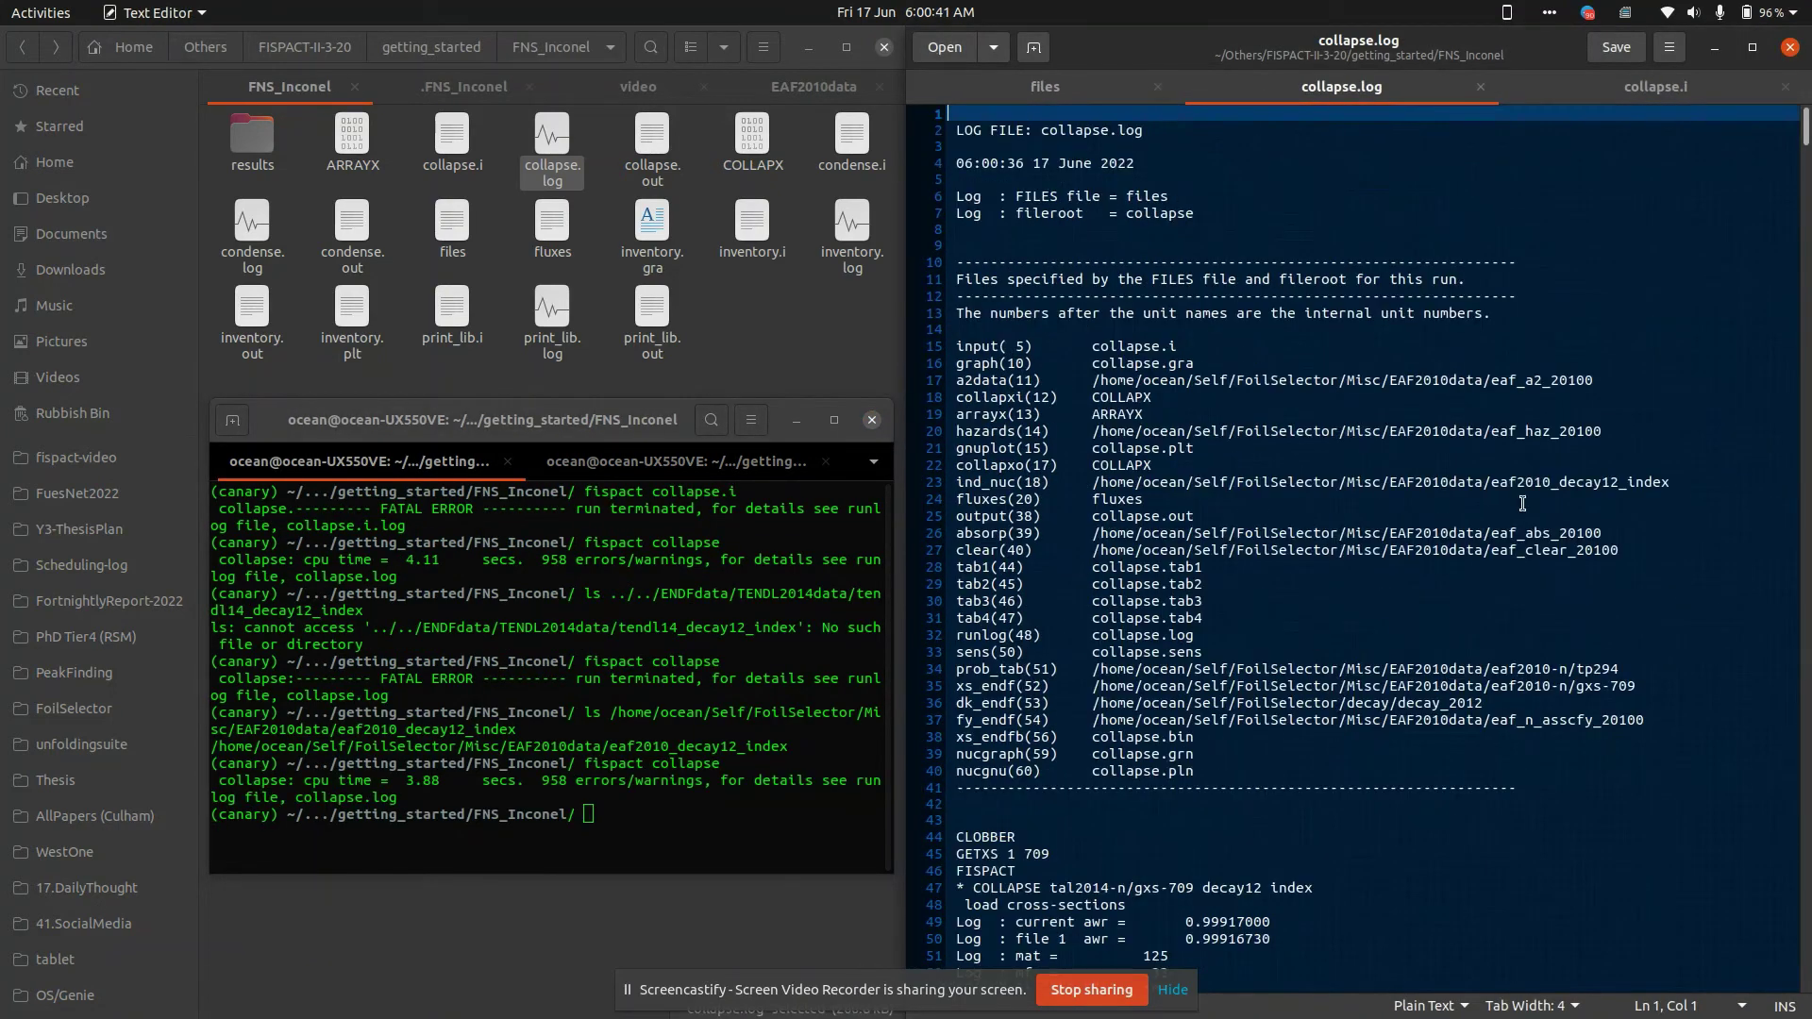
{"action": "left_click_drag", "start_coordinate": [1807, 127], "coordinate": [1807, 971]}
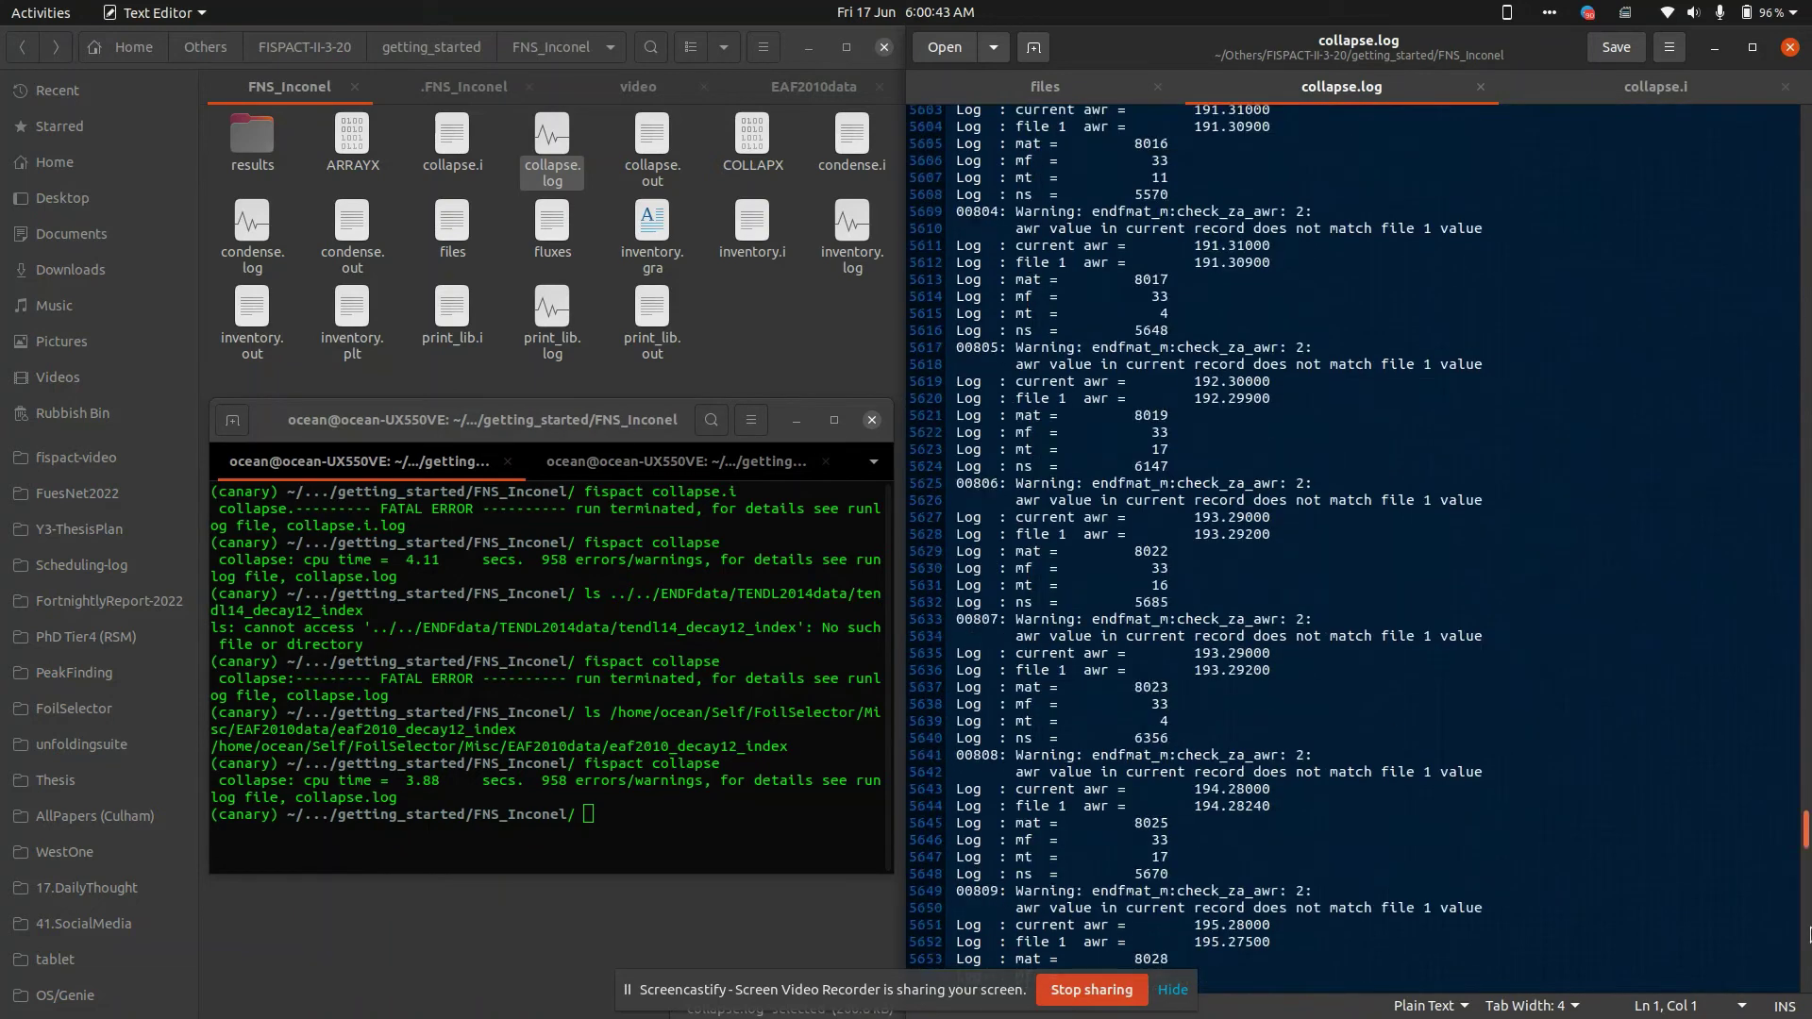
{"action": "left_click_drag", "start_coordinate": [1236, 923], "coordinate": [1117, 920]}
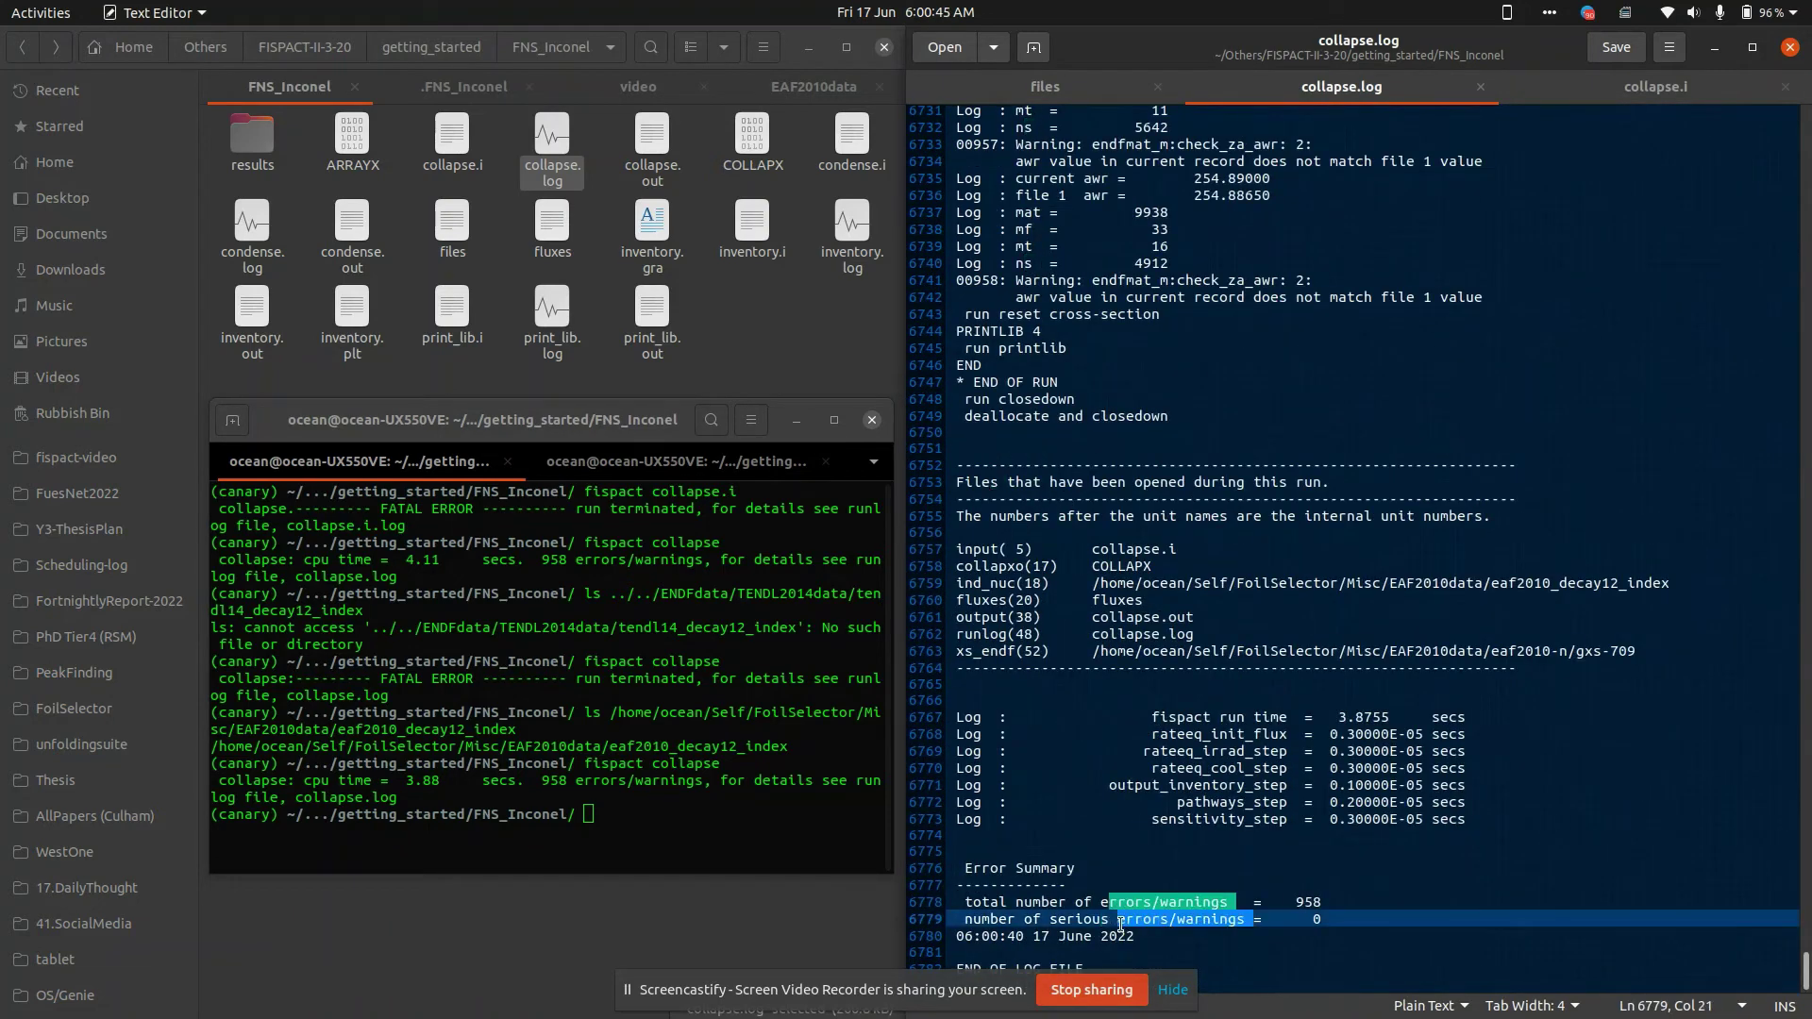
{"action": "left_click", "coordinate": [1118, 921]}
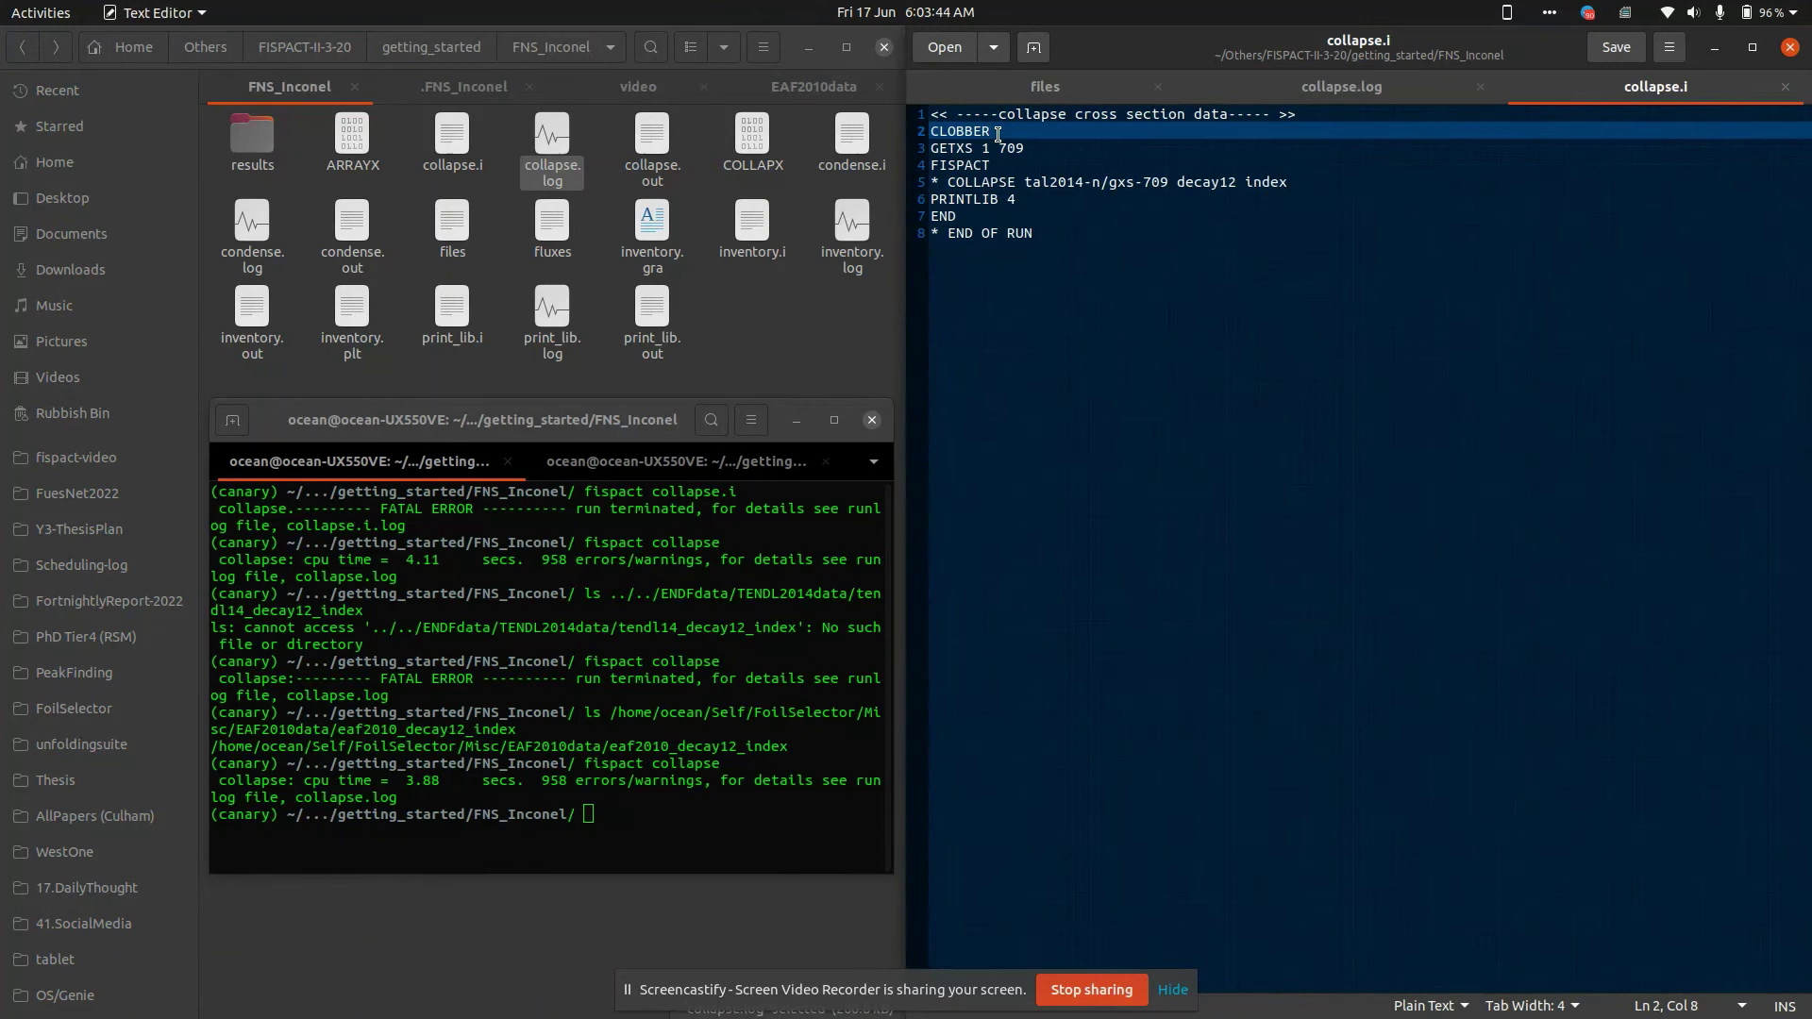
Remove the CLOBBER line from collapse.i, save, and rerun fispact collapse.
{"action": "key", "text": "shift+Home"}
{"action": "key", "text": "Delete"}
{"action": "key", "text": "Delete"}
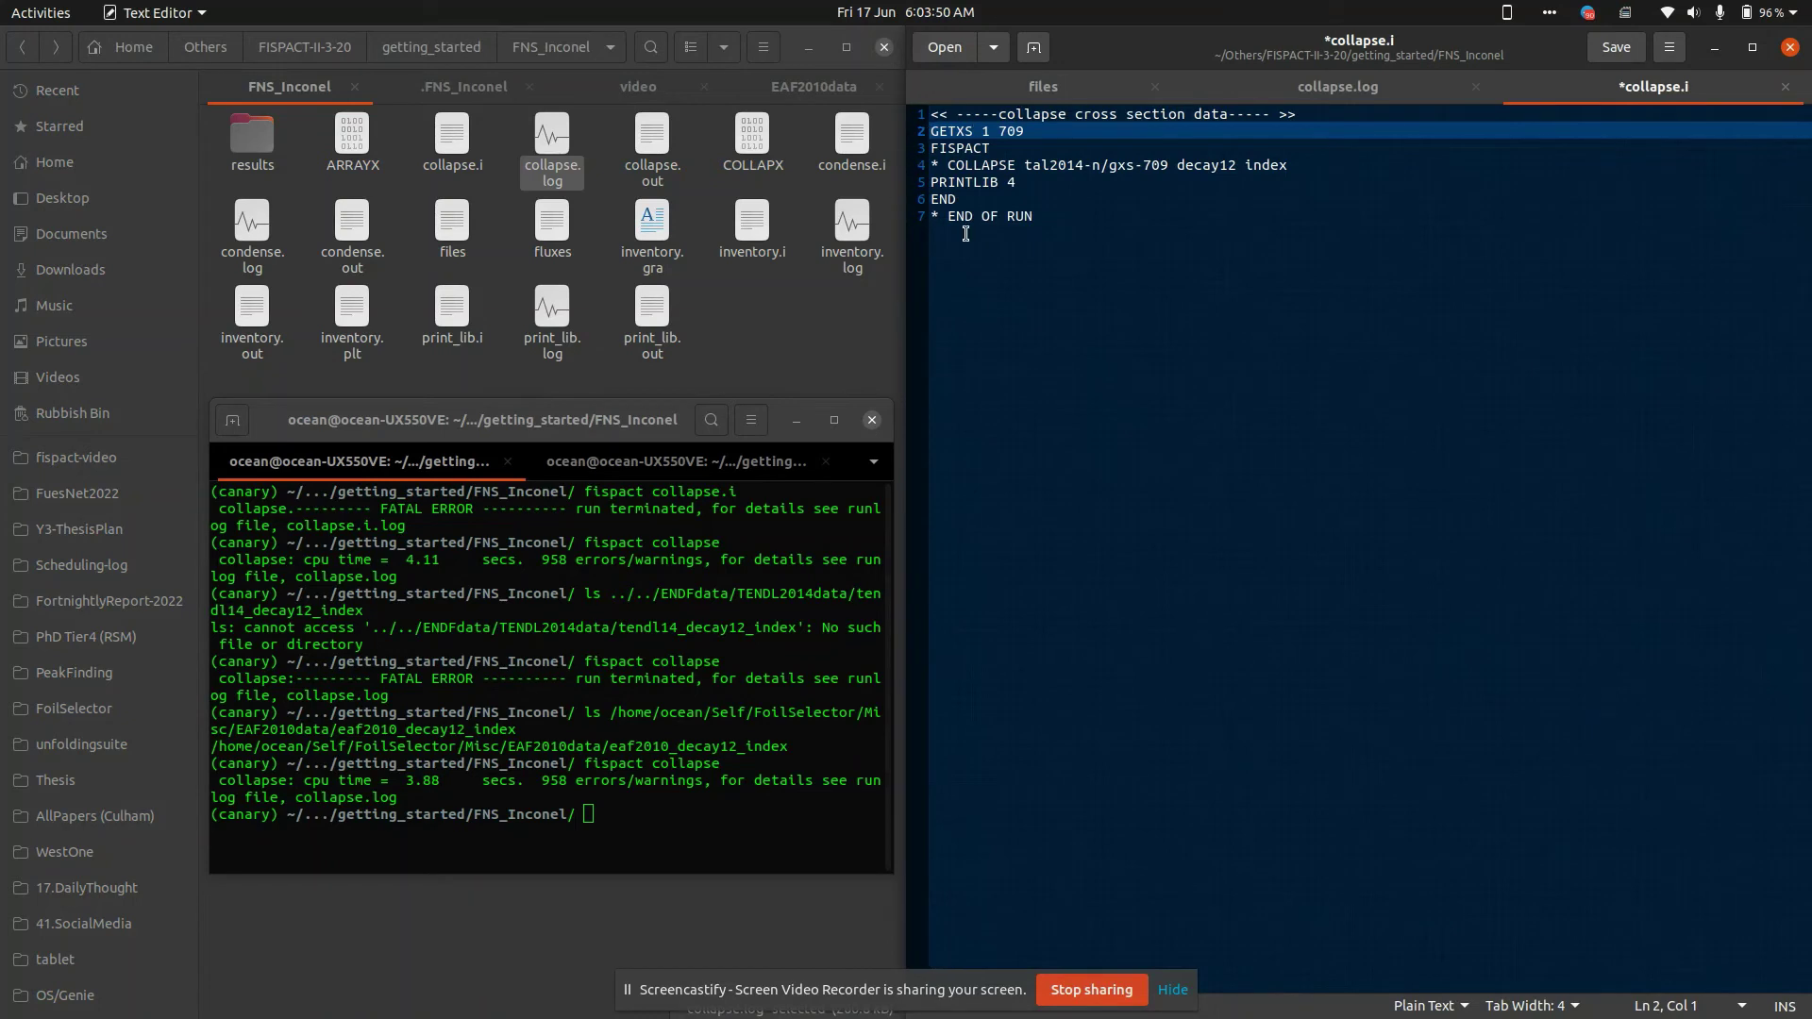
{"action": "key", "text": "ctrl+s"}
{"action": "left_click", "coordinate": [672, 734]}
{"action": "key", "text": "Up"}
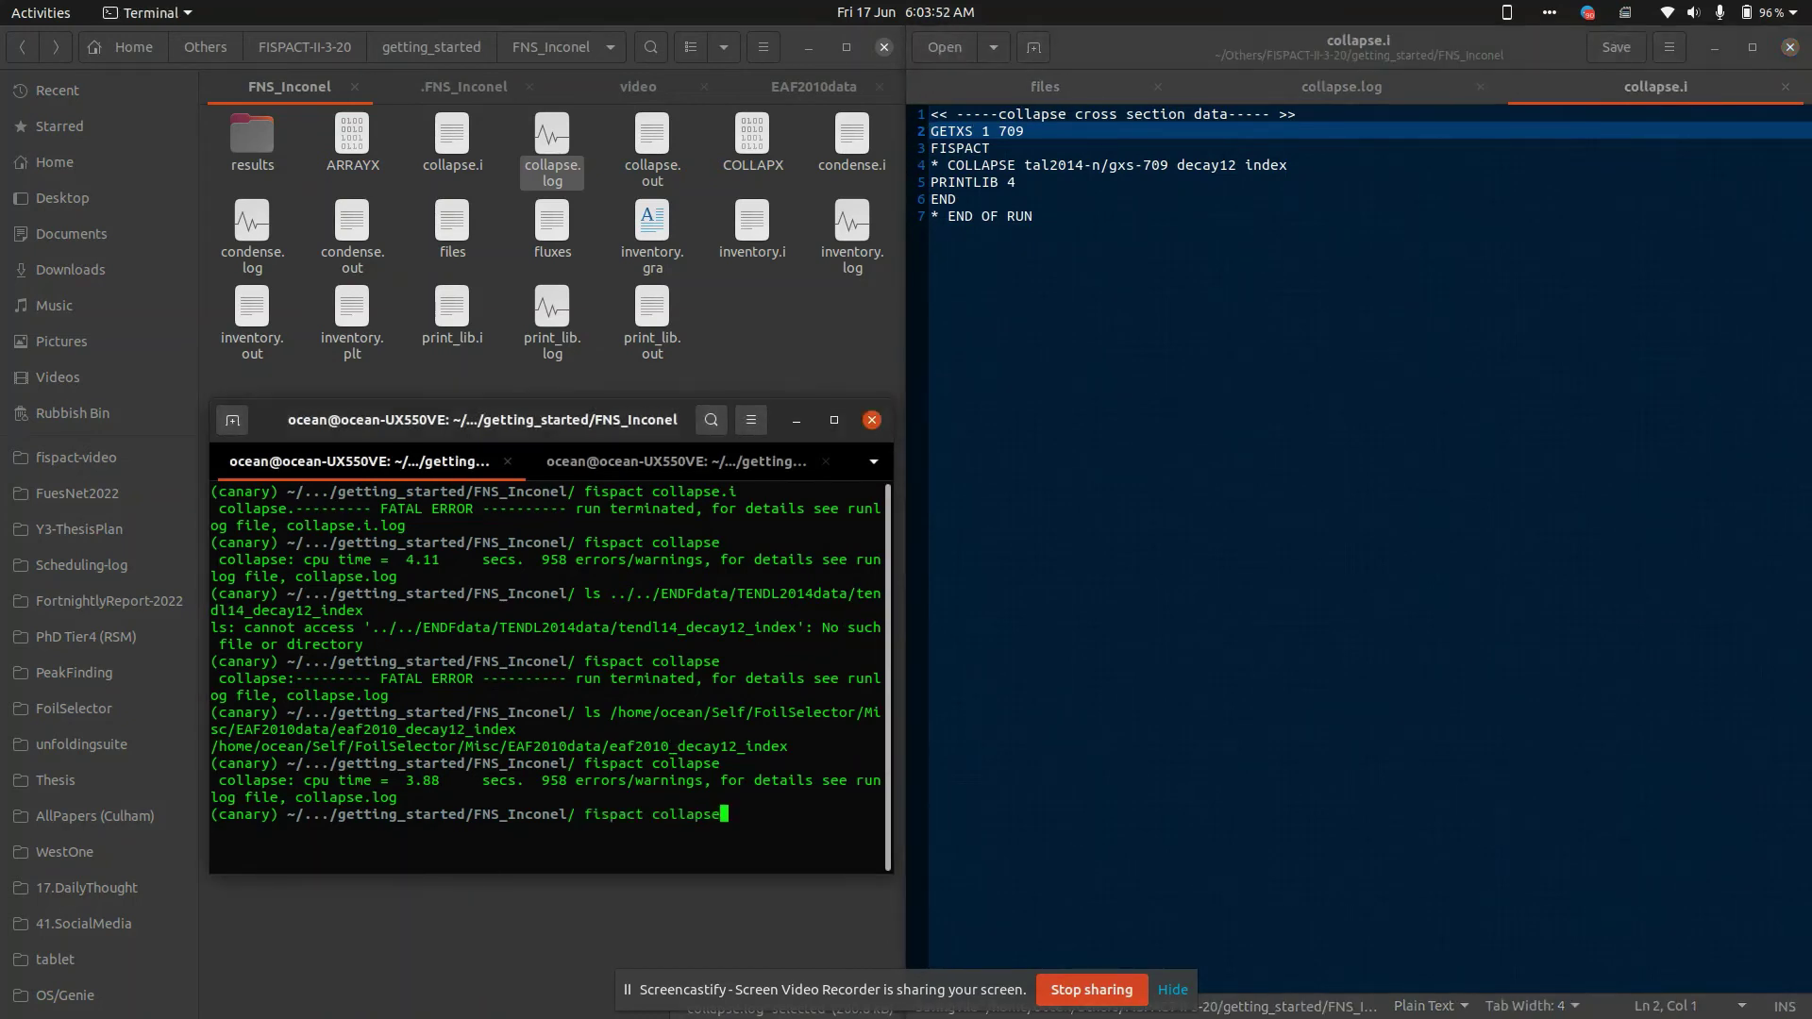
{"action": "key", "text": "Return"}
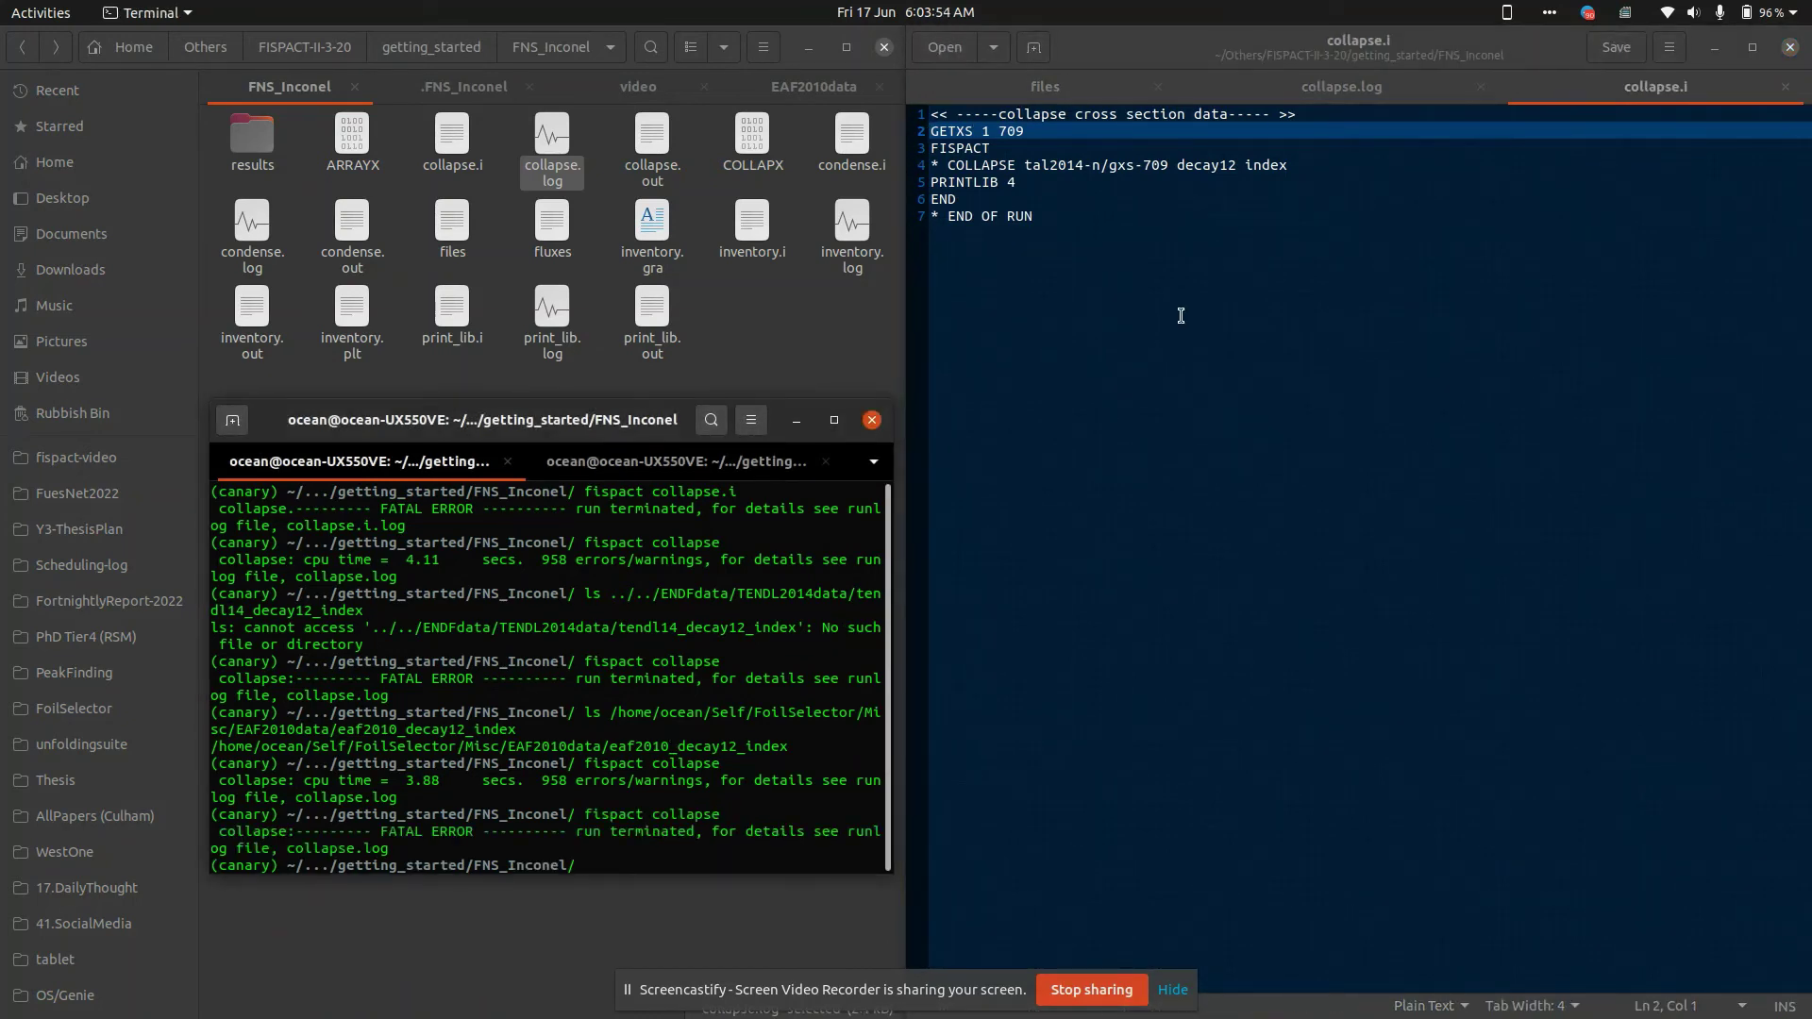
Reload collapse.log and highlight the 'cannot open new file' error at its end.
{"action": "left_click", "coordinate": [1341, 86]}
{"action": "left_click", "coordinate": [1719, 125]}
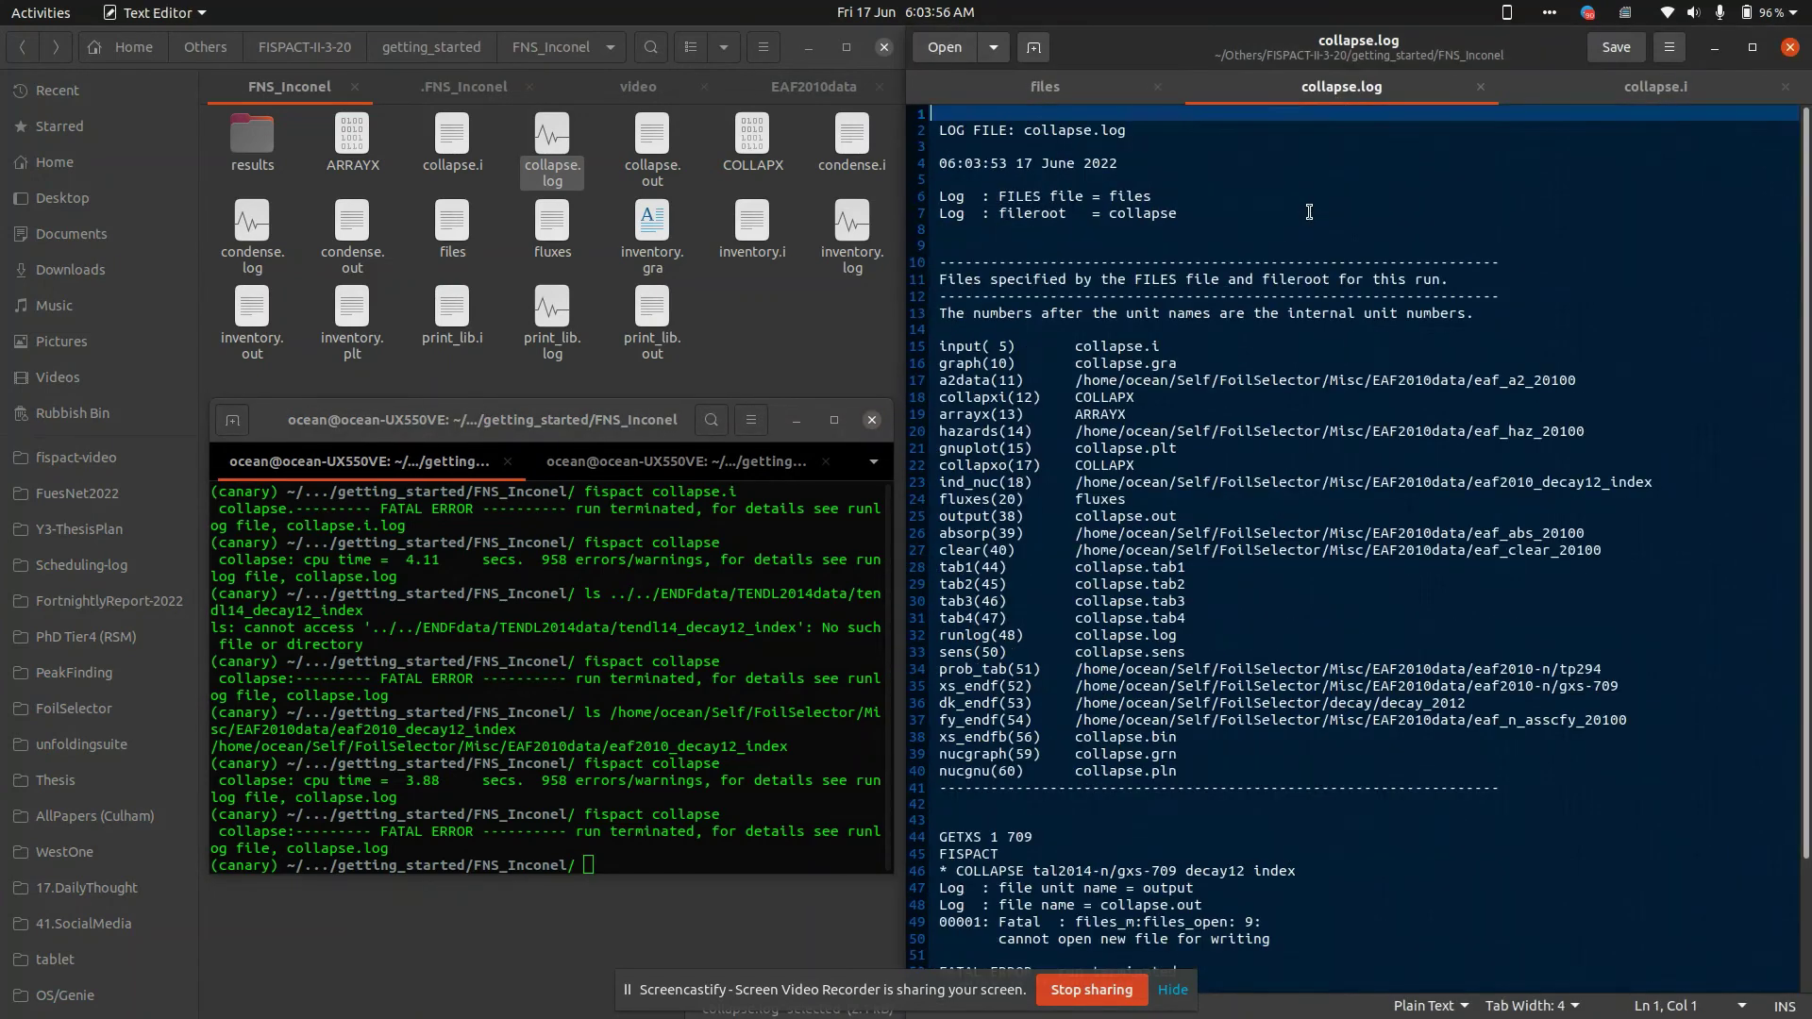
{"action": "key", "text": "ctrl+End"}
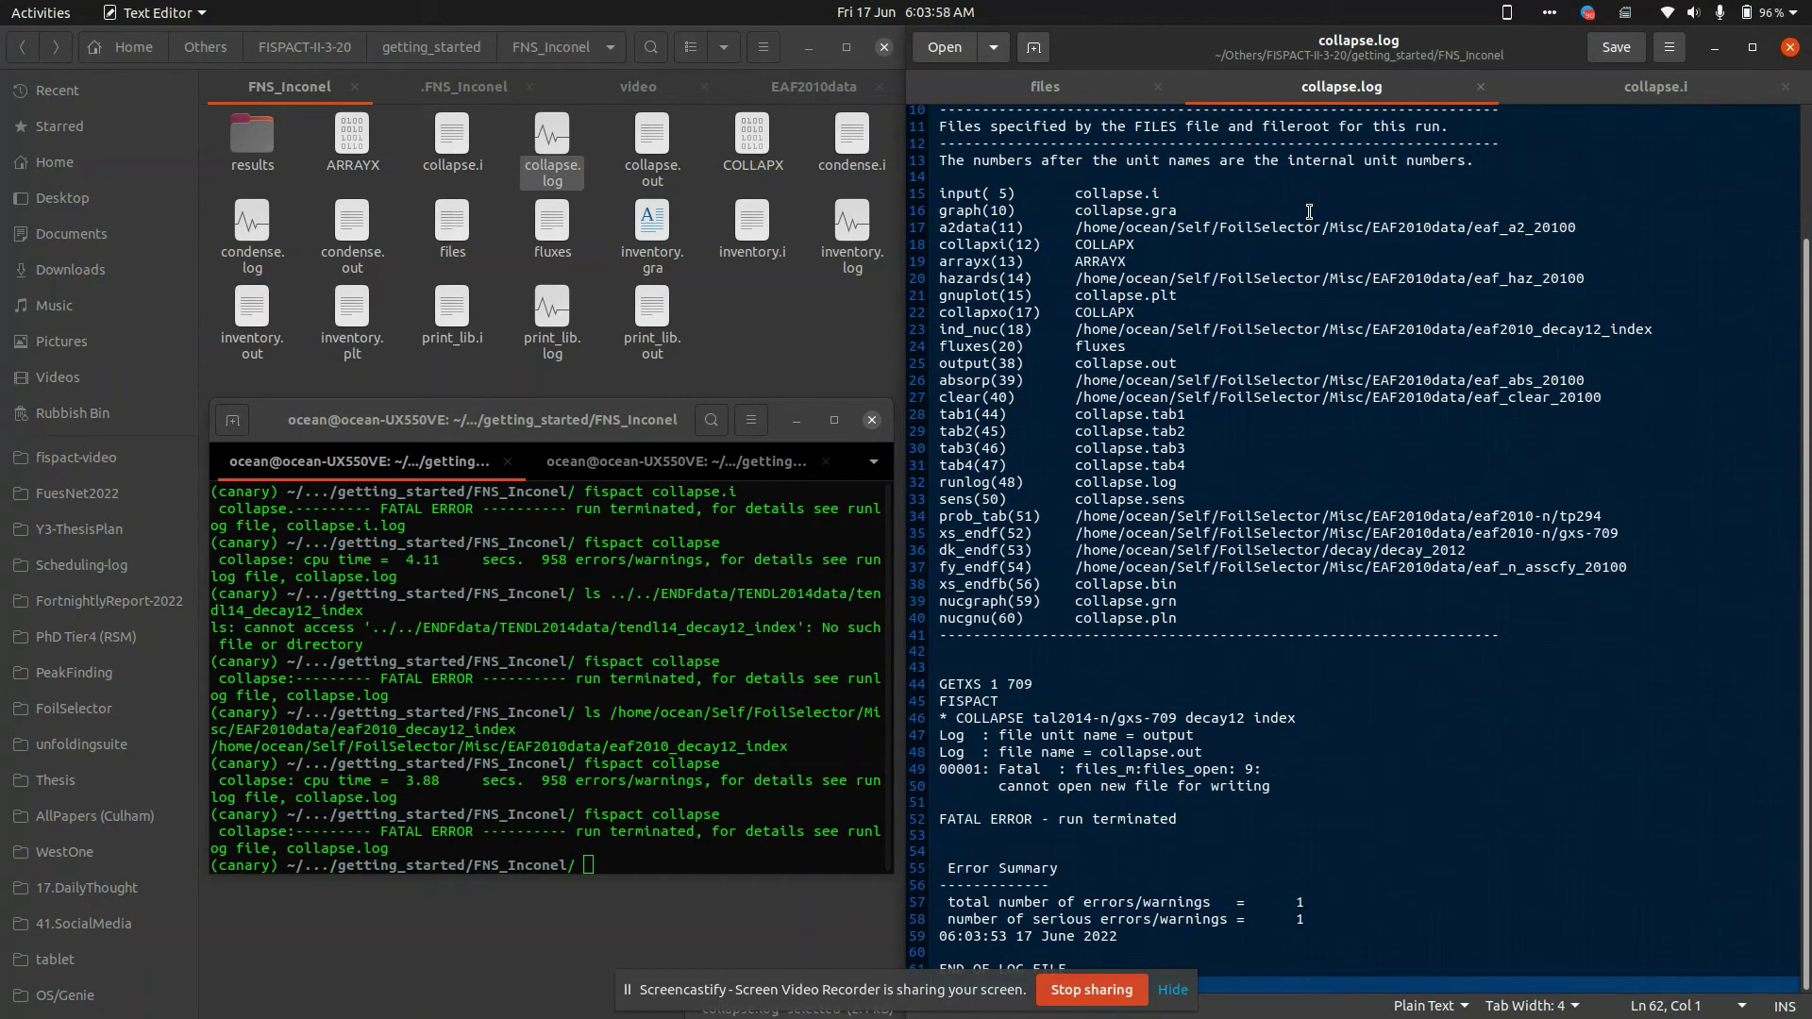
{"action": "scroll", "coordinate": [991, 641], "scroll_direction": "up", "scroll_amount": 3}
{"action": "scroll", "coordinate": [1006, 645], "scroll_direction": "down", "scroll_amount": 3}
{"action": "left_click_drag", "start_coordinate": [999, 788], "coordinate": [1271, 788]}
{"action": "key", "text": "Right"}
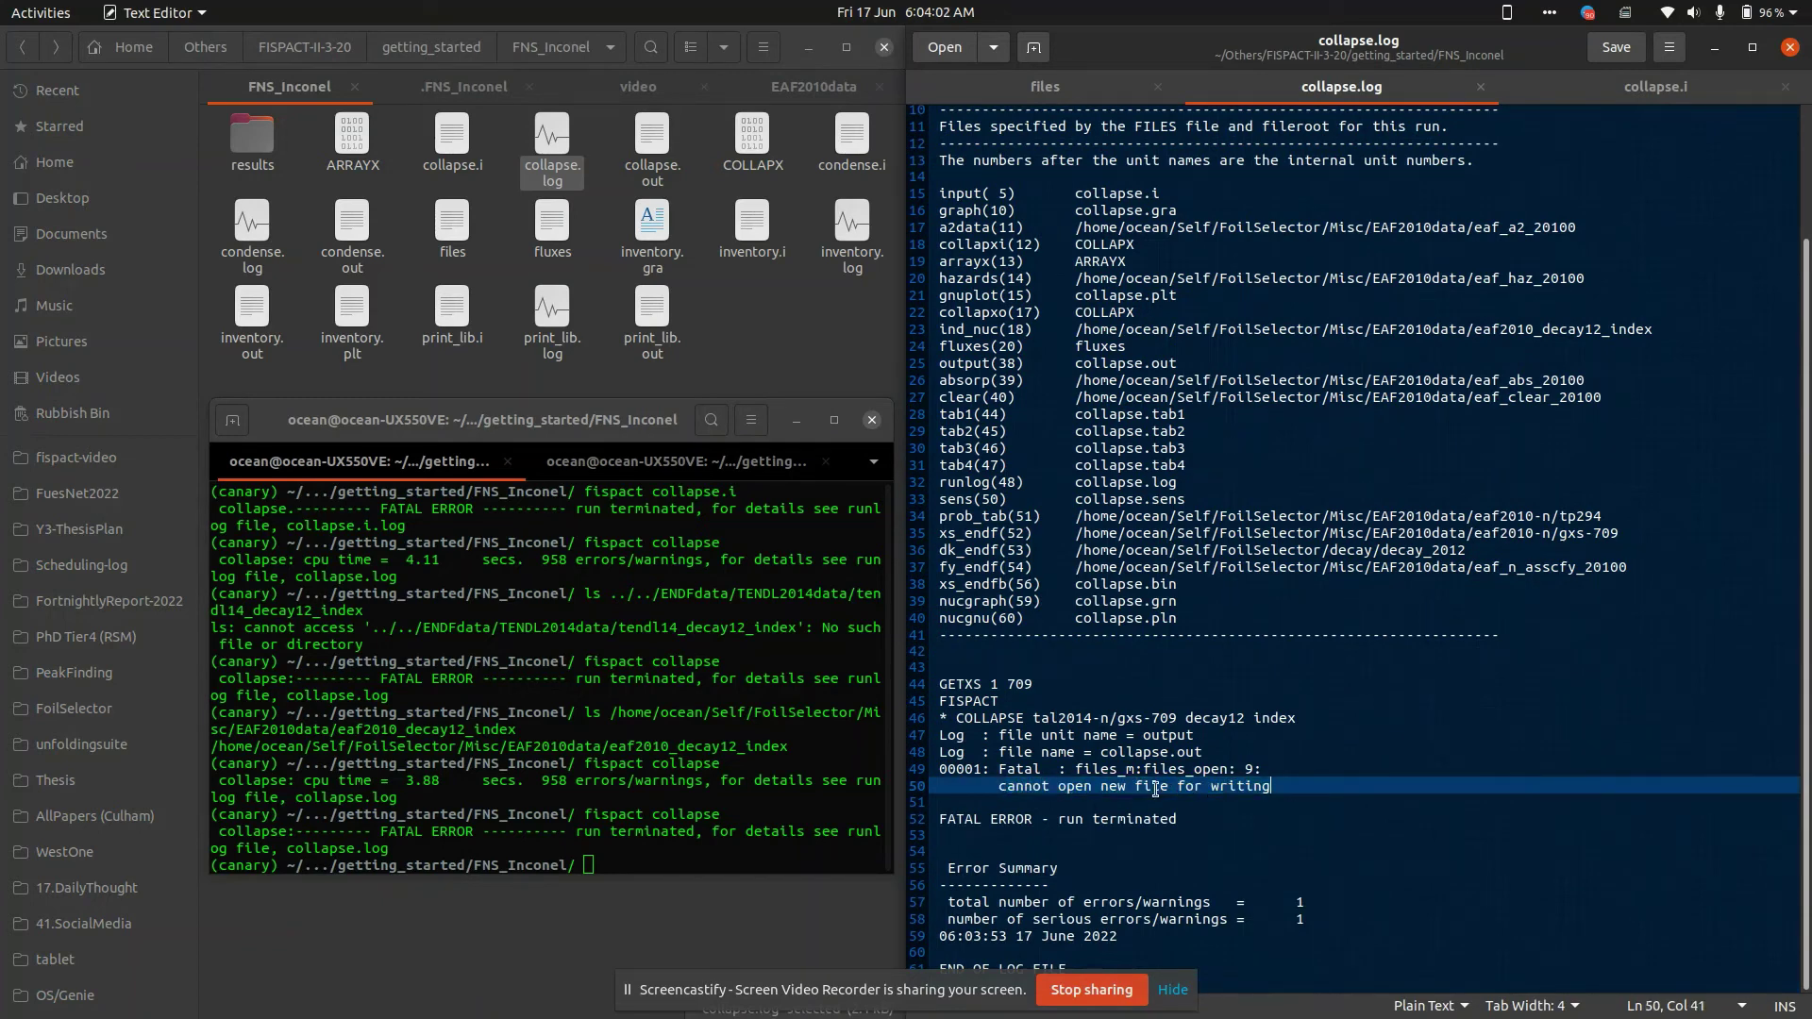
Restore CLOBBER in collapse.i, save, and rerun fispact collapse successfully.
{"action": "key", "text": "alt+Tab"}
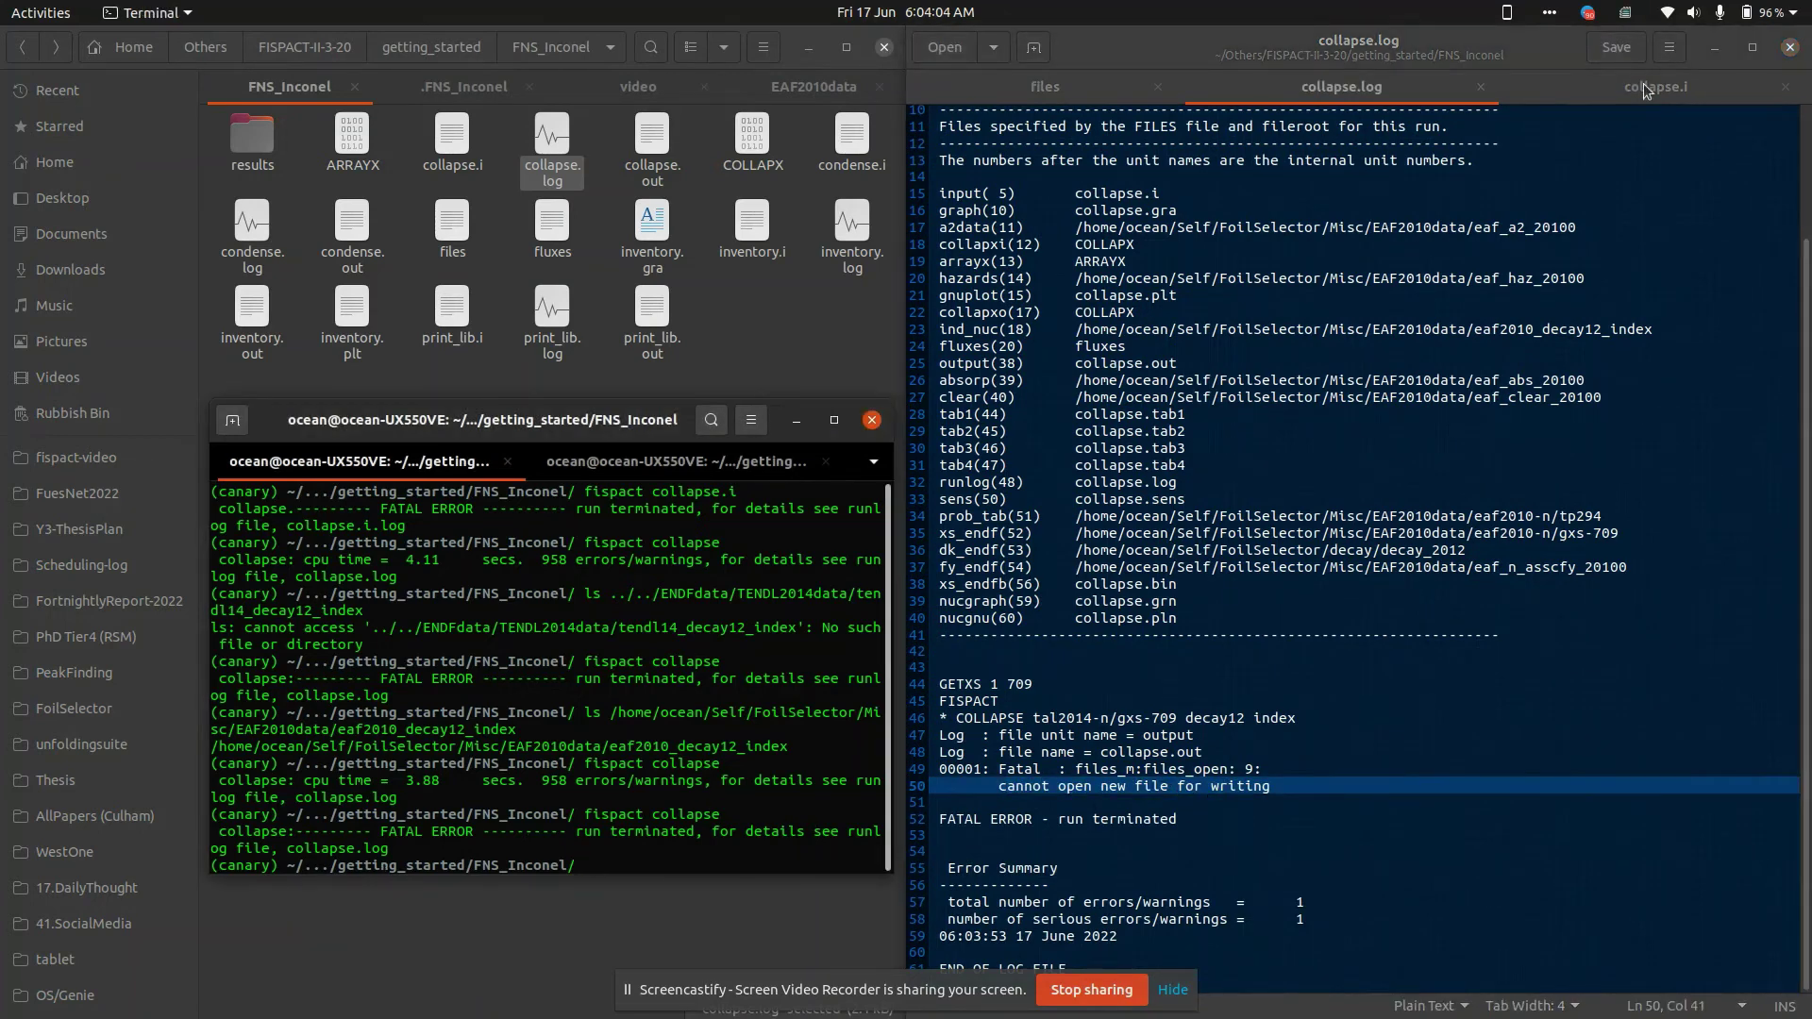
{"action": "left_click", "coordinate": [1647, 91]}
{"action": "key", "text": "ctrl+z"}
{"action": "key", "text": "ctrl+s"}
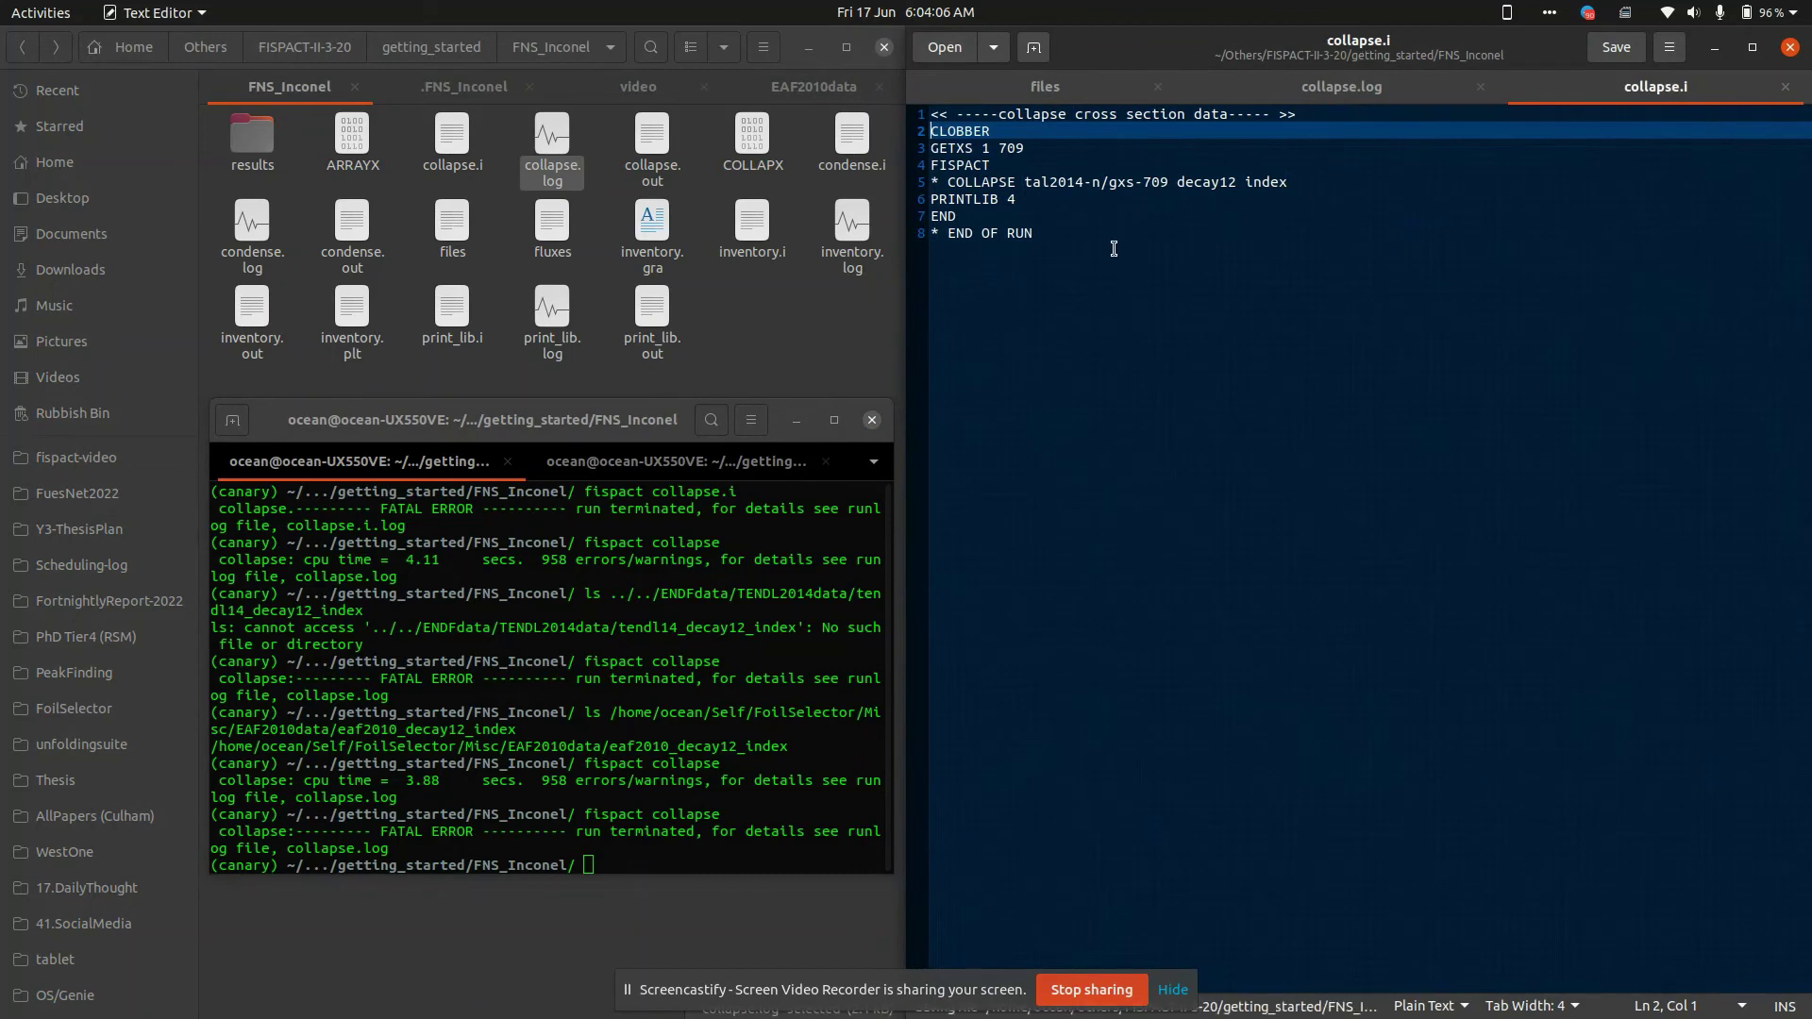
{"action": "left_click", "coordinate": [755, 539]}
{"action": "key", "text": "Up"}
{"action": "key", "text": "Return"}
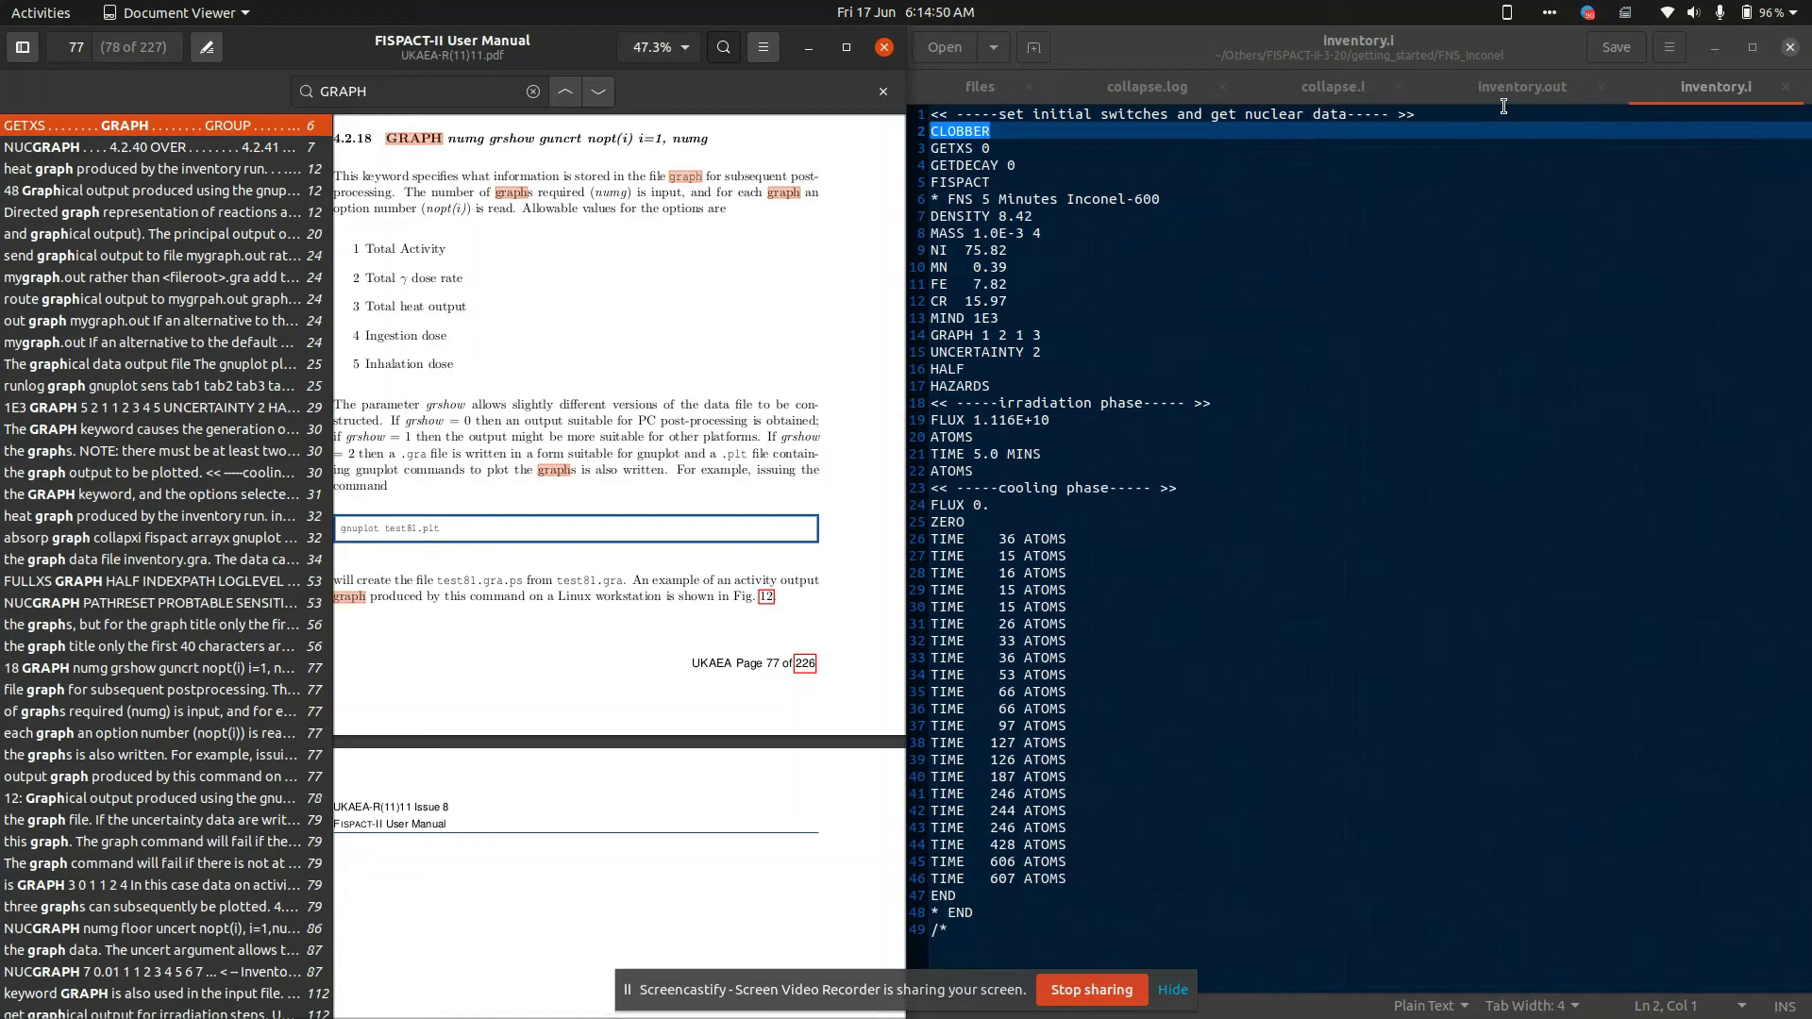
Search the manual for CLOBBER and read its description in section 4.1.3 on page 55.
{"action": "left_click", "coordinate": [1262, 126]}
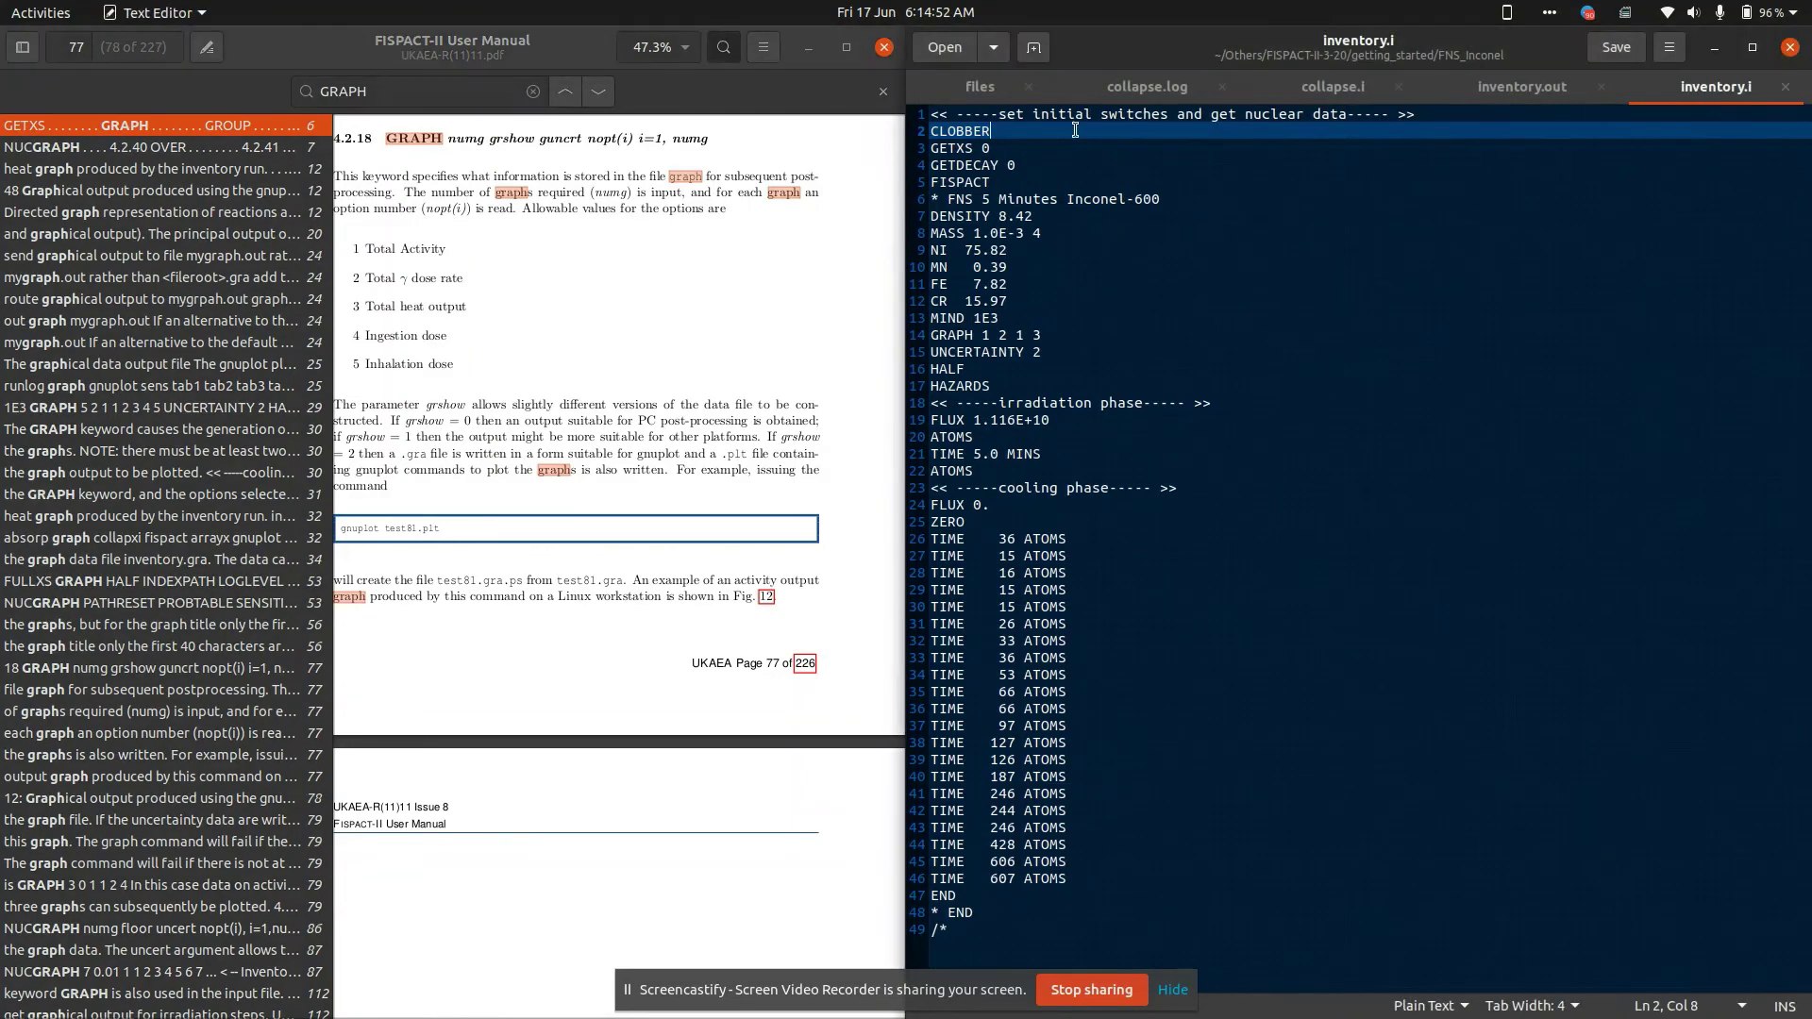
{"action": "double_click", "coordinate": [940, 146]}
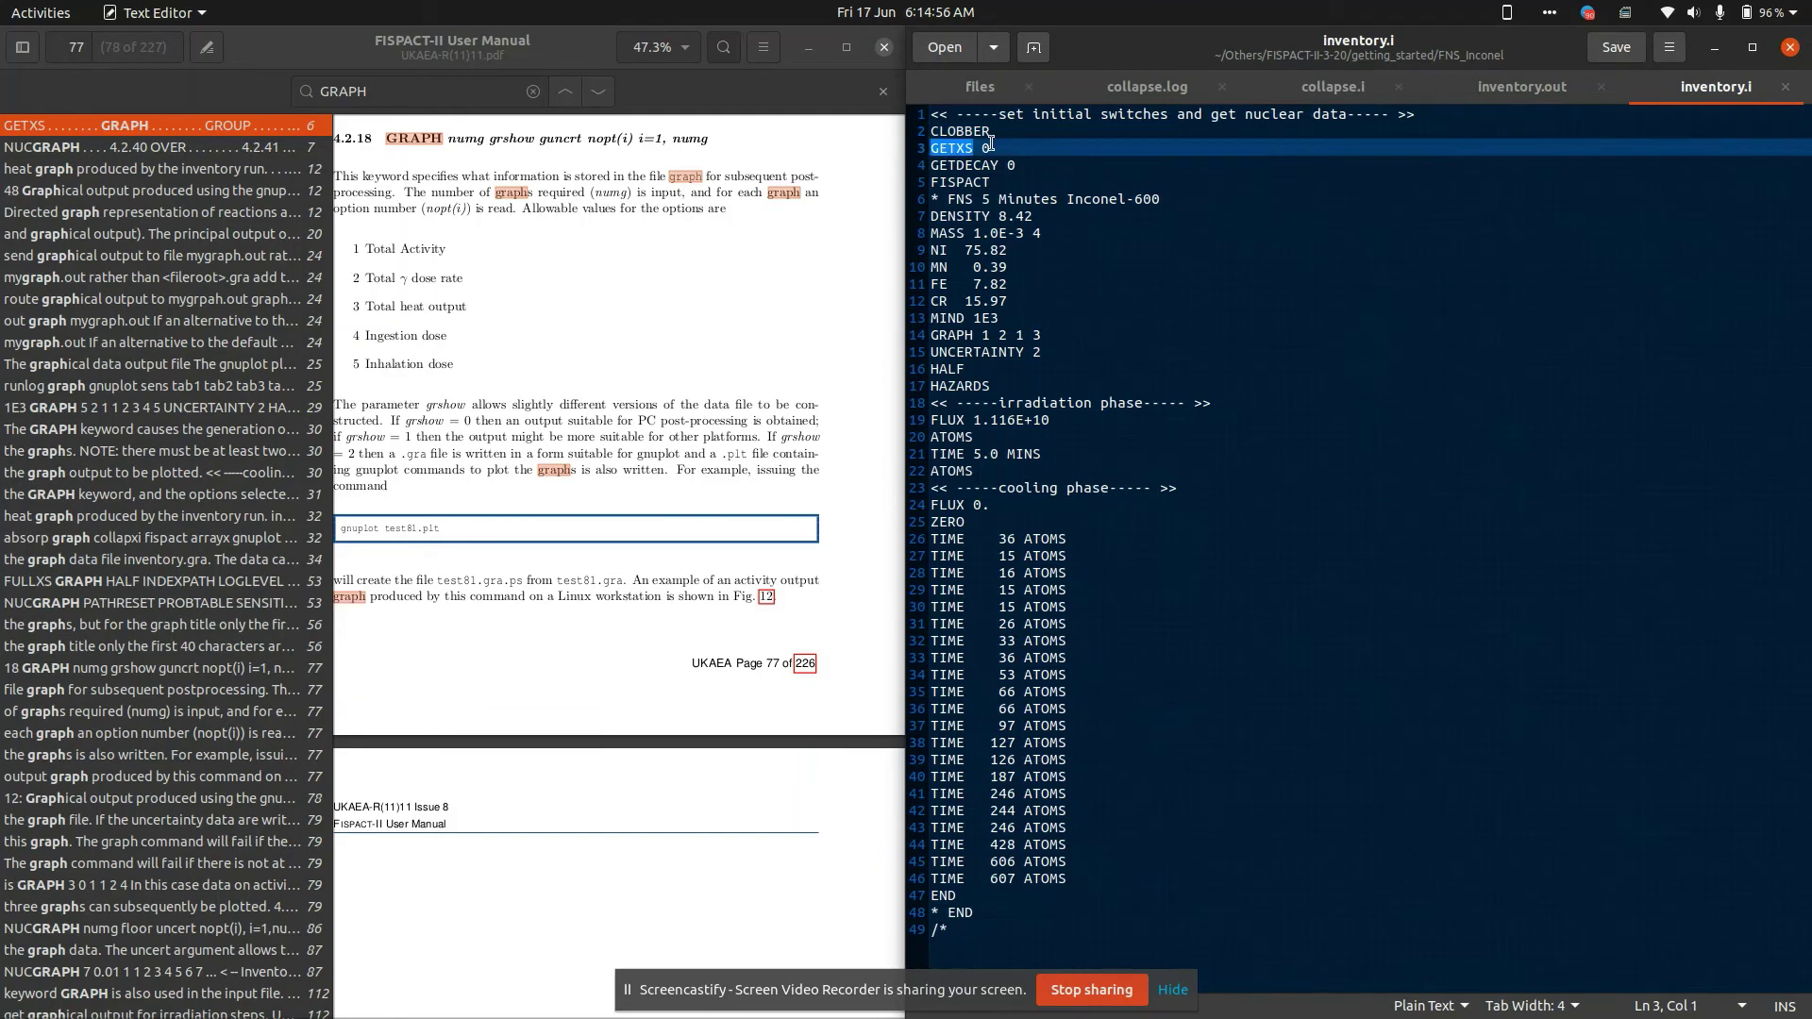
{"action": "left_click", "coordinate": [948, 147]}
{"action": "double_click", "coordinate": [959, 132]}
{"action": "key", "text": "ctrl+c"}
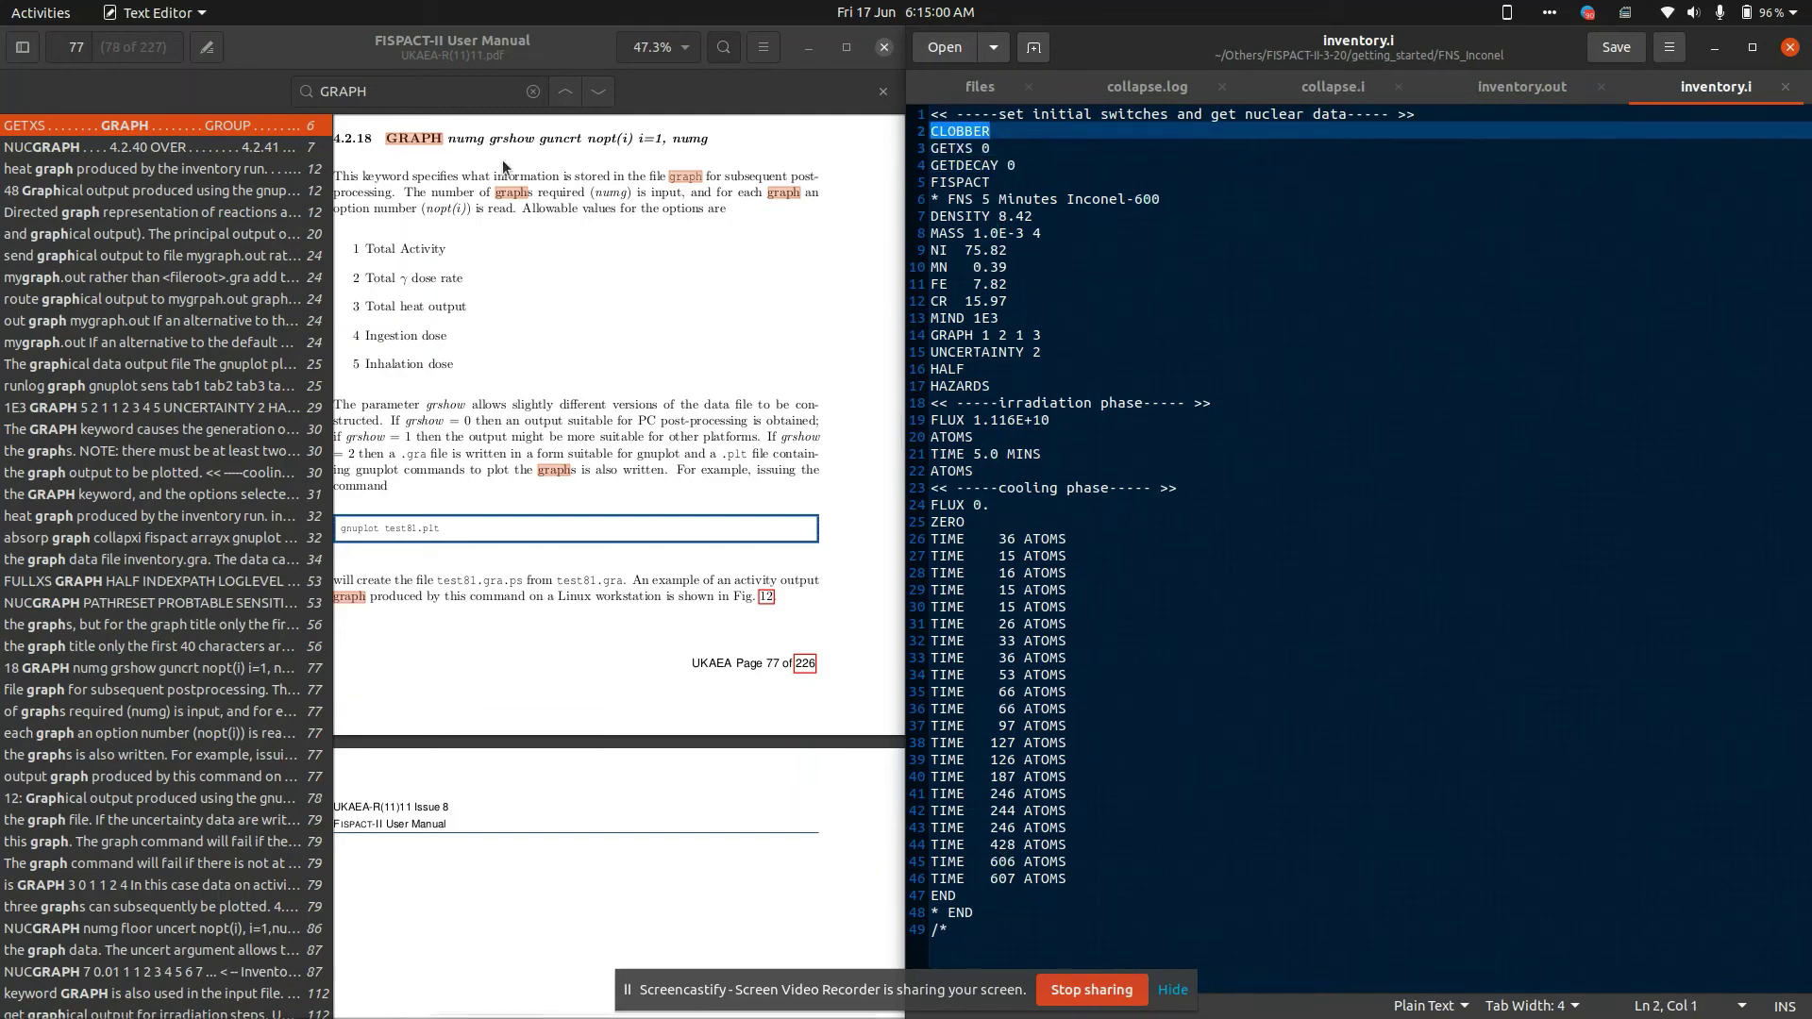
{"action": "left_click", "coordinate": [564, 39]}
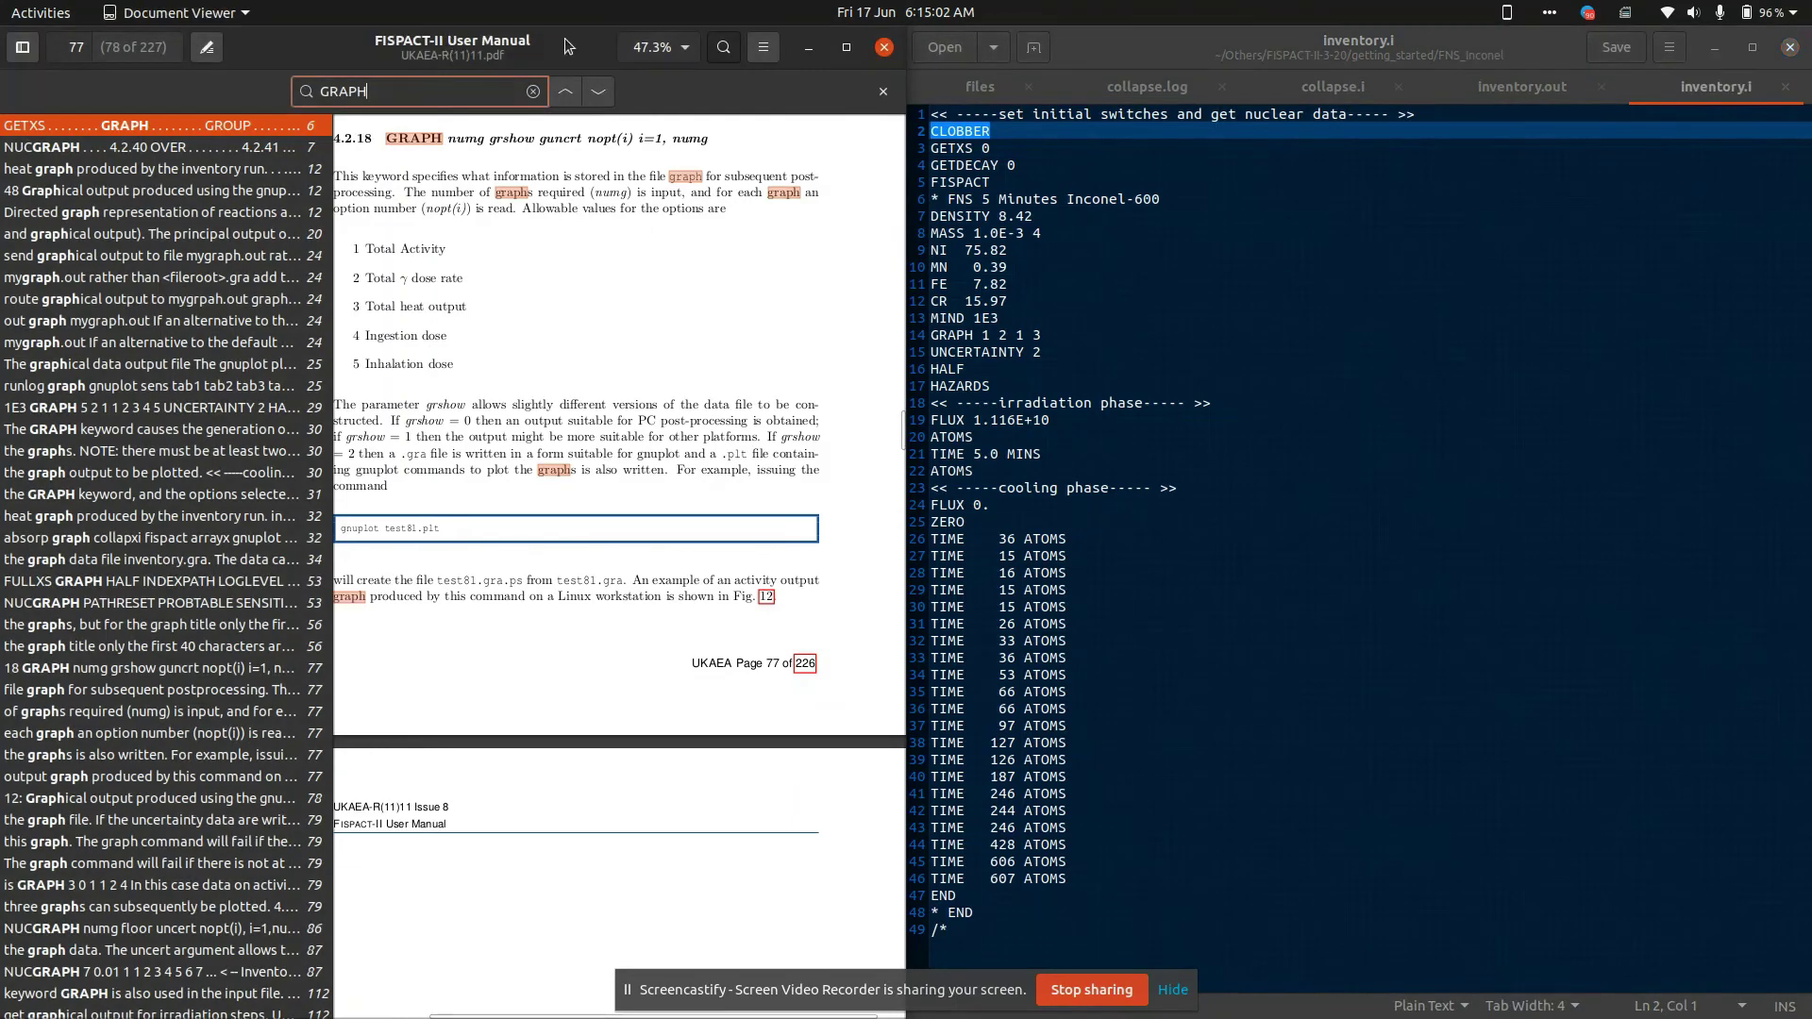
{"action": "key", "text": "ctrl+a"}
{"action": "key", "text": "ctrl+v"}
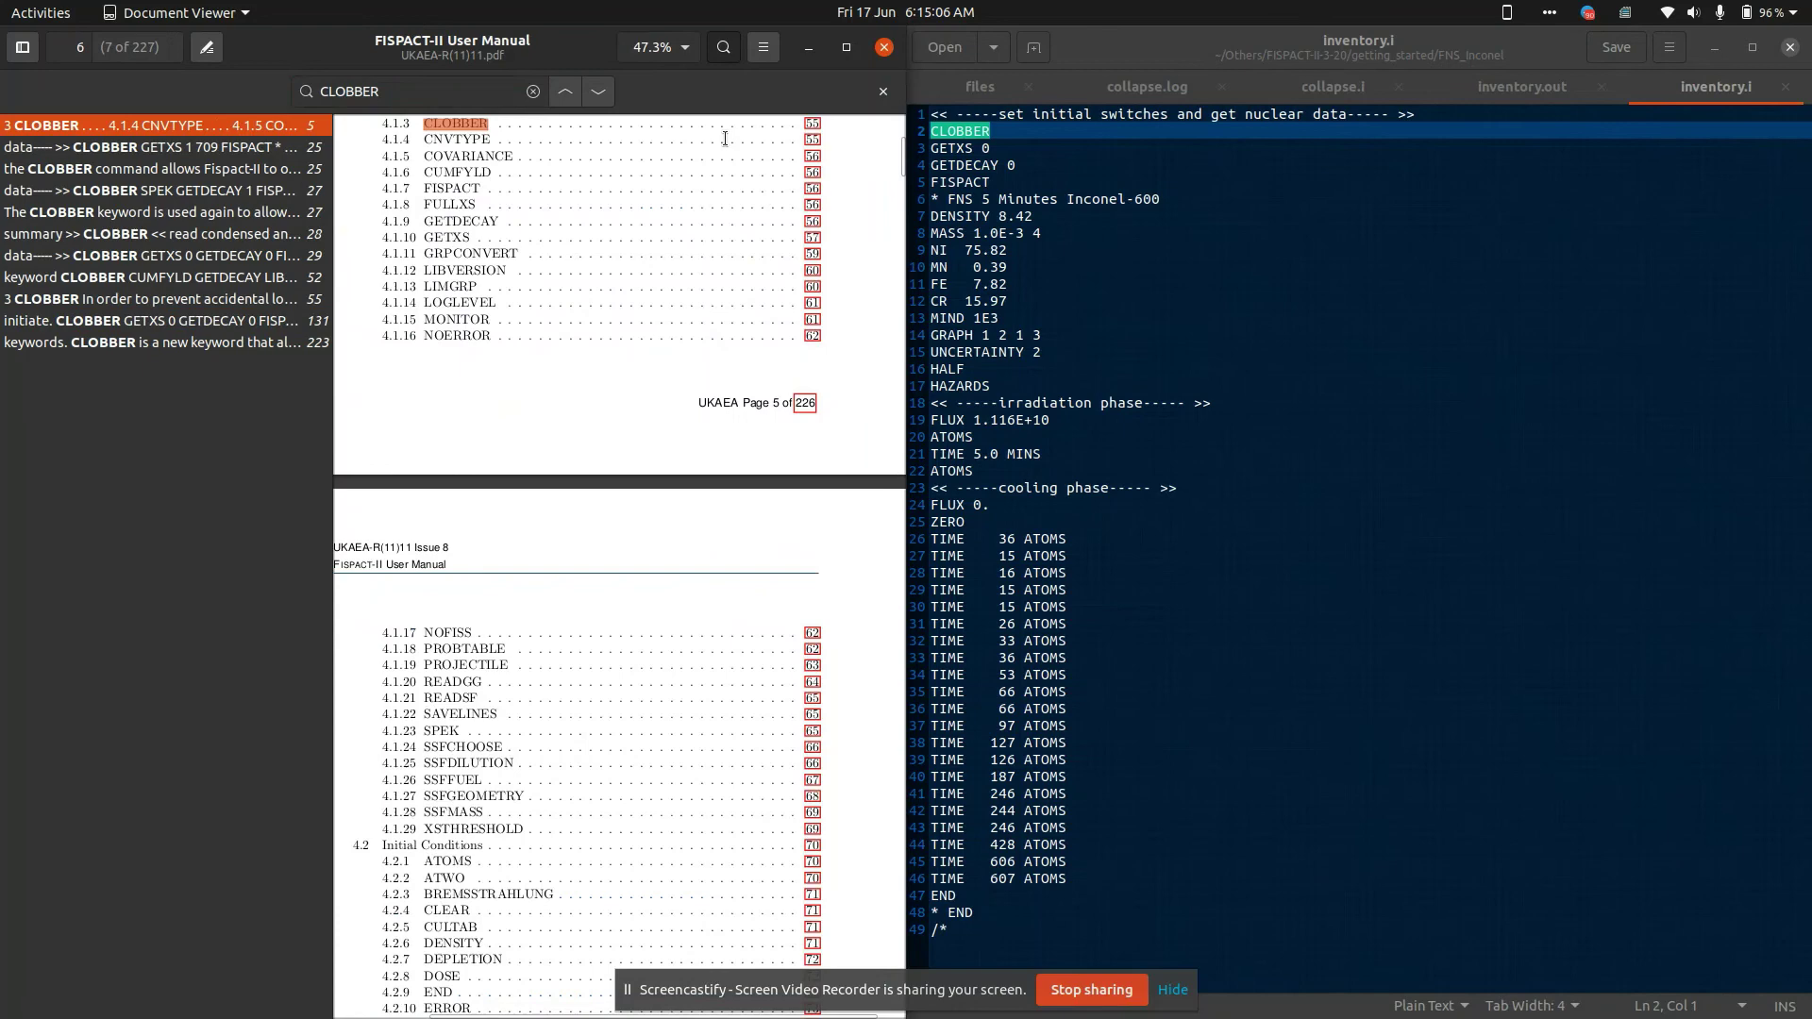
{"action": "left_click", "coordinate": [815, 126]}
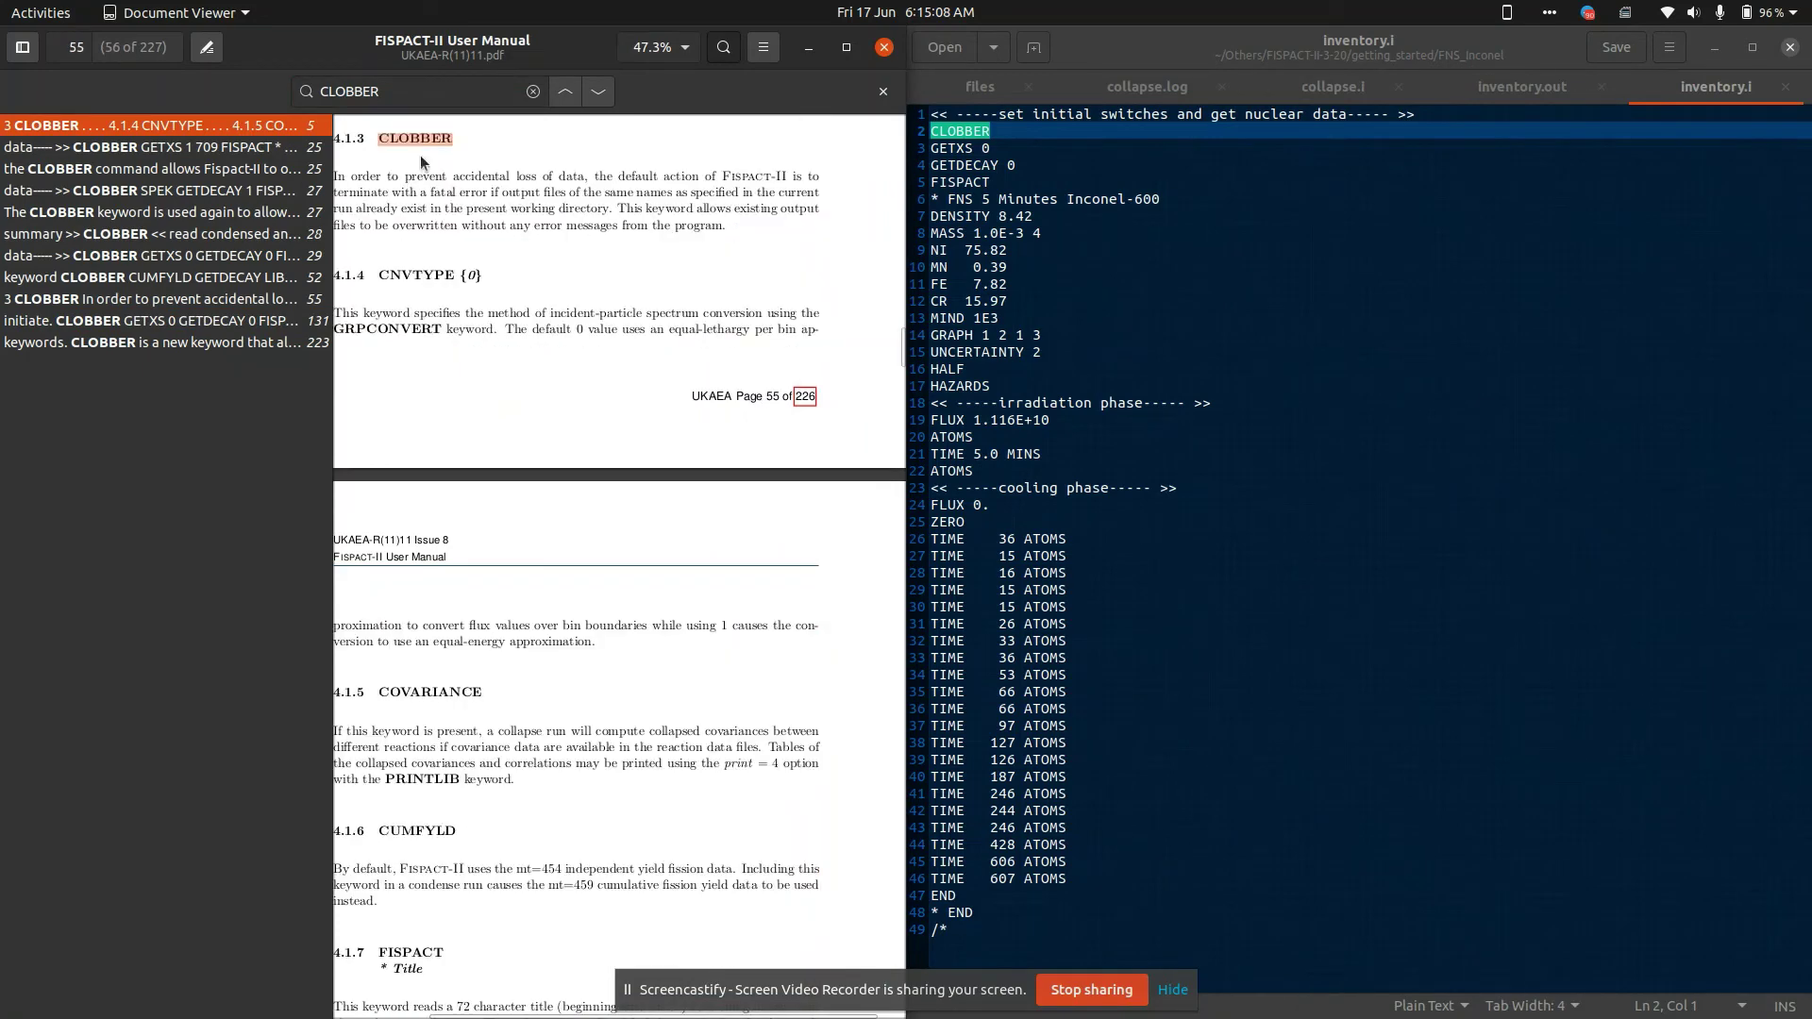
{"action": "mouse_move", "coordinate": [356, 157]}
{"action": "left_mouse_down"}
{"action": "mouse_move", "coordinate": [470, 205]}
{"action": "mouse_move", "coordinate": [751, 225]}
{"action": "left_mouse_up"}
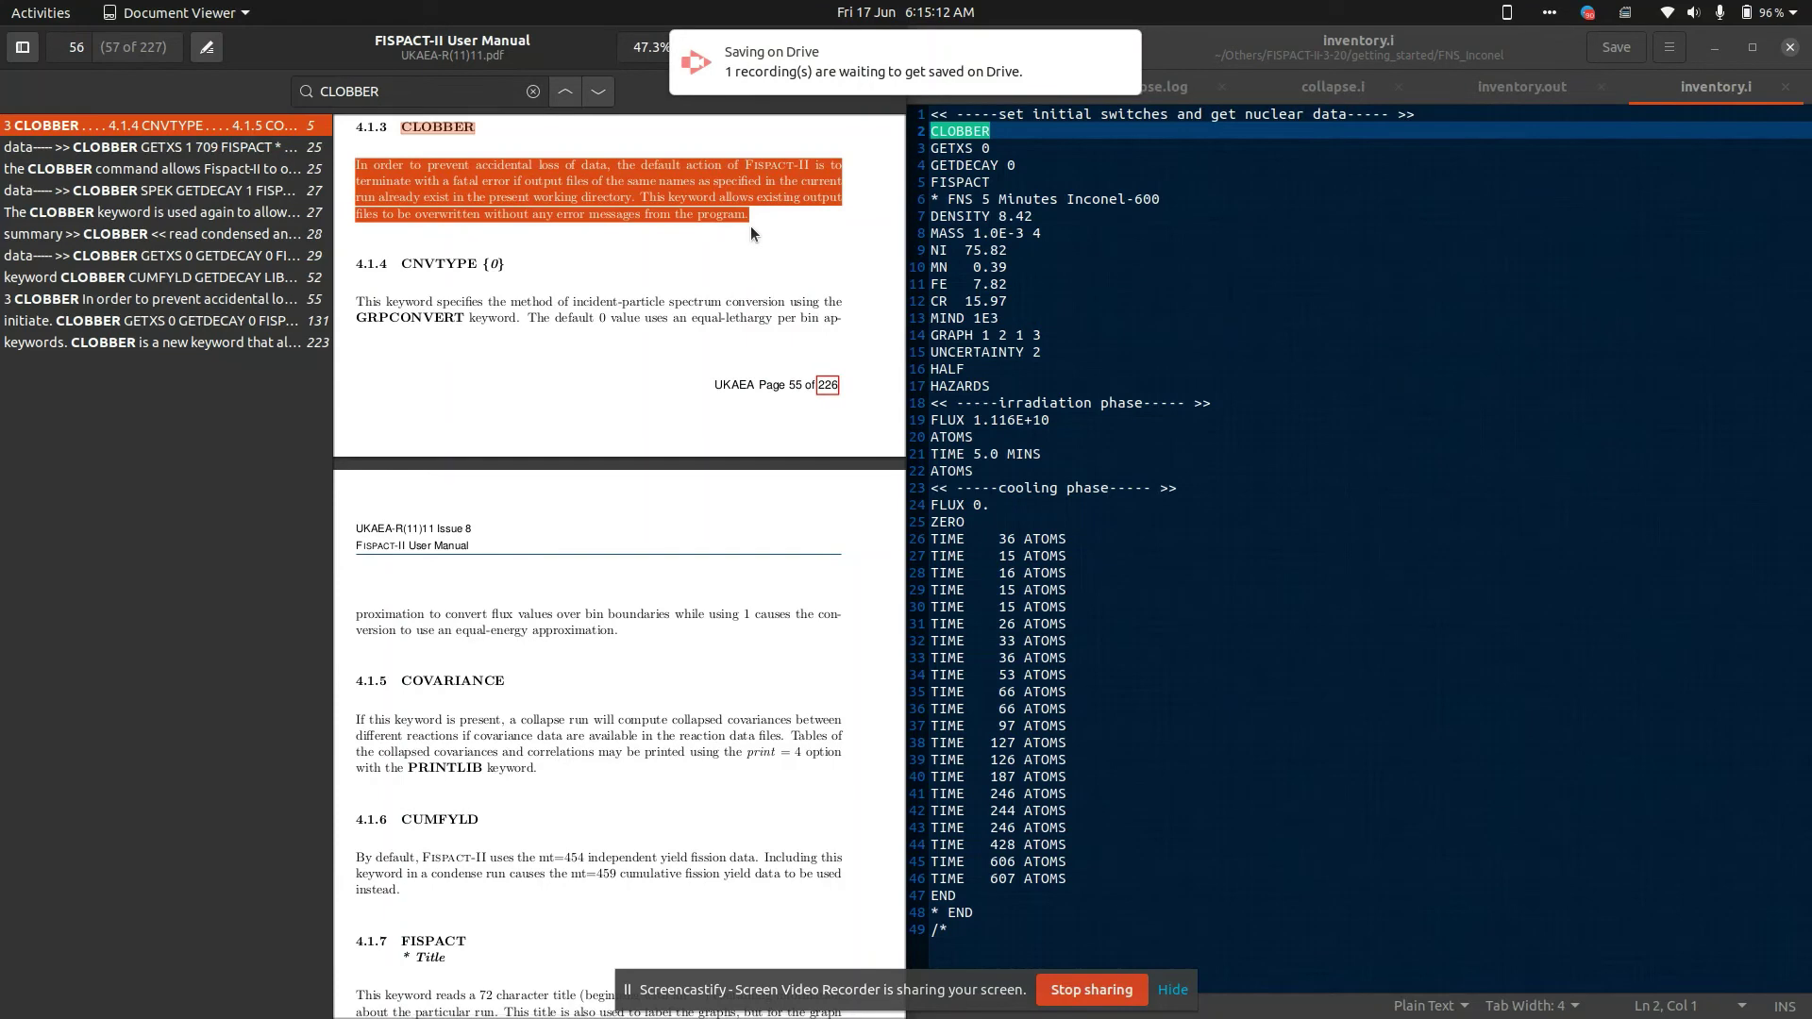
Search the manual for GETXS and jump to its entry in section 4.1.10 on page 57.
{"action": "double_click", "coordinate": [946, 151]}
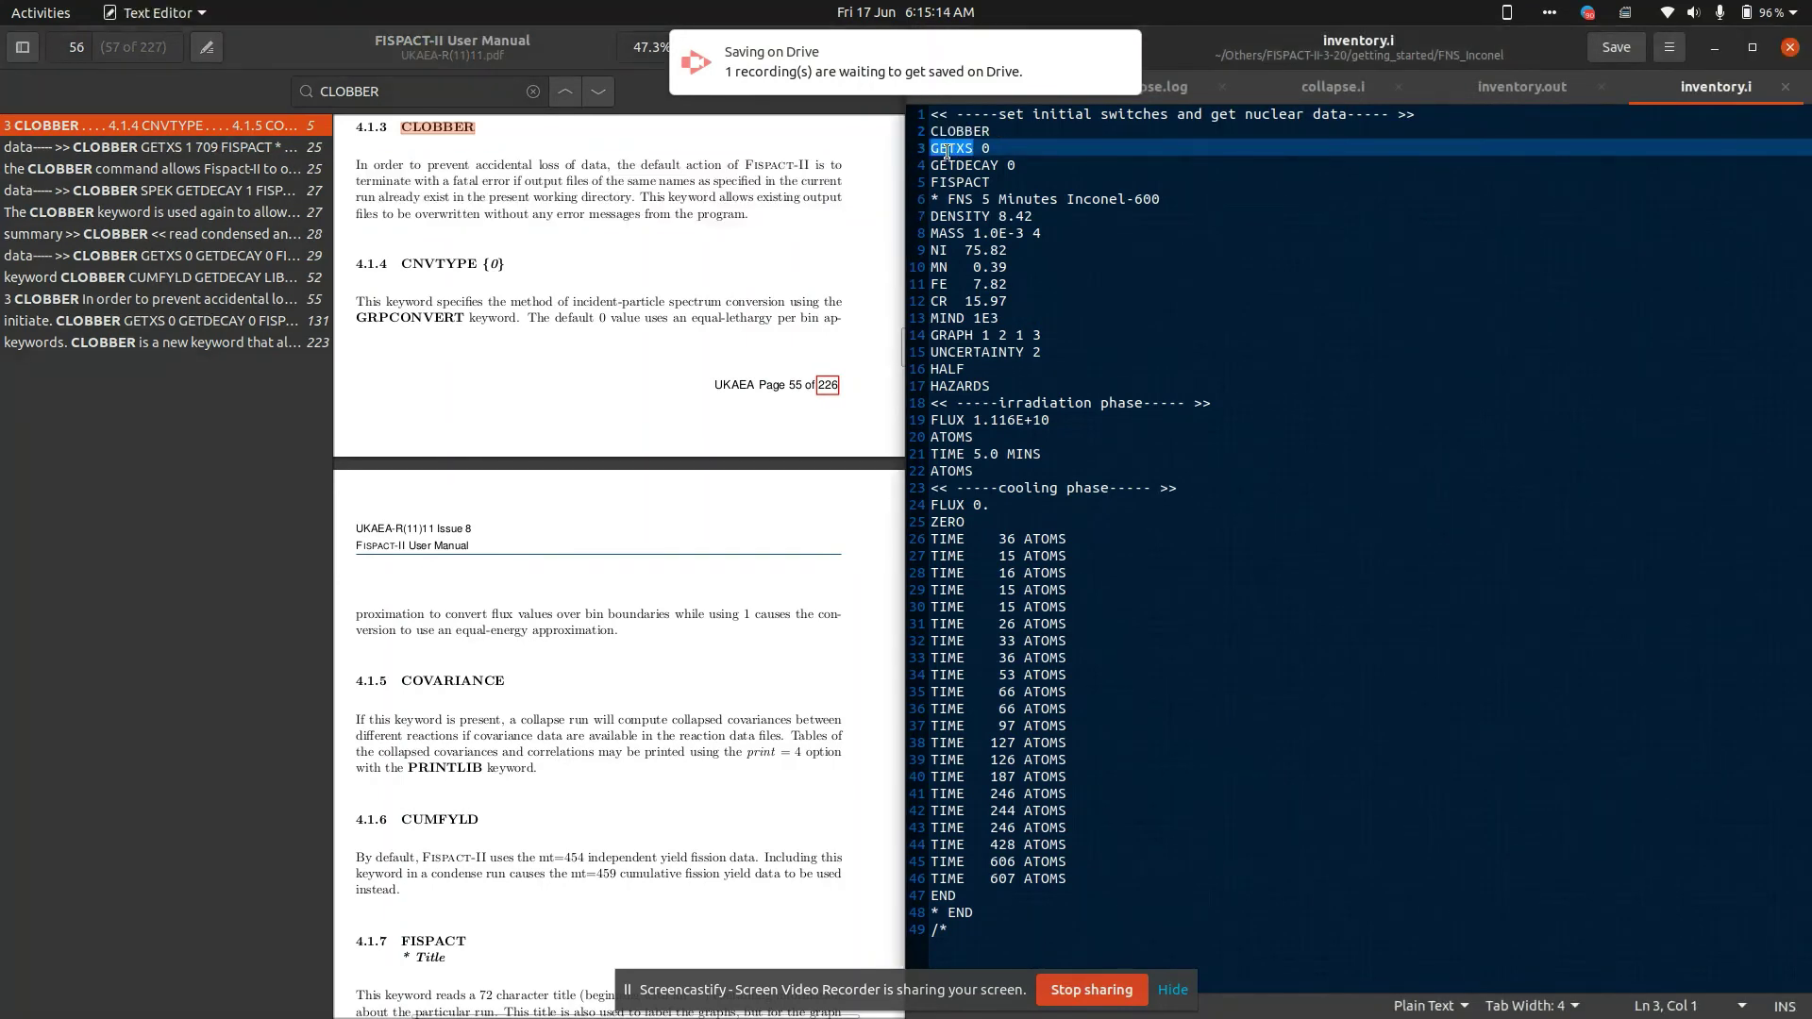
{"action": "left_click_drag", "start_coordinate": [946, 151], "coordinate": [983, 149]}
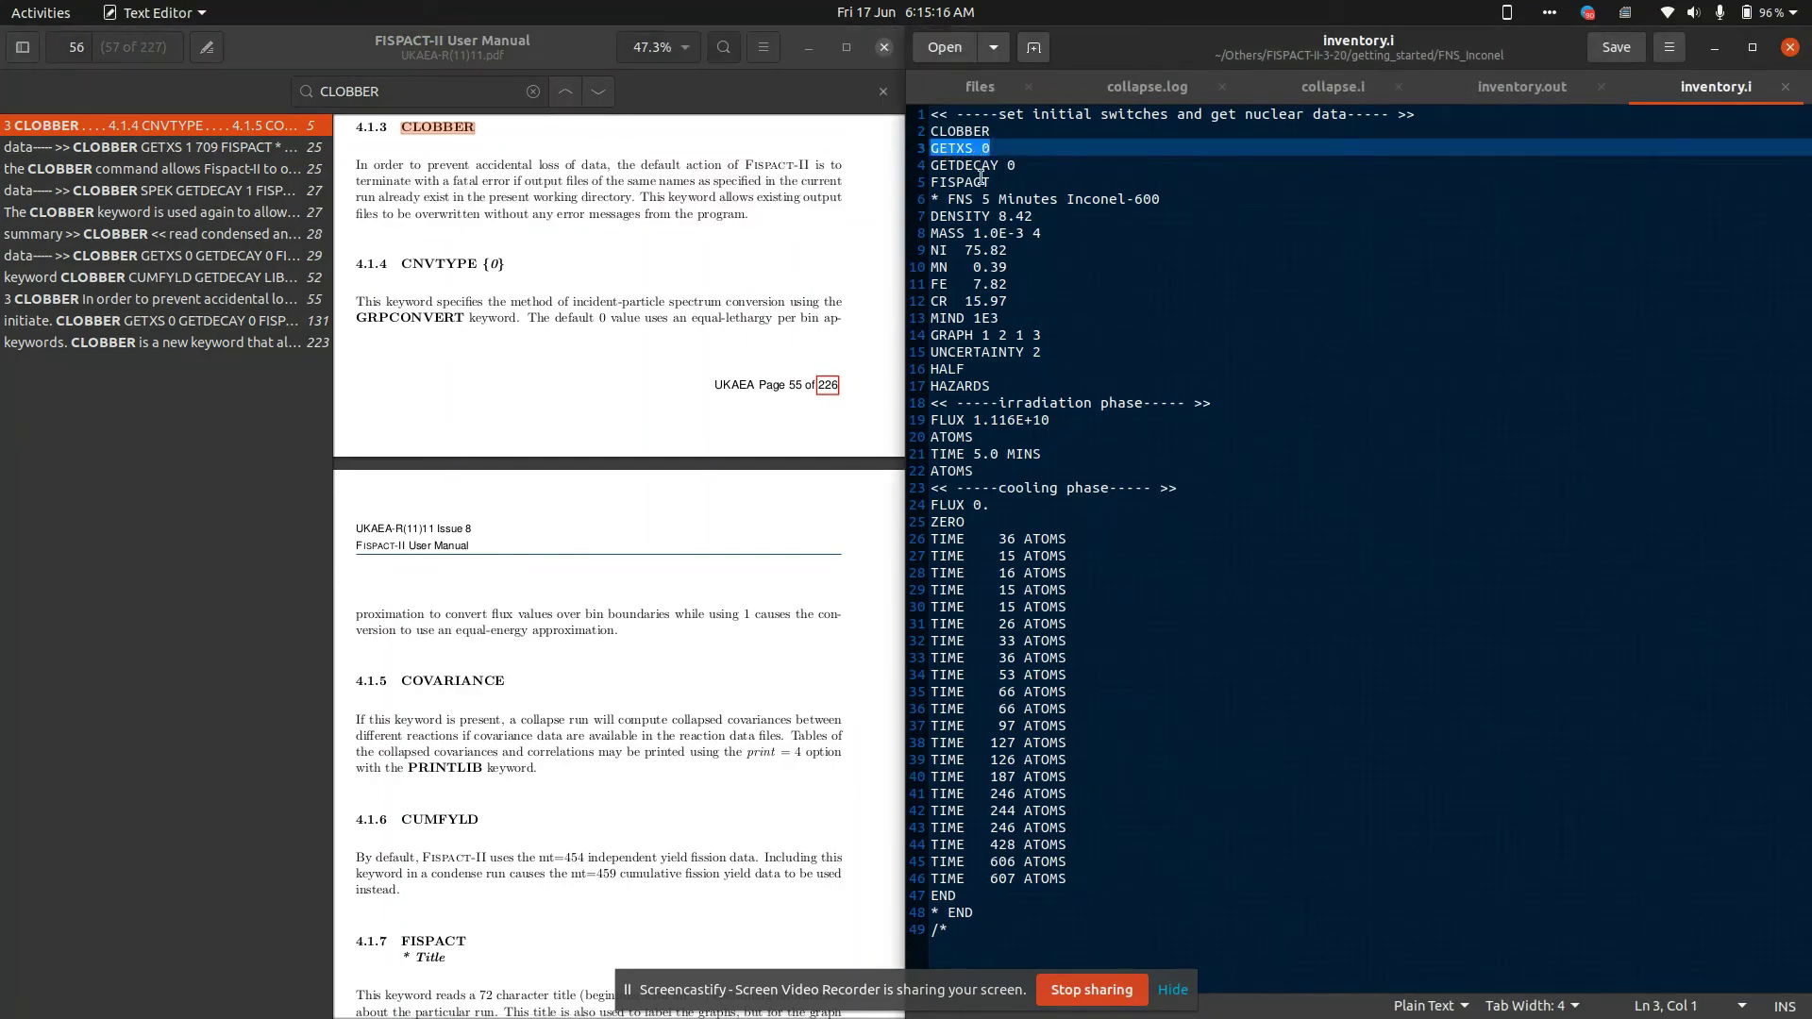
{"action": "double_click", "coordinate": [947, 153]}
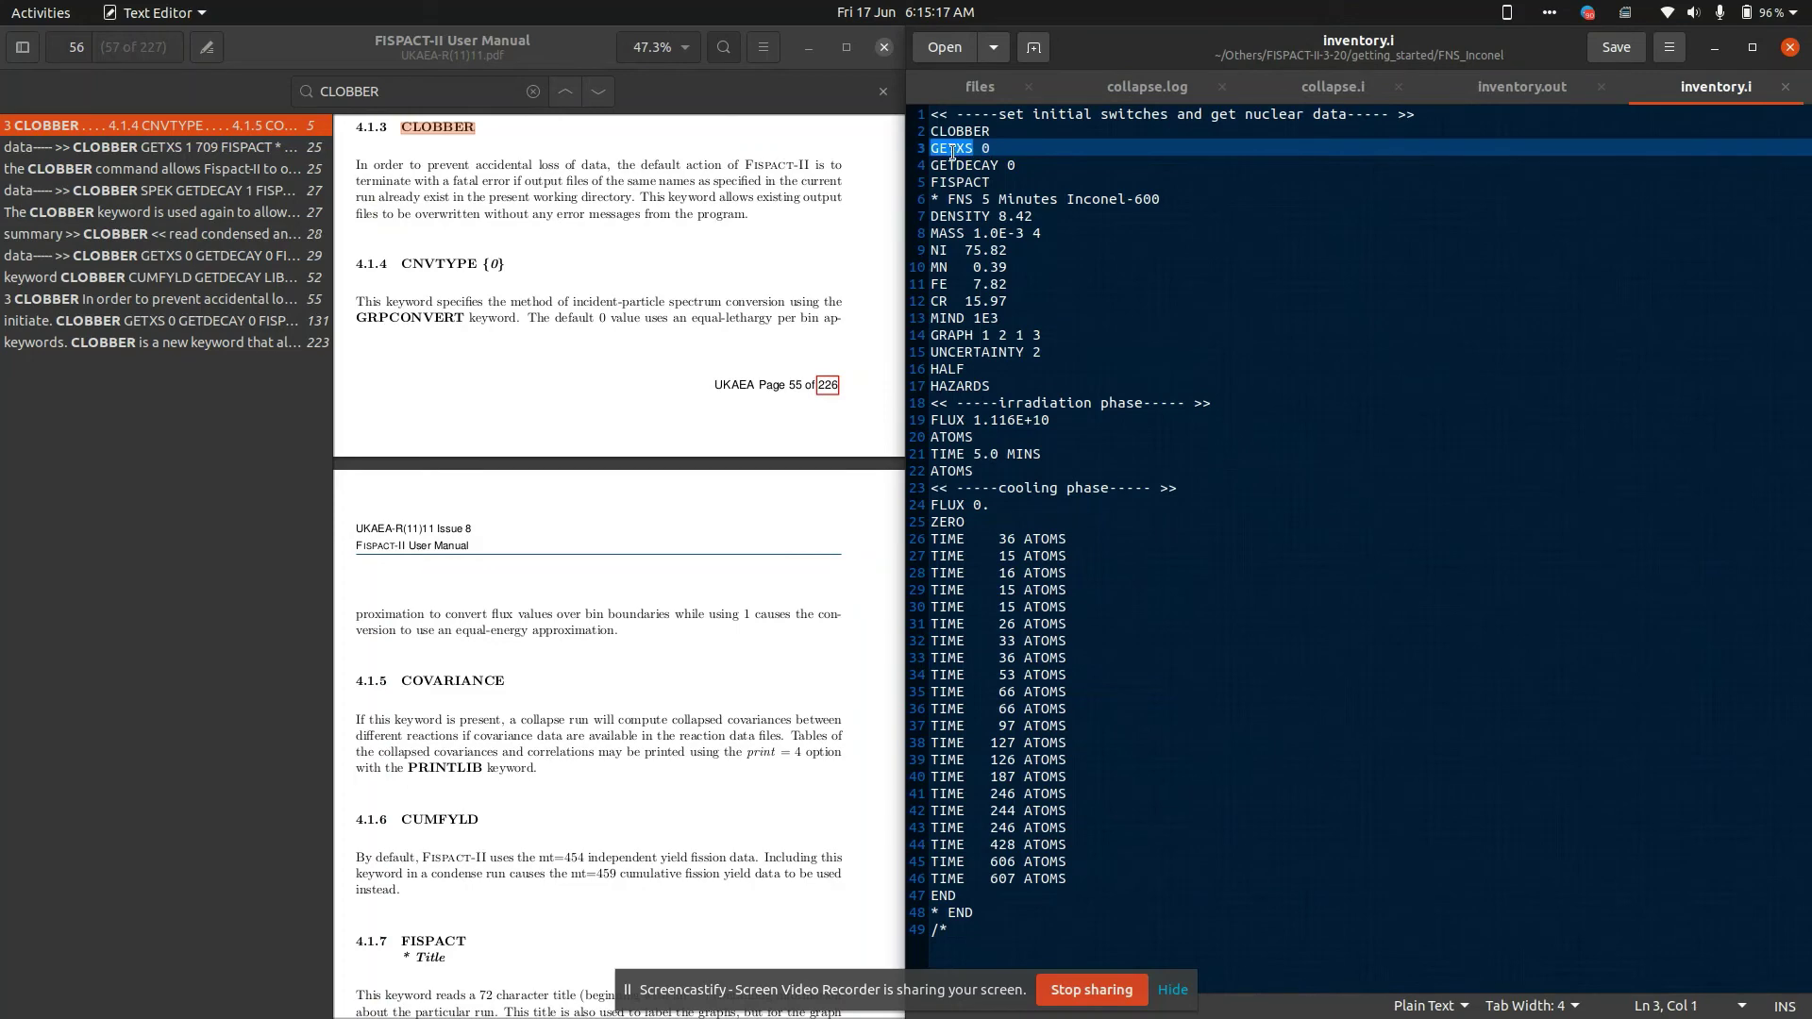
{"action": "left_click", "coordinate": [425, 91]}
{"action": "type", "text": "GETXS"}
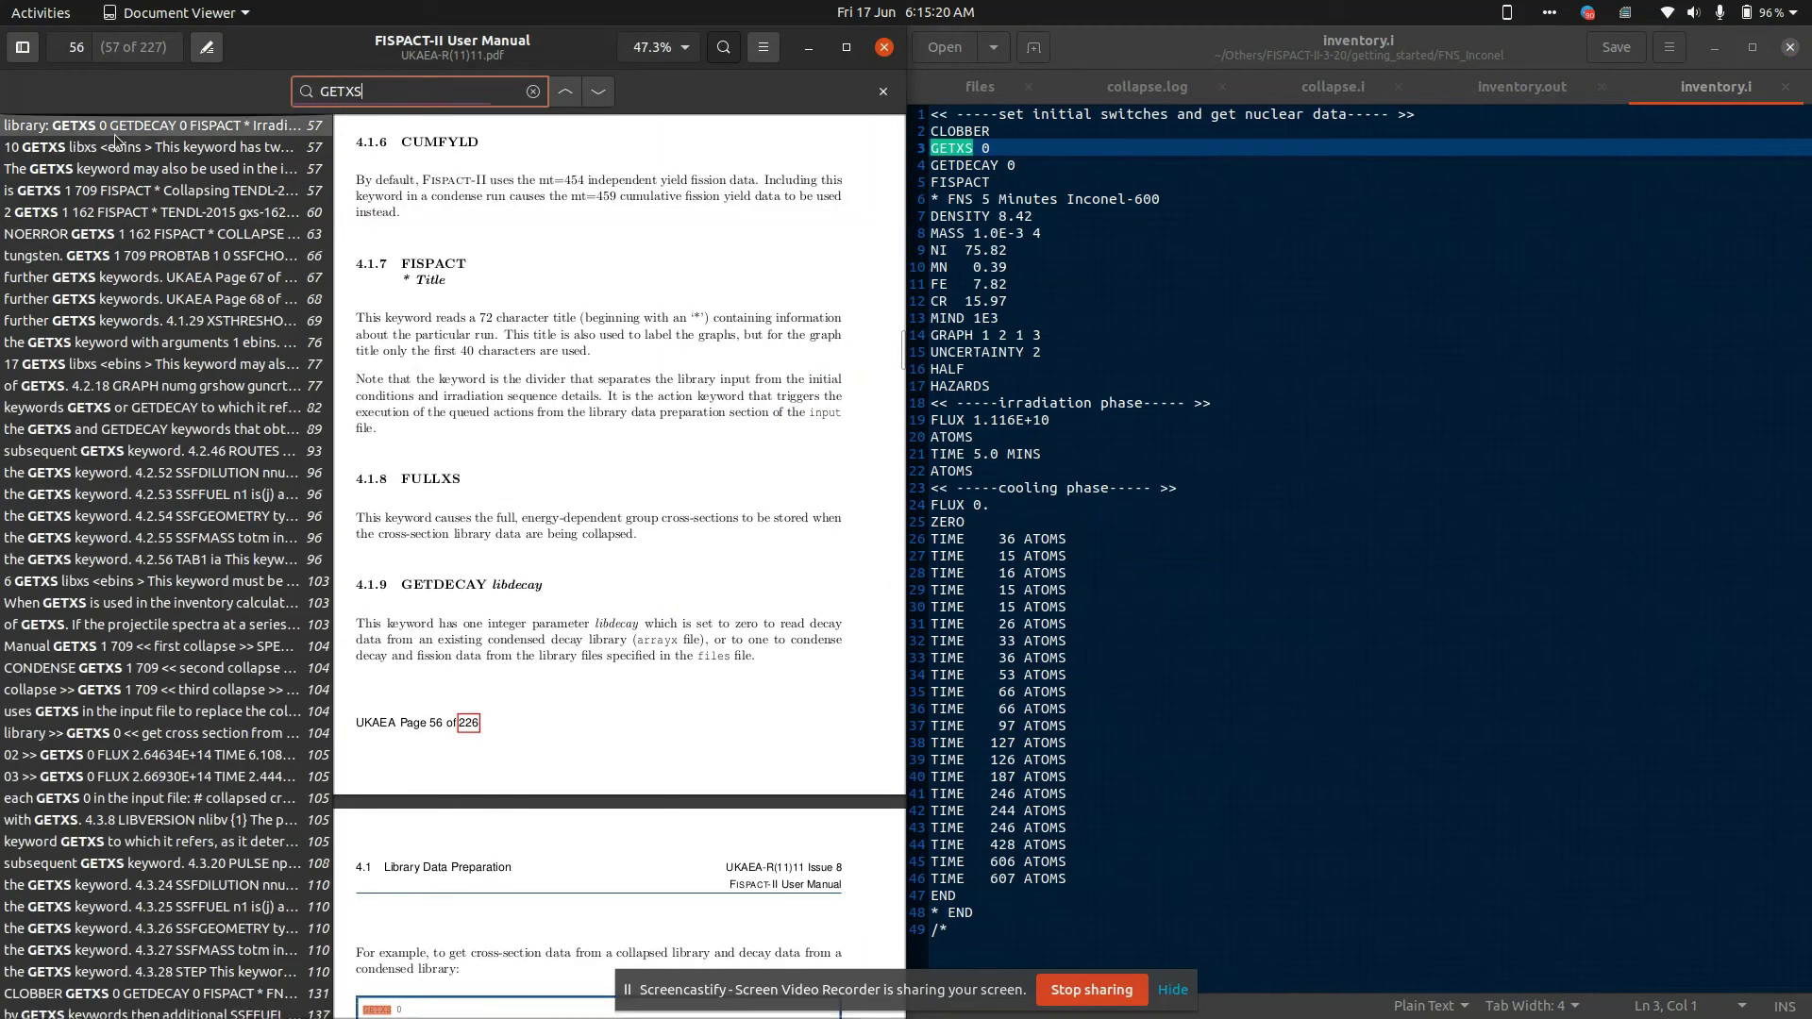
{"action": "left_click", "coordinate": [114, 135]}
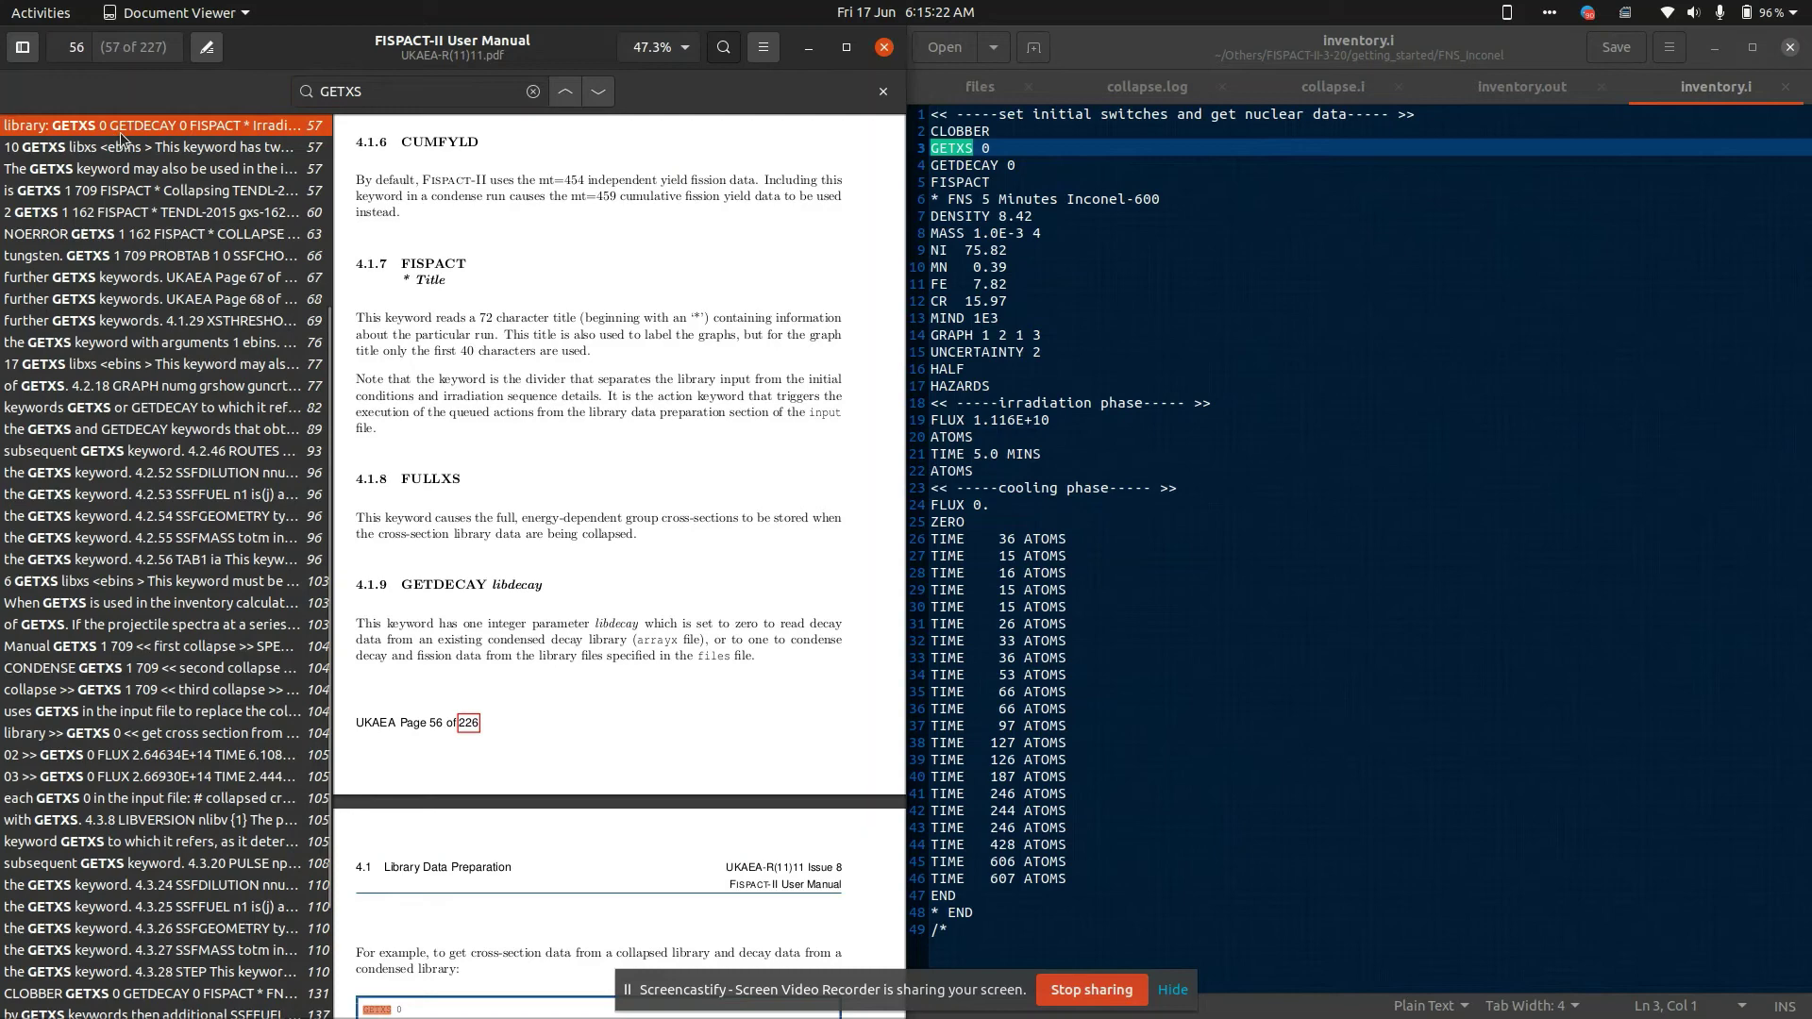
{"action": "scroll", "coordinate": [120, 131], "scroll_direction": "up", "scroll_amount": 5}
{"action": "left_click", "coordinate": [168, 127]}
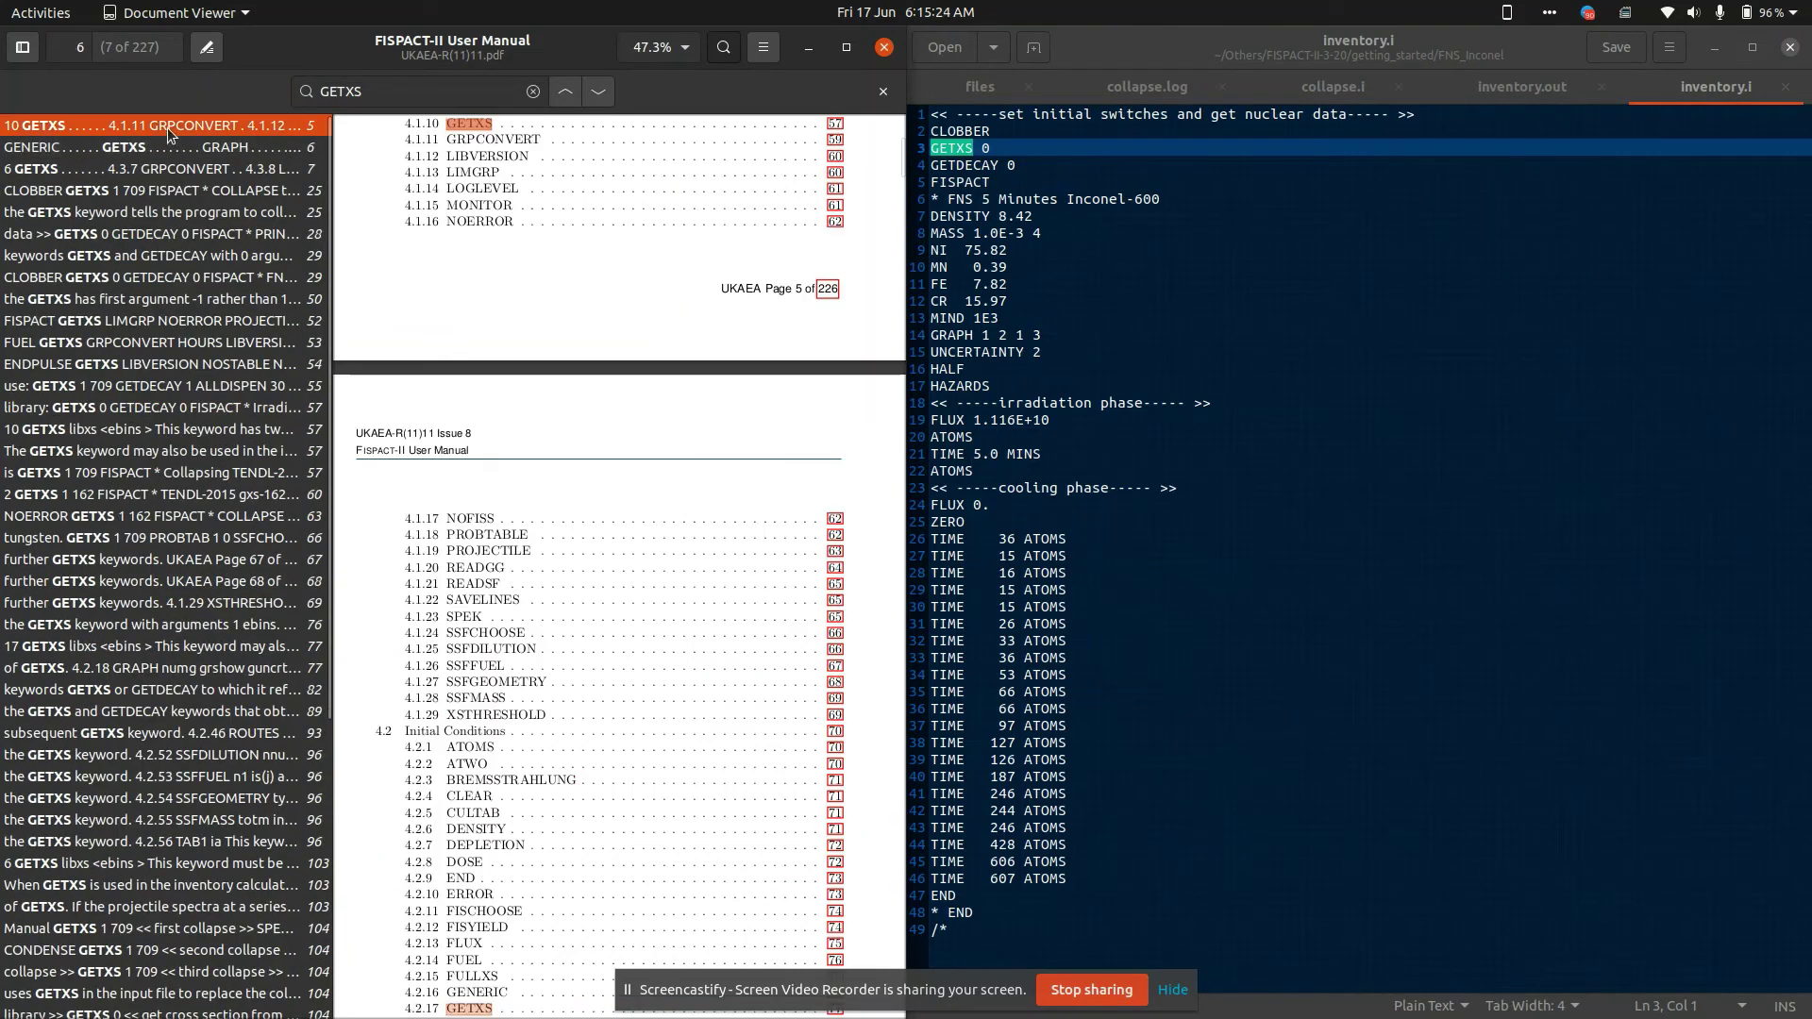
{"action": "left_click", "coordinate": [830, 122]}
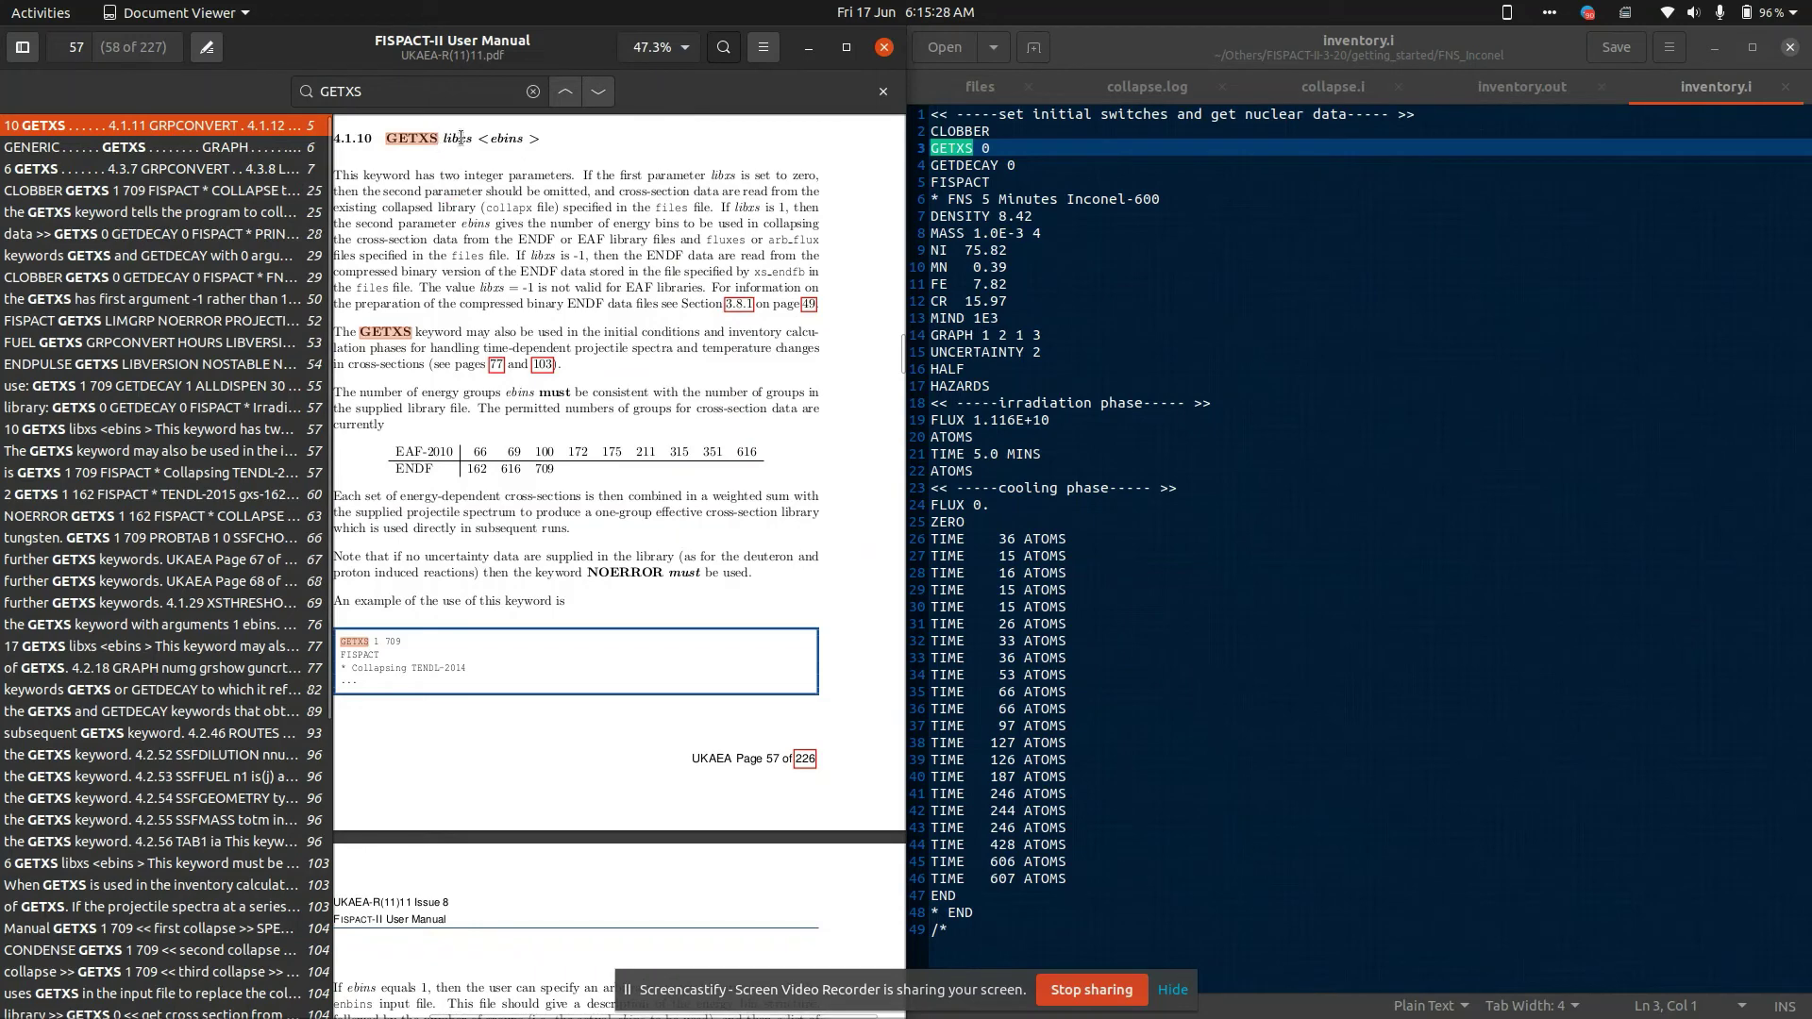
Match inventory.i's GETXS 0 value against the manual's libxs parameter.
{"action": "left_click", "coordinate": [988, 147]}
{"action": "key", "text": "shift+Left"}
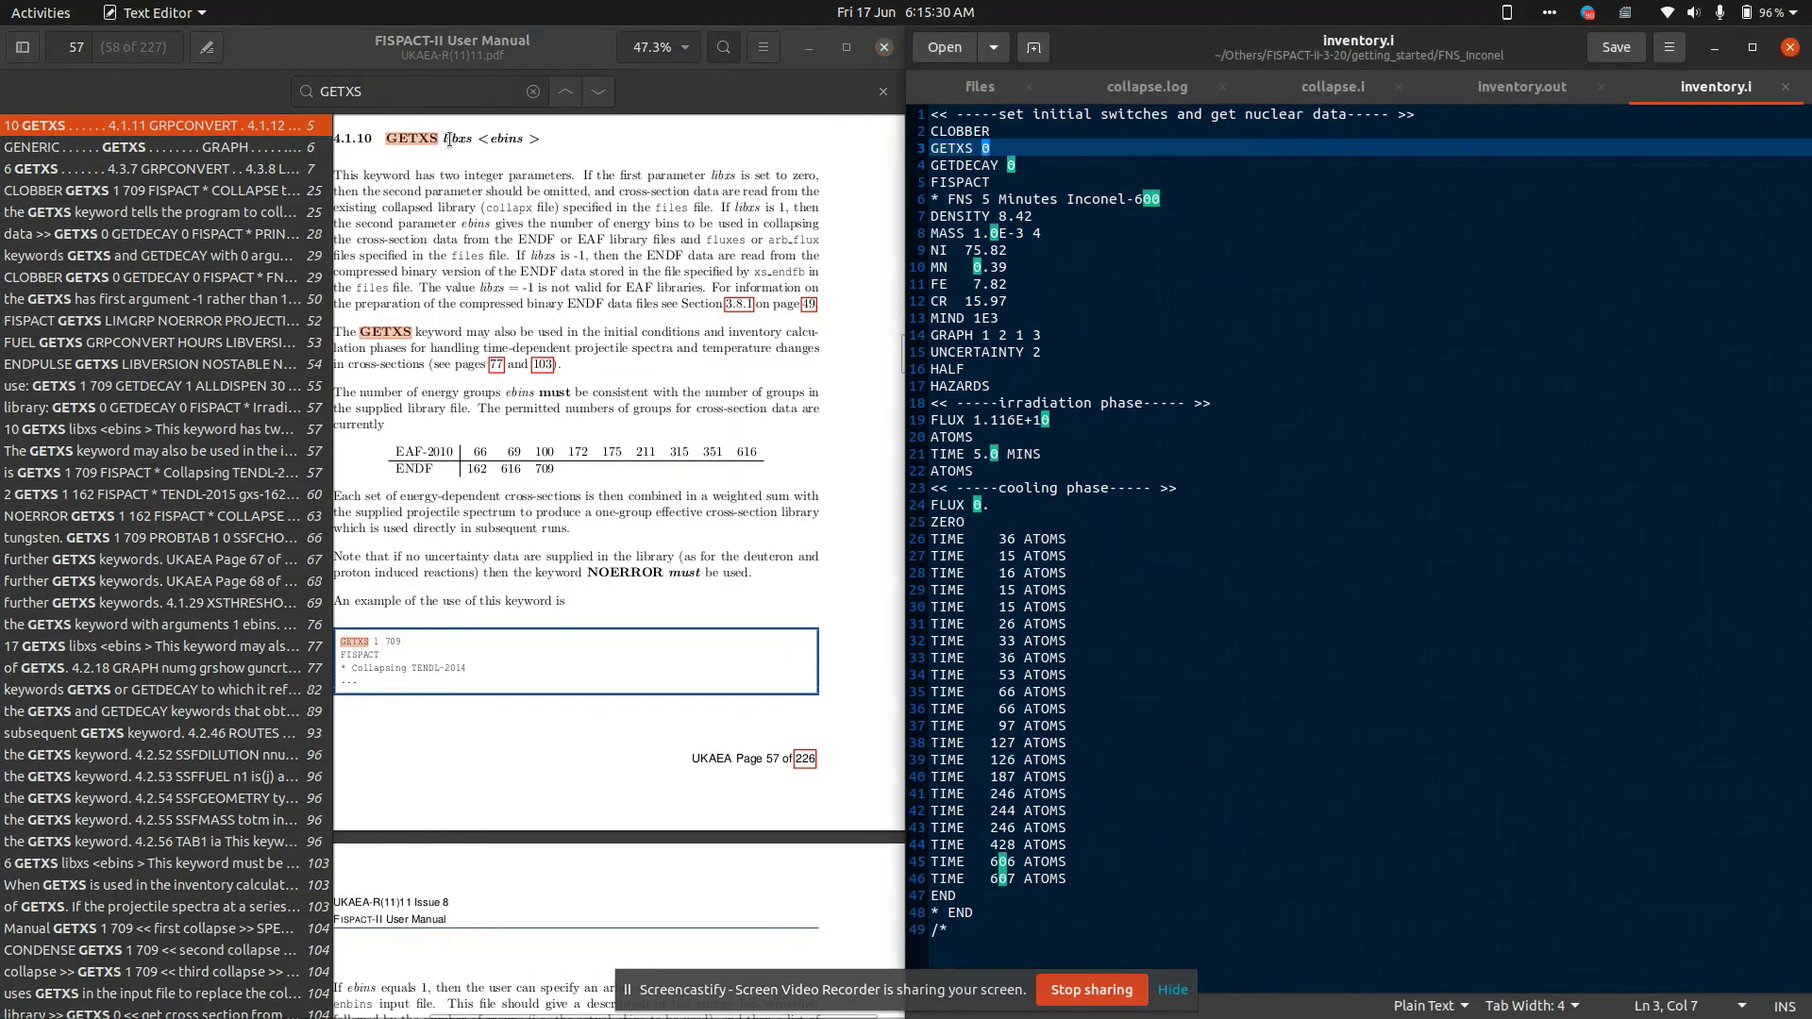
{"action": "double_click", "coordinate": [453, 140]}
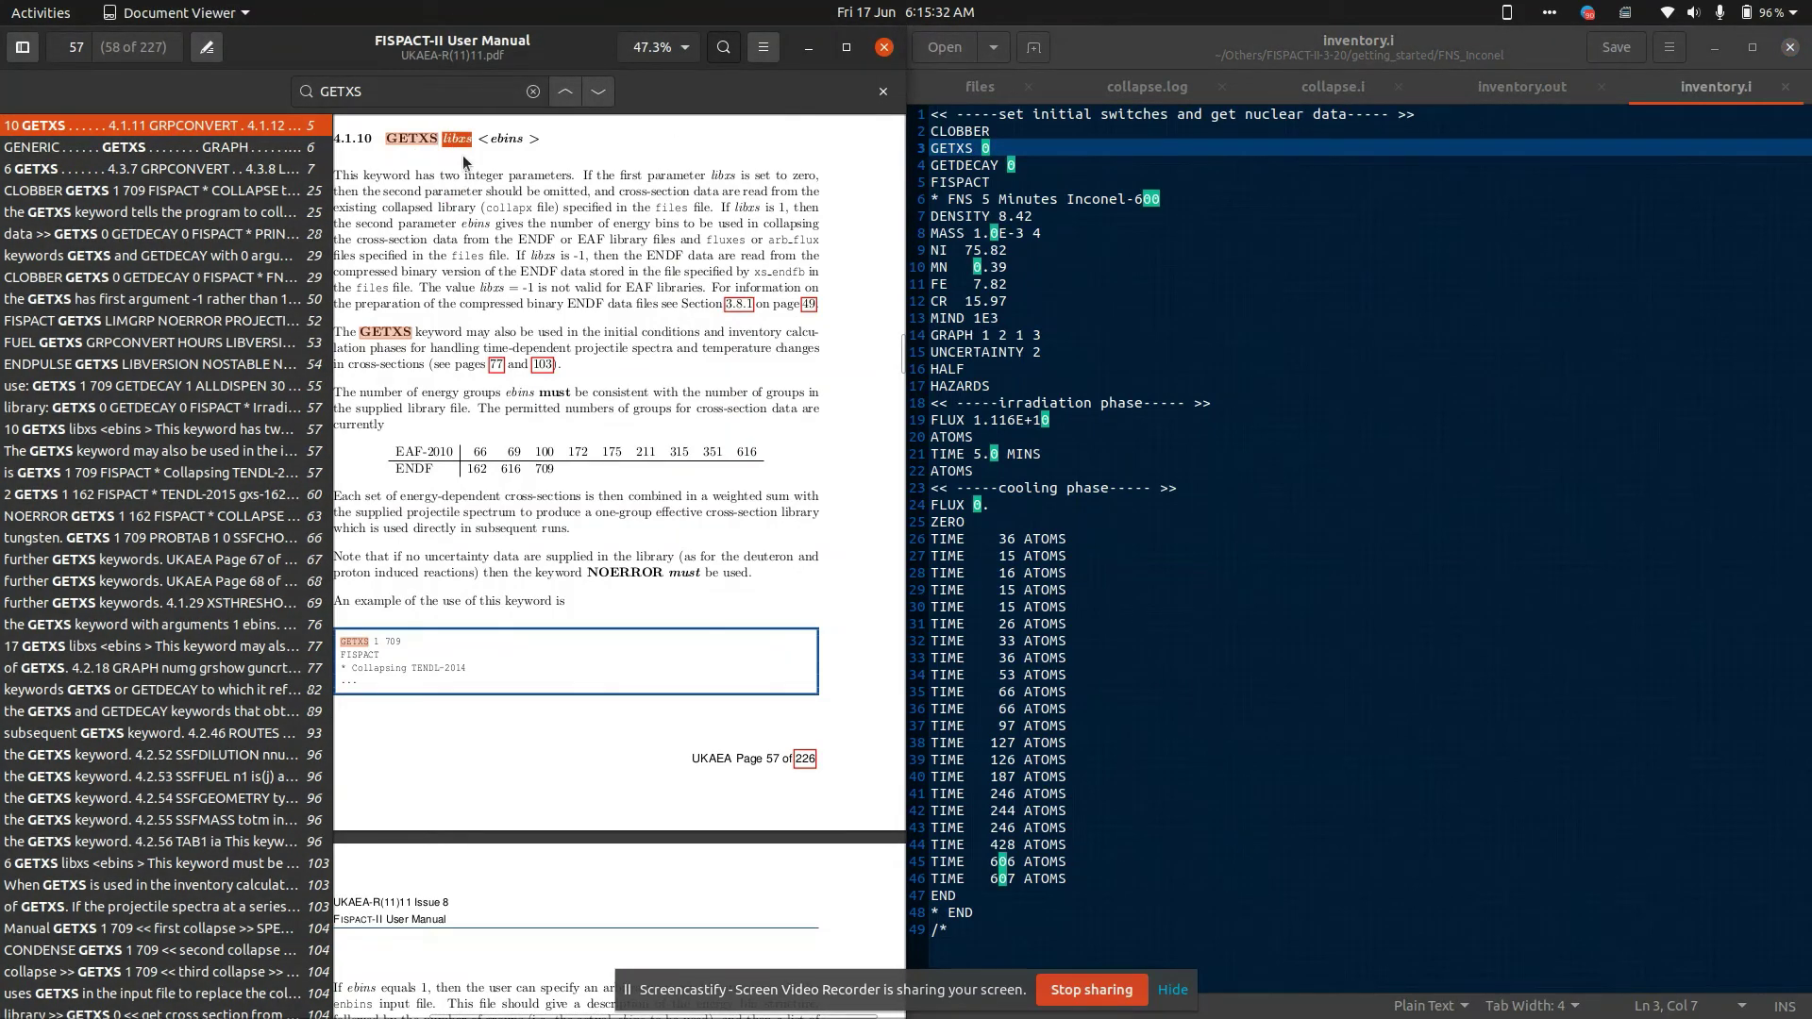
{"action": "left_click", "coordinate": [982, 147]}
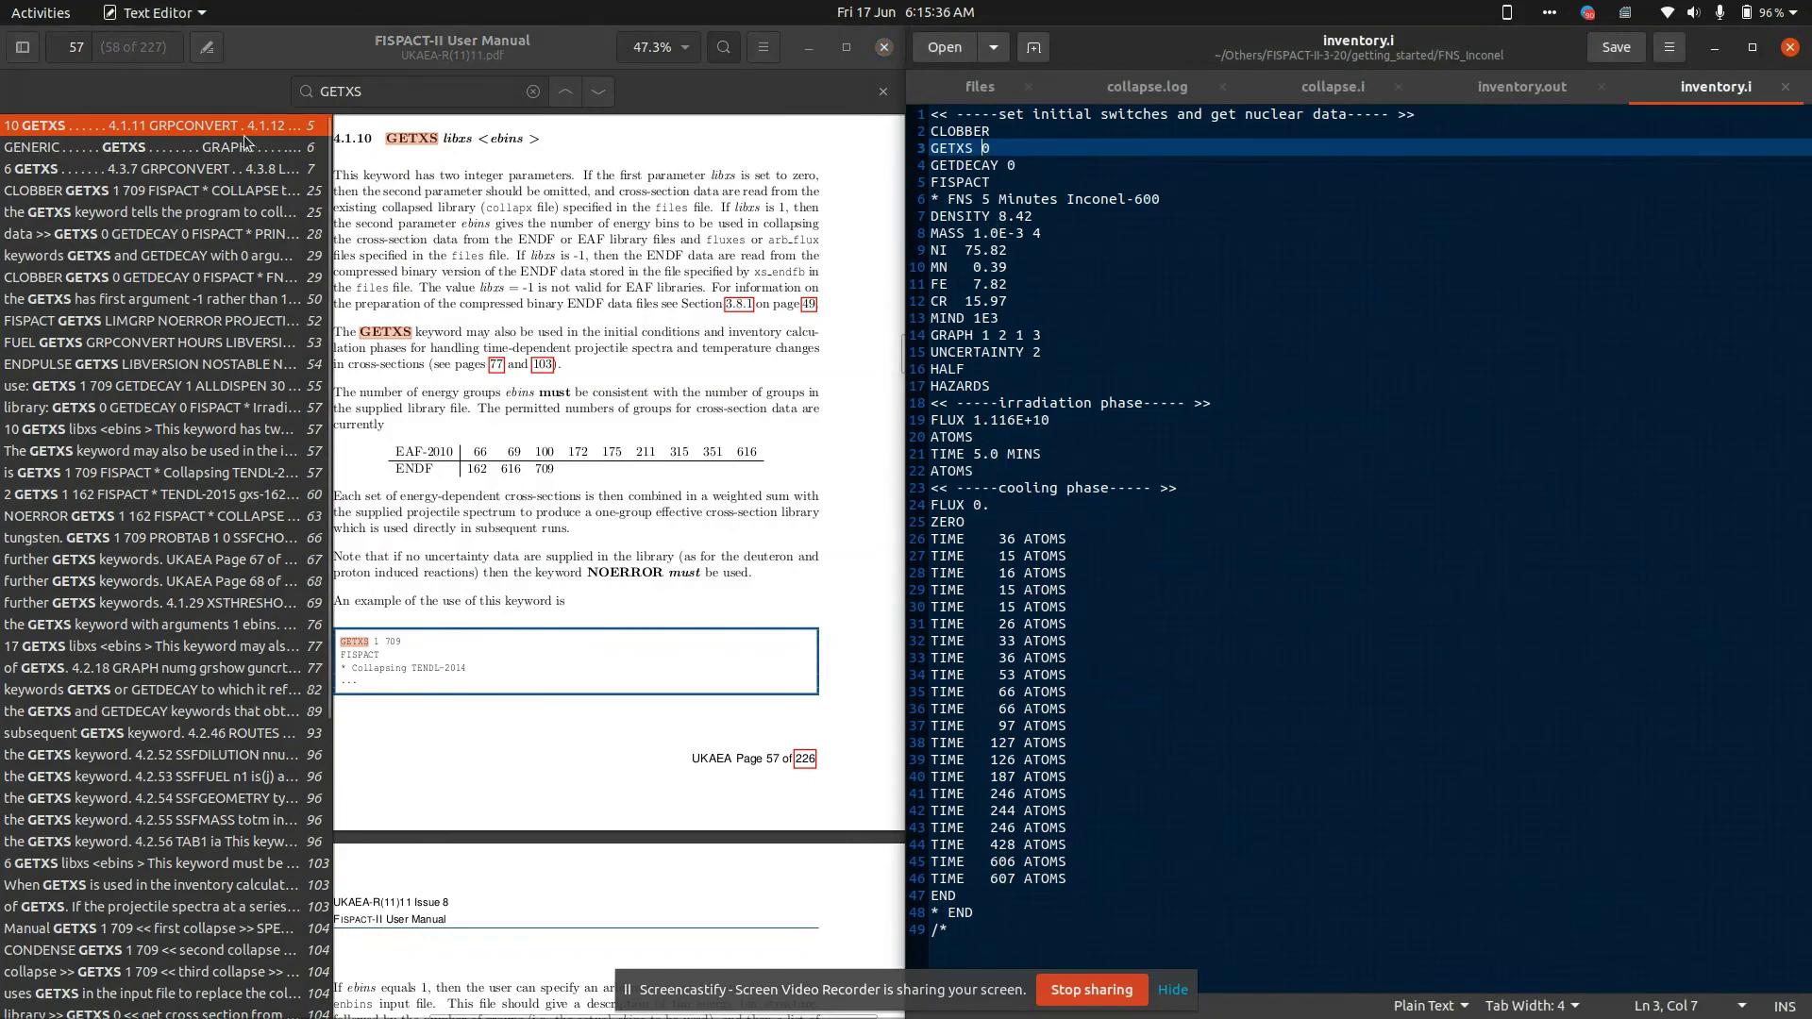
Search the manual for GRAPH and jump to section 4.2.18 on page 77.
{"action": "left_click_drag", "start_coordinate": [975, 335], "coordinate": [931, 335]}
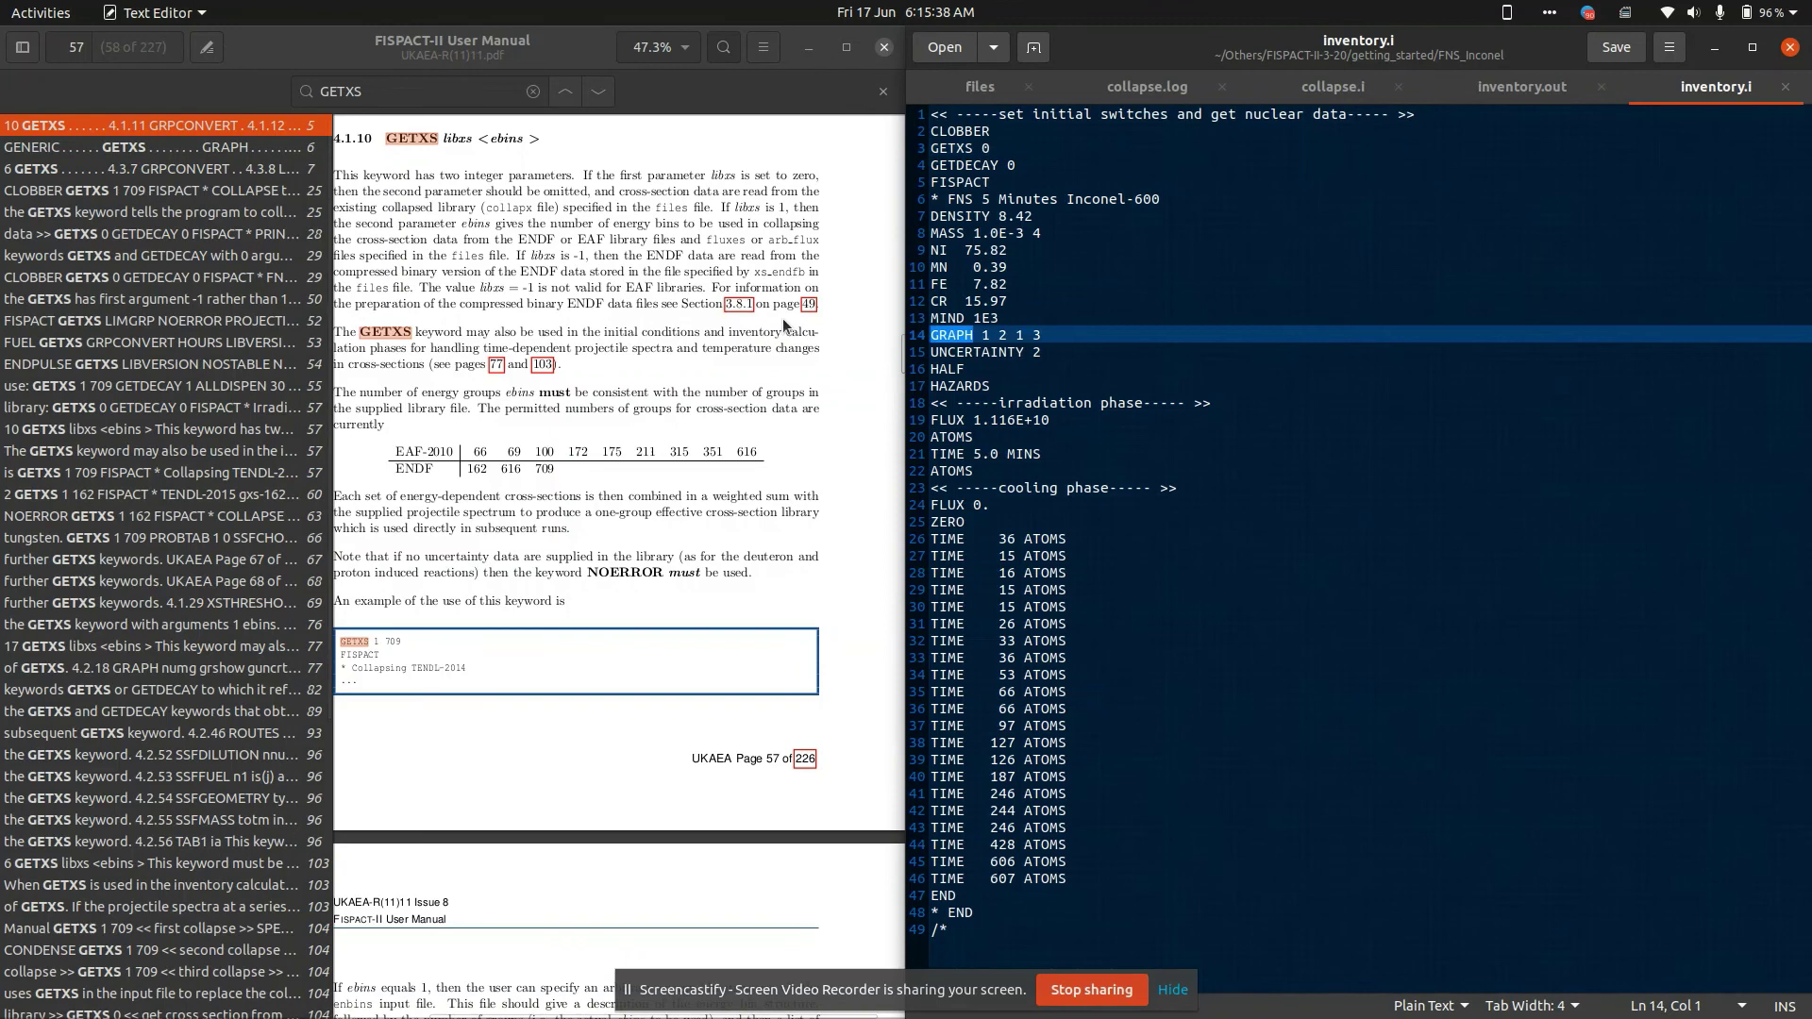
{"action": "left_click", "coordinate": [398, 90]}
{"action": "type", "text": "GRAPH"}
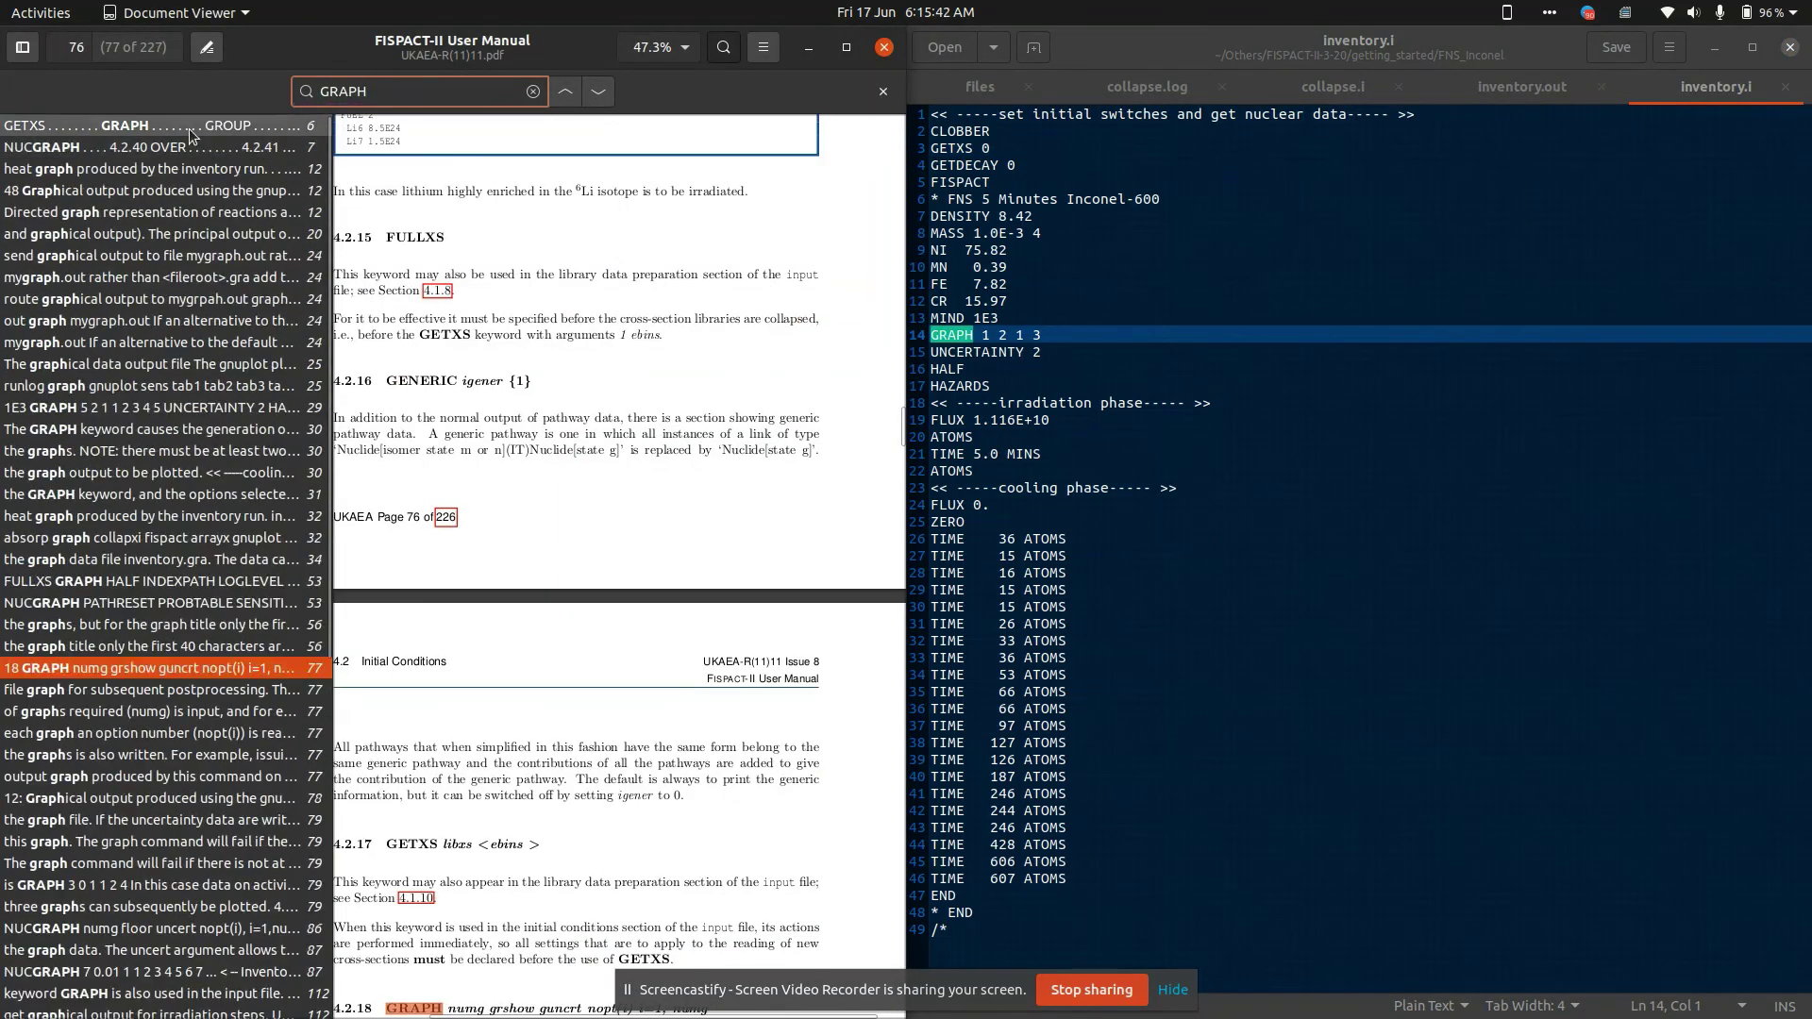
{"action": "left_click", "coordinate": [191, 129]}
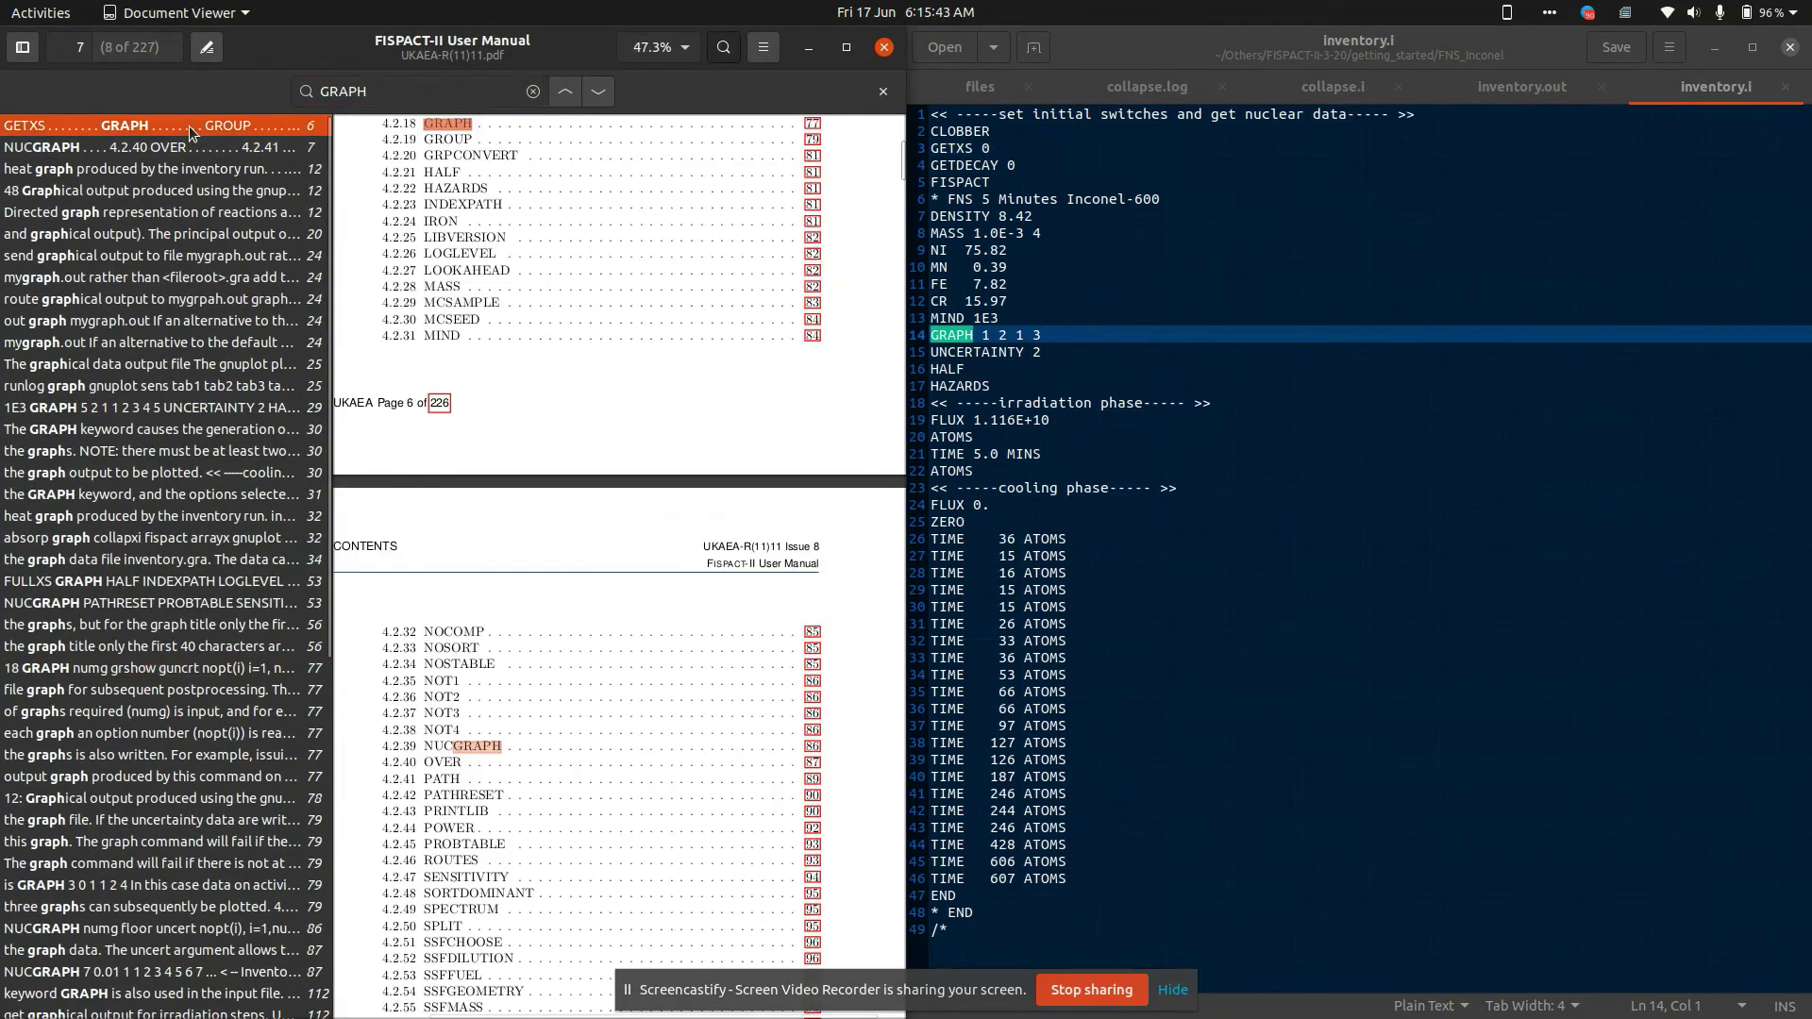
{"action": "left_click", "coordinate": [813, 126]}
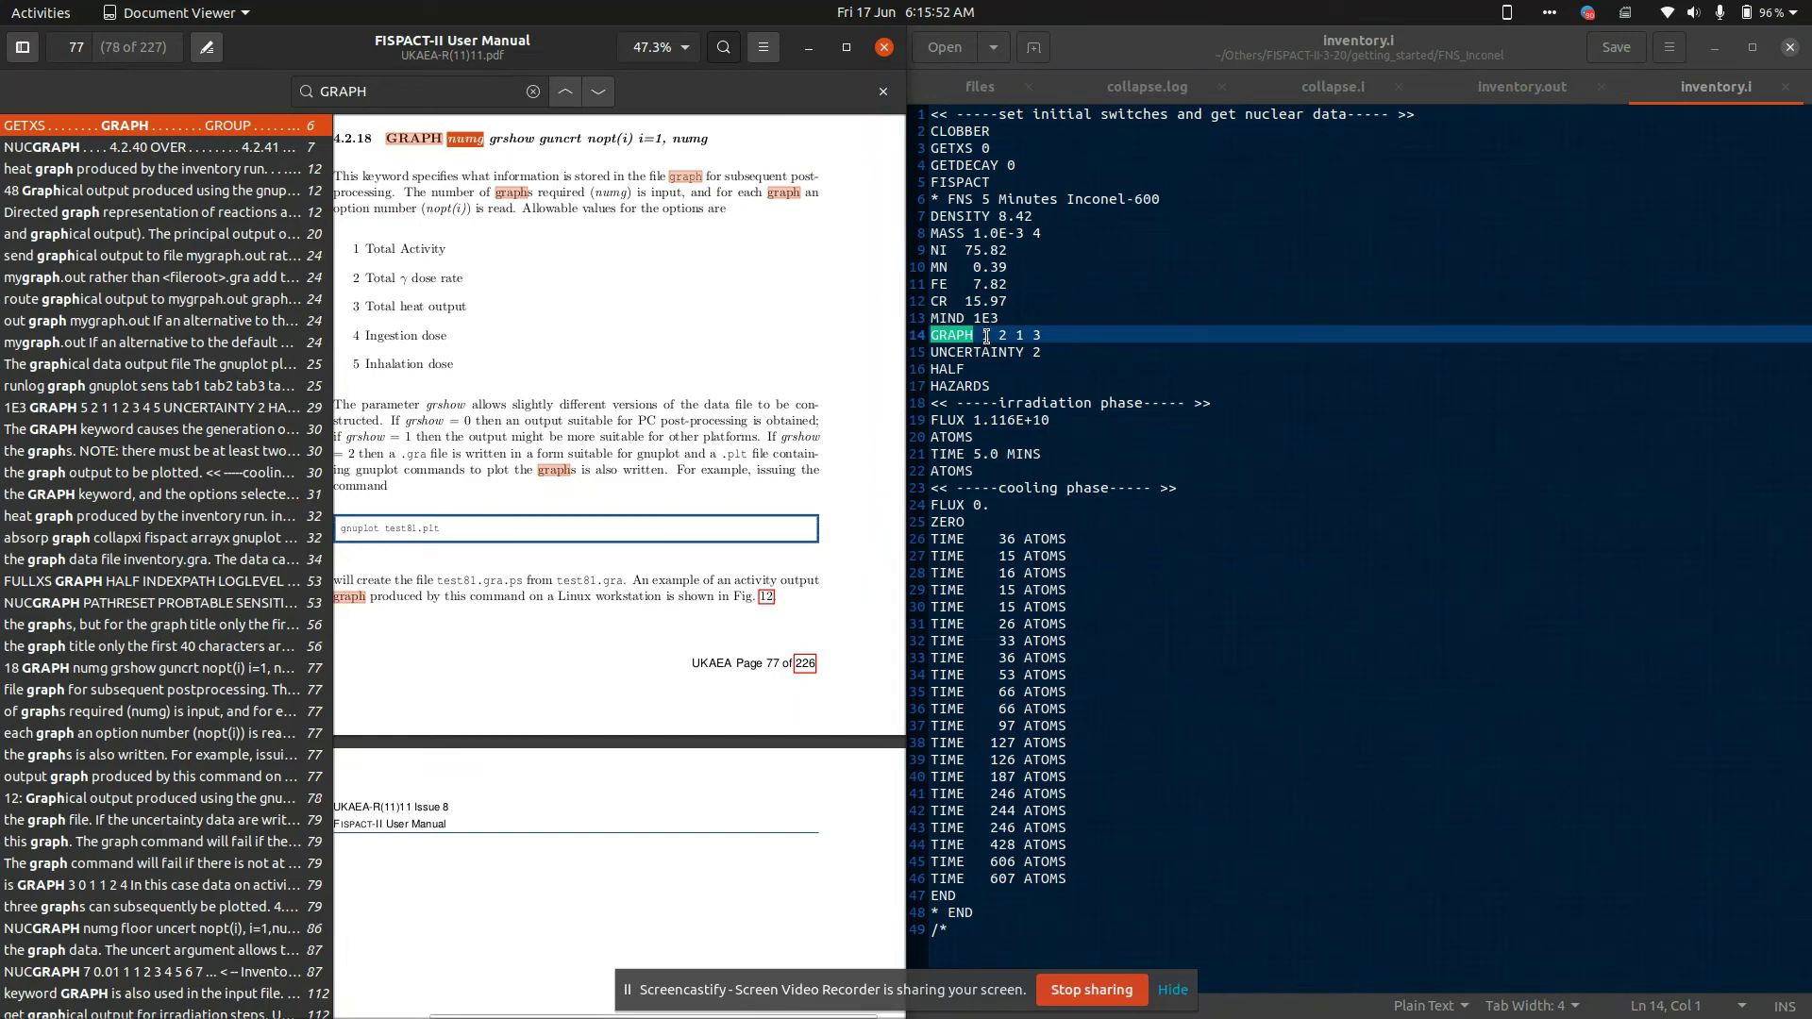
Match GRAPH 1 2 1 3 on line 14 against the grshow, guncrt and nopt(i) parameters.
{"action": "double_click", "coordinate": [511, 139]}
{"action": "double_click", "coordinate": [1004, 336]}
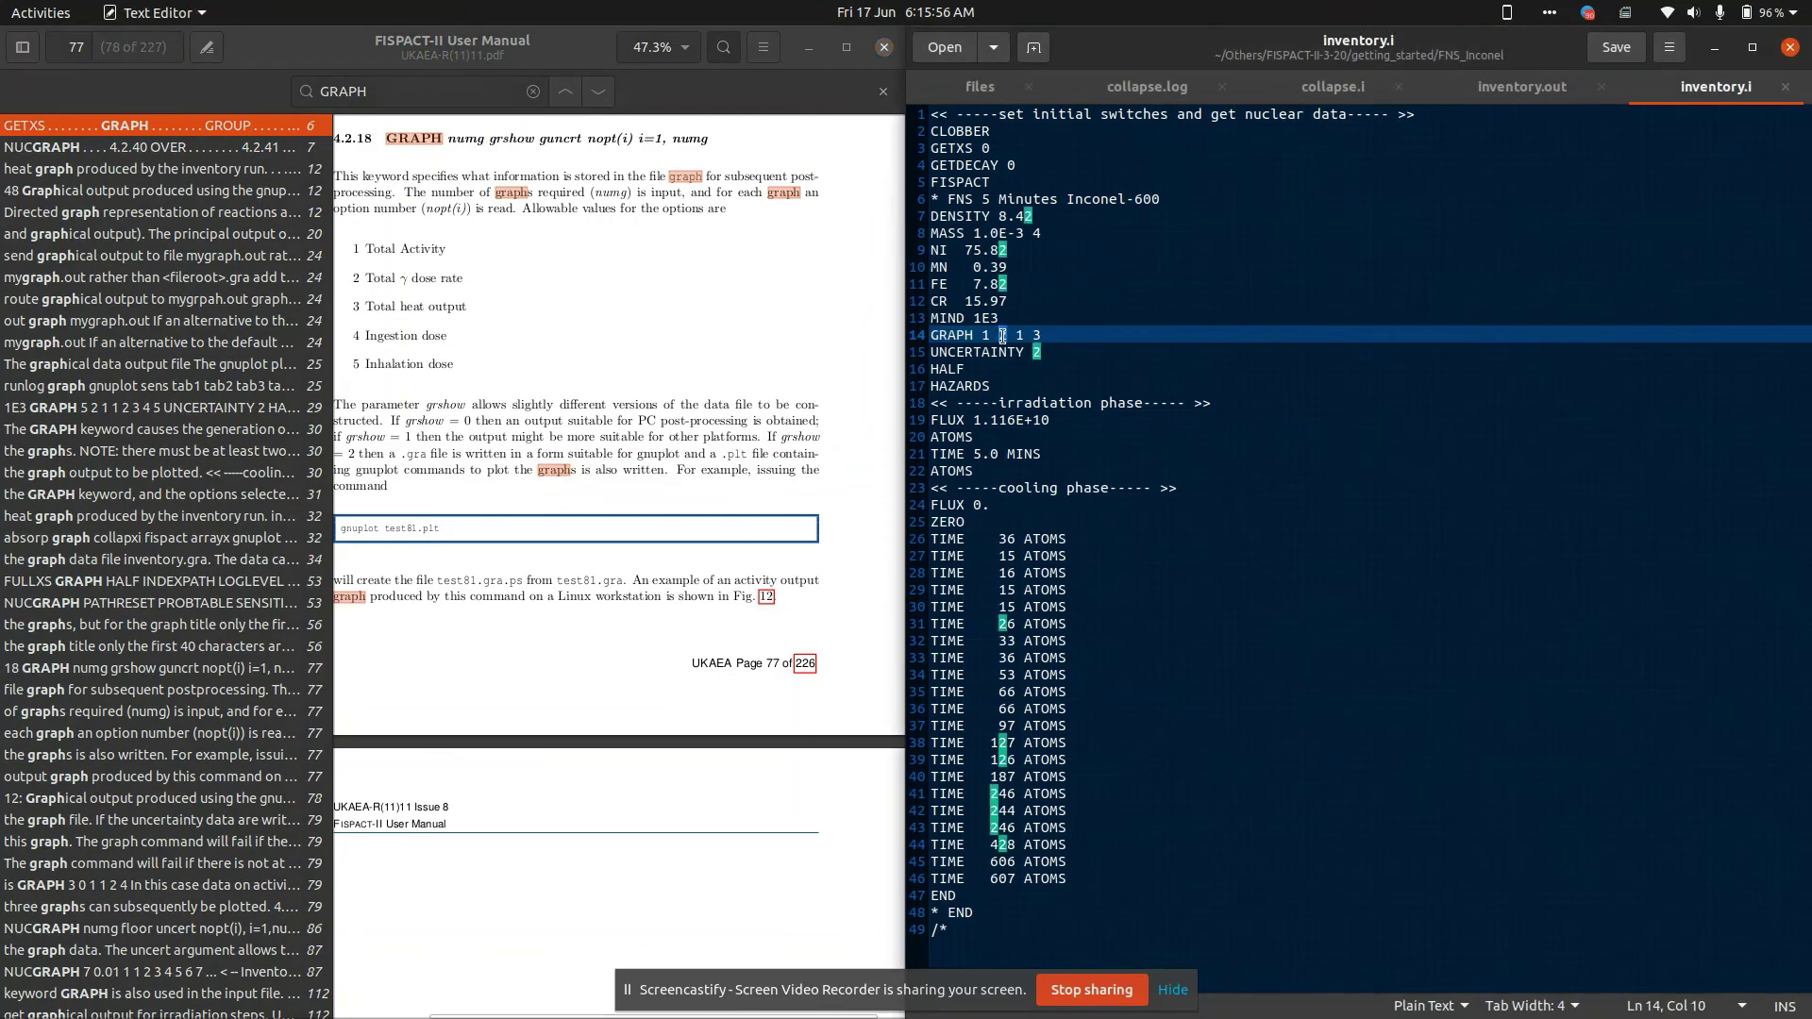
{"action": "left_click", "coordinate": [564, 132]}
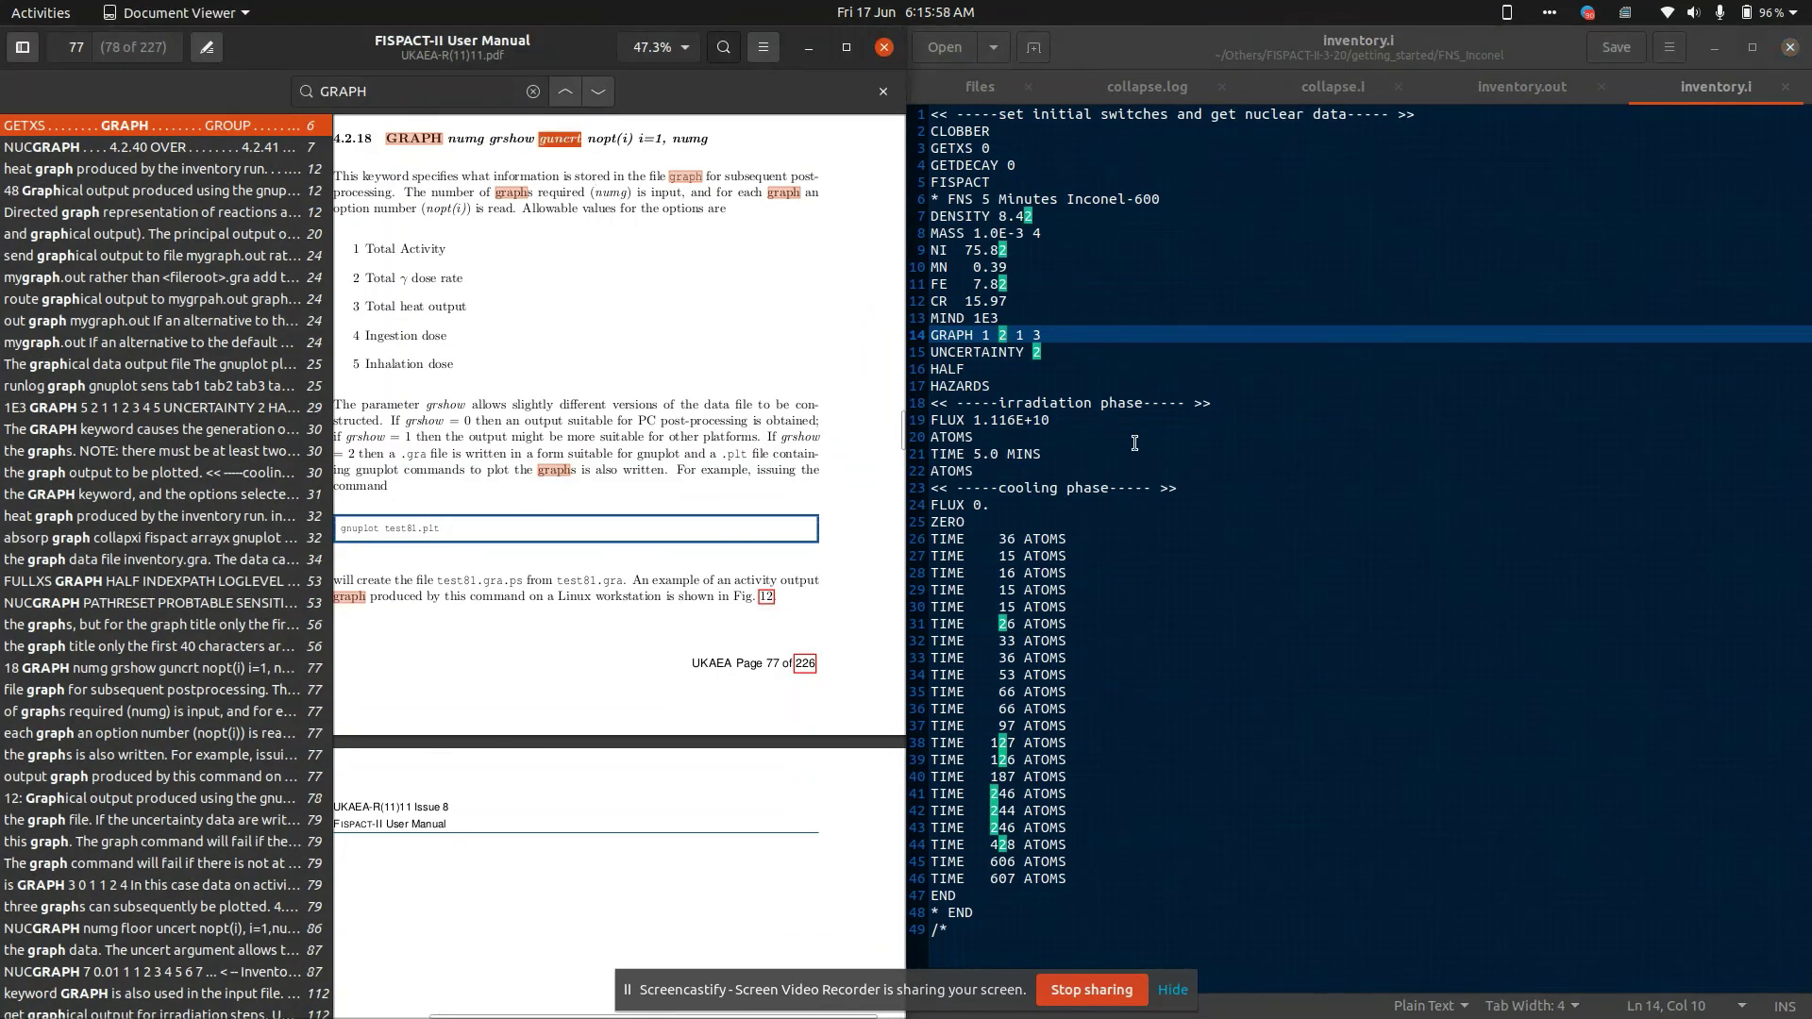
{"action": "left_click", "coordinate": [1020, 335]}
{"action": "double_click", "coordinate": [1019, 335]}
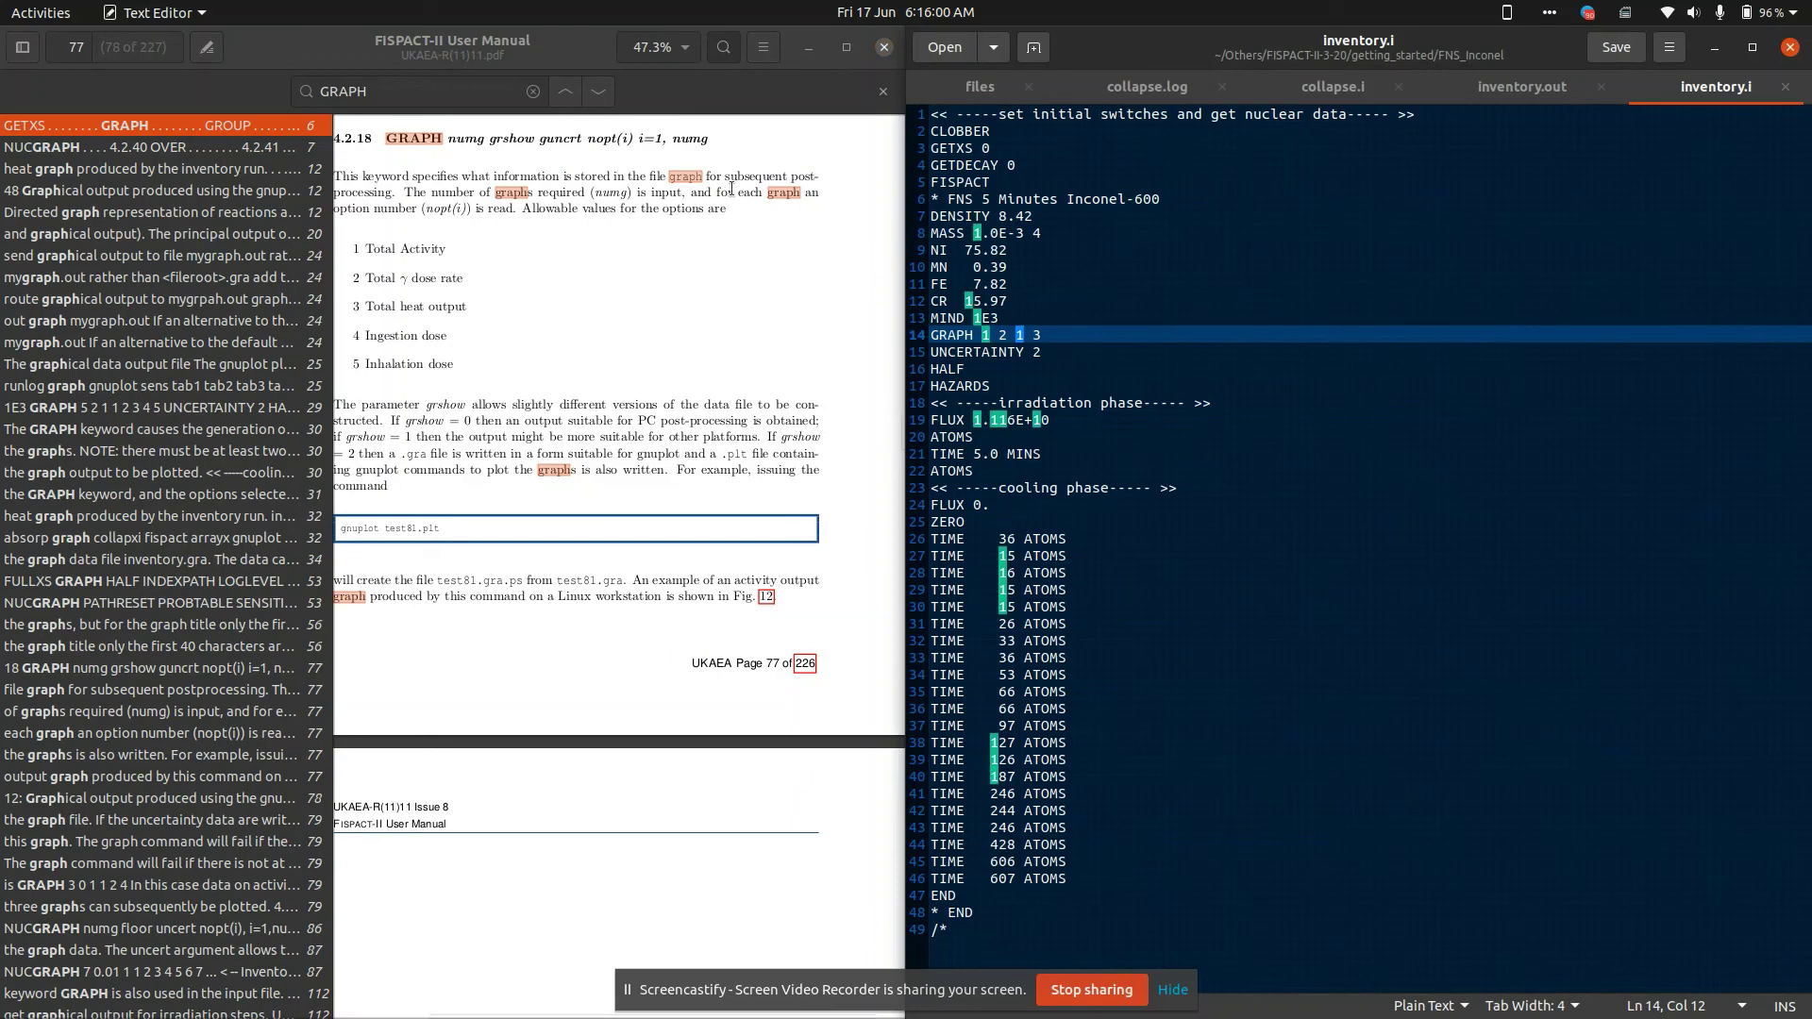
{"action": "double_click", "coordinate": [609, 140]}
{"action": "left_click", "coordinate": [1035, 334]}
{"action": "double_click", "coordinate": [1035, 335]}
{"action": "left_click", "coordinate": [493, 179]}
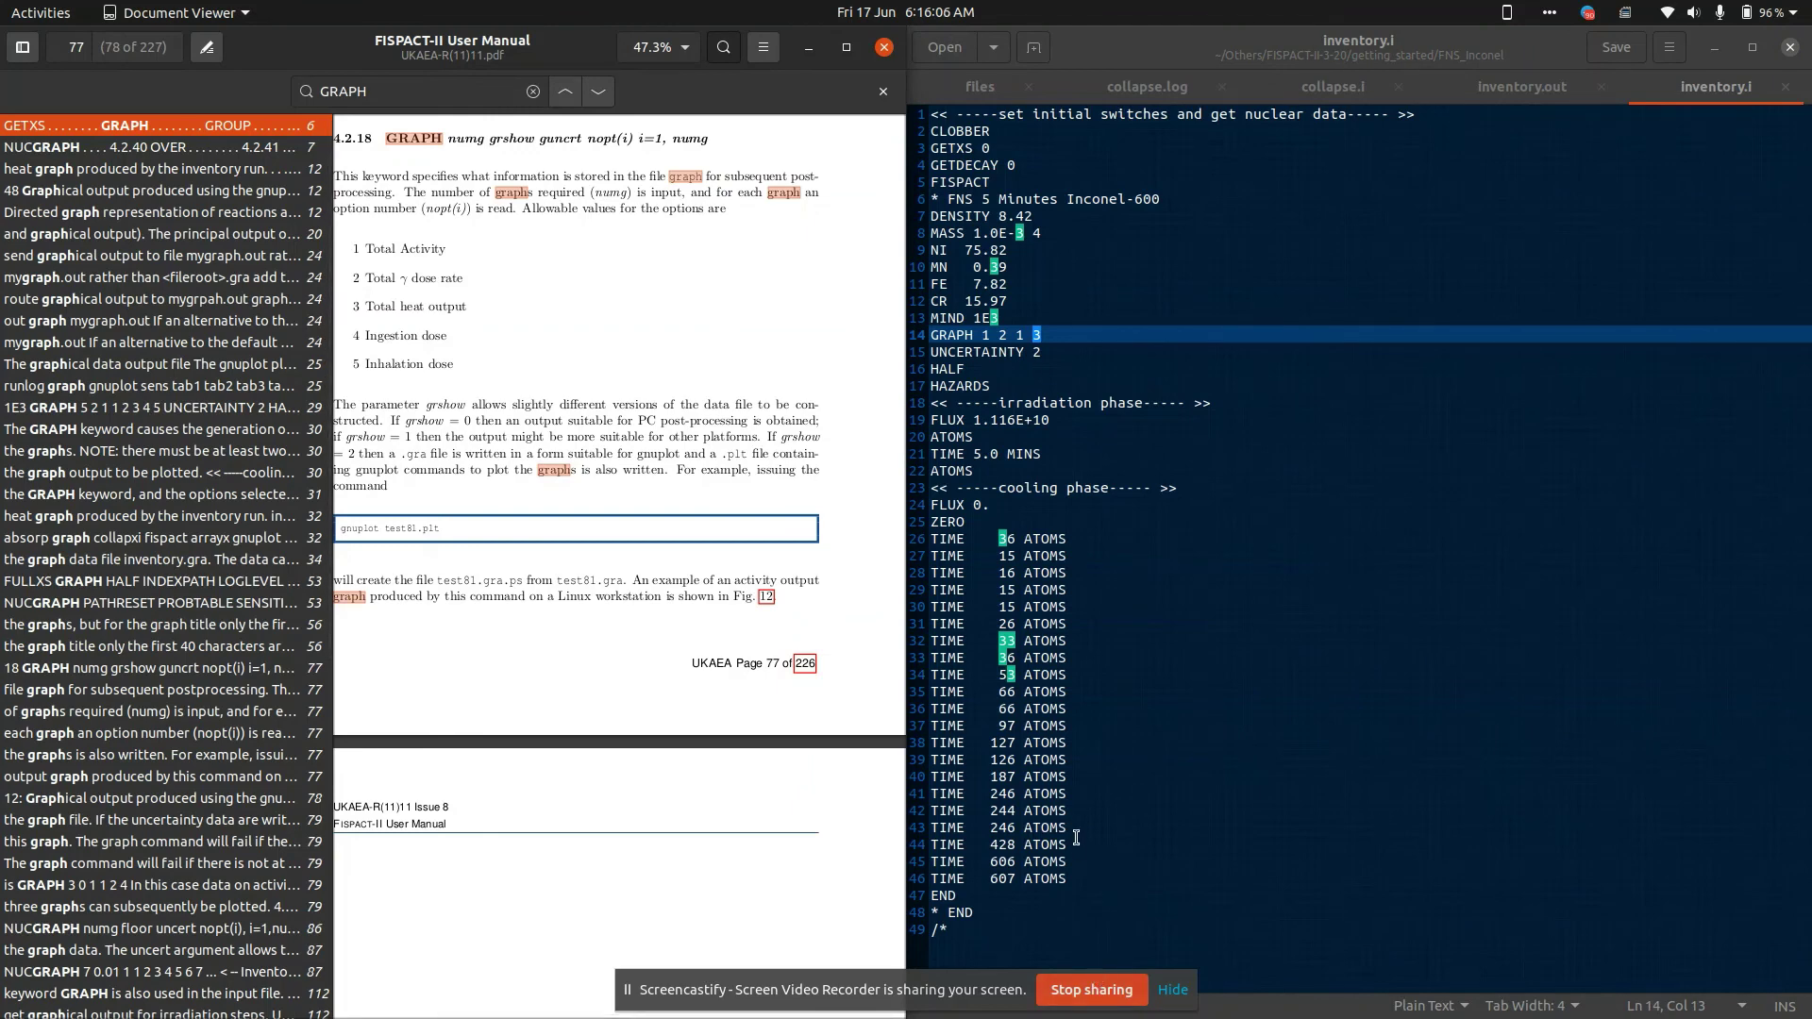
{"action": "mouse_move", "coordinate": [1072, 880]}
{"action": "left_mouse_down"}
{"action": "mouse_move", "coordinate": [951, 777]}
{"action": "mouse_move", "coordinate": [928, 95]}
{"action": "left_mouse_up"}
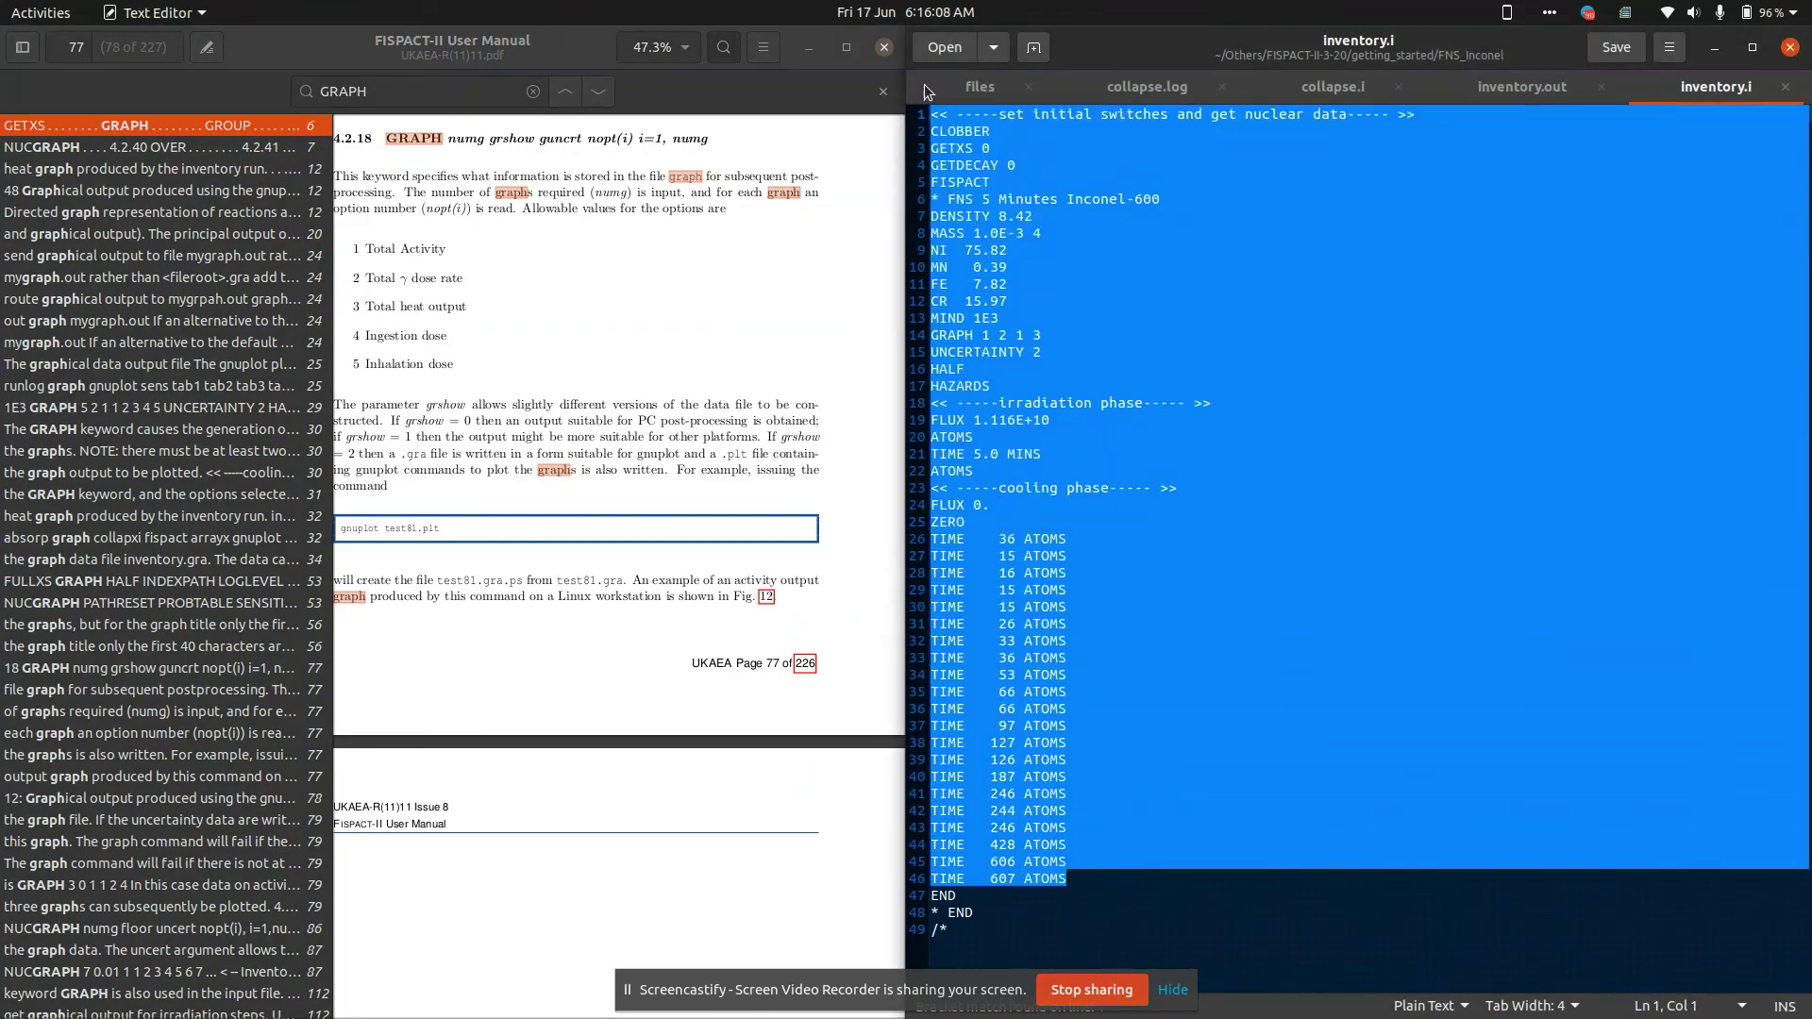